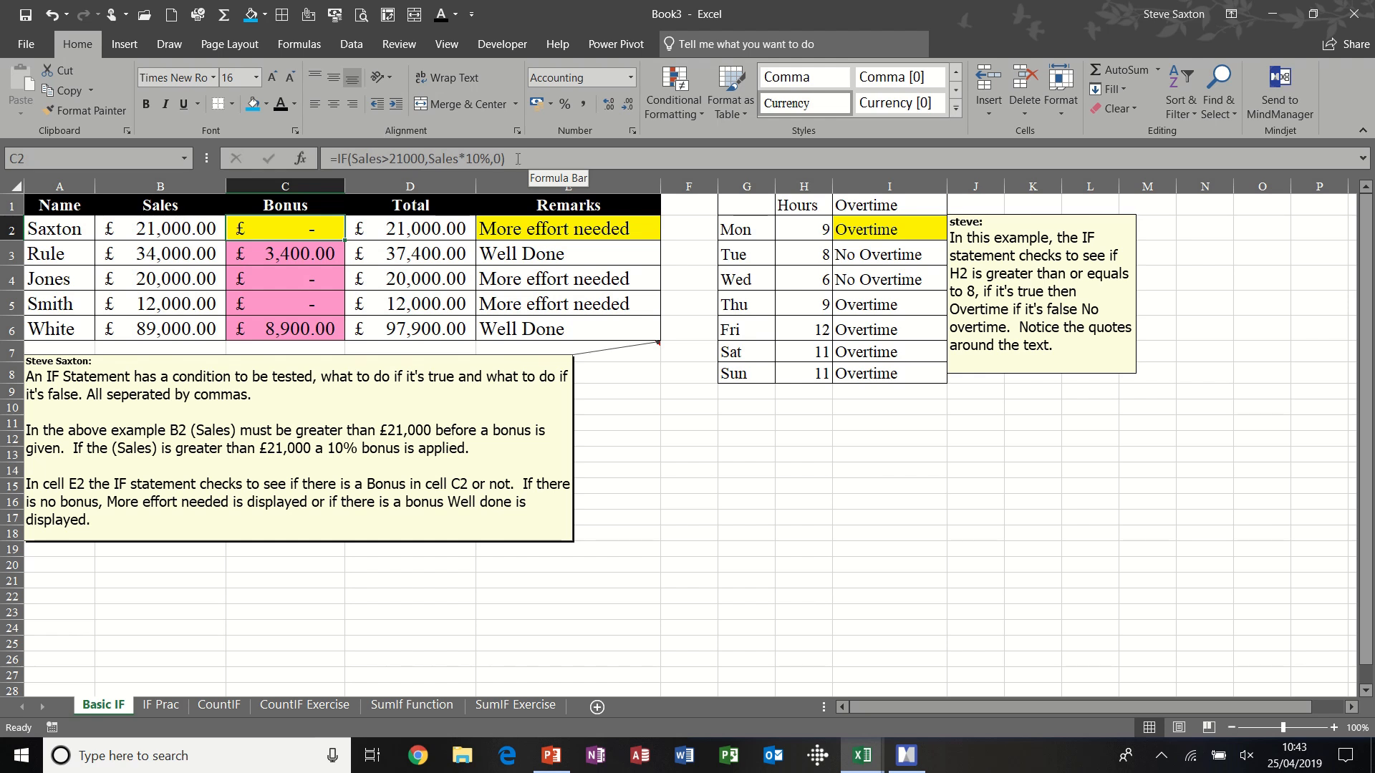
# - Examine the arguments of the IF formula in C2 and the Sales and Bonus ranges it relates to
pyautogui.moveTo(352, 159); pyautogui.dragTo(490, 158)
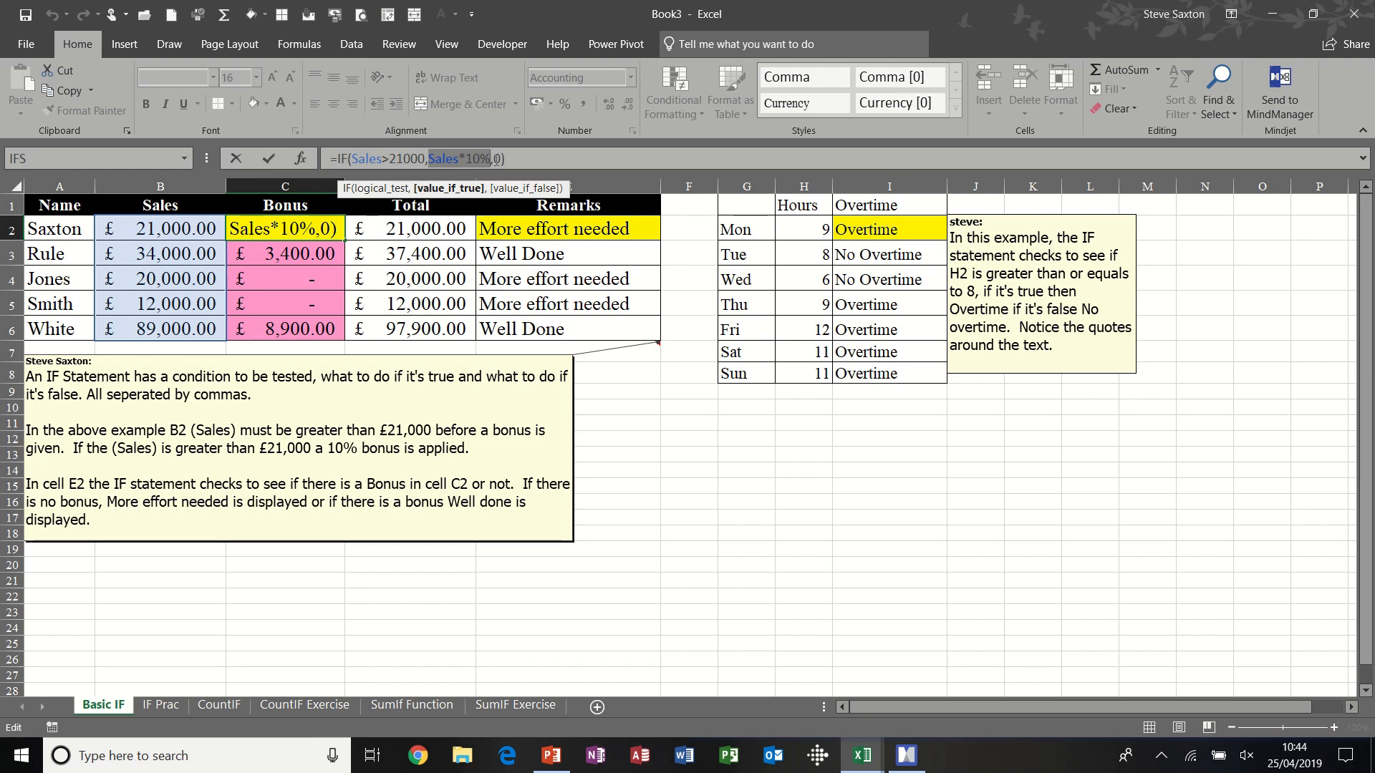
pyautogui.click(497, 159)
pyautogui.doubleClick(497, 159)
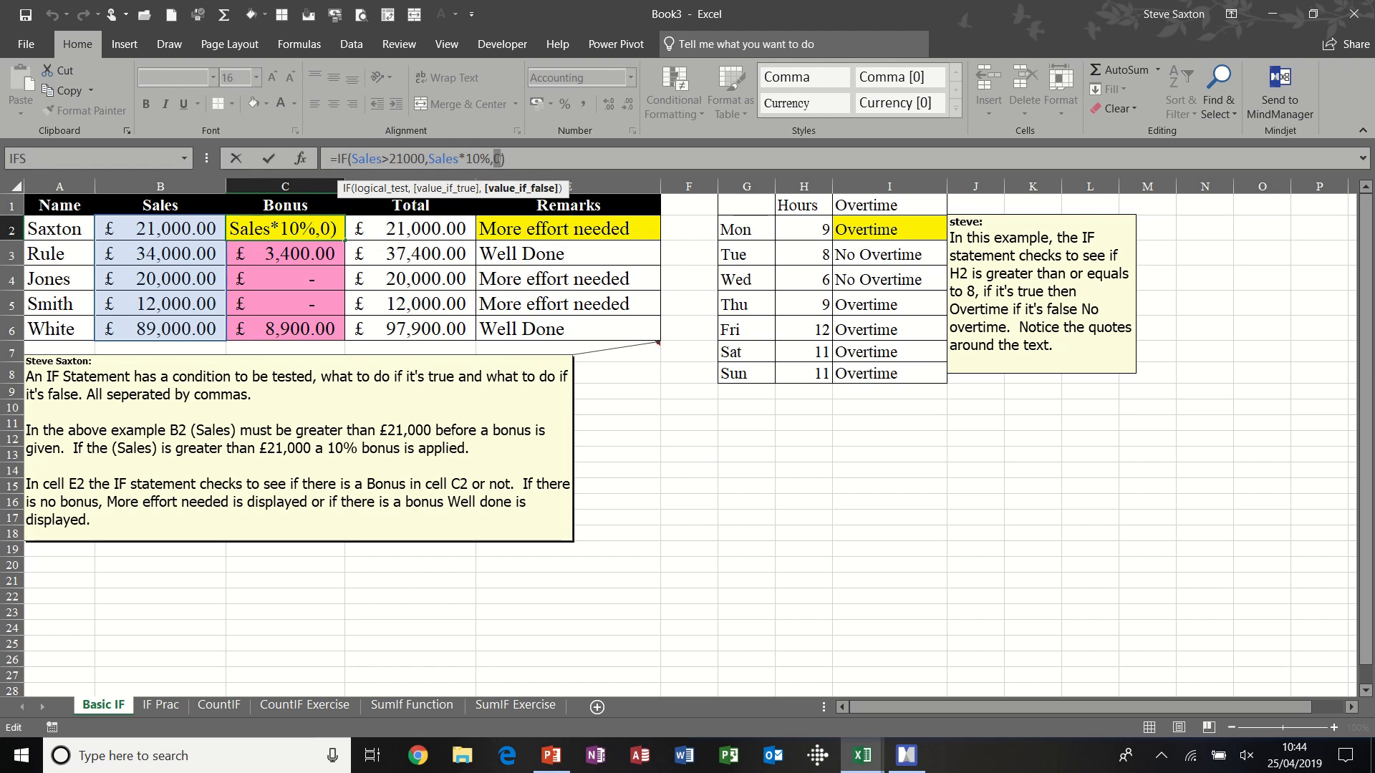
pyautogui.click(267, 159)
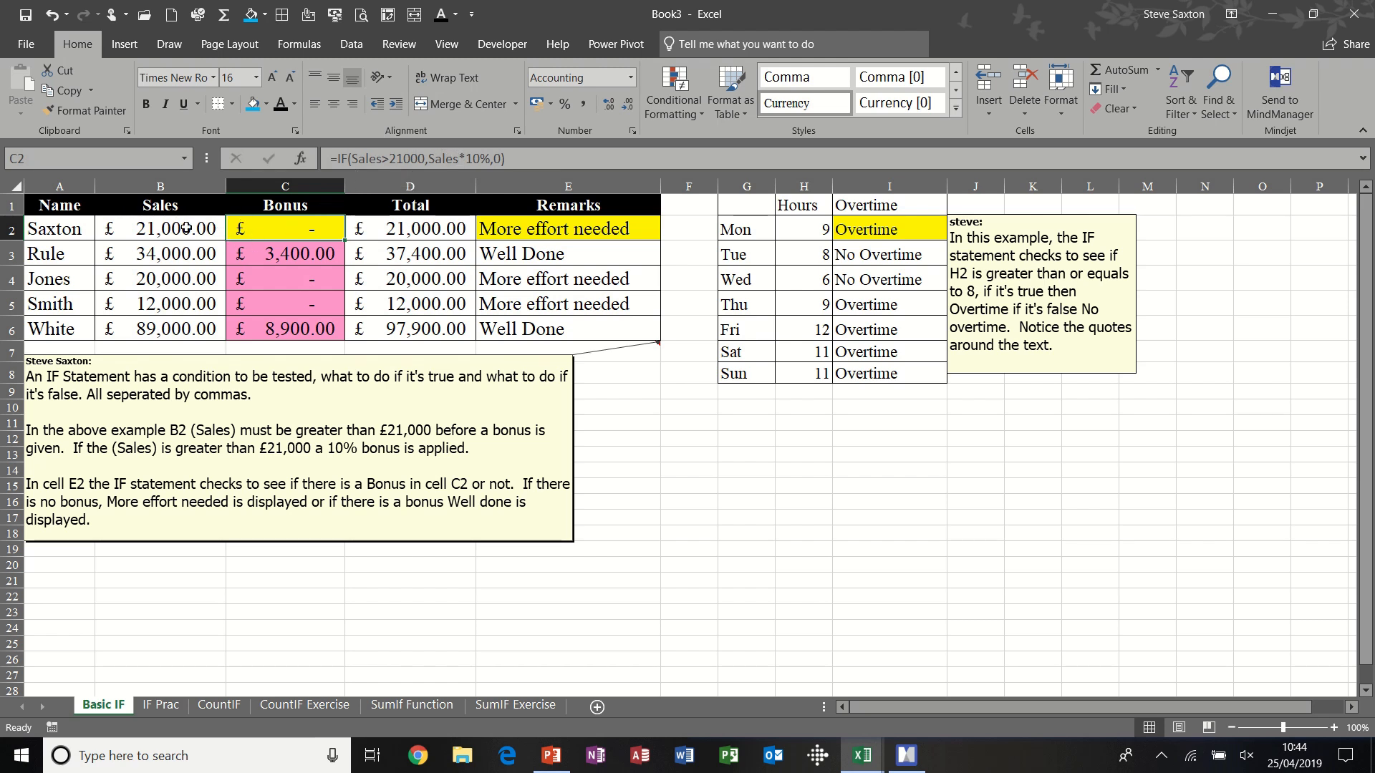
pyautogui.moveTo(182, 228); pyautogui.dragTo(176, 318)
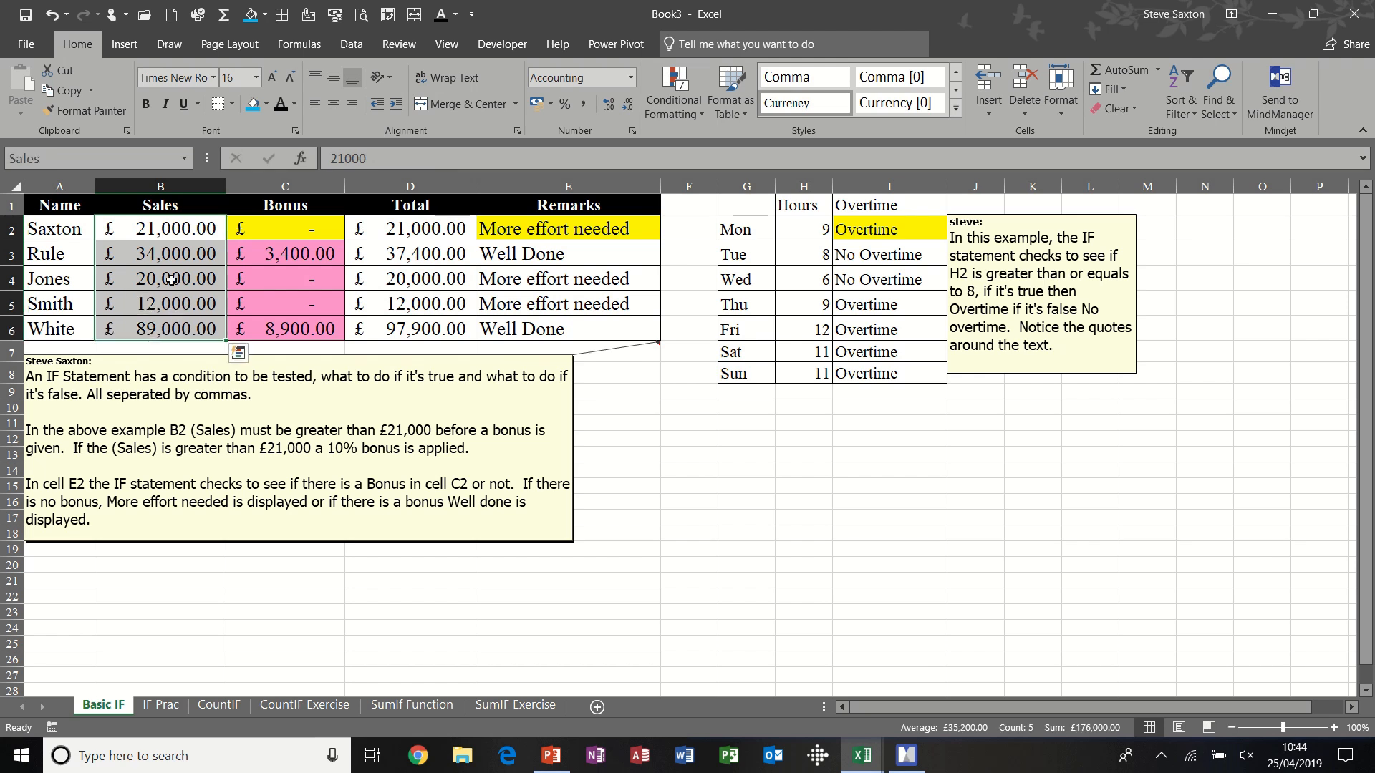
pyautogui.moveTo(264, 225); pyautogui.dragTo(284, 328)
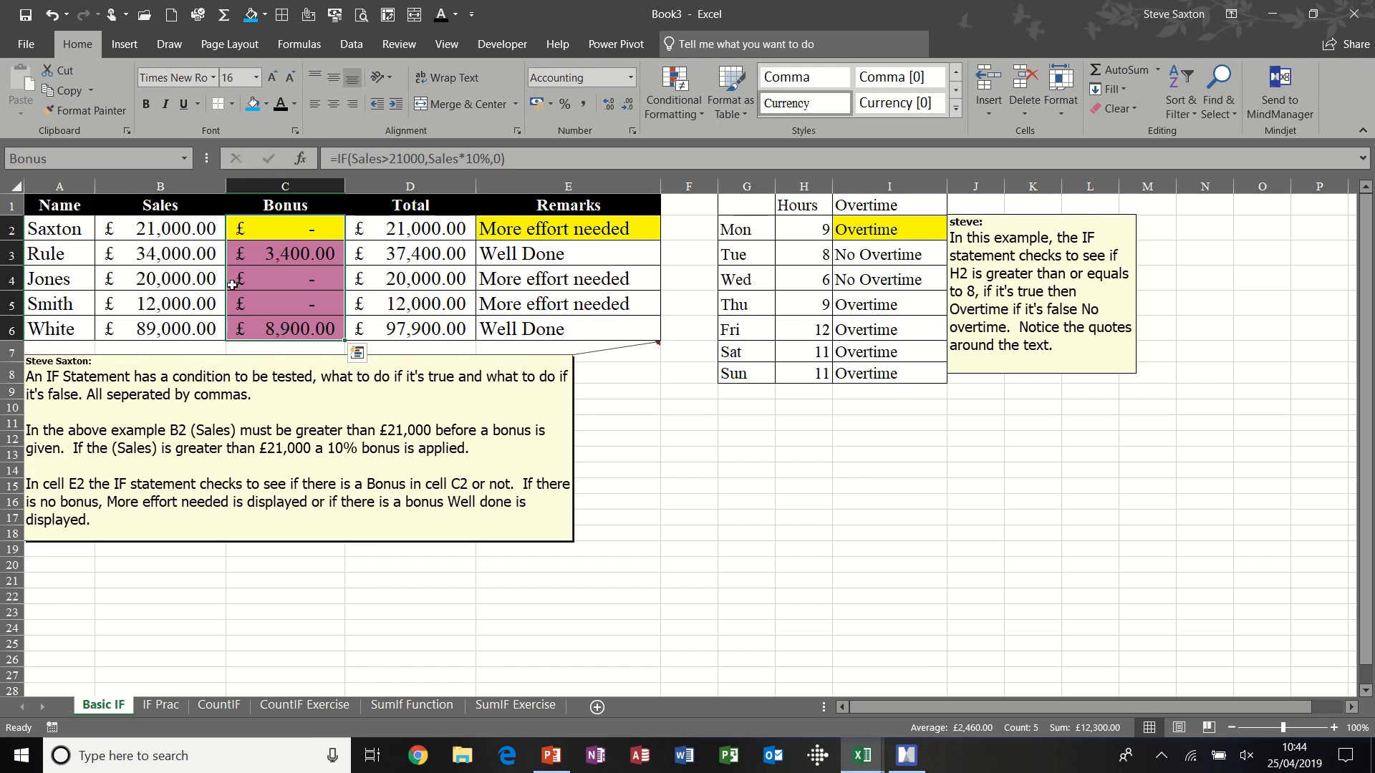
pyautogui.click(285, 227)
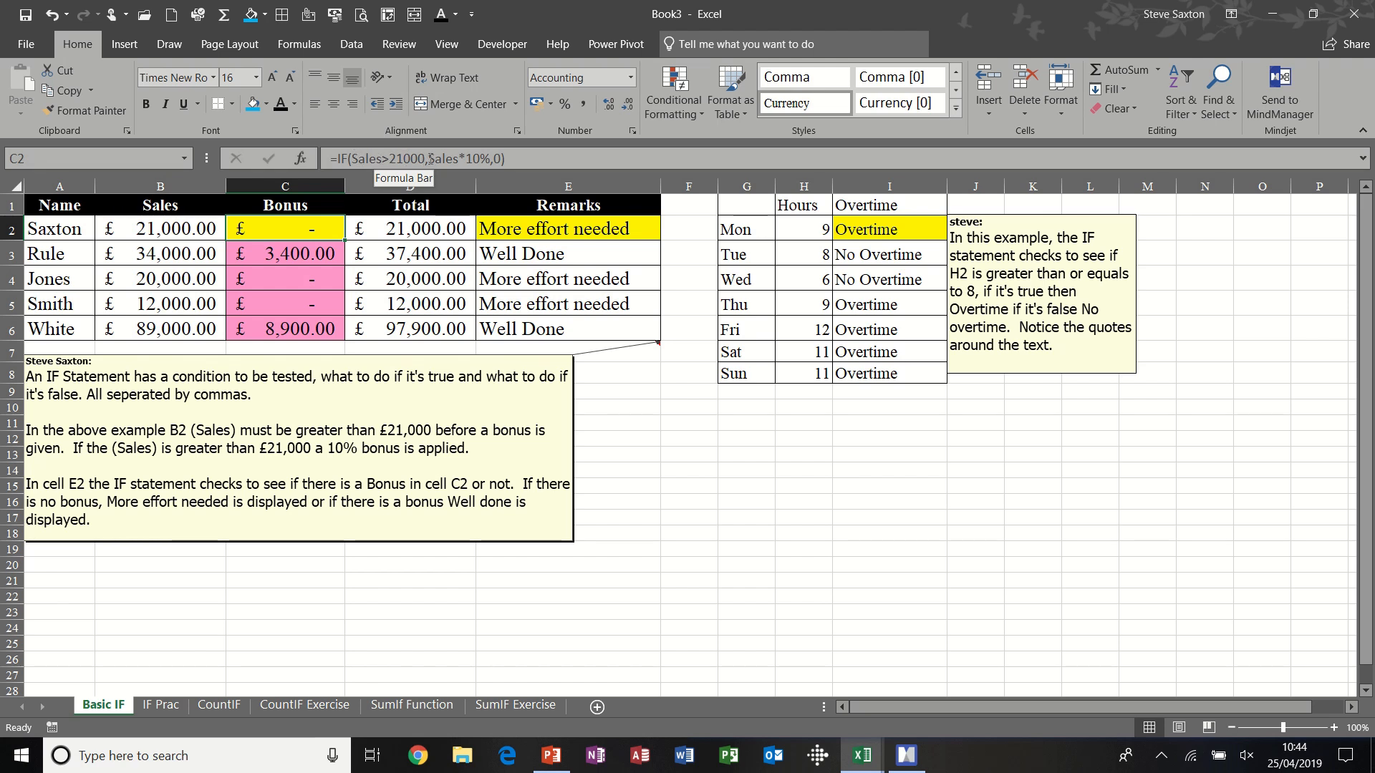
pyautogui.click(430, 158)
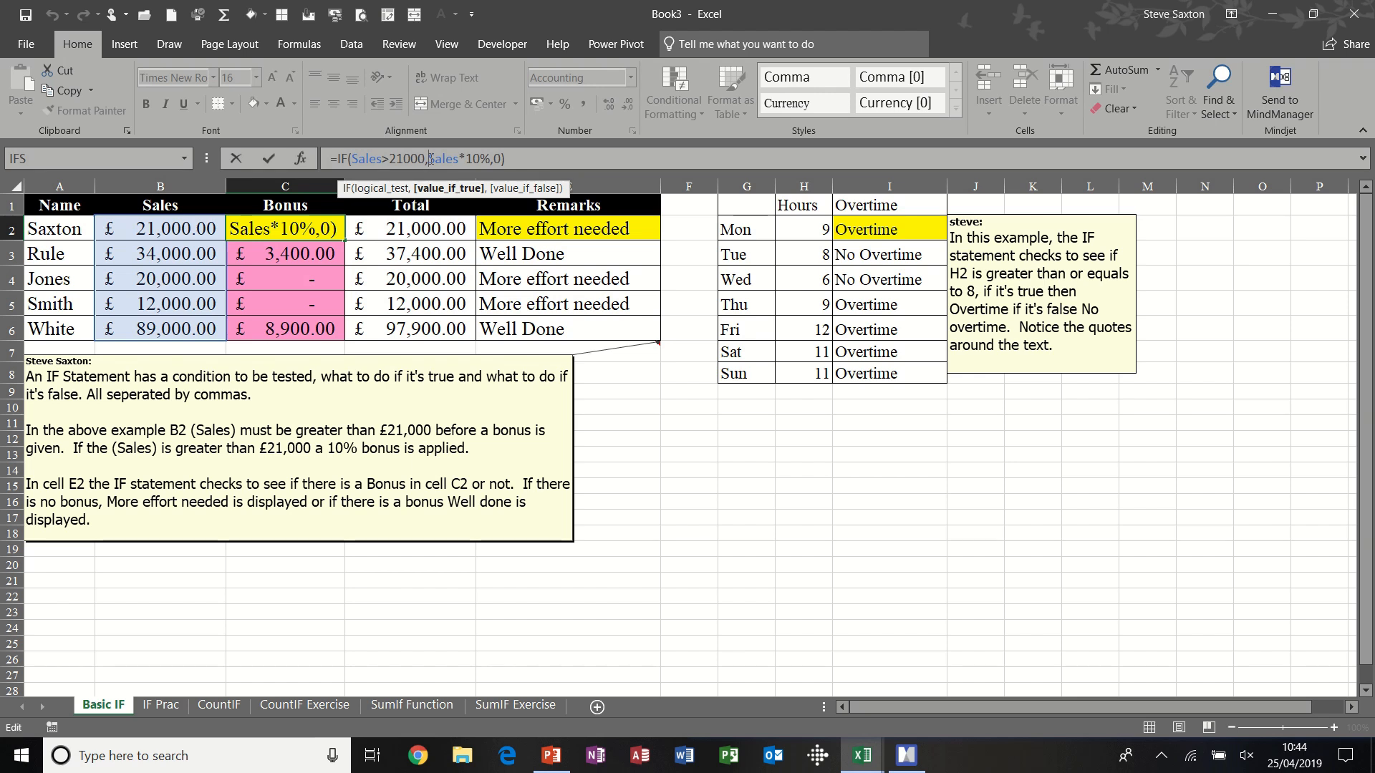
pyautogui.moveTo(430, 158); pyautogui.dragTo(499, 159)
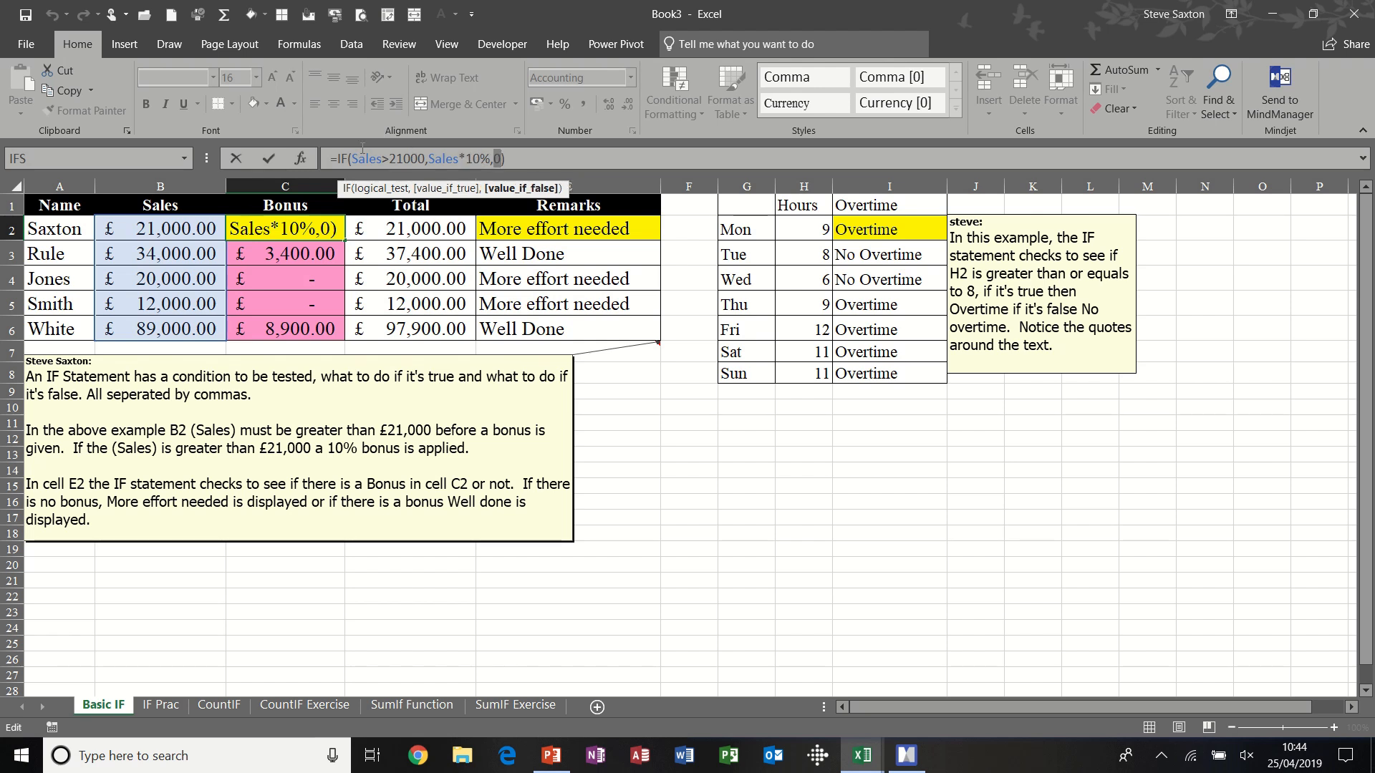
pyautogui.click(269, 158)
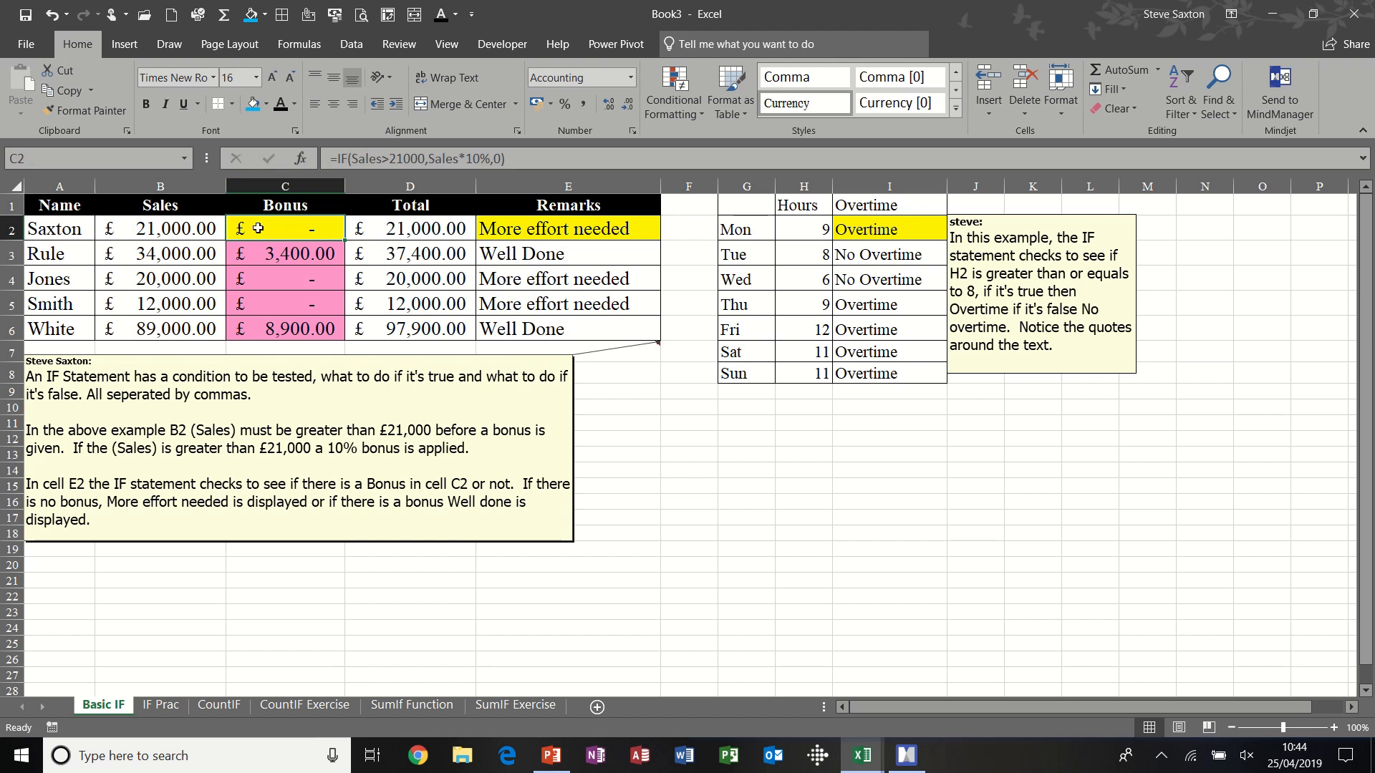
# - Test the bonus formula by setting the sales in B2 to 22000, inspect its value-if-true argument, and undo the change
pyautogui.click(176, 228)
pyautogui.write('22000')
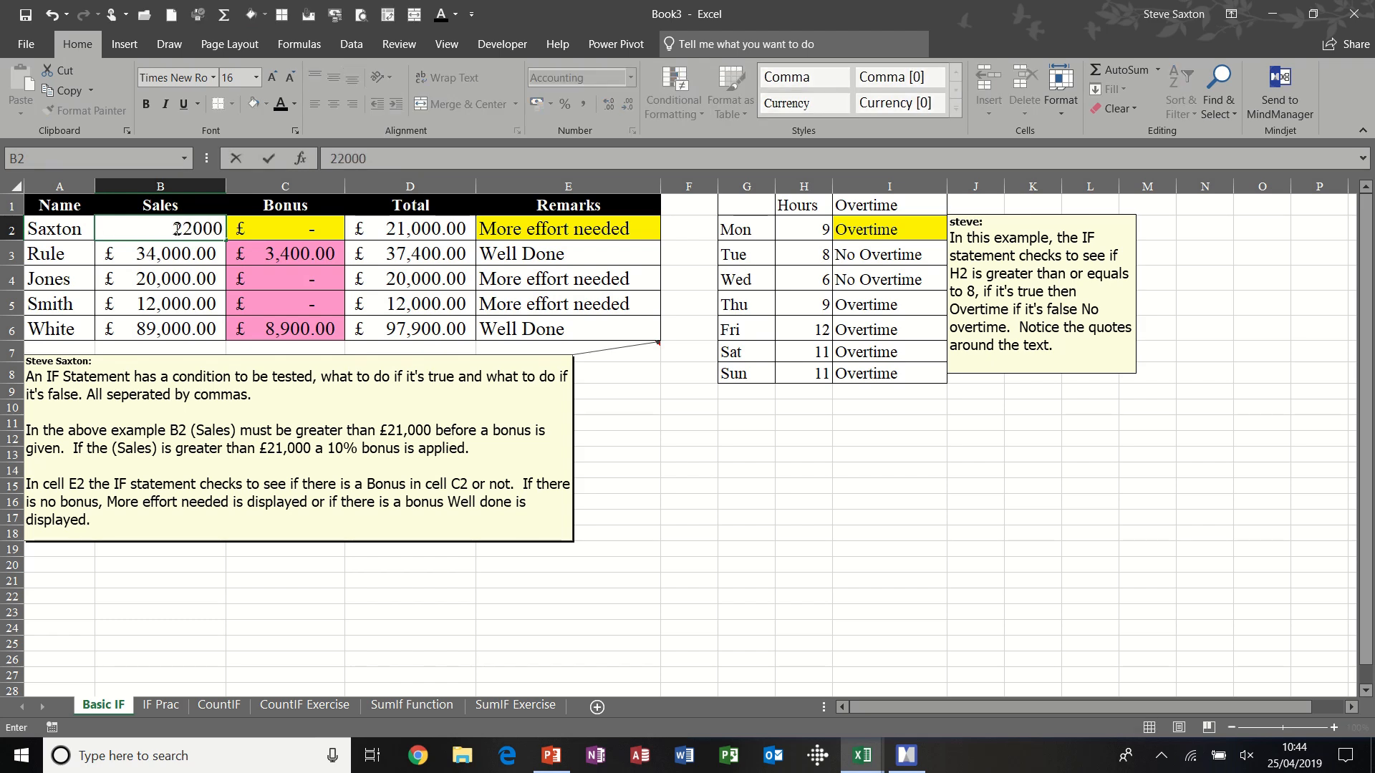
pyautogui.press('Return')
pyautogui.click(285, 229)
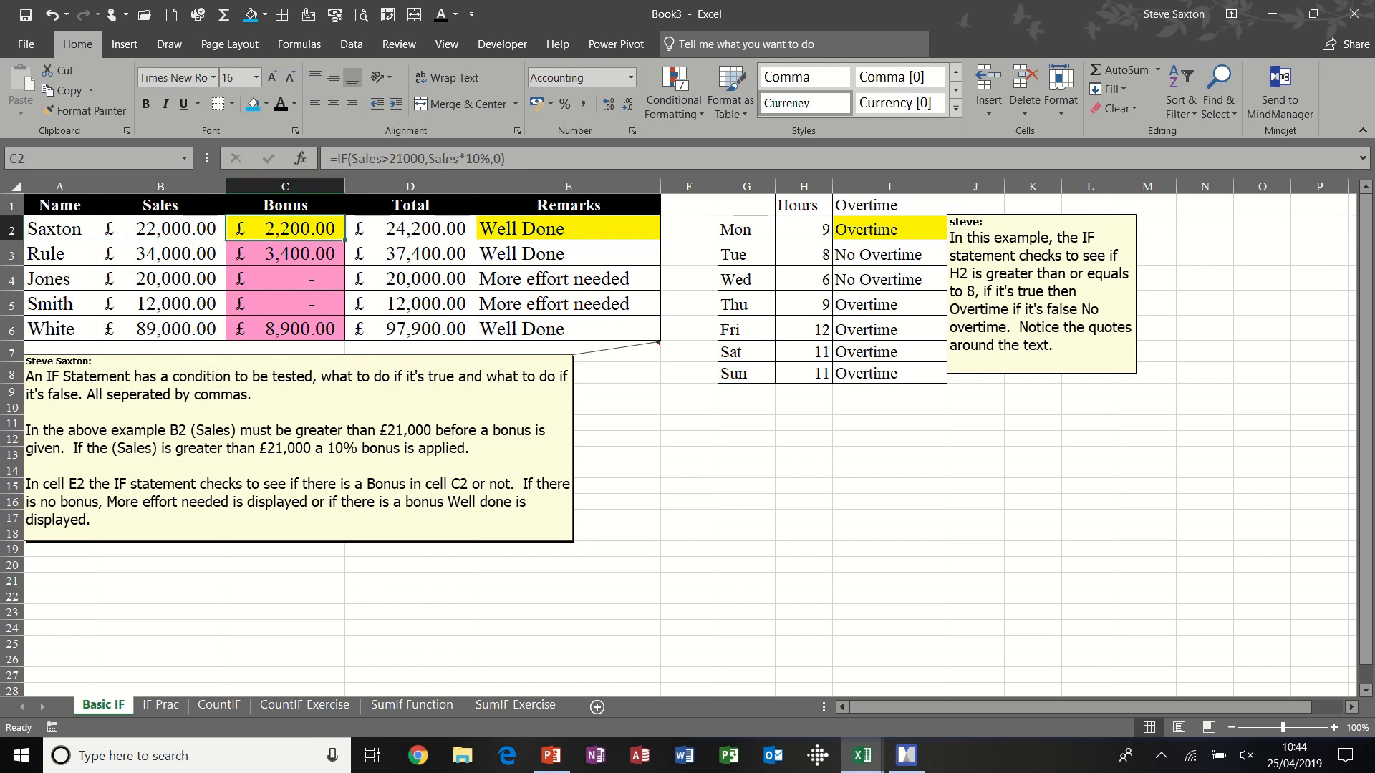
pyautogui.moveTo(428, 158); pyautogui.dragTo(491, 158)
pyautogui.click(270, 159)
pyautogui.hotkey('ctrl', 'z')
# - Clear the bonus in C2 and rebuild it with the formula =if(sales>21000,sales*10%,0)
pyautogui.click(282, 229)
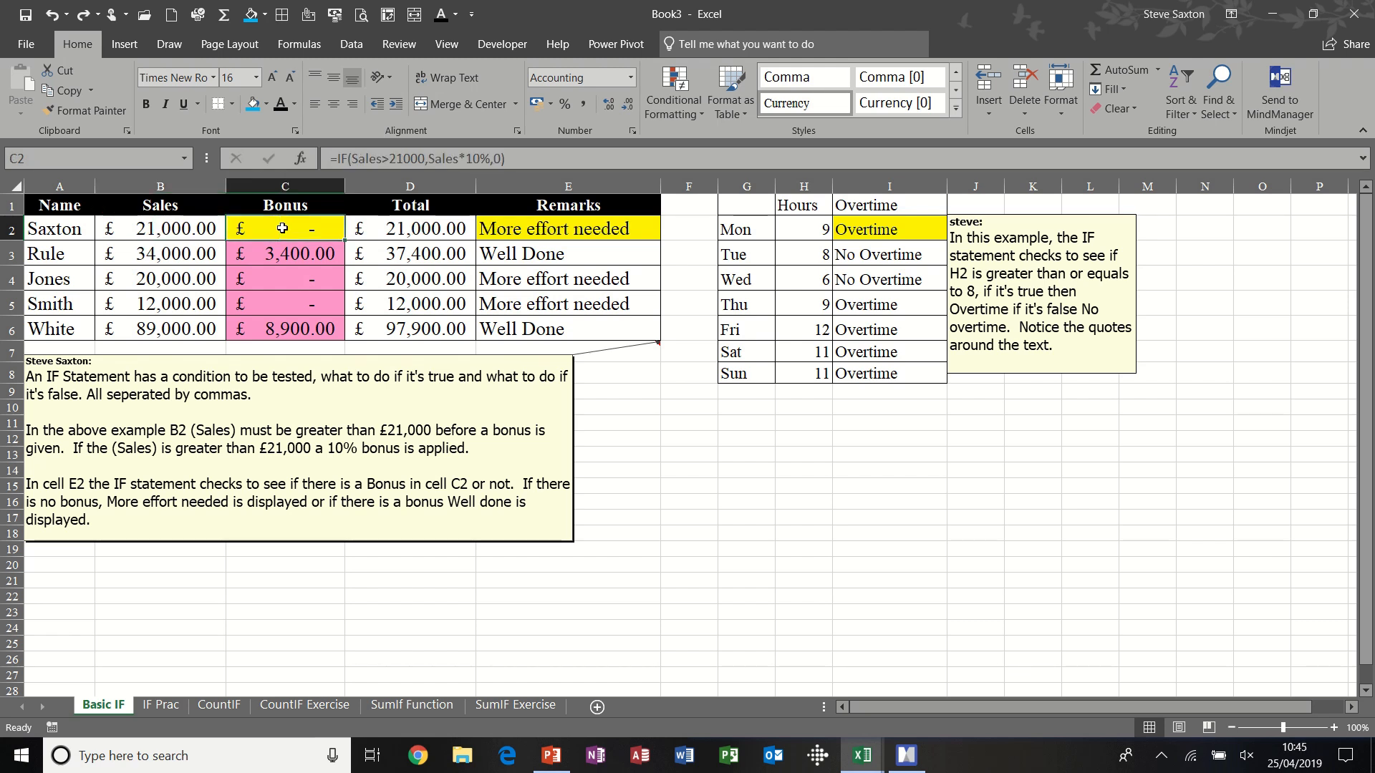
pyautogui.press('Delete')
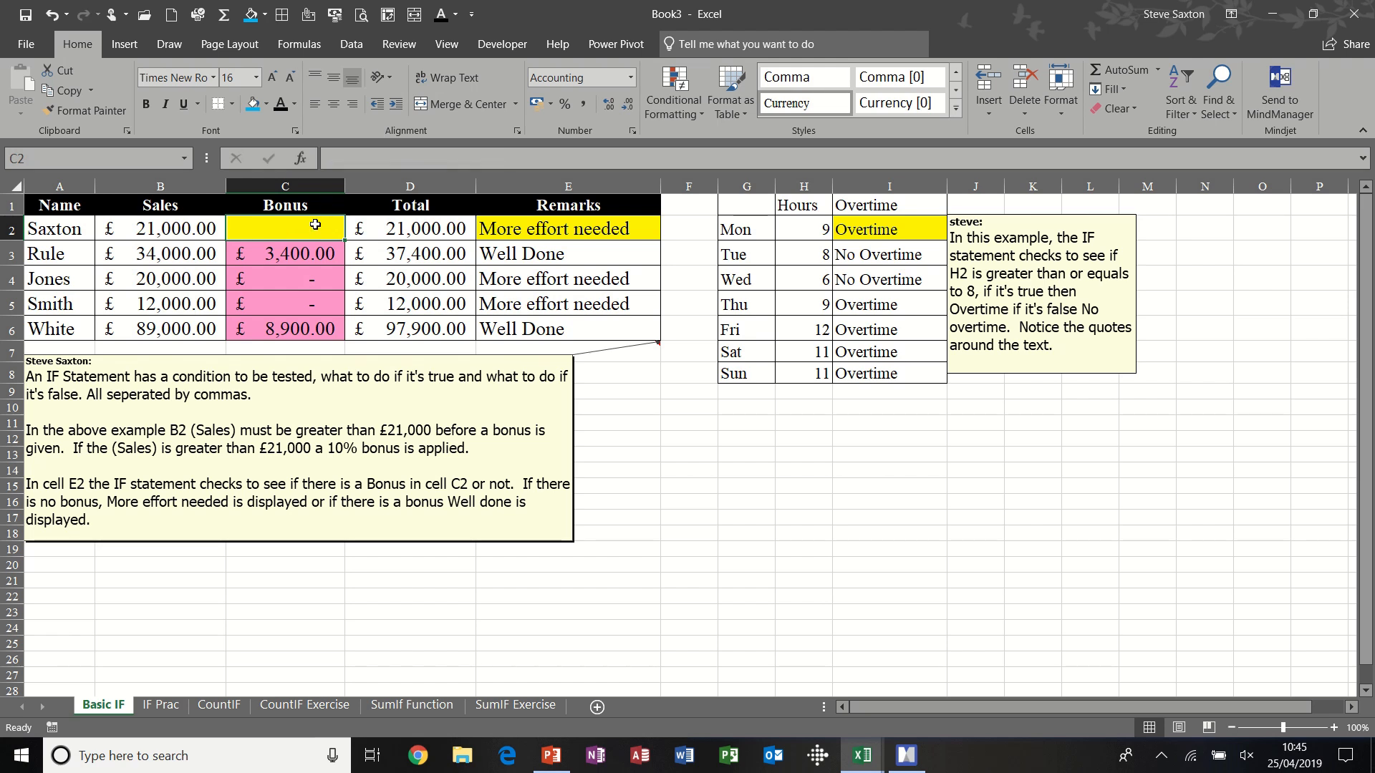
pyautogui.write('=if')
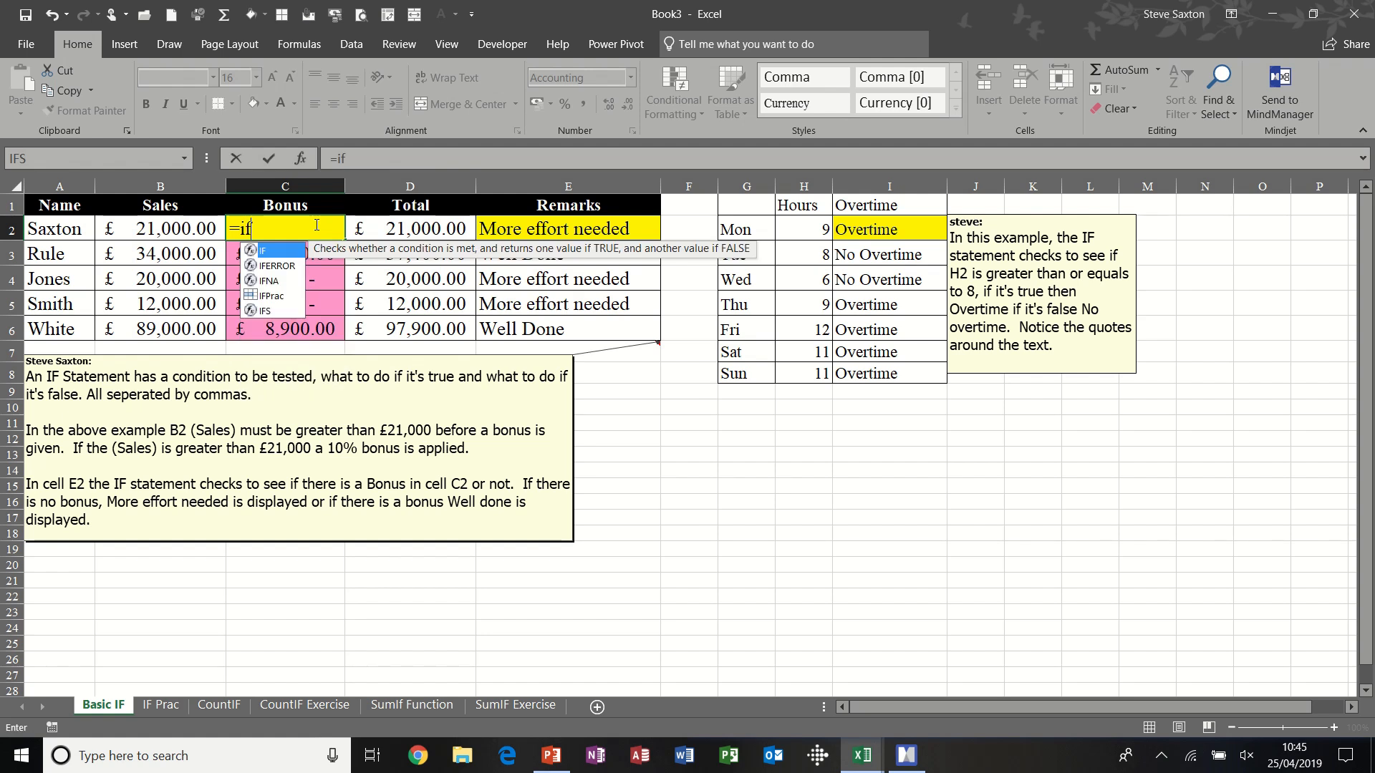
pyautogui.write('(')
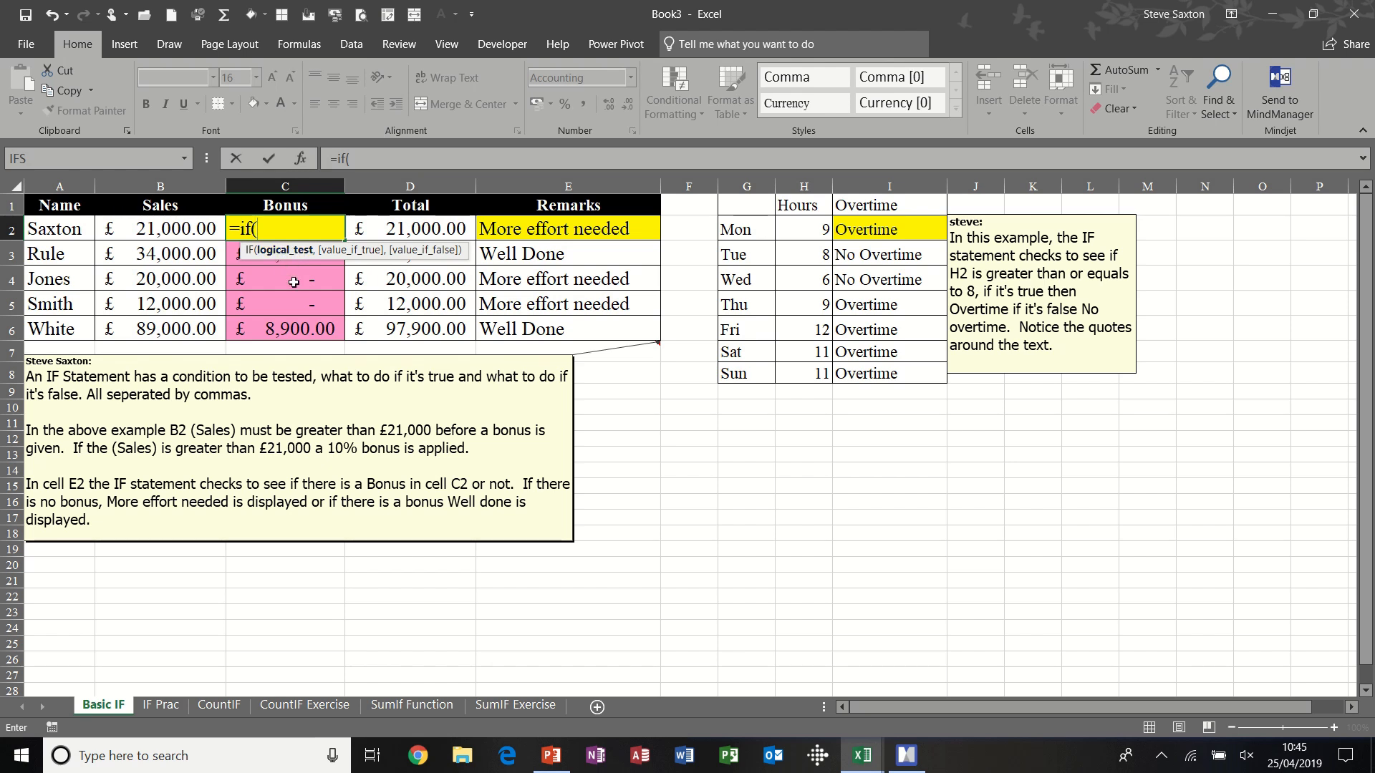
pyautogui.write('sale')
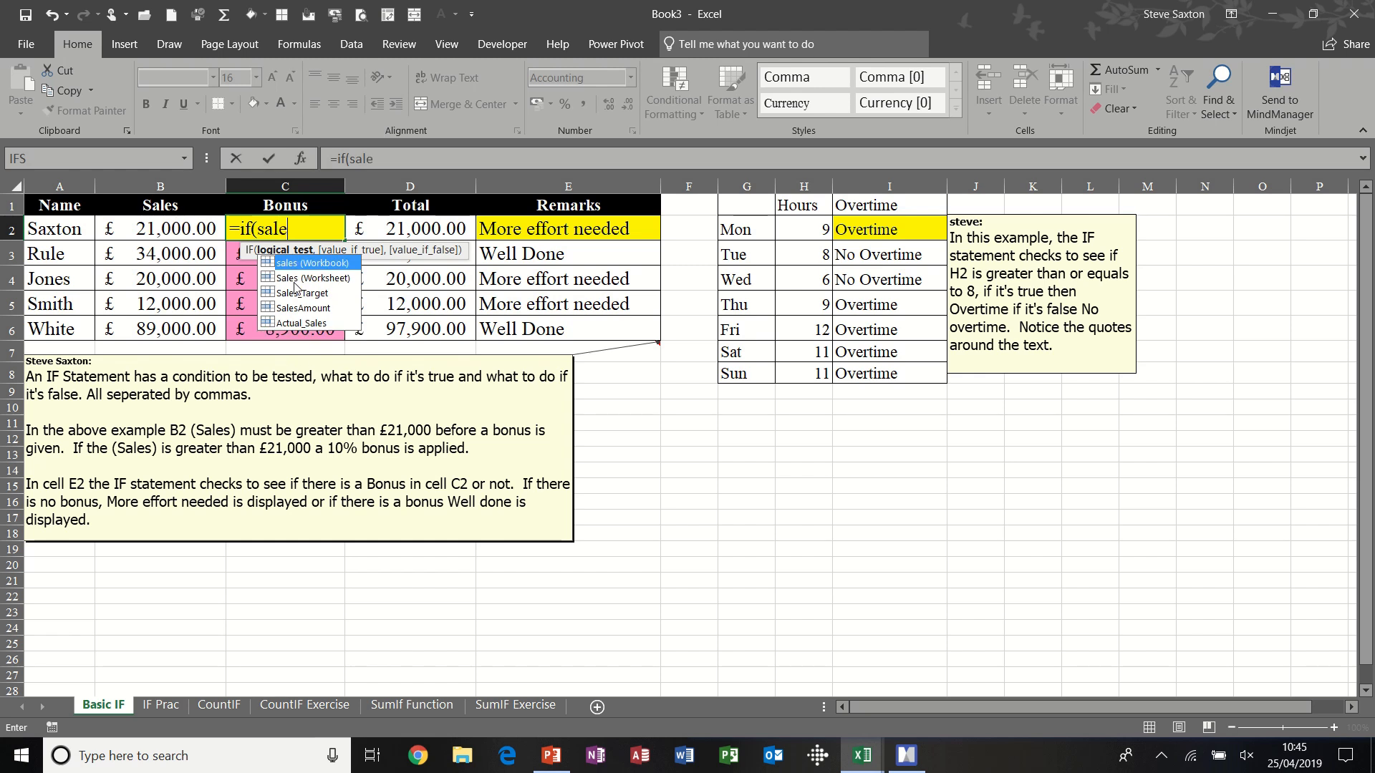
pyautogui.write('s>21000')
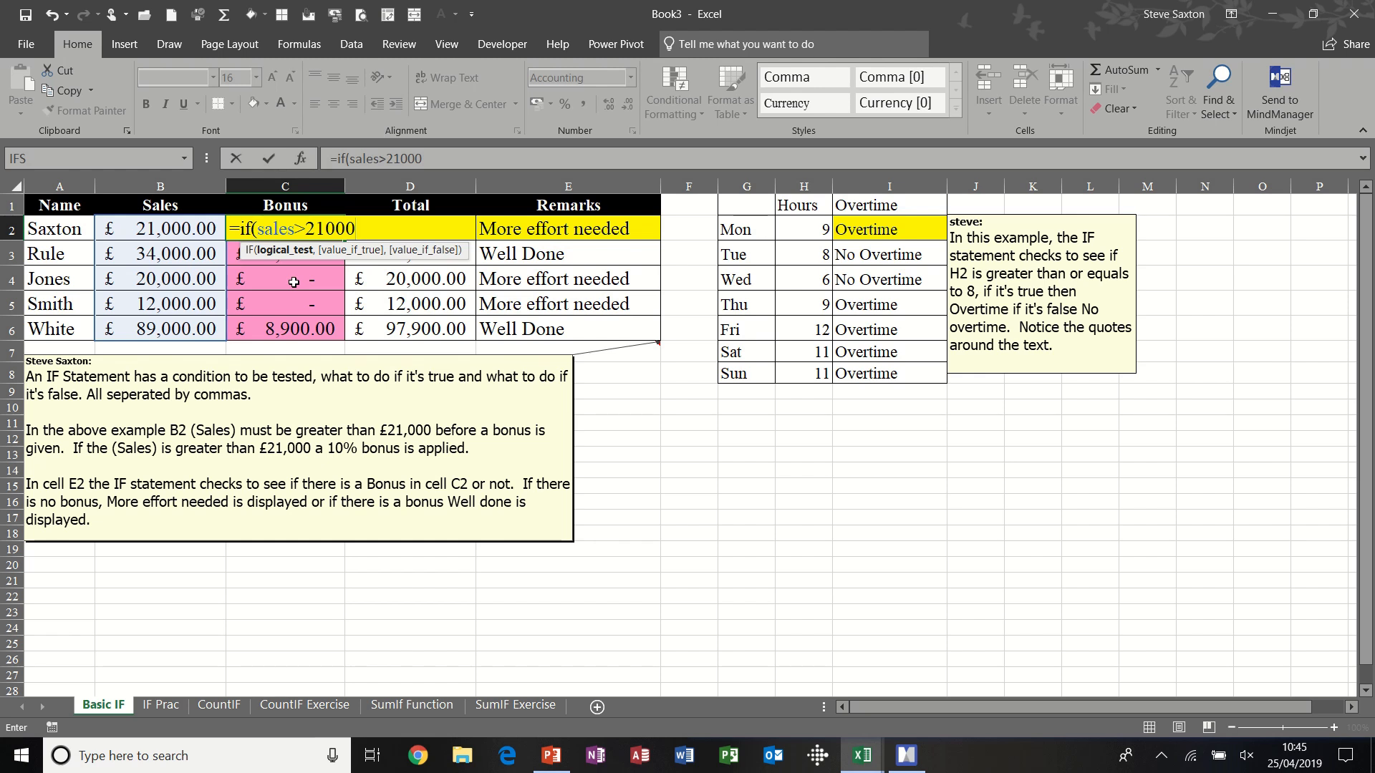
pyautogui.write(',')
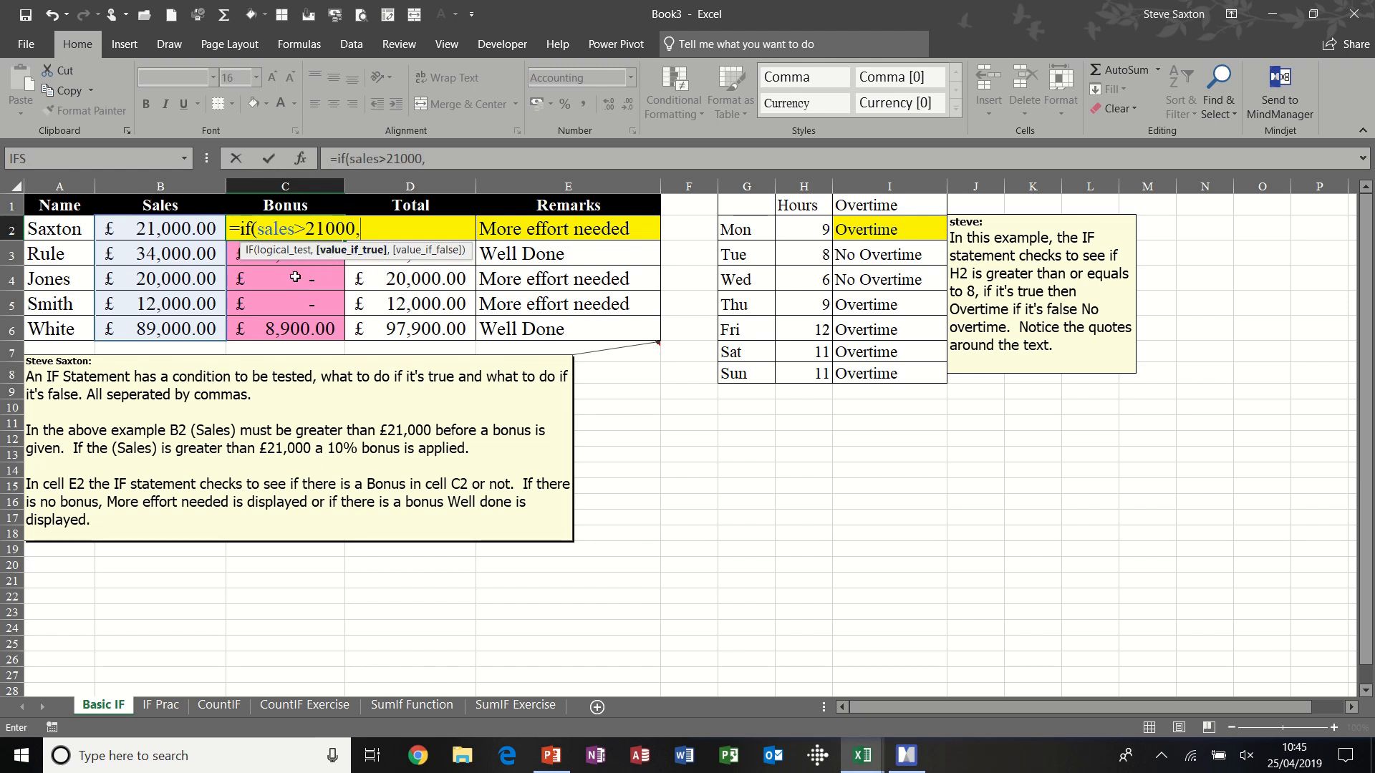
pyautogui.write('sales')
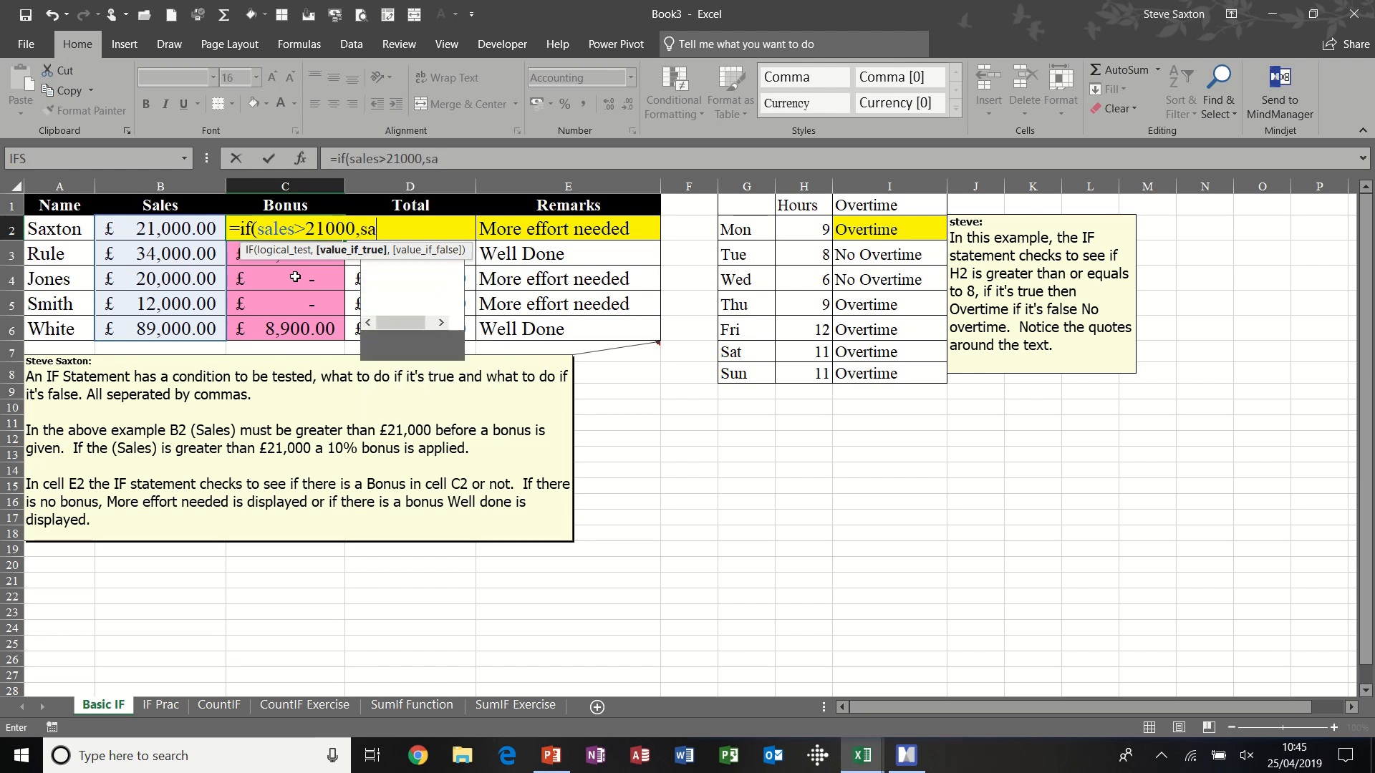
pyautogui.write('*')
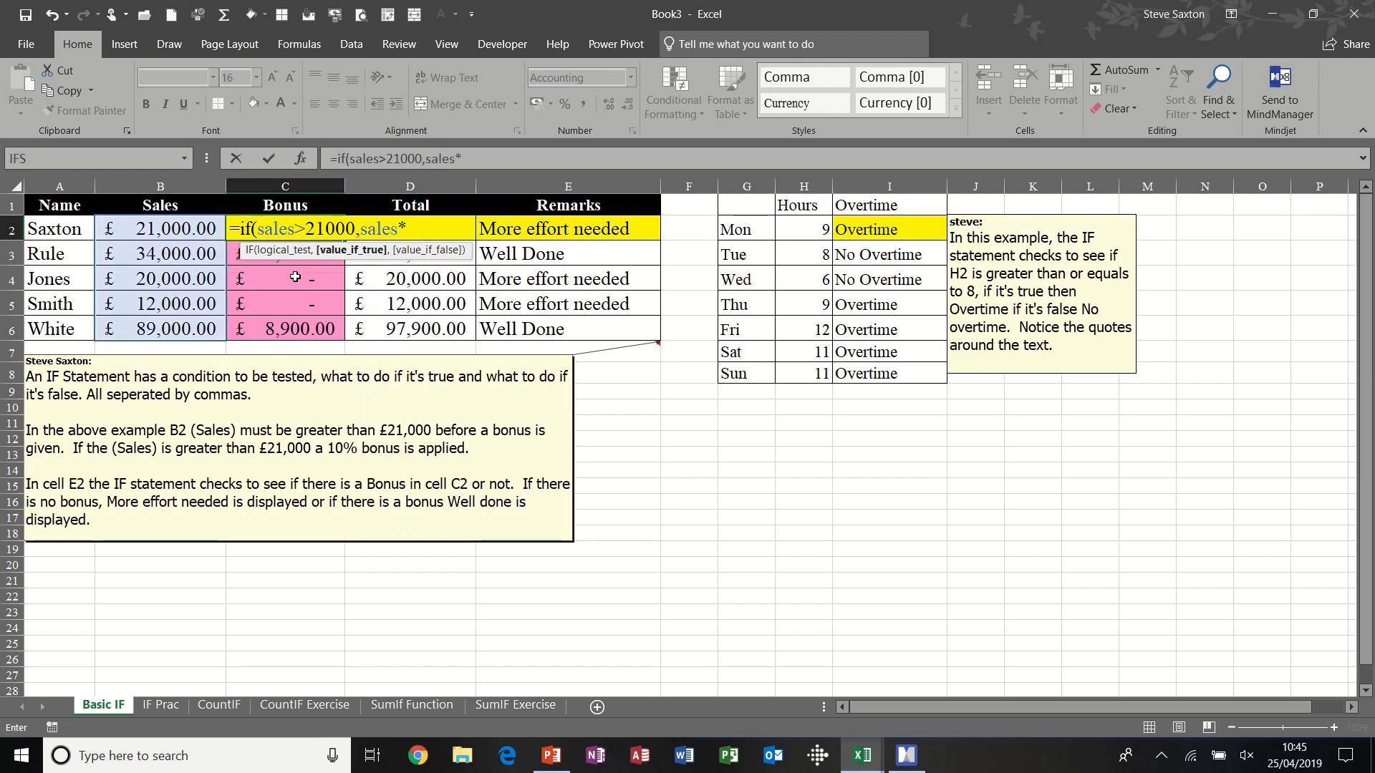
pyautogui.write('10%')
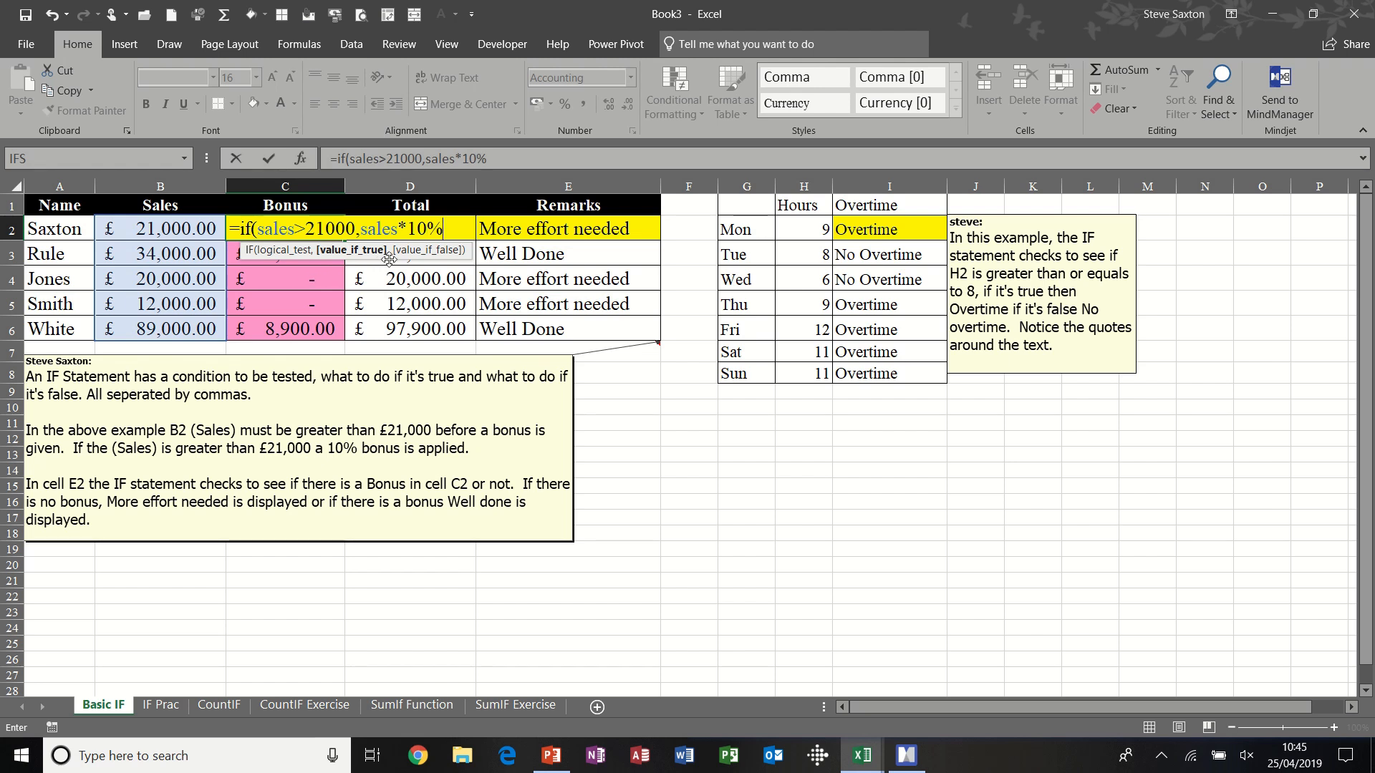
pyautogui.write(',')
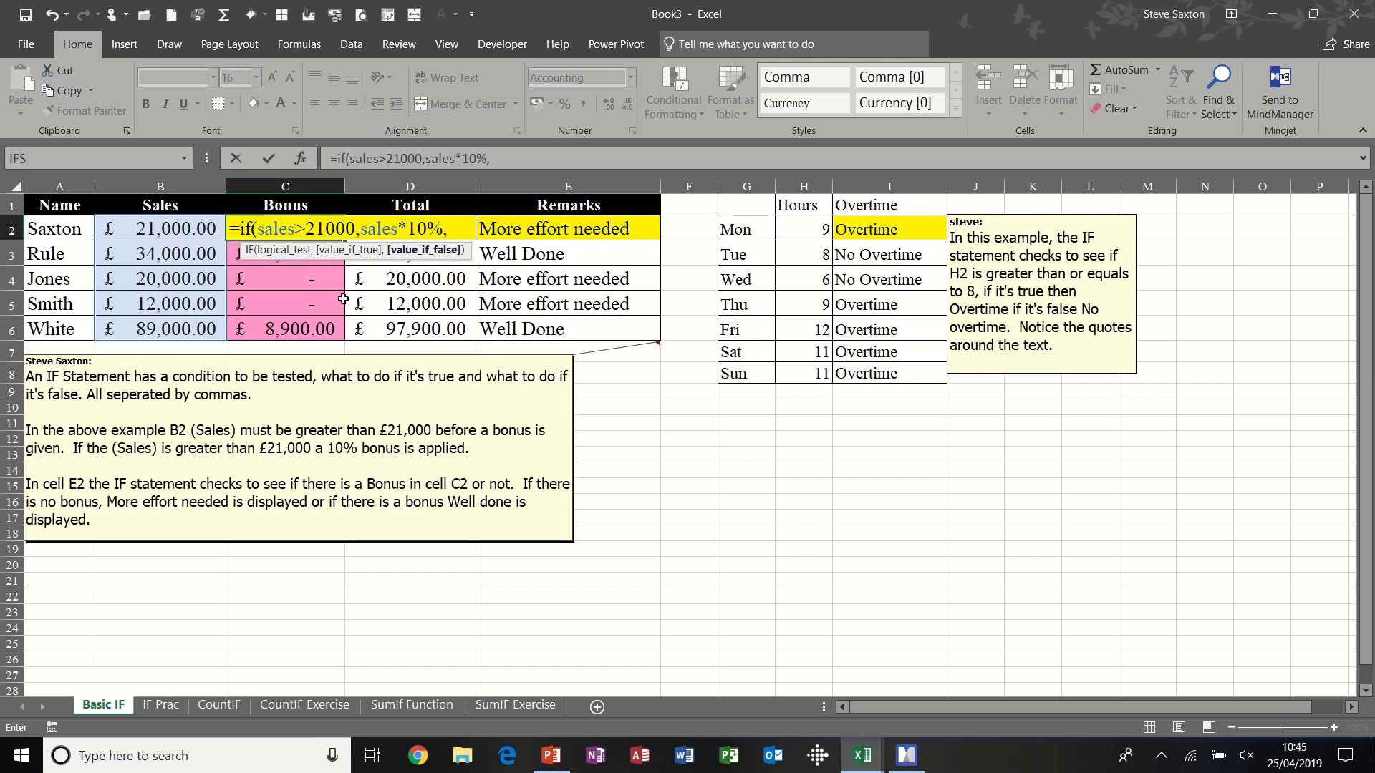
pyautogui.write('0')
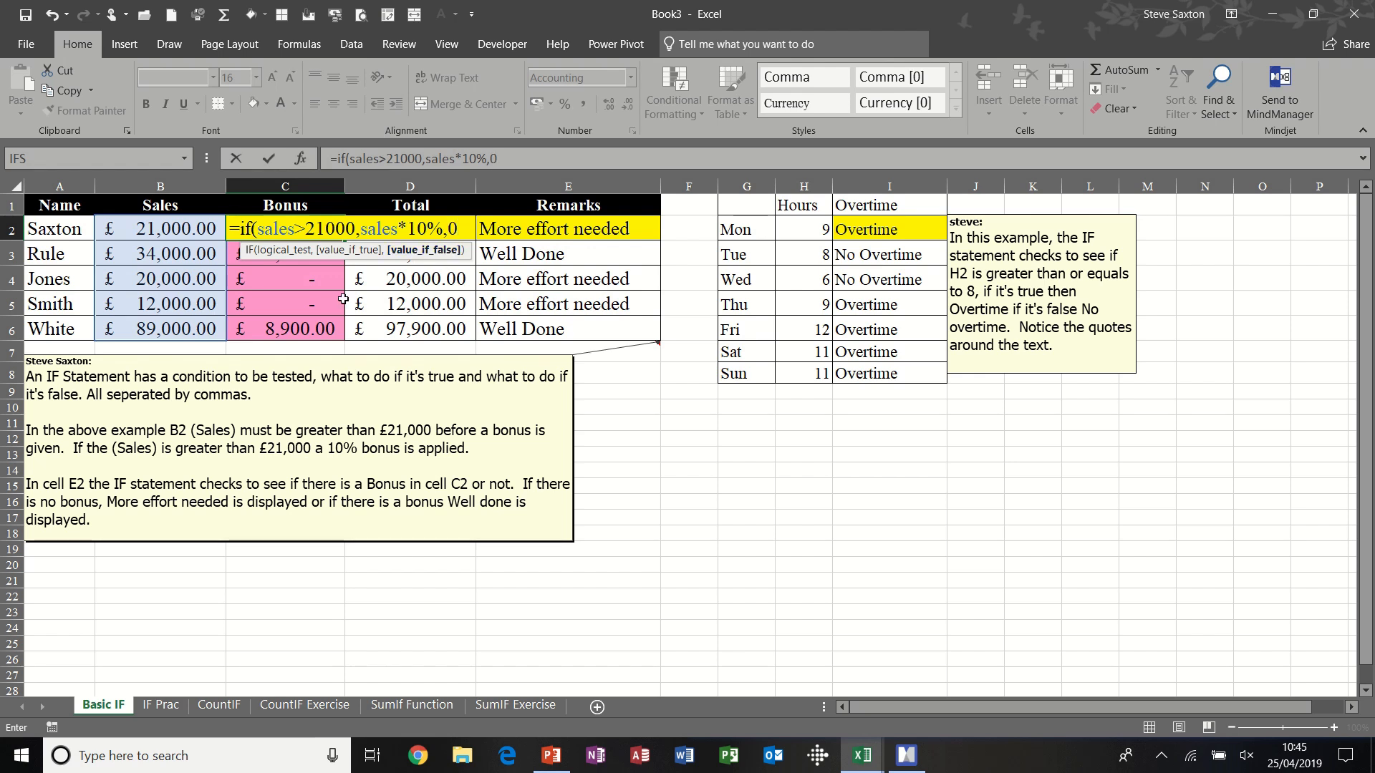
pyautogui.write(')')
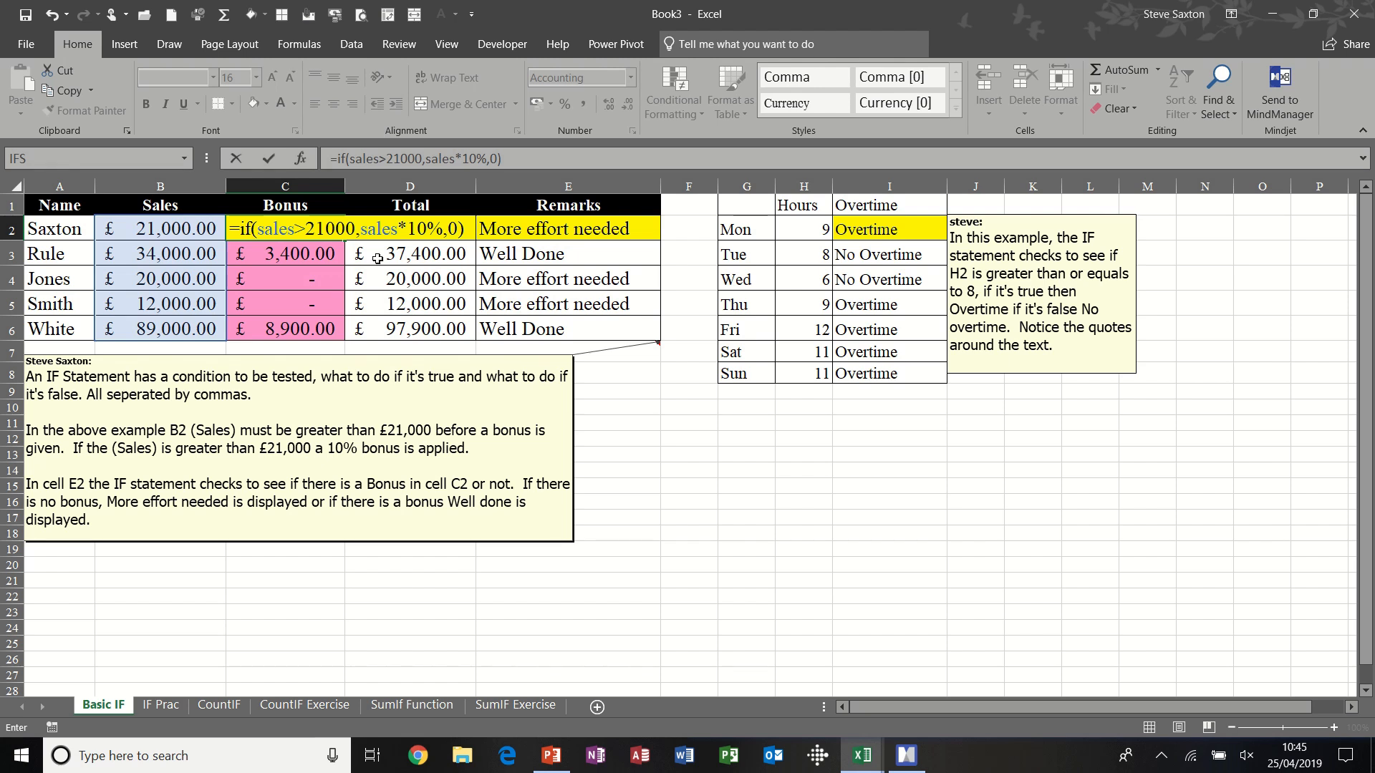
pyautogui.click(268, 157)
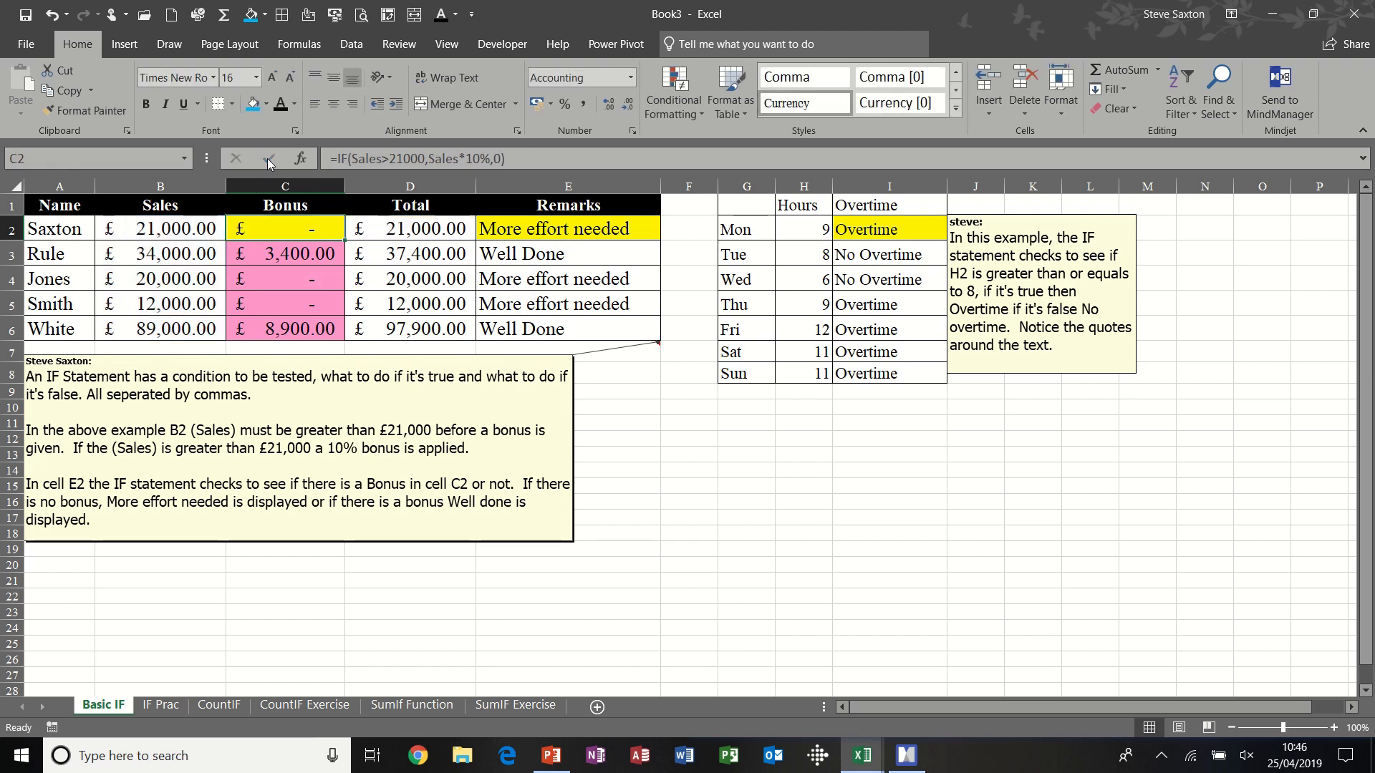
# - Check the rebuilt bonus formula by setting the sales in B2 to 22000, and undo that entry
pyautogui.click(186, 228)
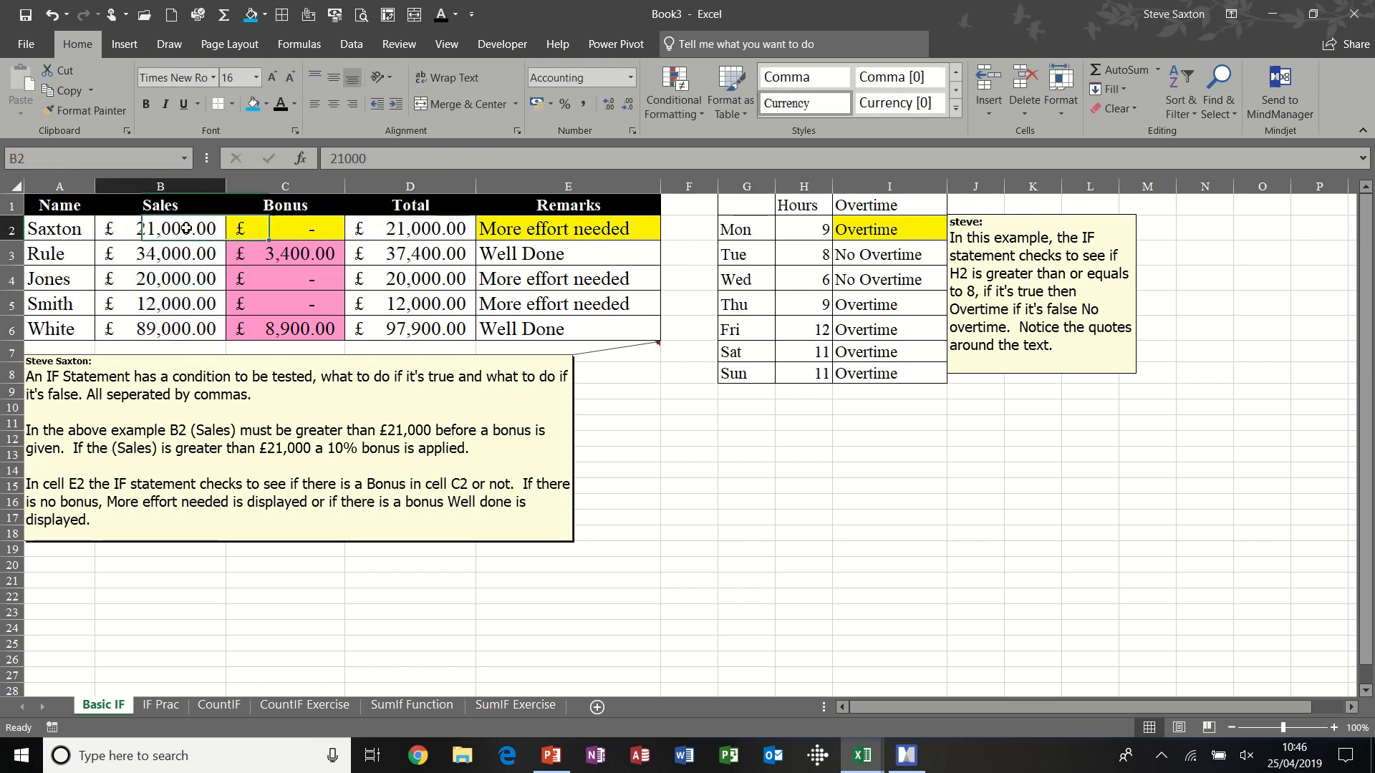
pyautogui.write('22,000')
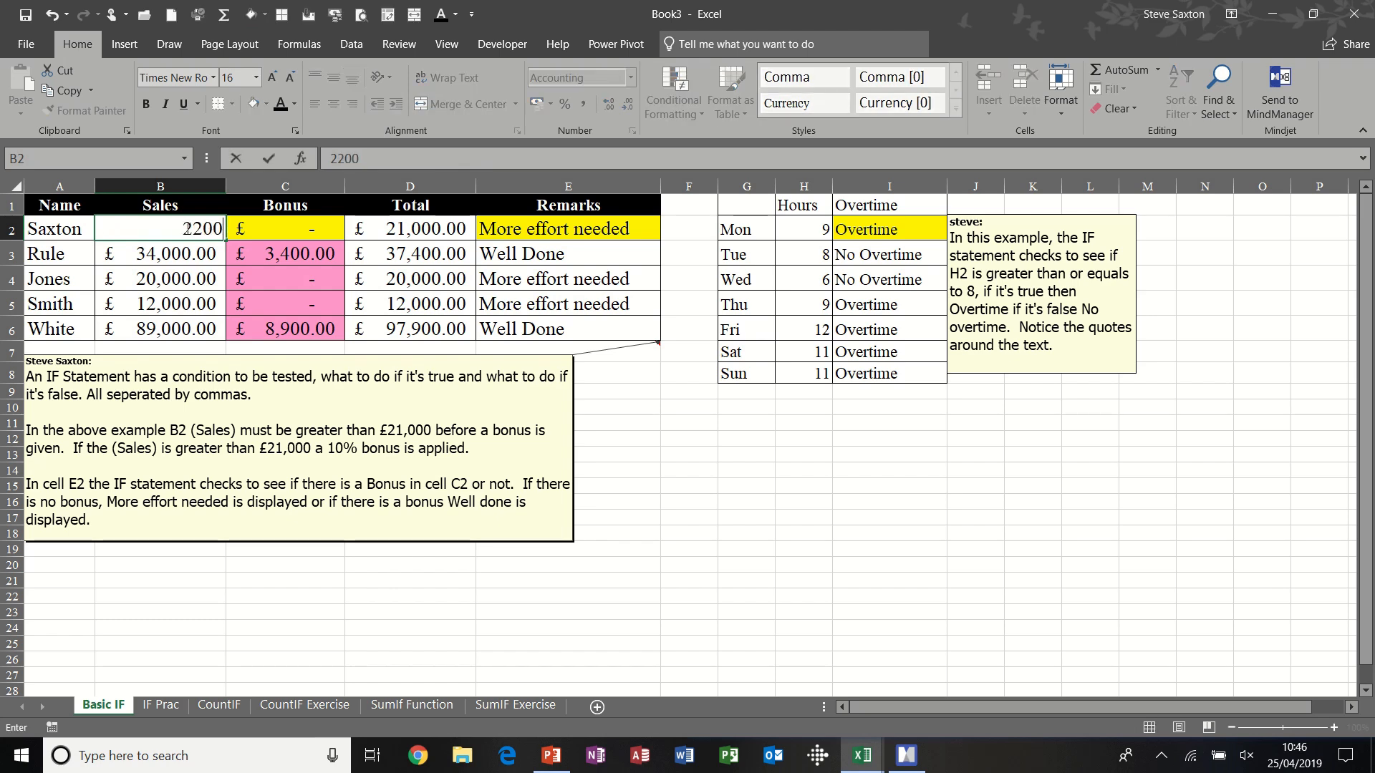
pyautogui.press('Return')
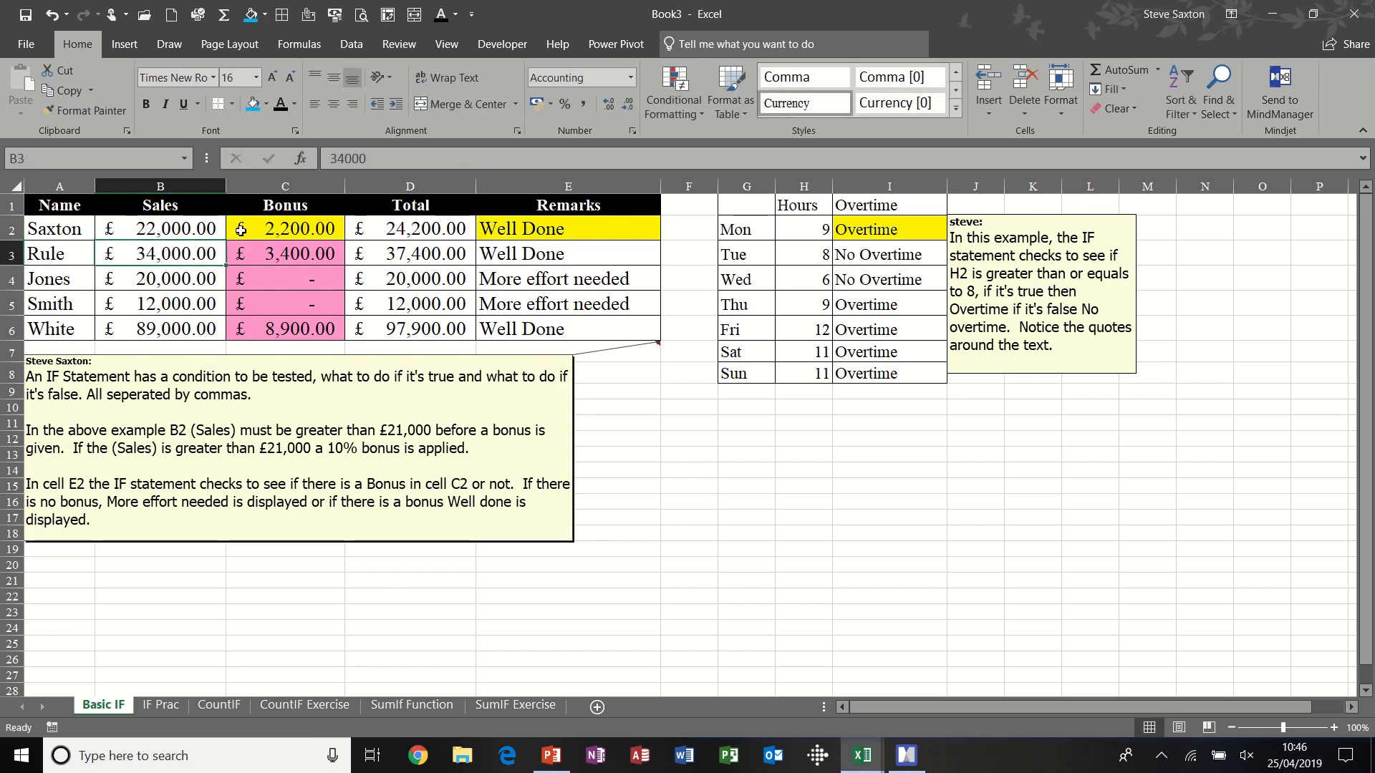
pyautogui.click(284, 229)
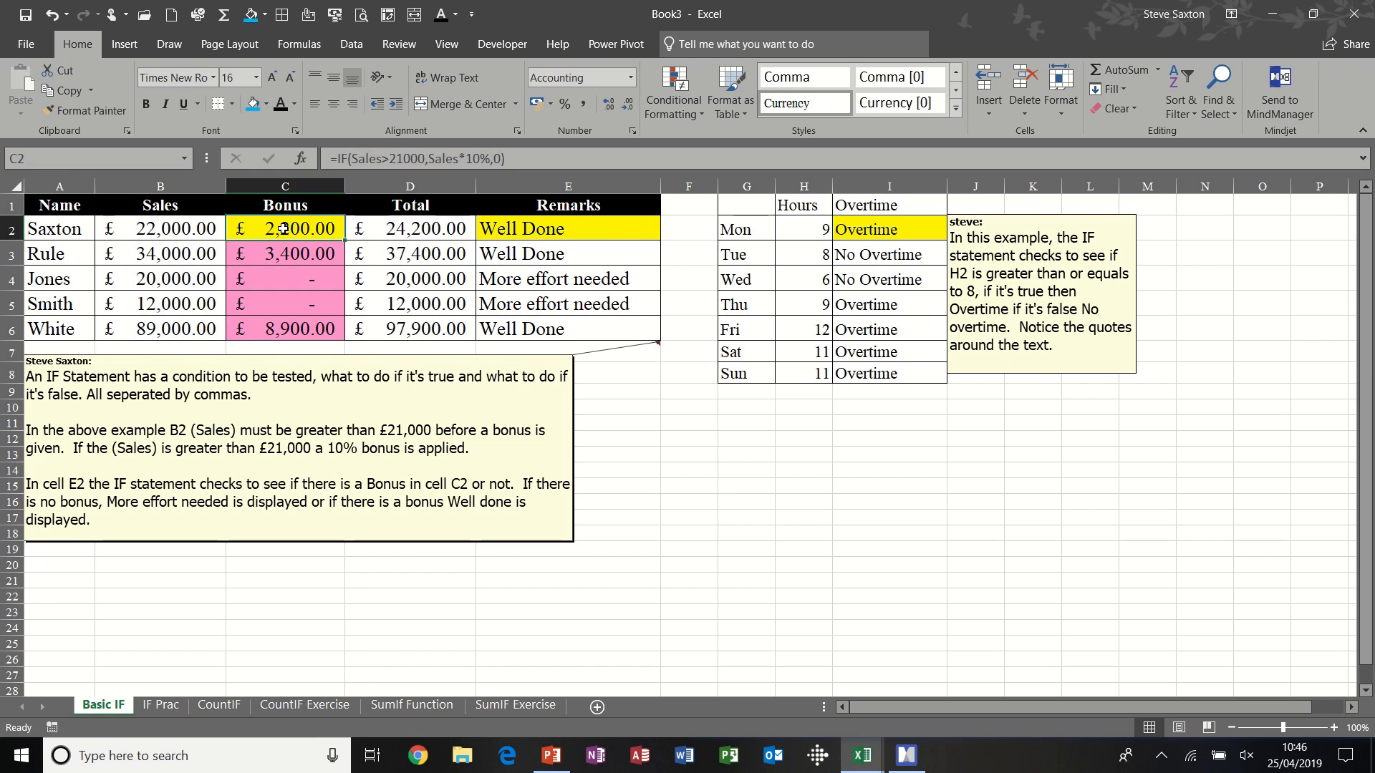
pyautogui.hotkey('ctrl', 'z')
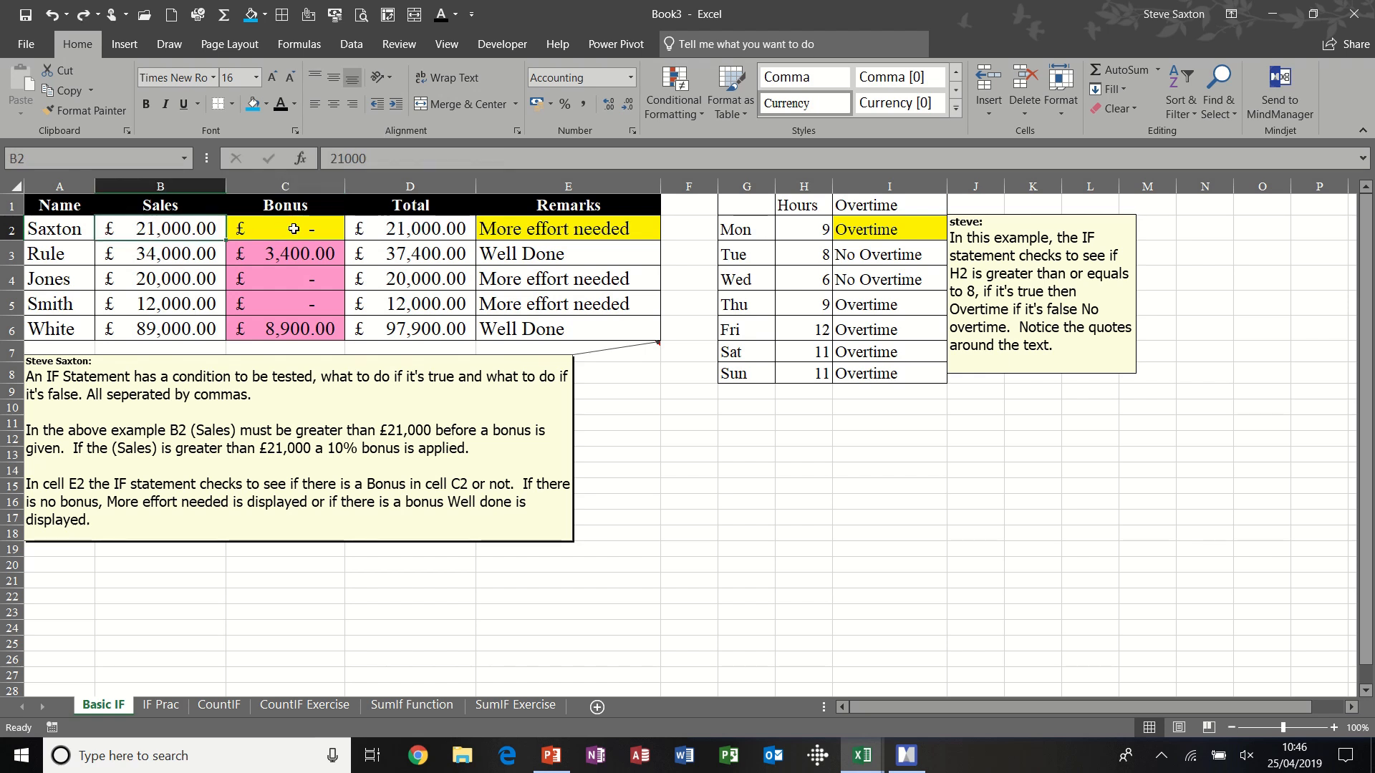
# - Examine the logical test and the two text results of the IF formula in the Remarks cell E2
pyautogui.click(538, 229)
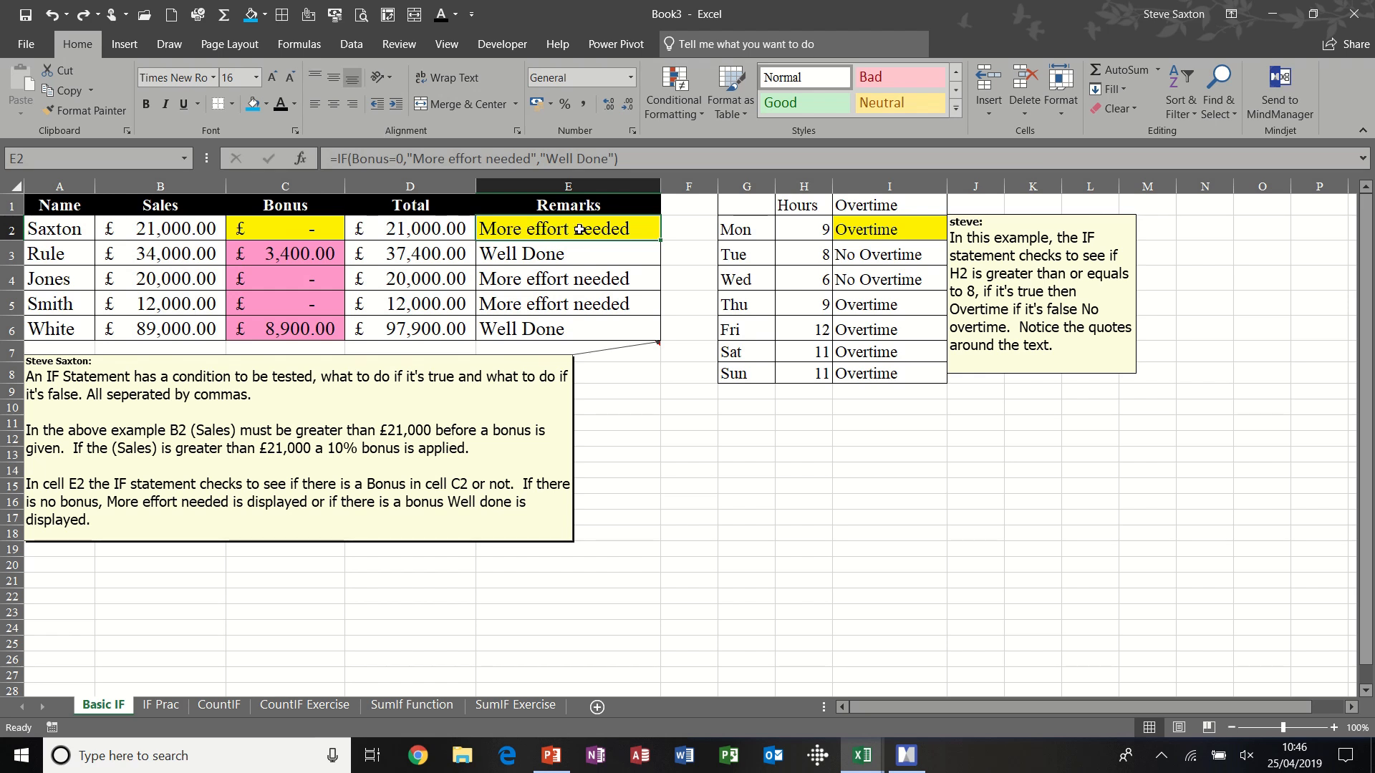
pyautogui.click(351, 157)
pyautogui.moveTo(351, 157); pyautogui.dragTo(405, 159)
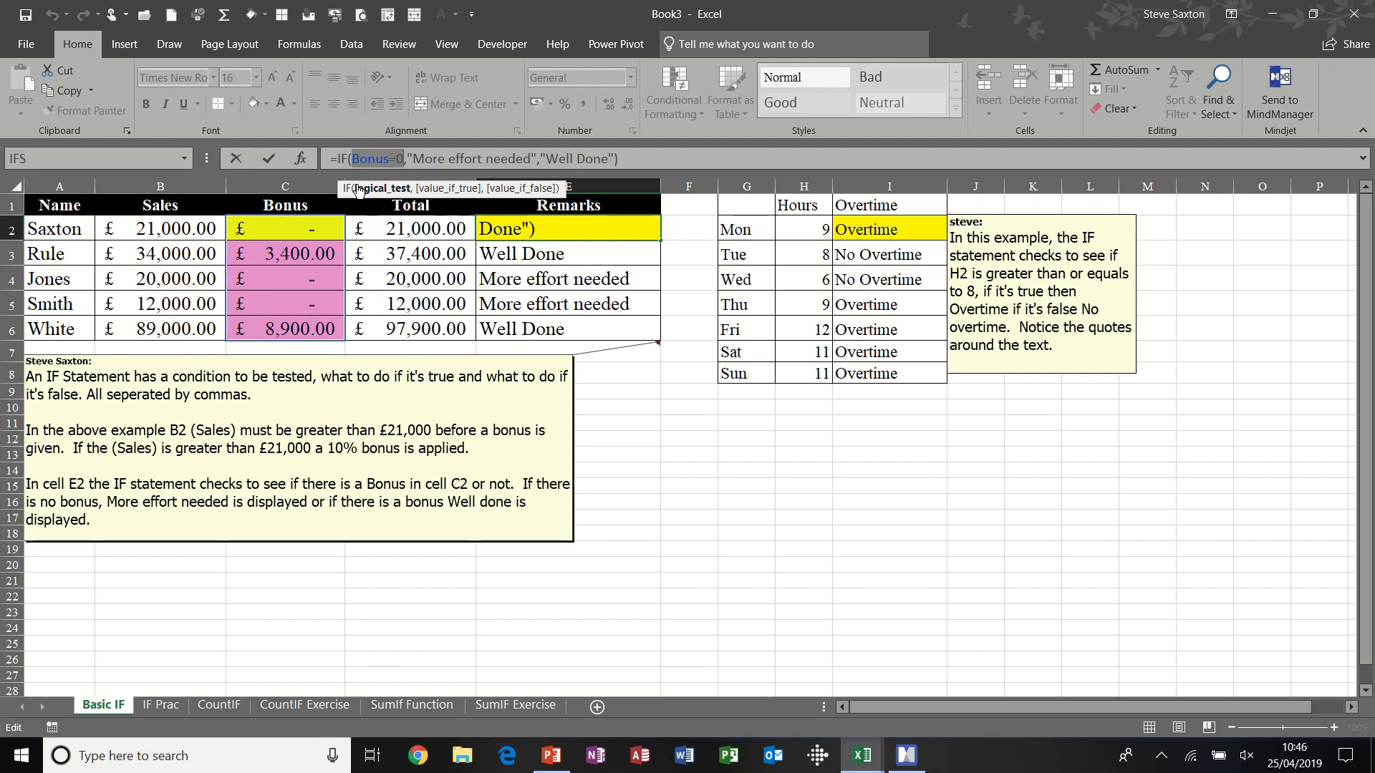
pyautogui.click(426, 158)
pyautogui.moveTo(414, 159); pyautogui.dragTo(609, 159)
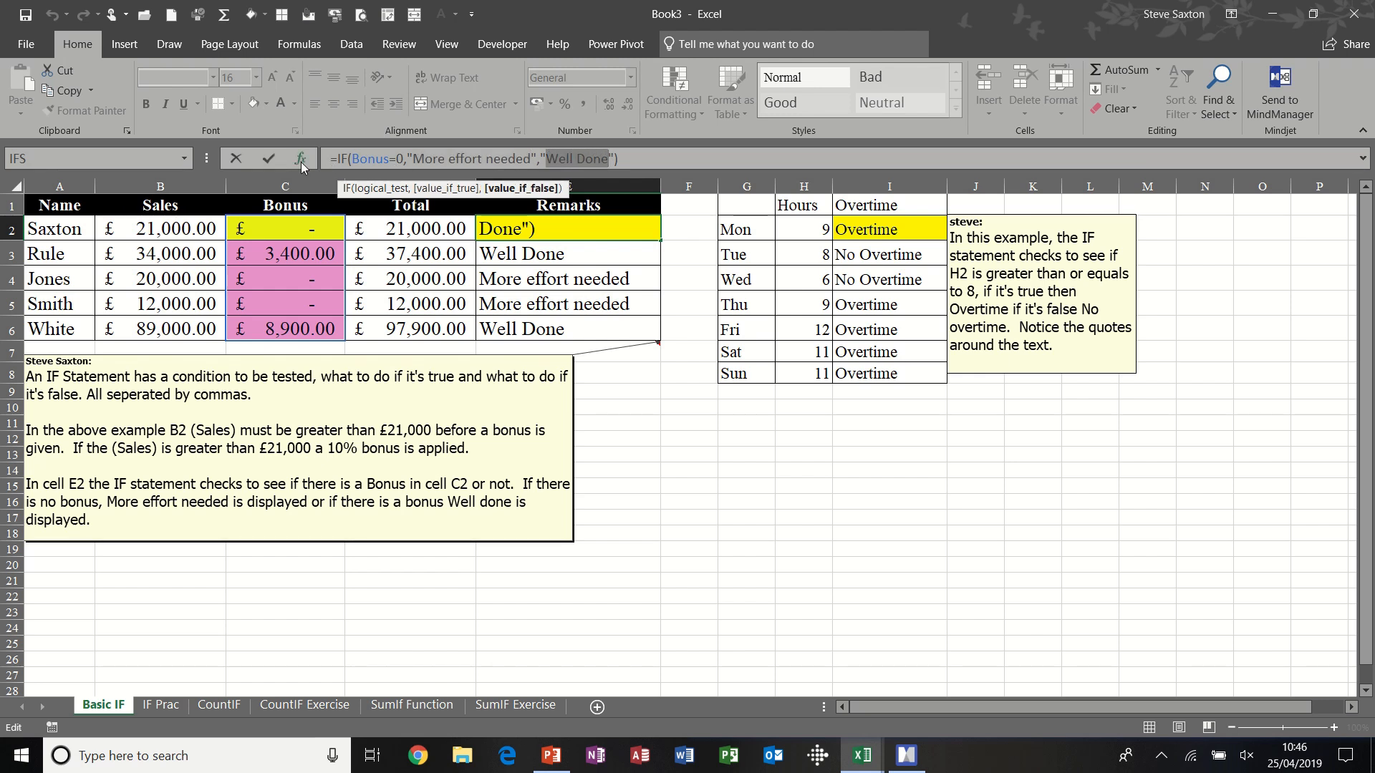
pyautogui.click(276, 156)
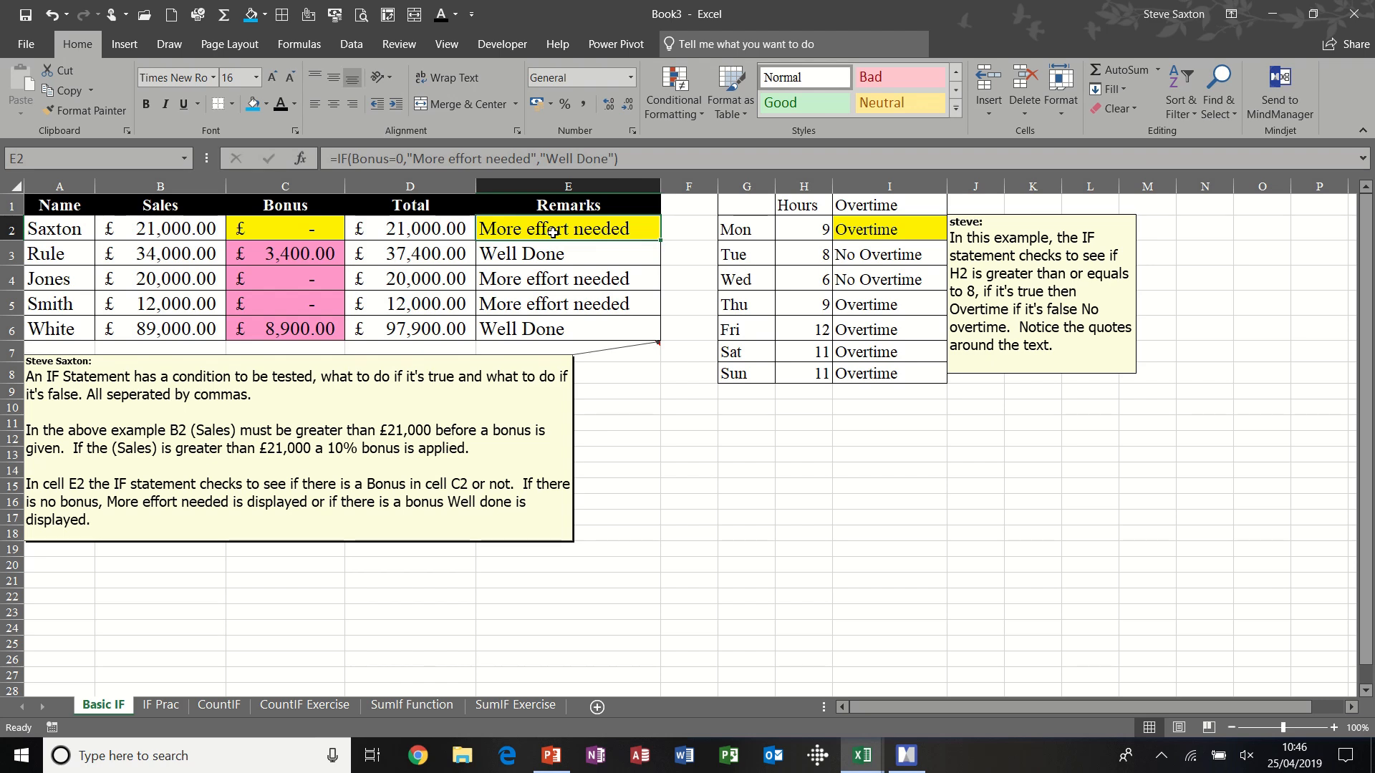
# - Clear the remark in E2 and rebuild it with the formula =if(bonus=0,"More effort needed","Well Done")
pyautogui.press('Delete')
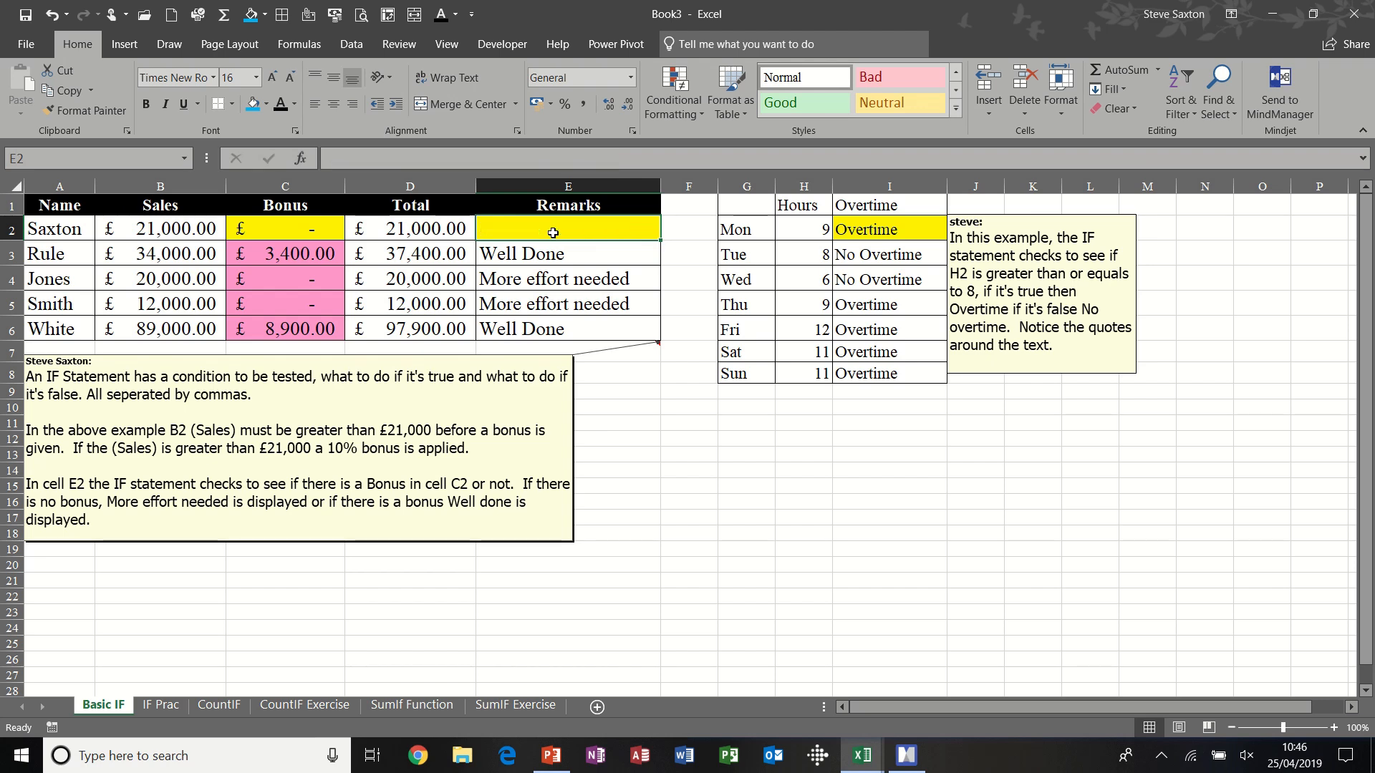
pyautogui.write('=')
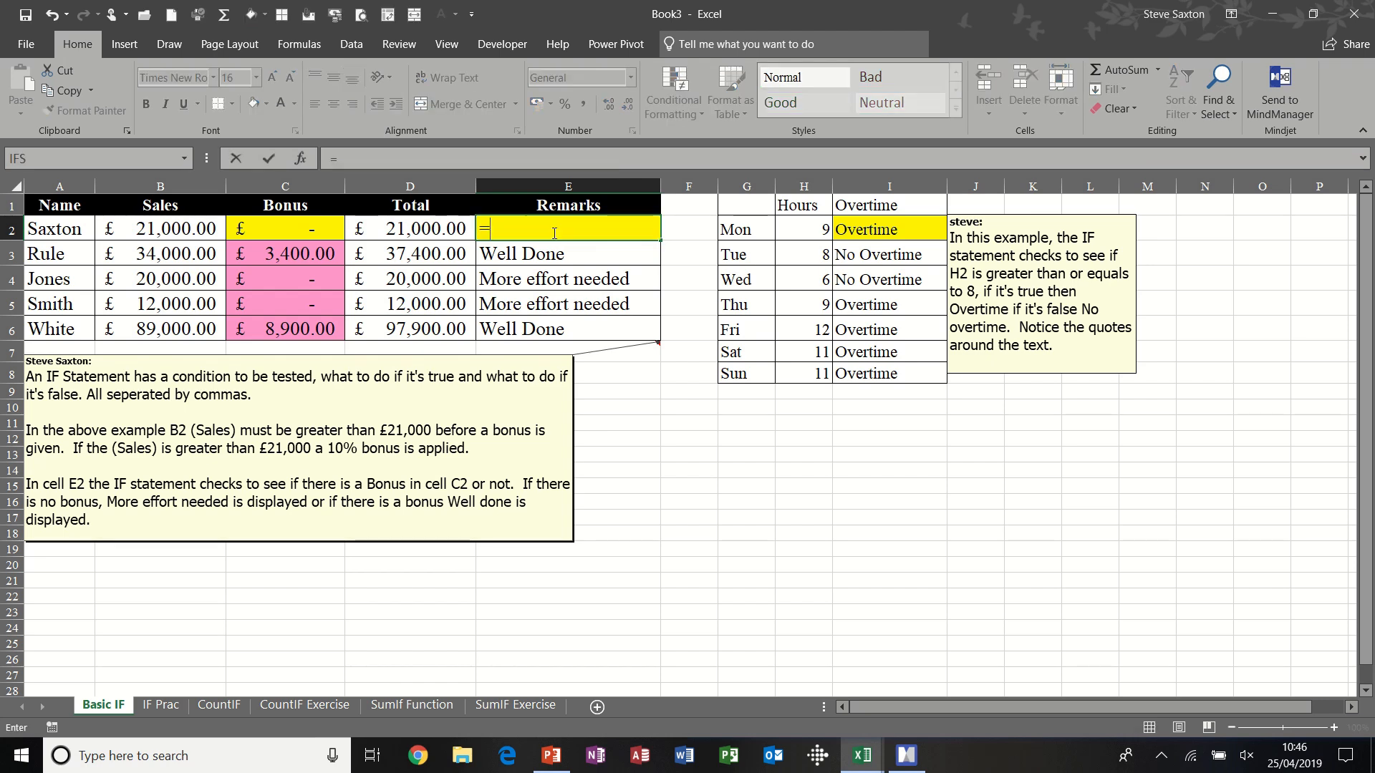
pyautogui.write('if(')
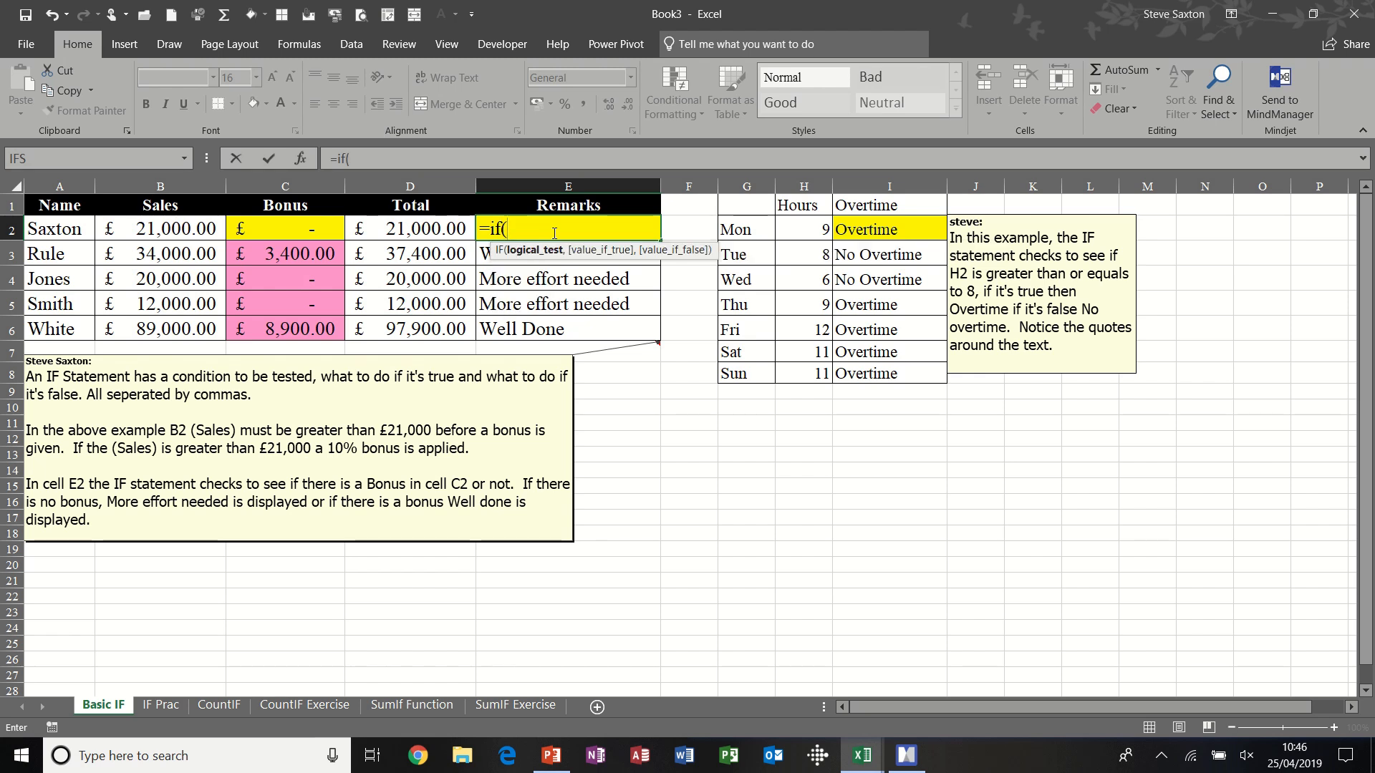
pyautogui.write('bonu')
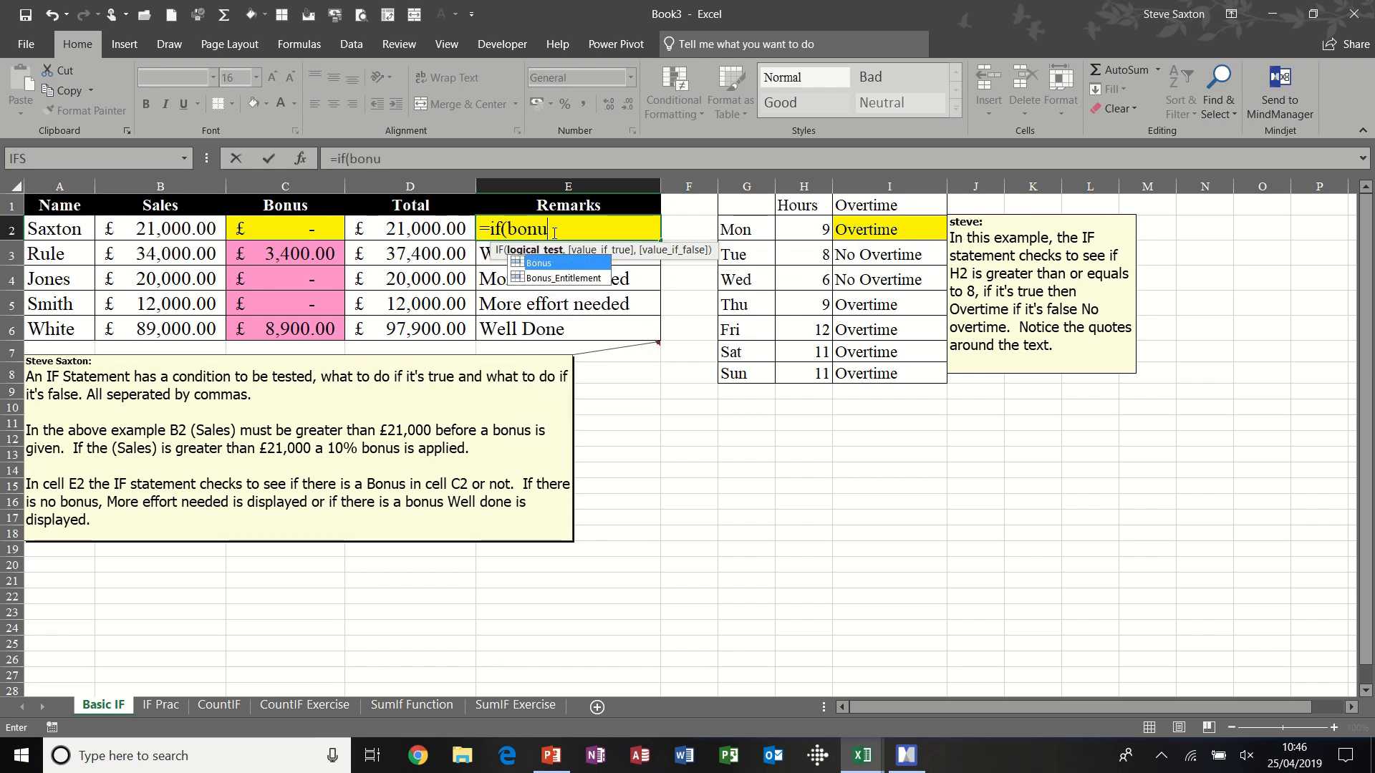
pyautogui.write('s=')
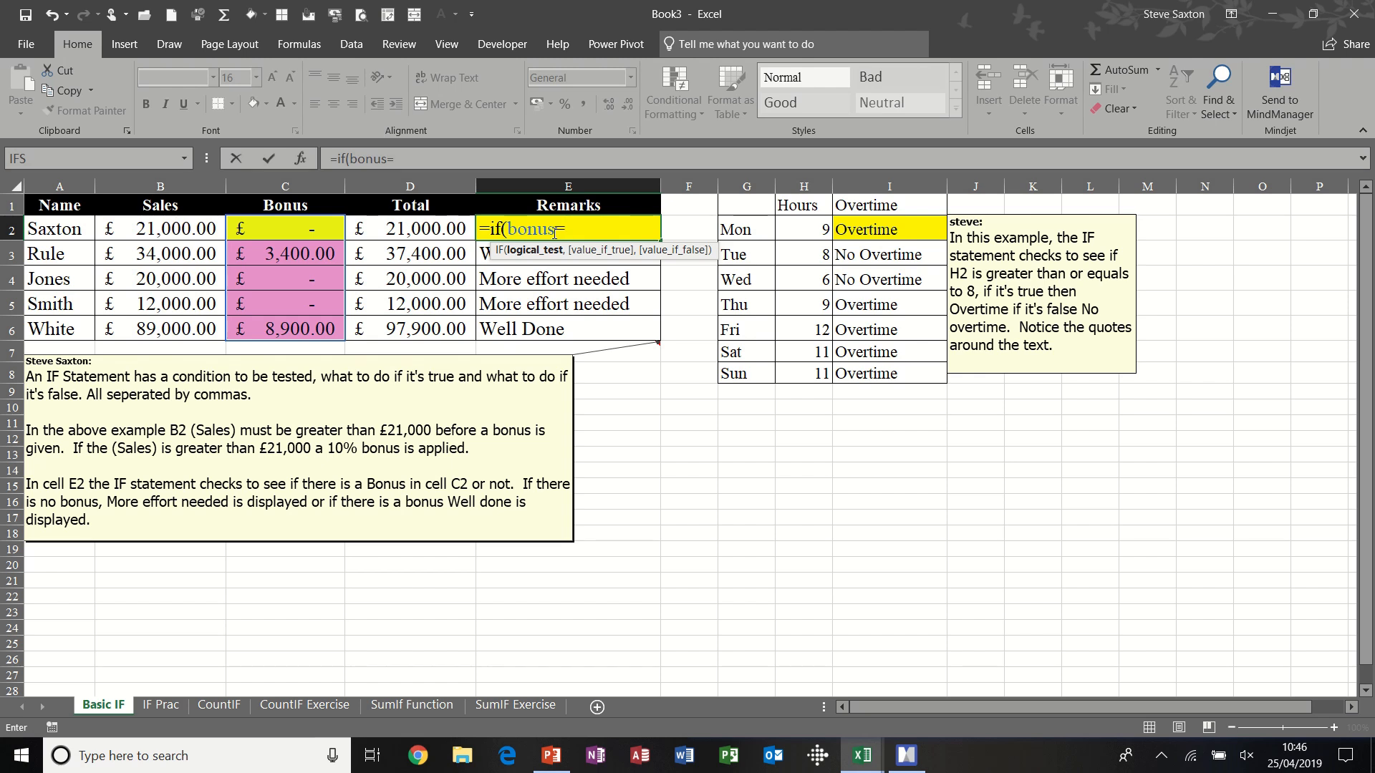
pyautogui.write('0,')
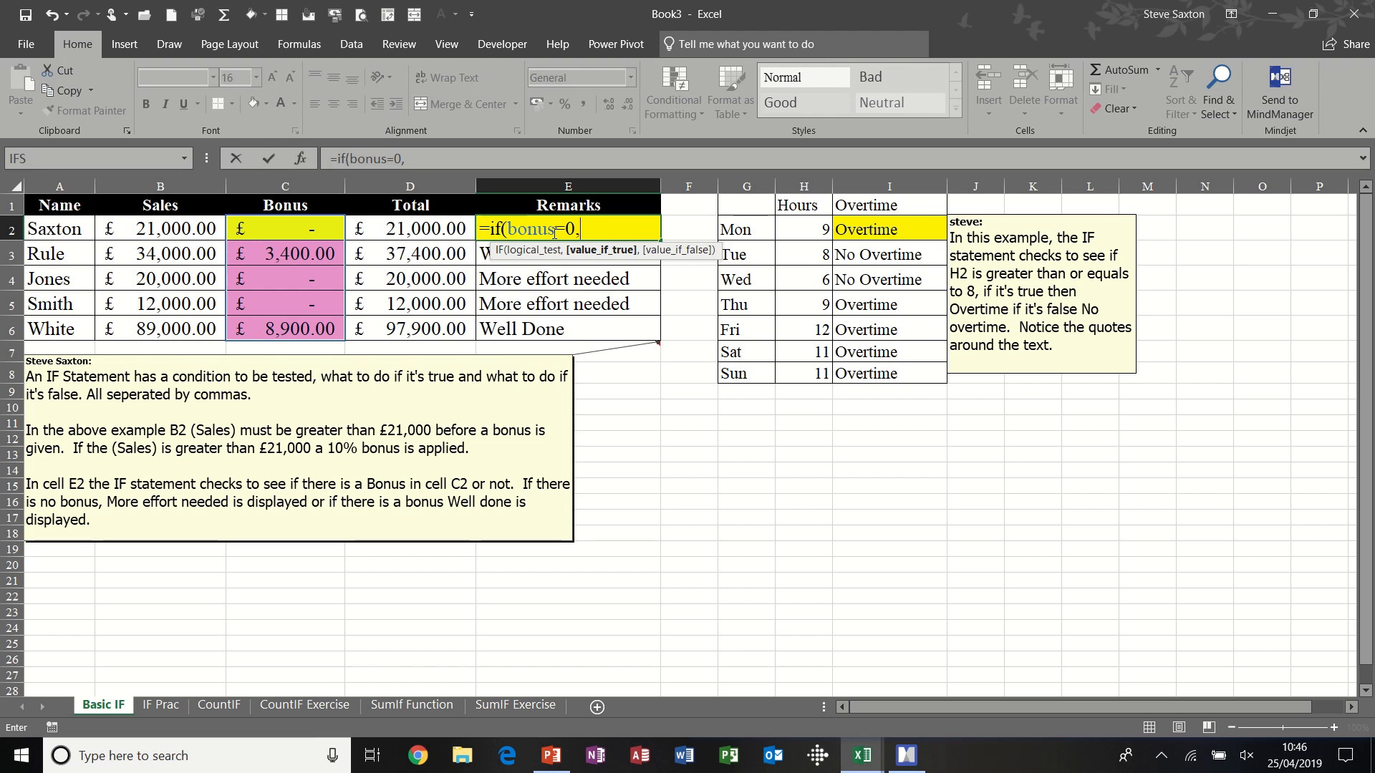
pyautogui.write('"')
pyautogui.write('More eff')
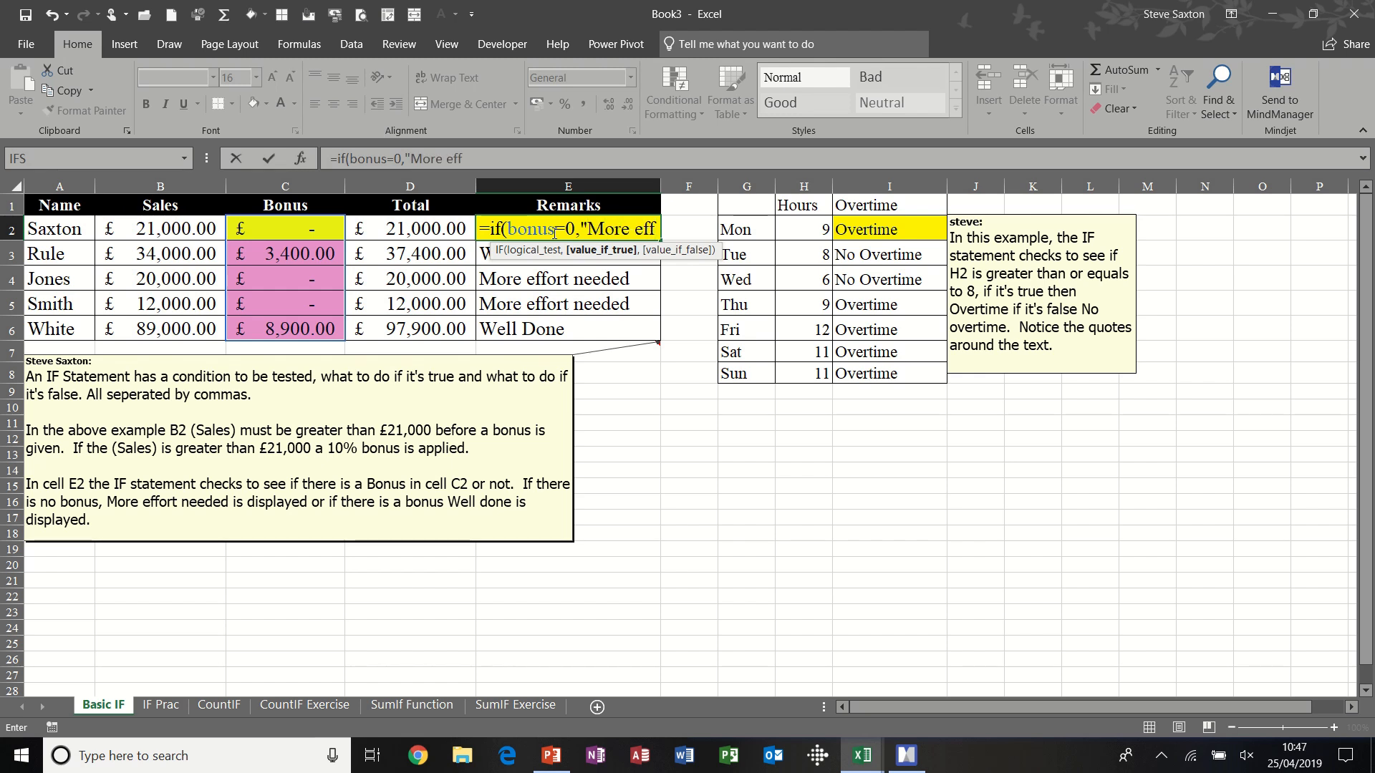
pyautogui.write('ort n')
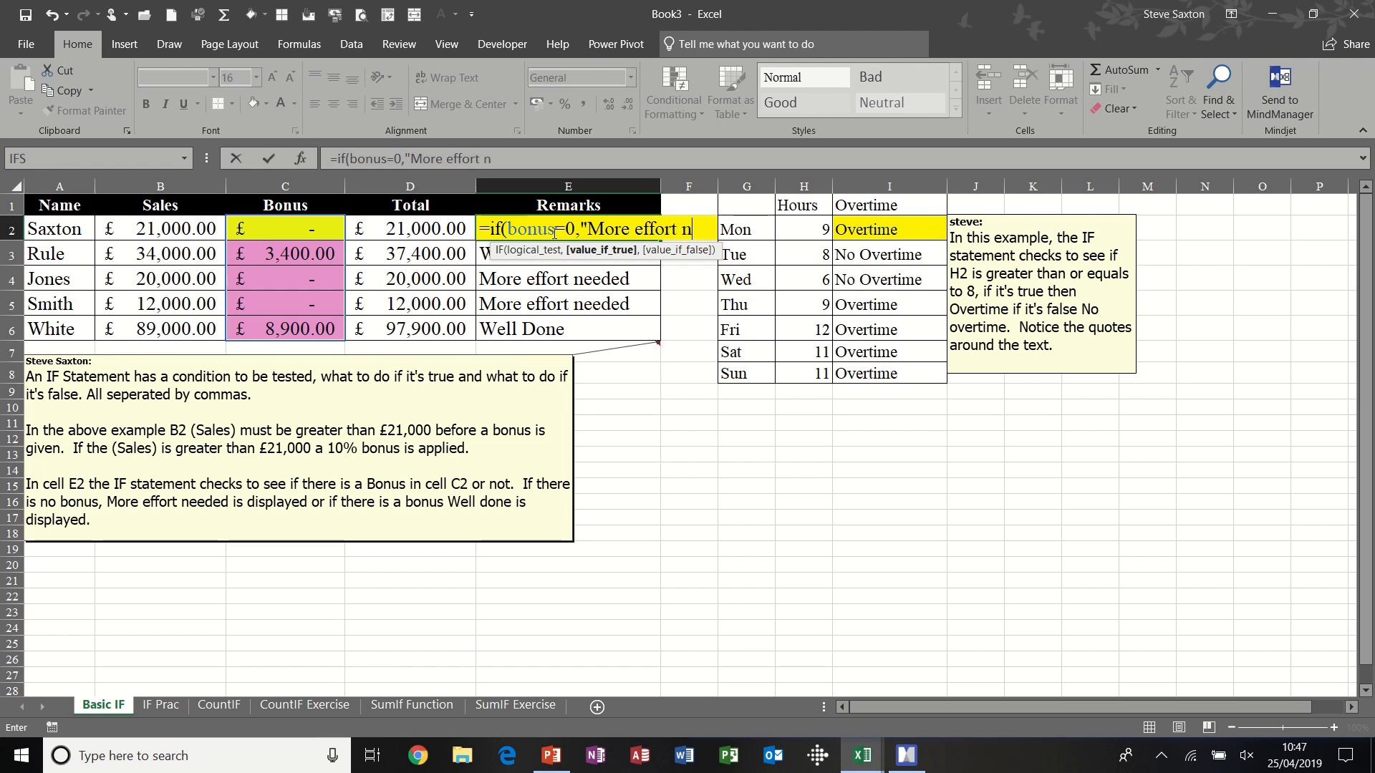
pyautogui.write('eeded')
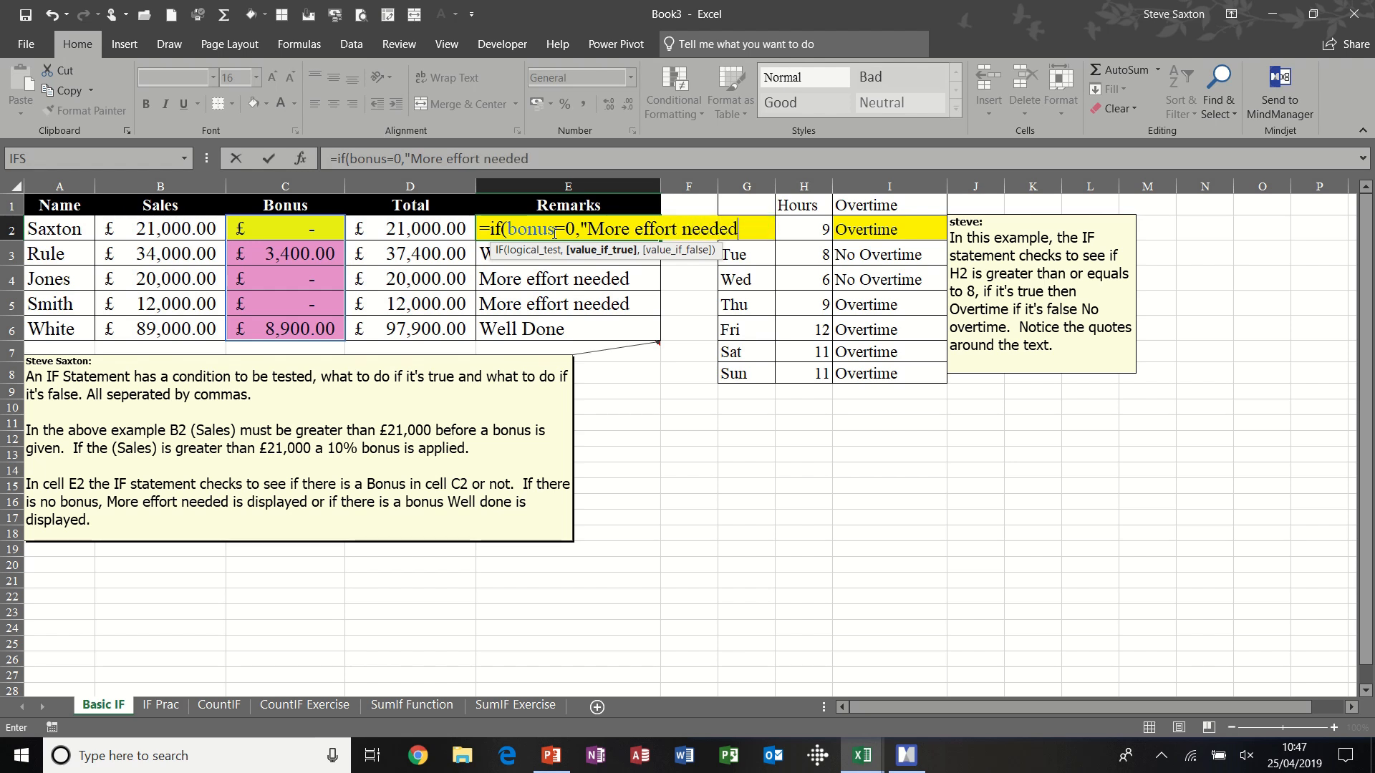
pyautogui.write('",')
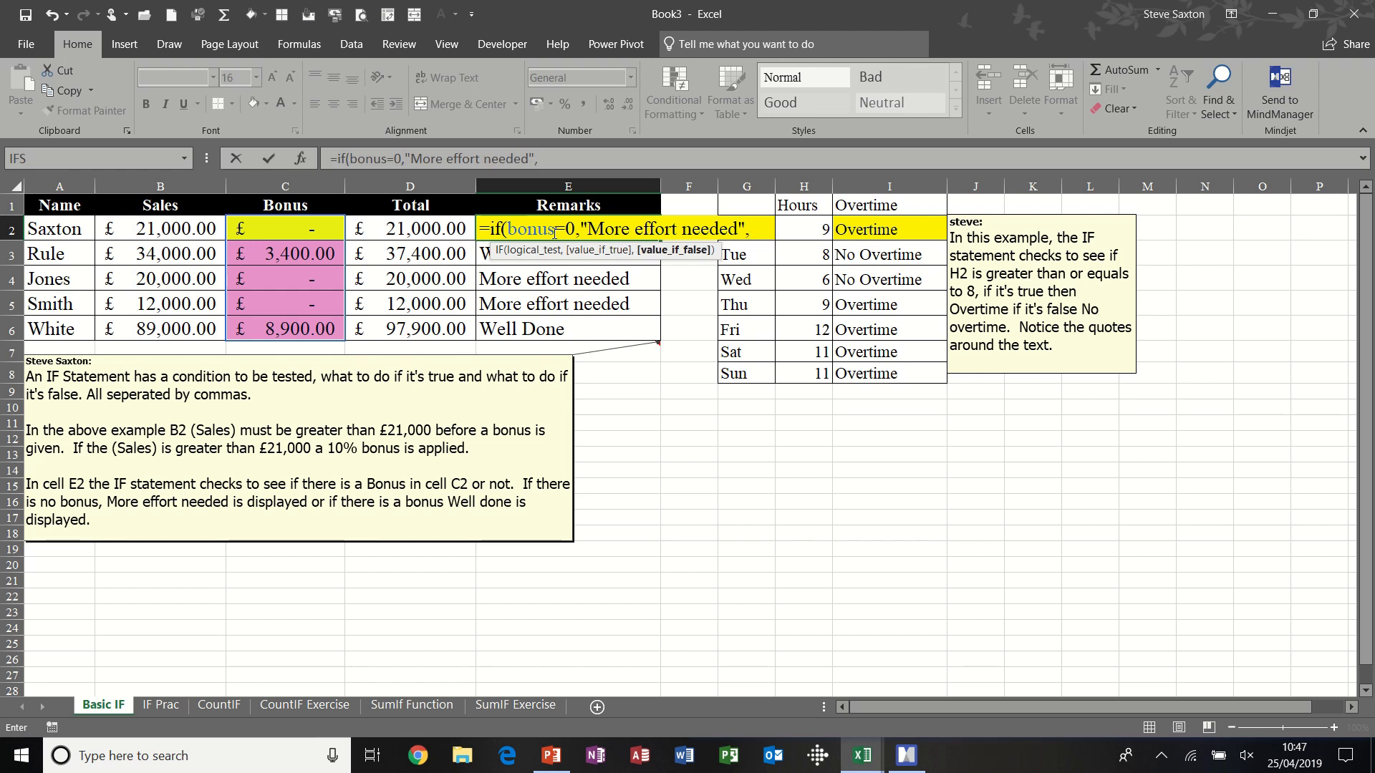
pyautogui.write('"')
pyautogui.write('We')
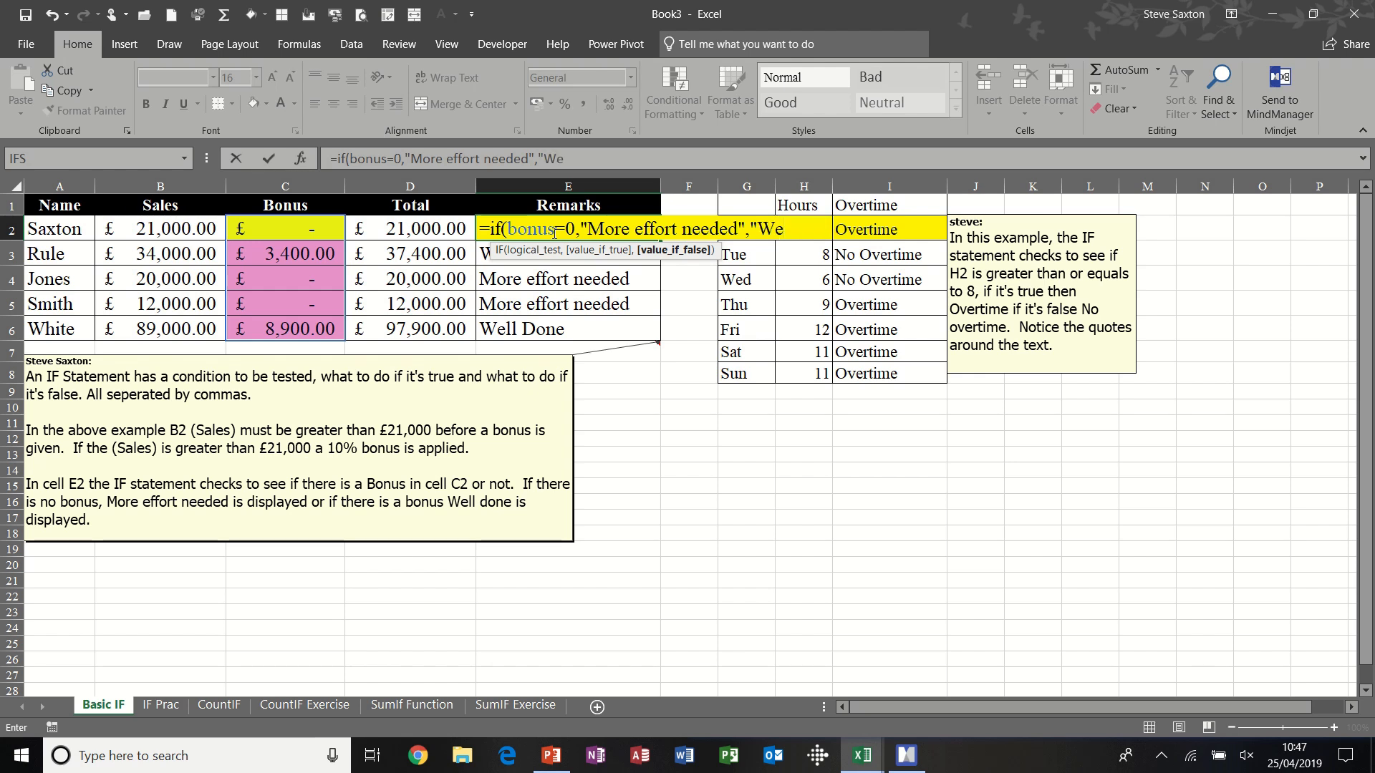
pyautogui.write('ll Do')
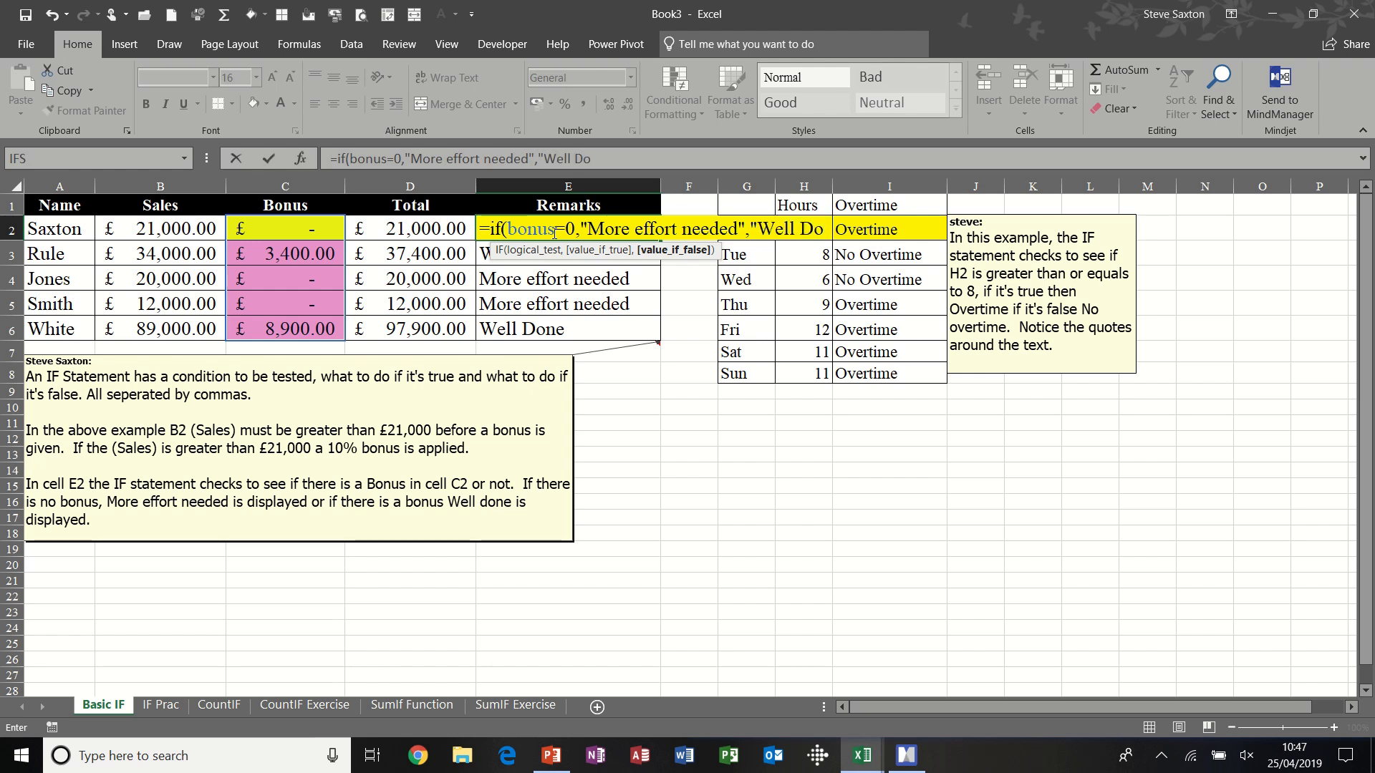
pyautogui.write('ne")')
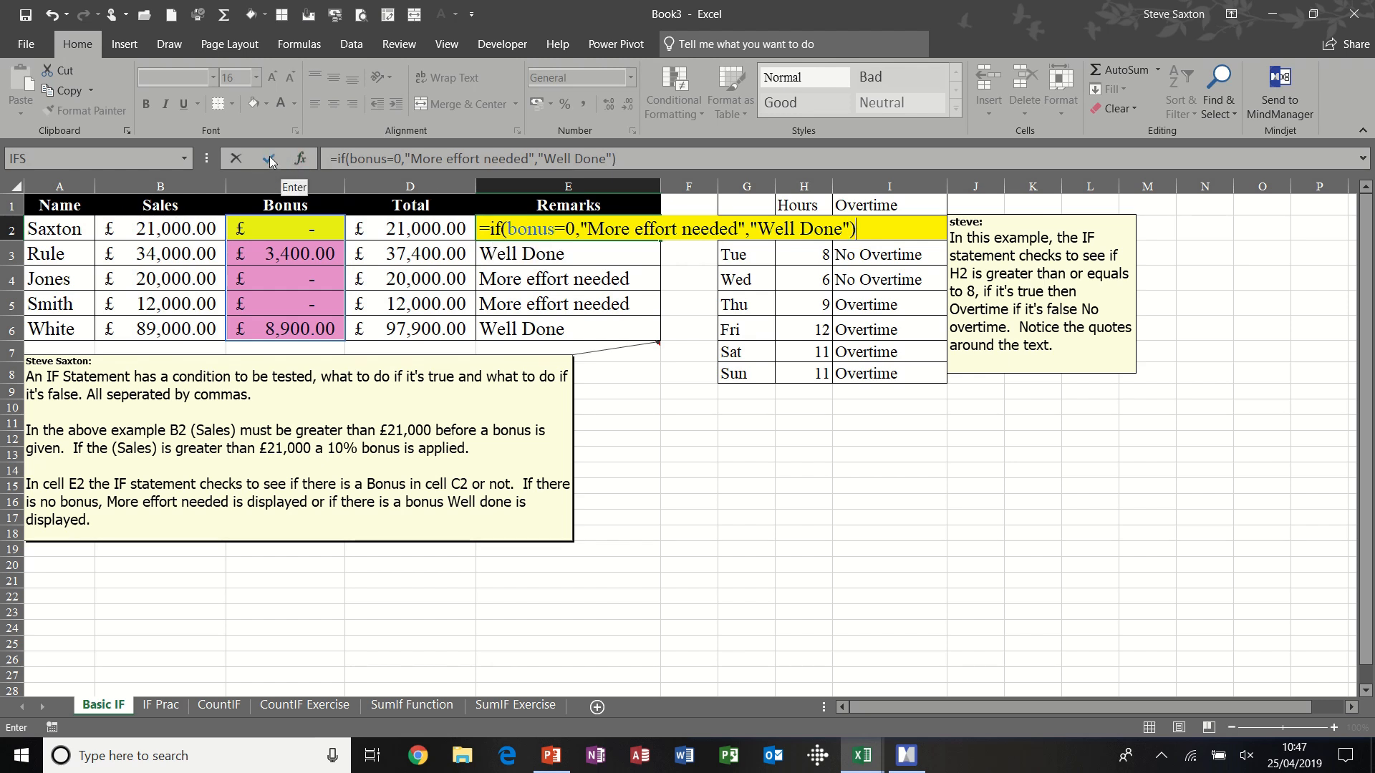
pyautogui.click(270, 162)
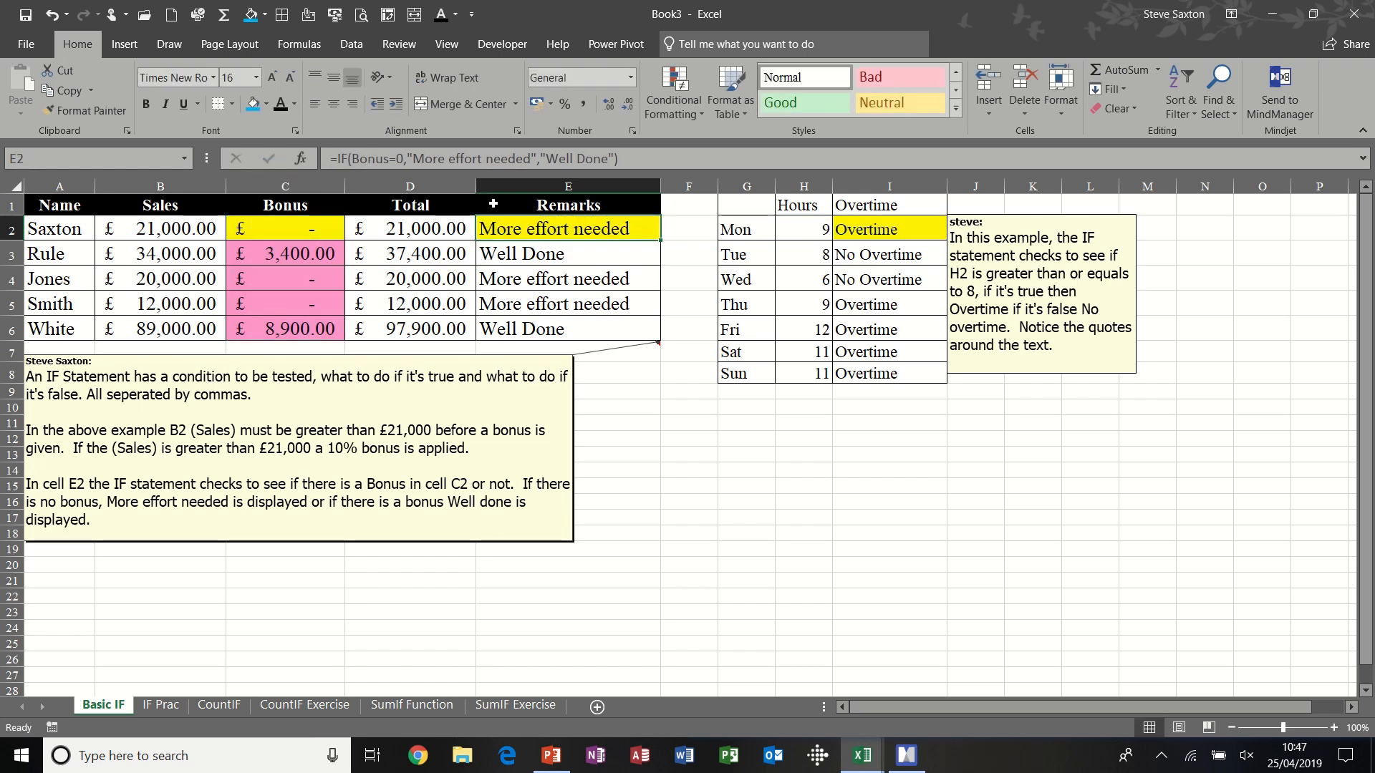
# - Test the rebuilt Remarks formula by setting the sales in B2 to 22000, and inspect the formulas in C2 and E2
pyautogui.click(177, 230)
pyautogui.write('22')
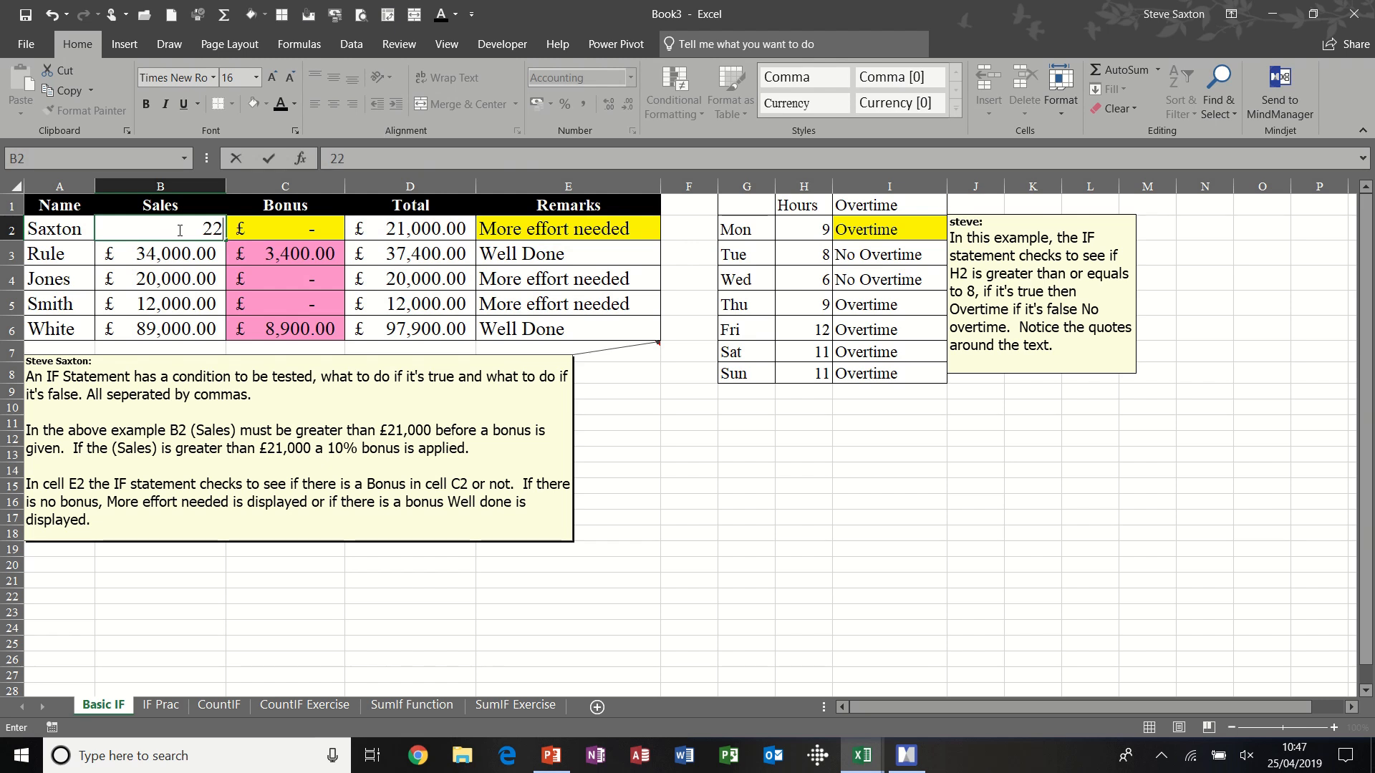
pyautogui.write(',000')
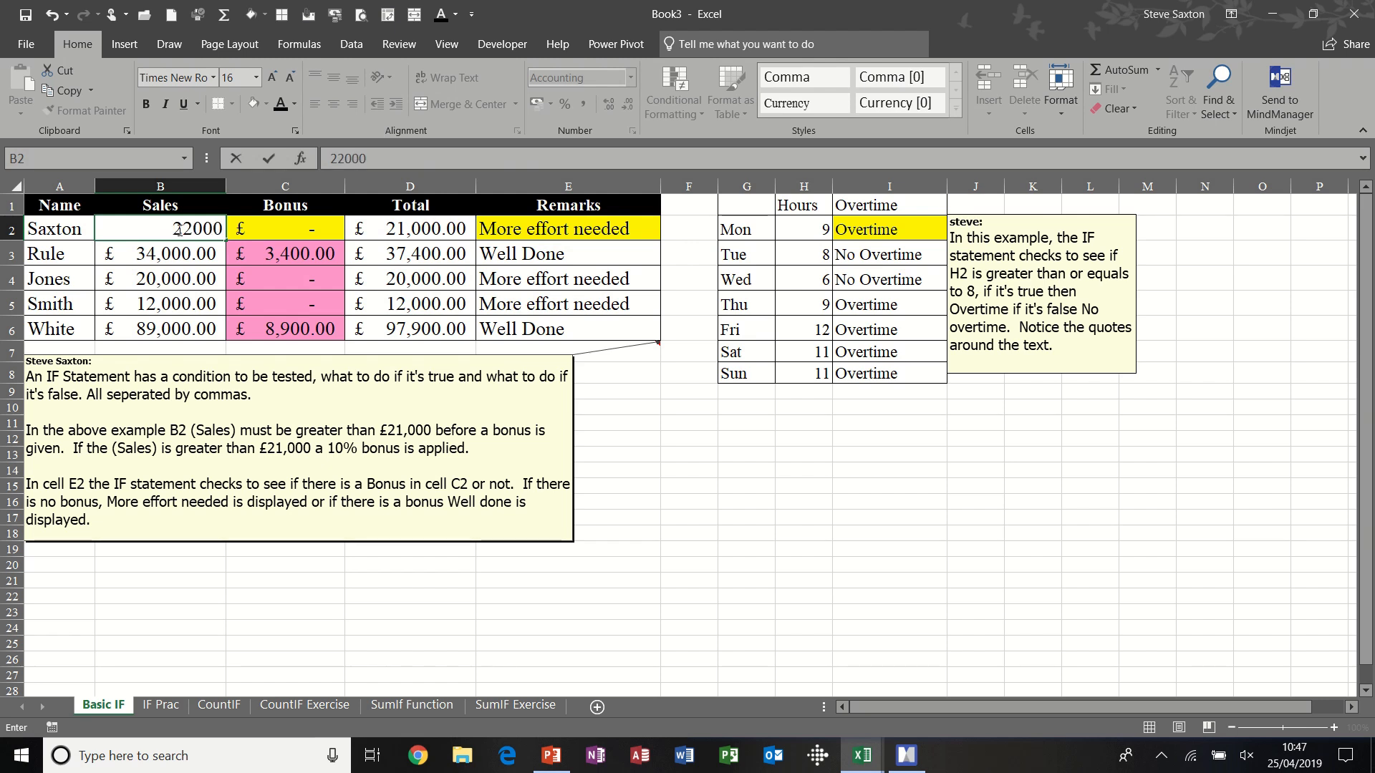
pyautogui.press('Return')
pyautogui.click(304, 226)
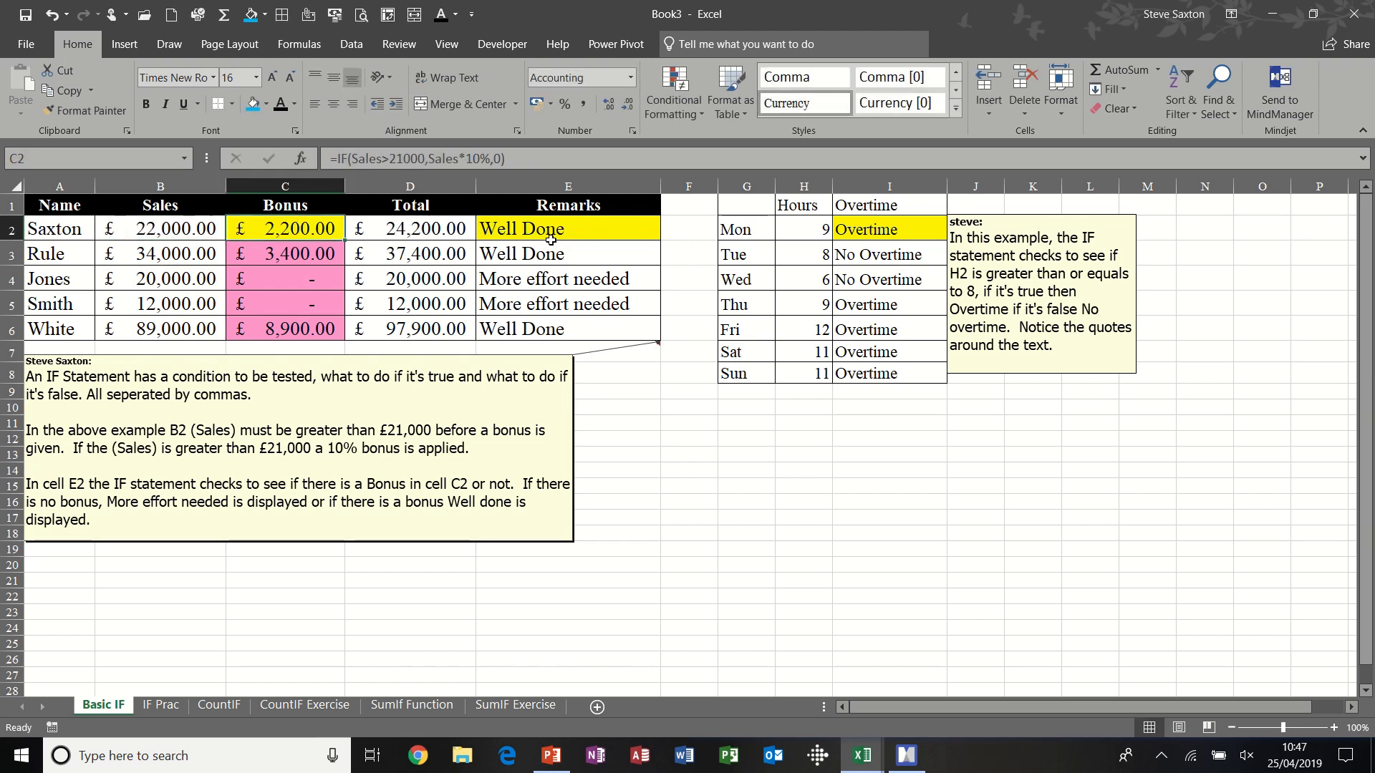
pyautogui.click(575, 233)
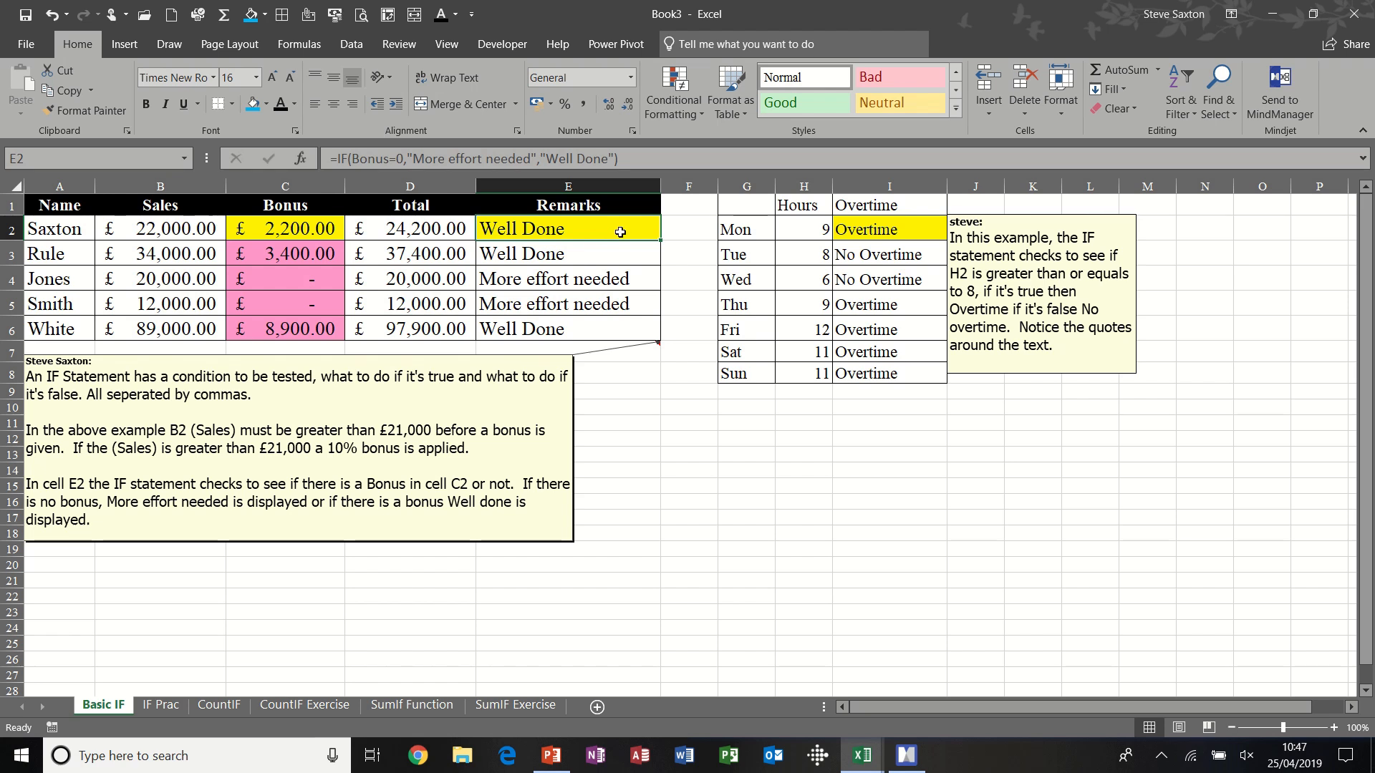
# - Examine the overtime IF formula in I2 and test it by setting Monday's hours in H2 to 7
pyautogui.click(890, 230)
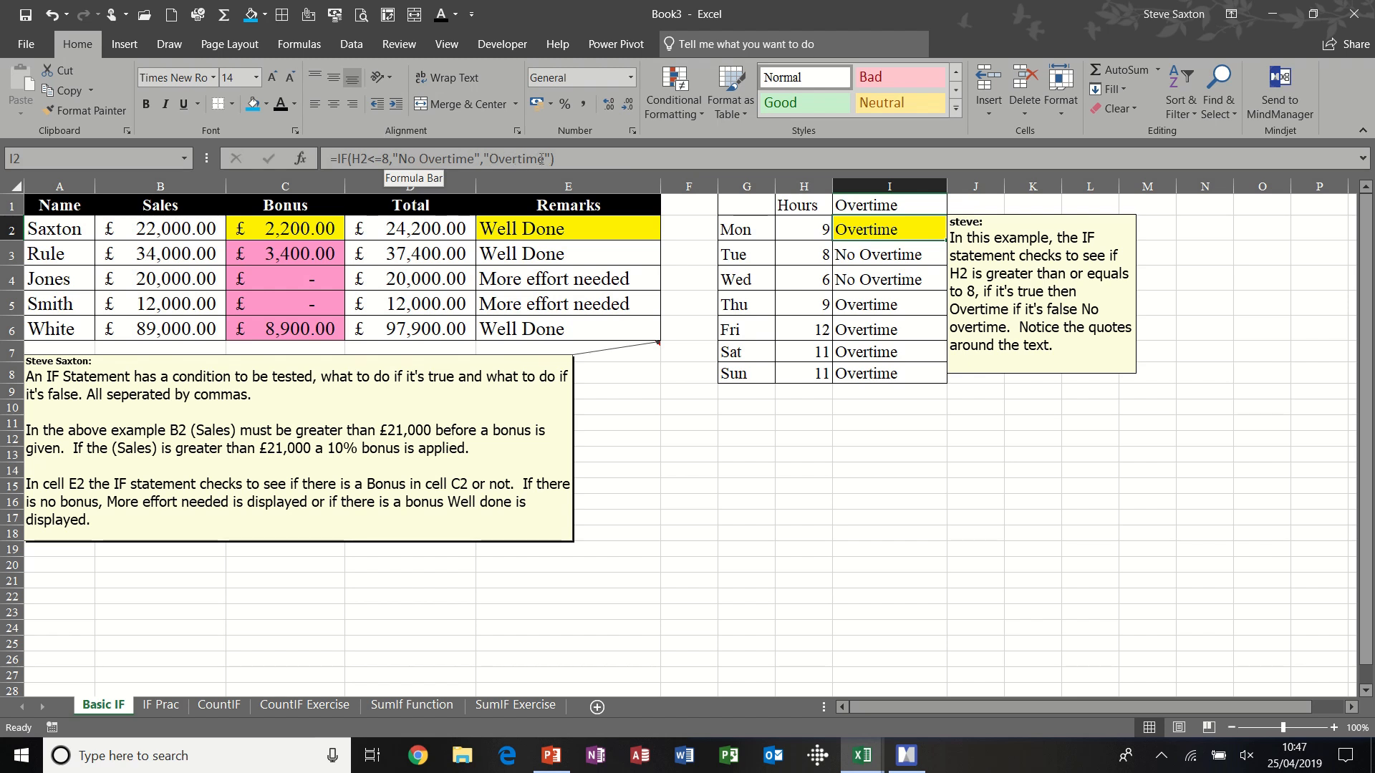
pyautogui.click(813, 228)
pyautogui.write('7')
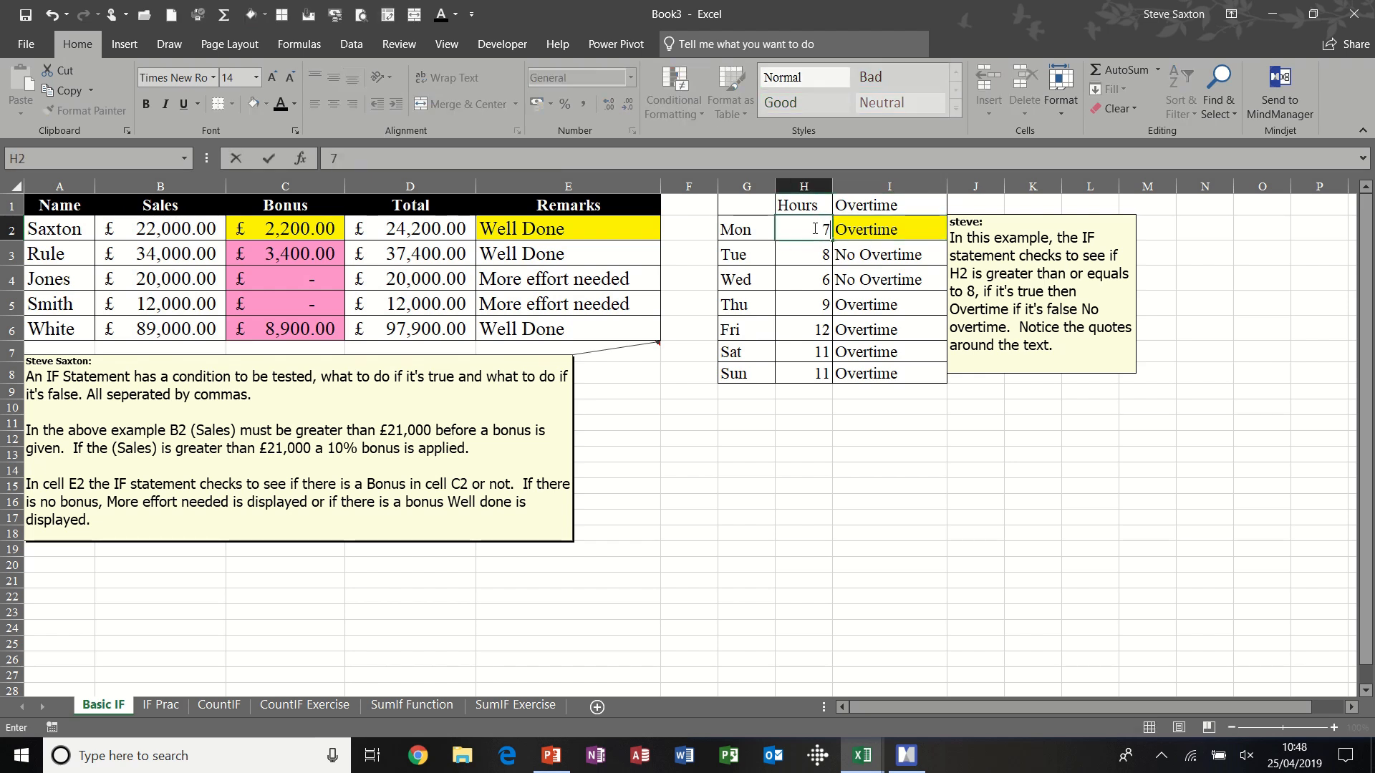
pyautogui.press('Return')
pyautogui.click(872, 227)
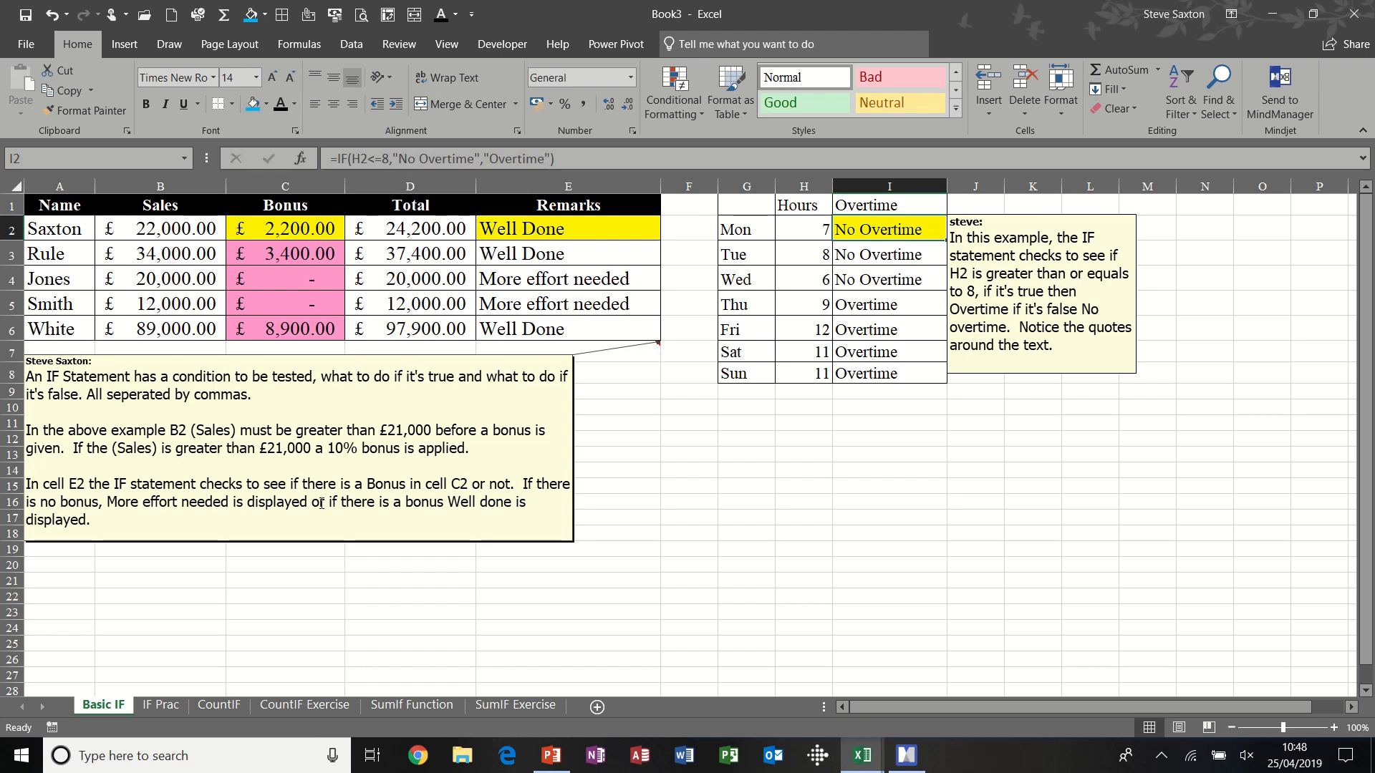
# - Go to the IF Prac sheet and look over BBC1's empty Status cell and its 2019 and 2018 viewing figures
pyautogui.click(161, 705)
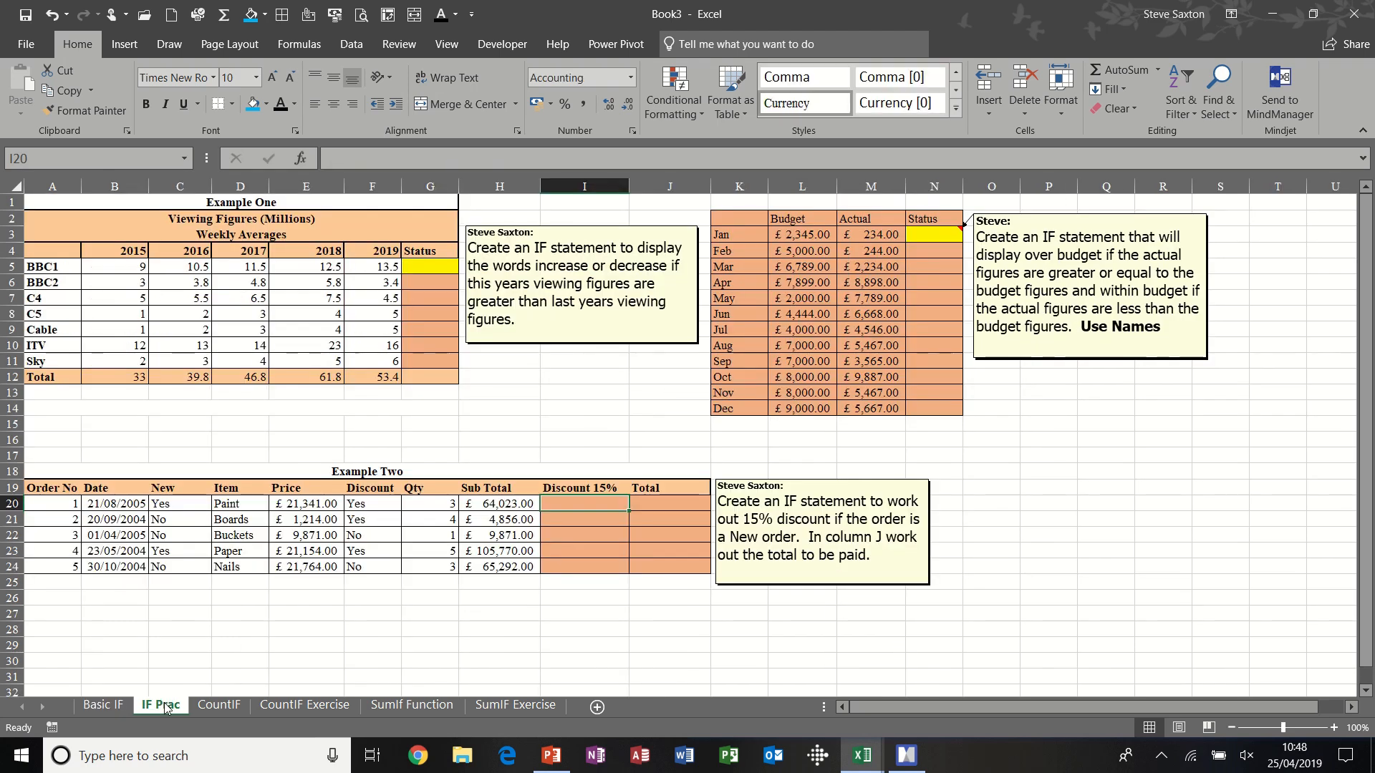
pyautogui.click(424, 264)
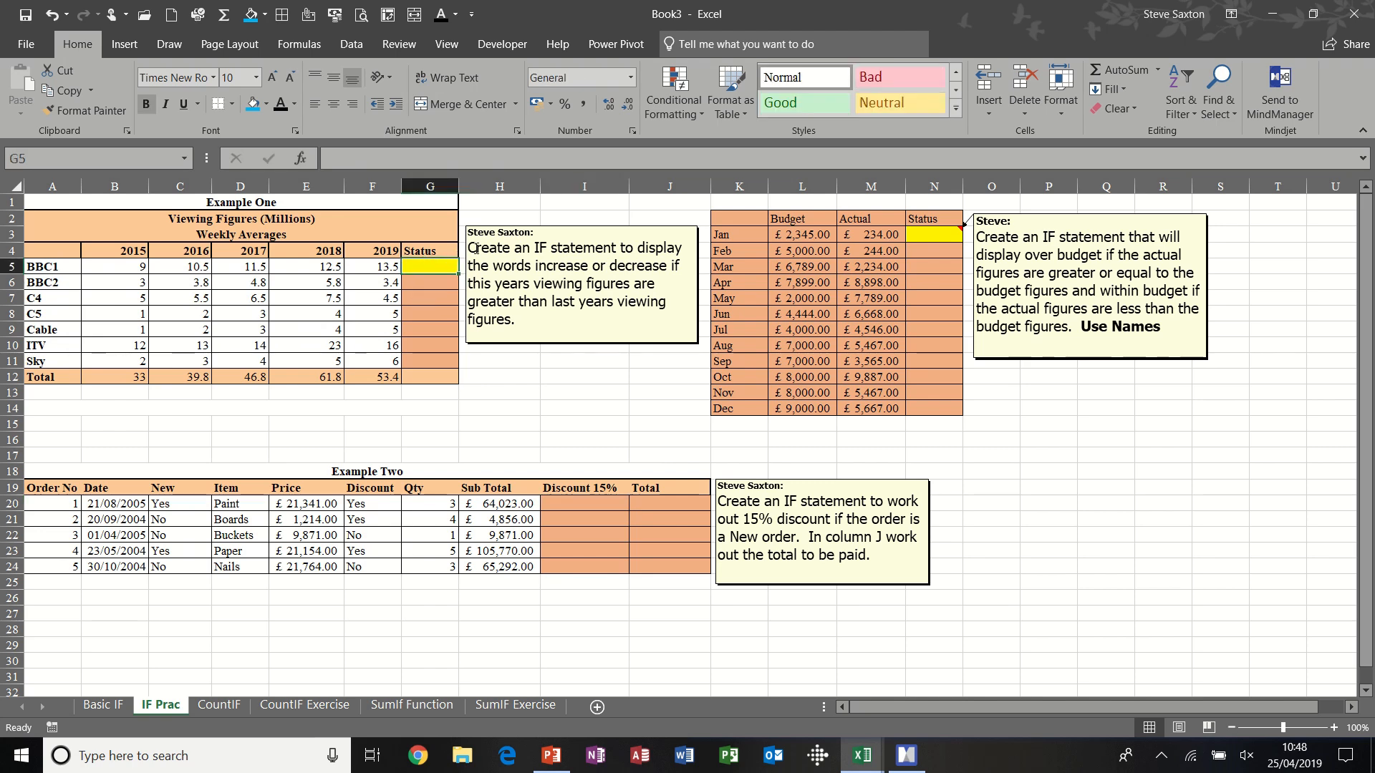
pyautogui.click(381, 268)
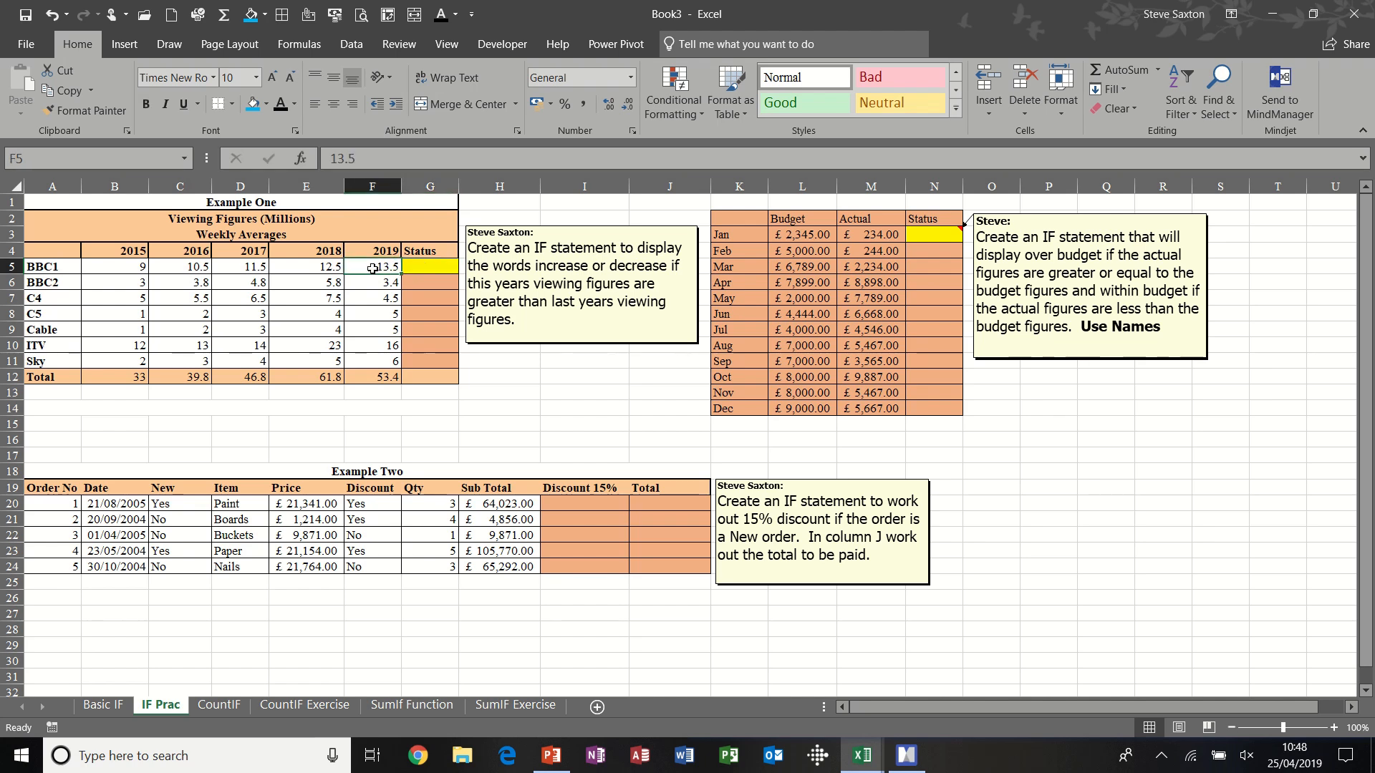
pyautogui.click(325, 267)
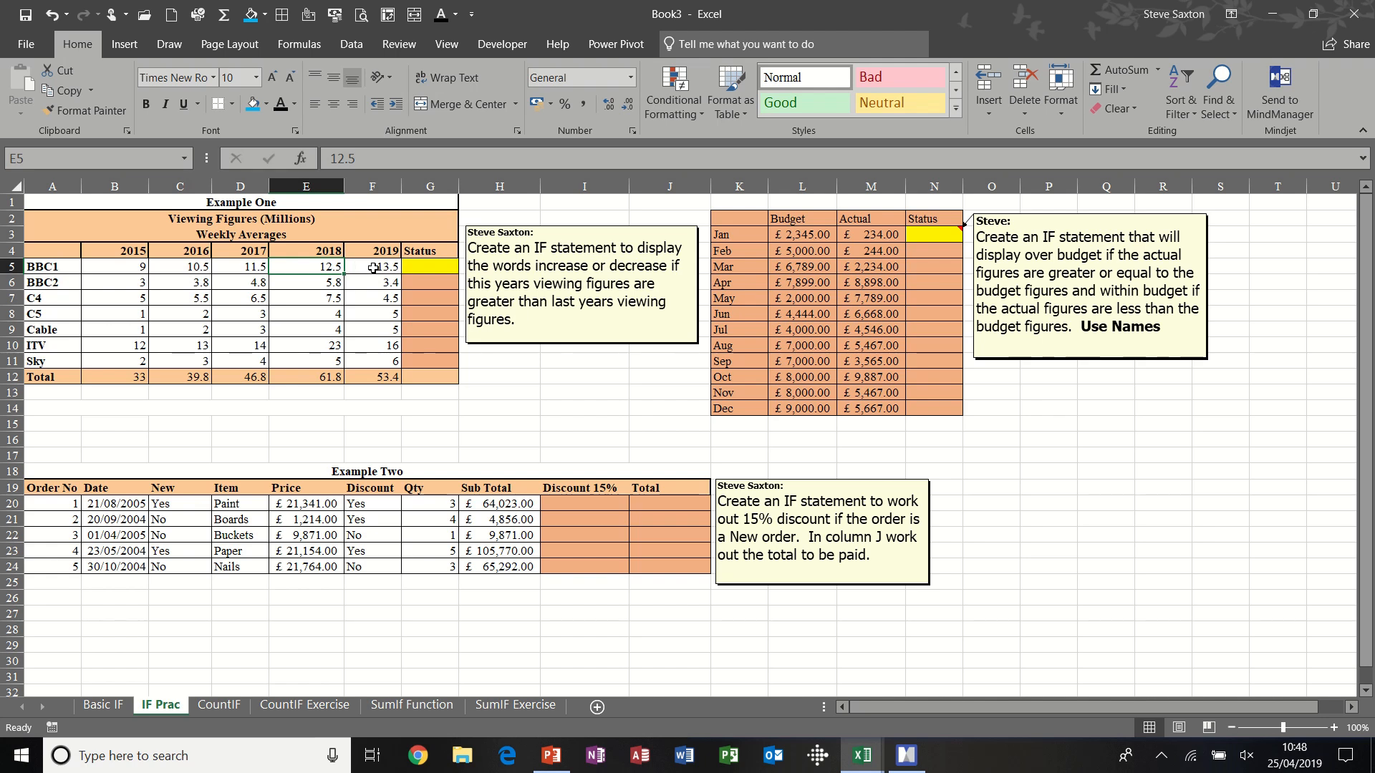
# - Enter the formula =if(F5>E5,"increase","decrease") in BBC1's Status cell G5 to compare the 2019 figure with 2018
pyautogui.click(424, 266)
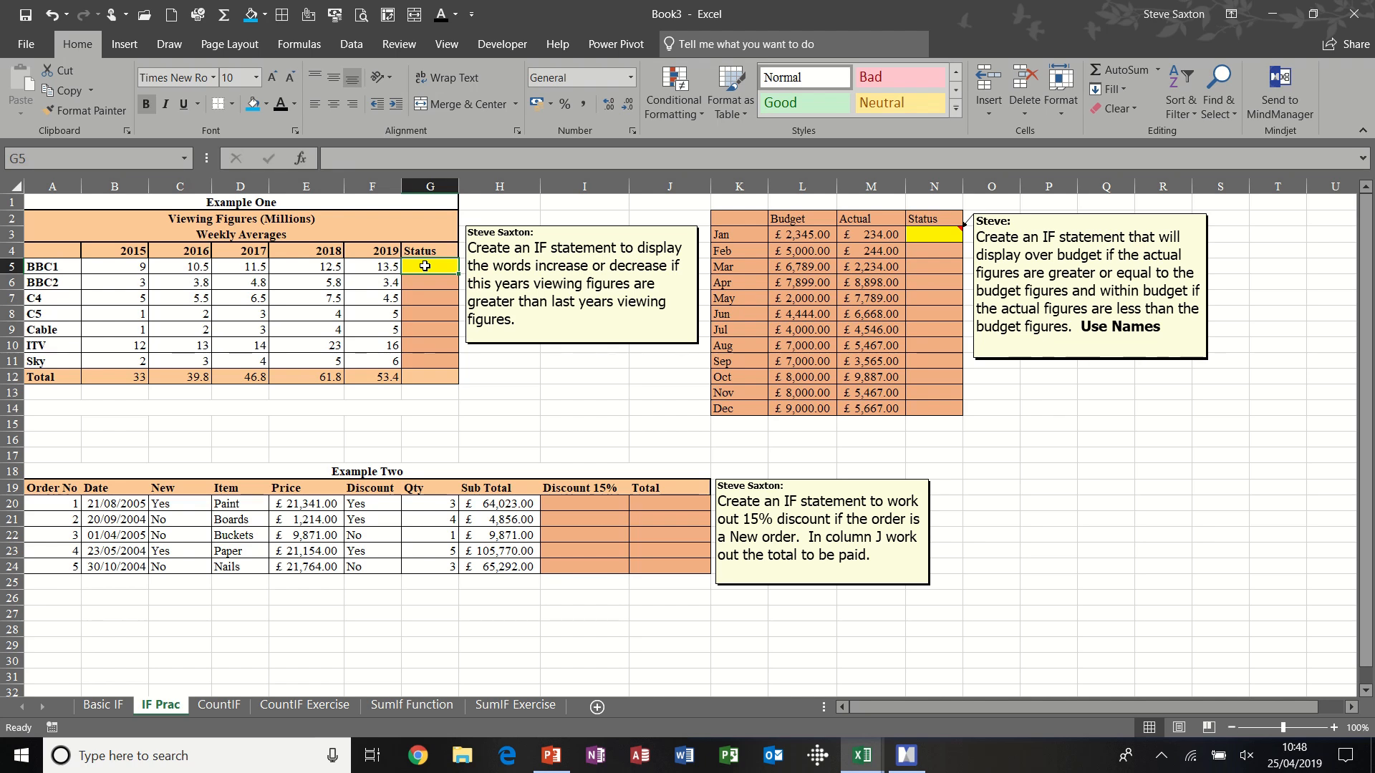
pyautogui.write('=if')
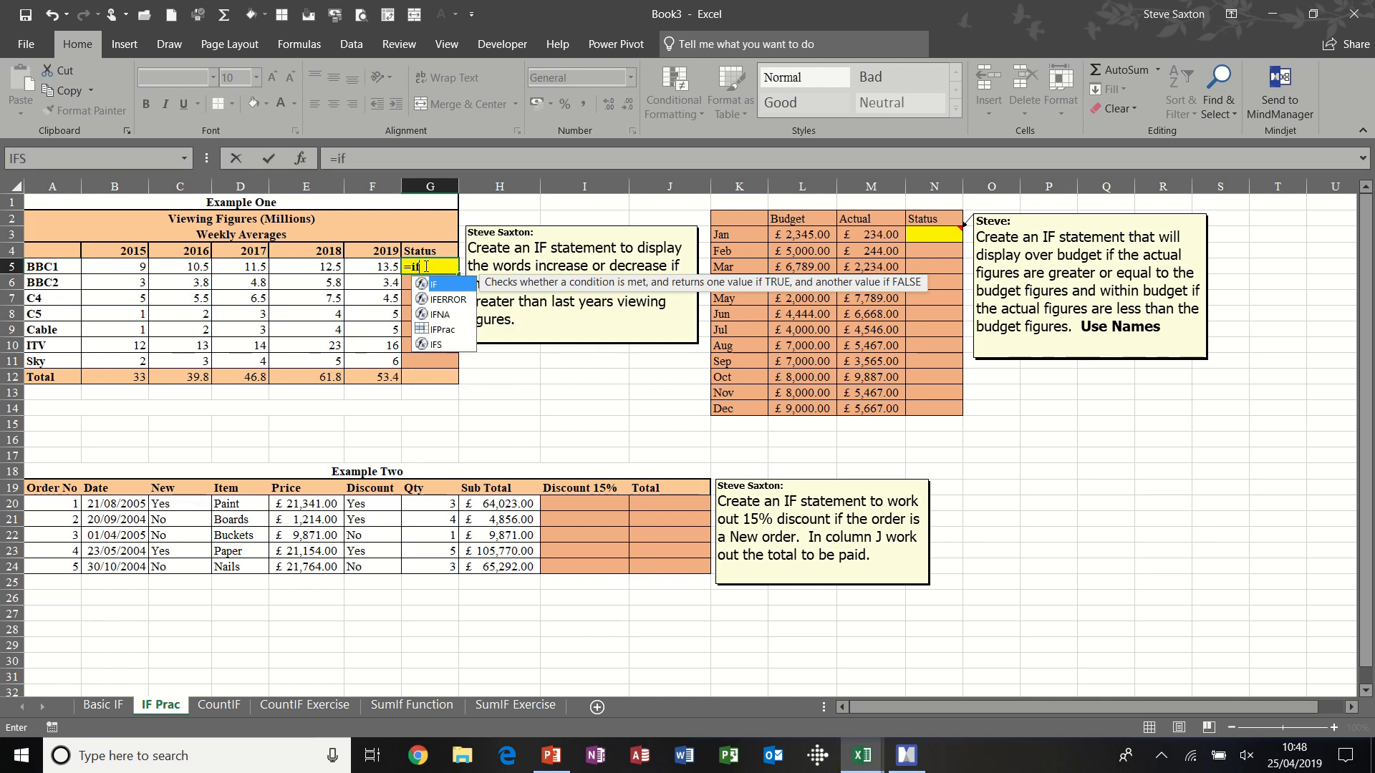
pyautogui.write('(')
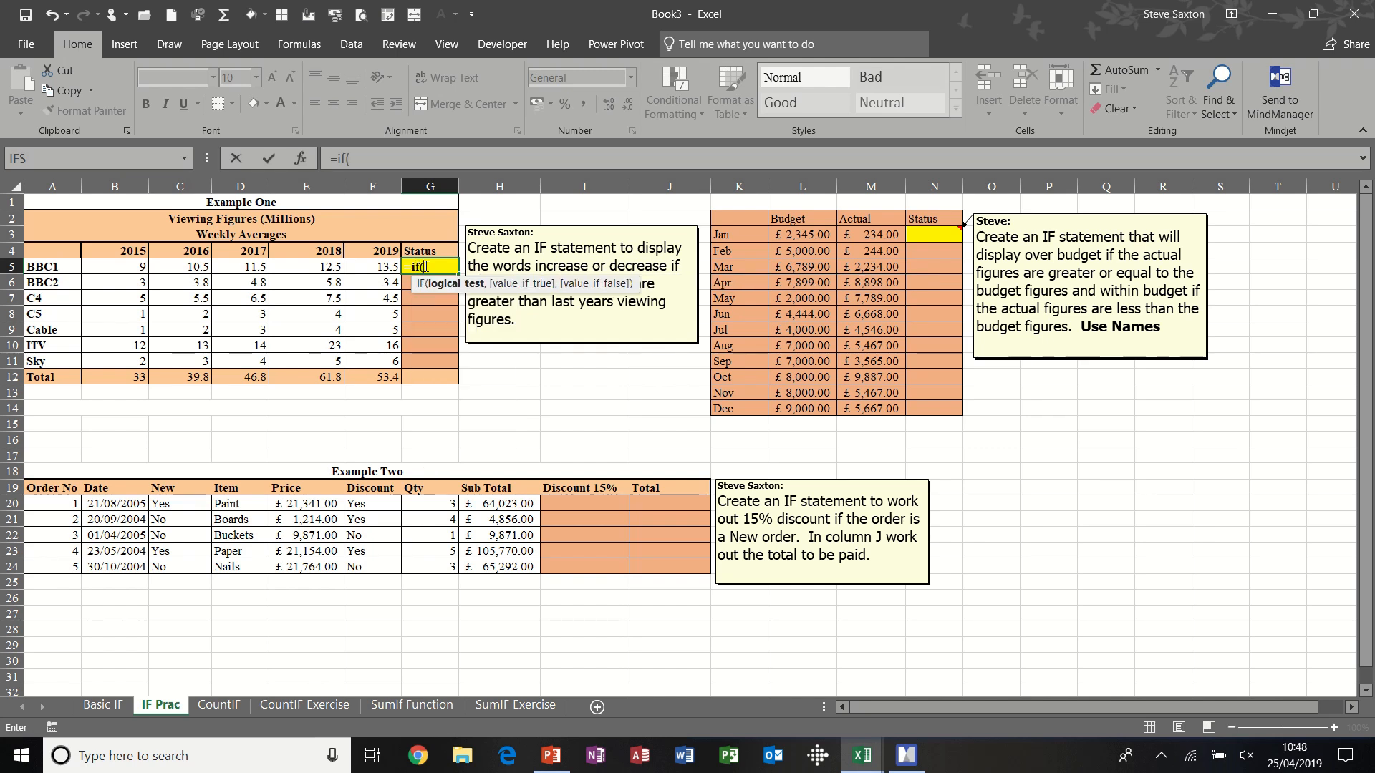
pyautogui.click(375, 266)
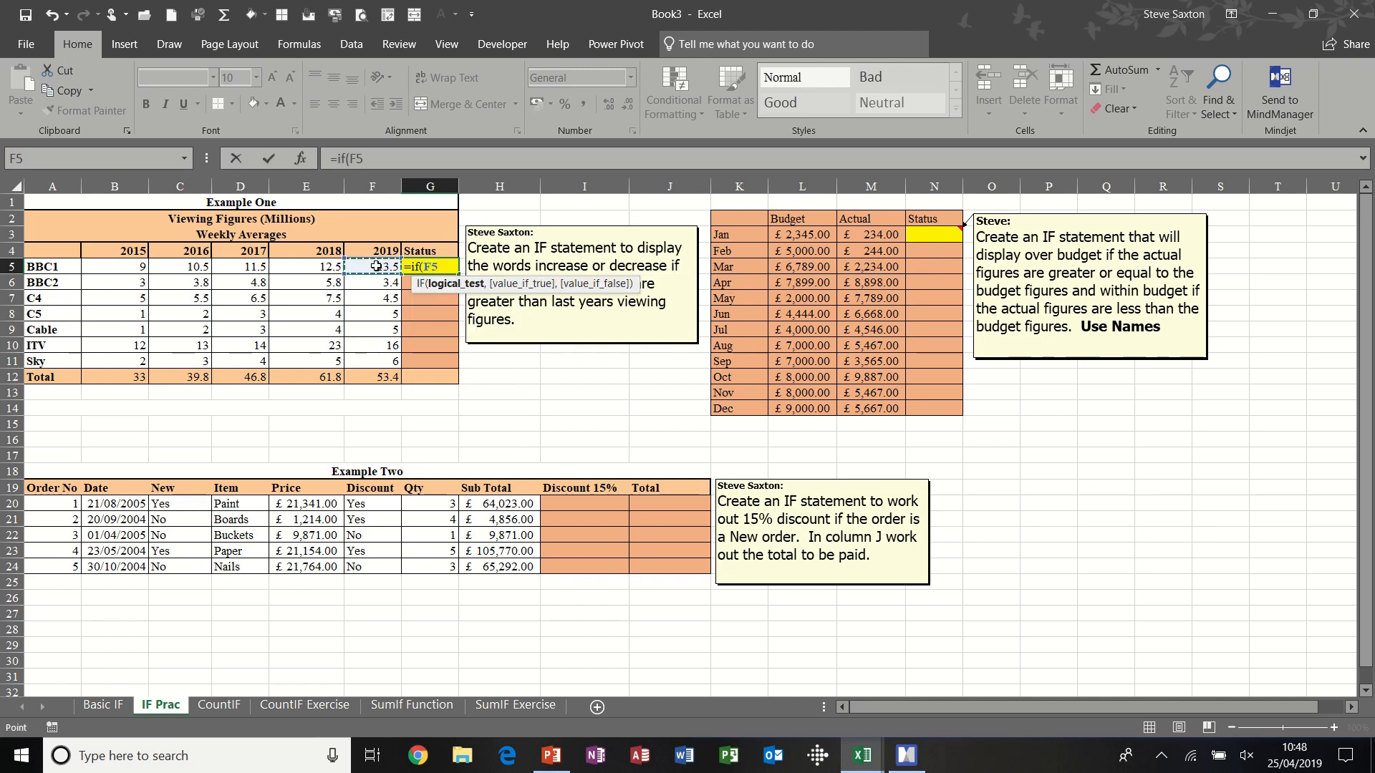
pyautogui.write('>')
pyautogui.click(327, 268)
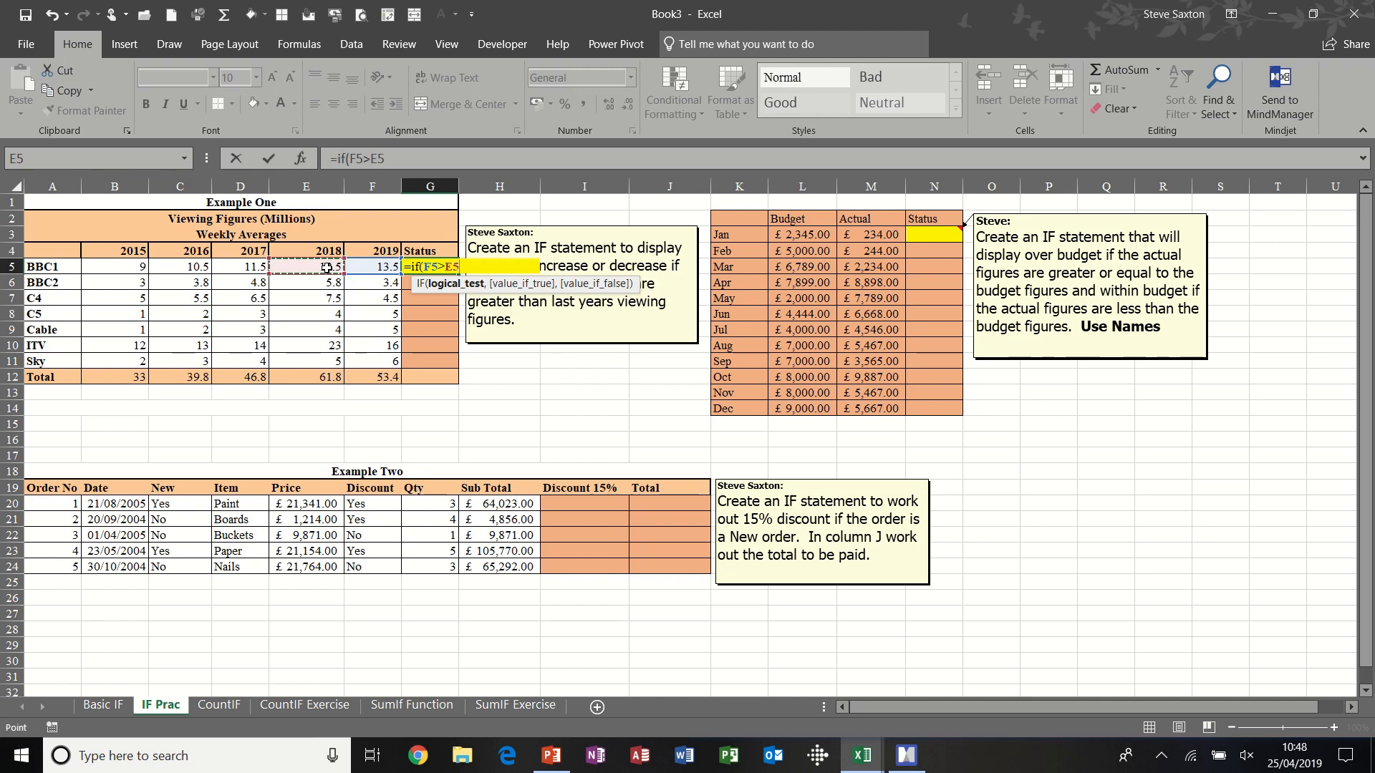
pyautogui.write(',"increase')
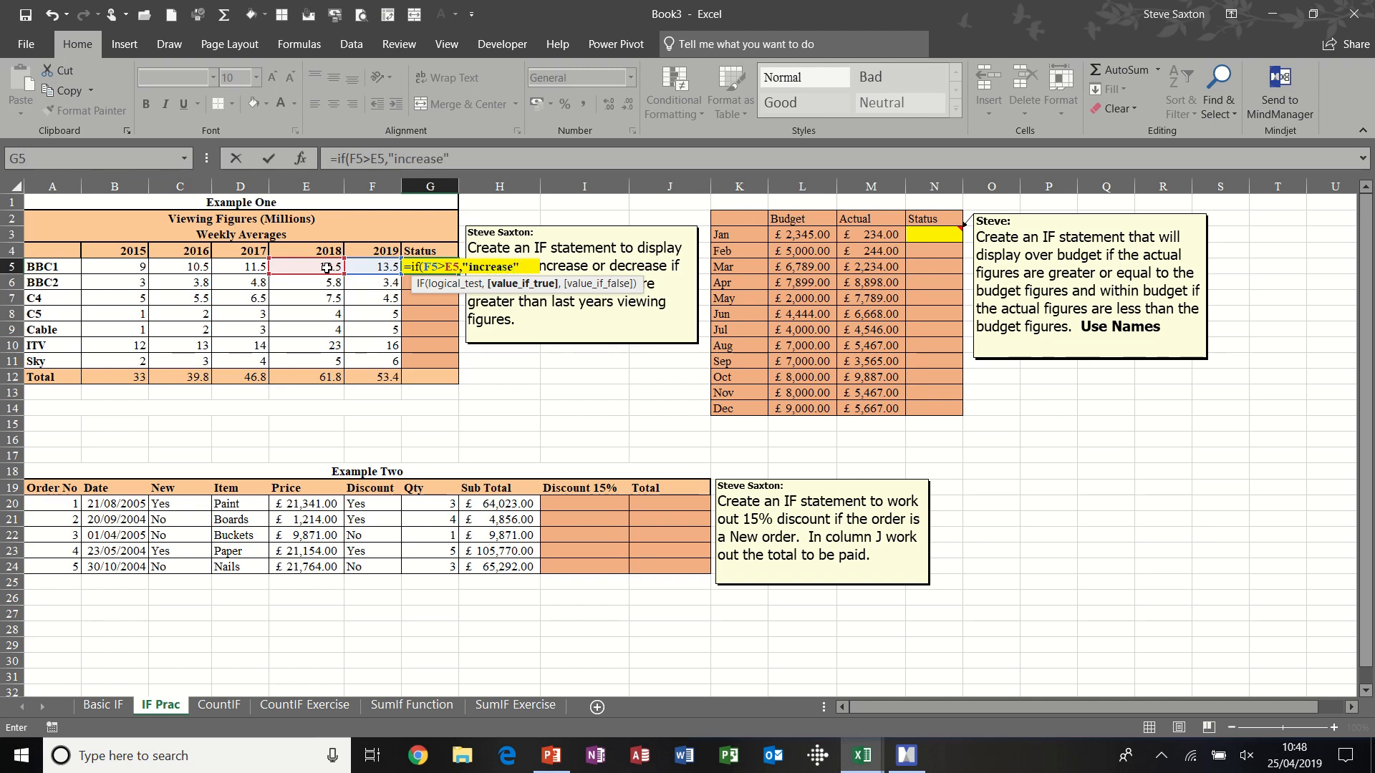
pyautogui.write('",')
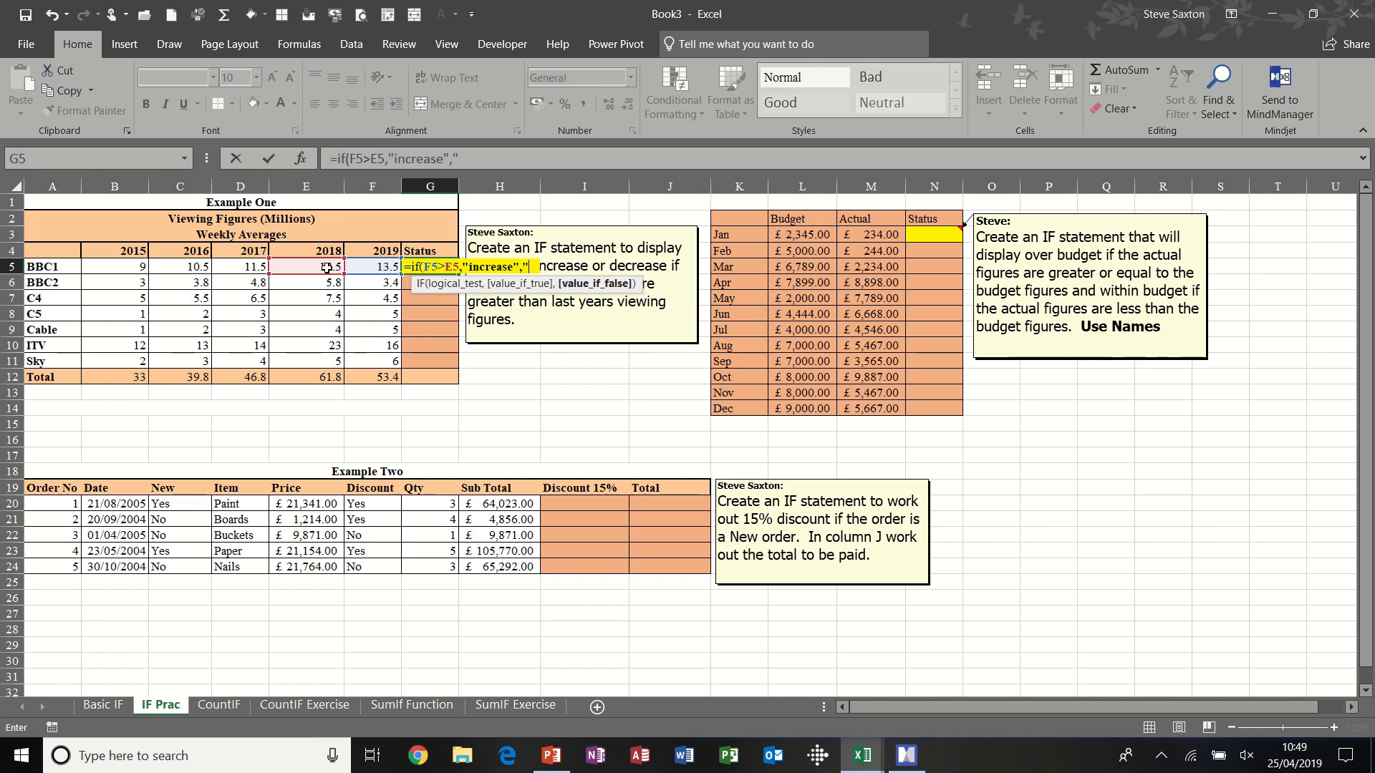
pyautogui.write('"decrease')
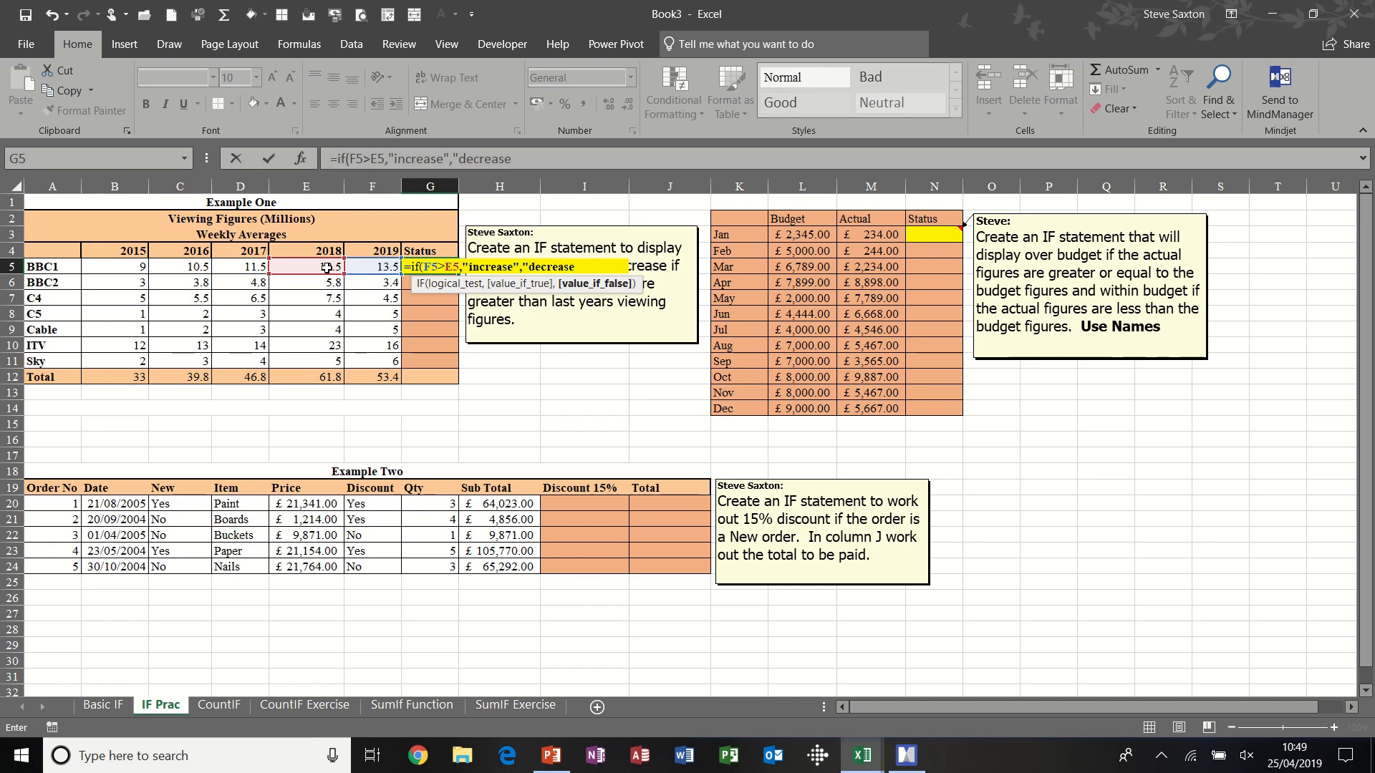
pyautogui.write('")')
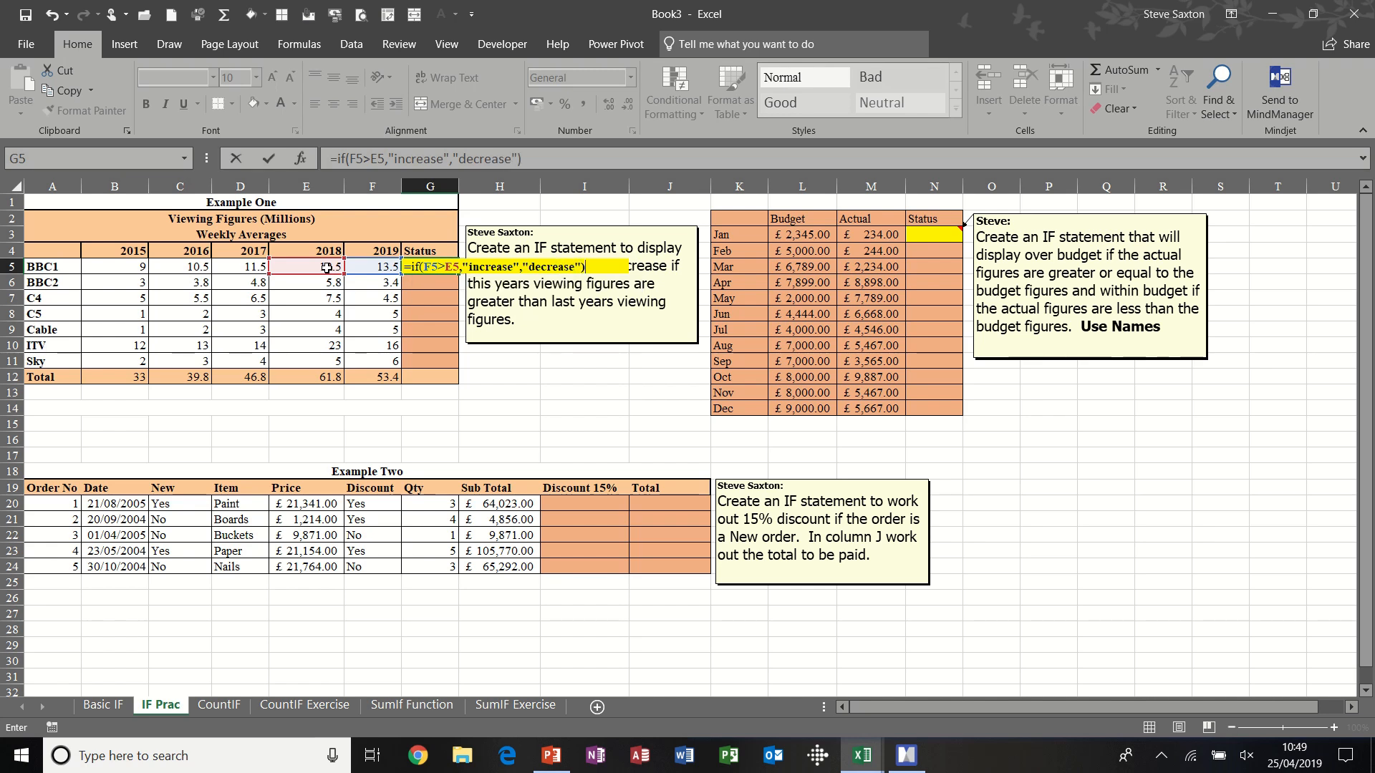
pyautogui.click(271, 158)
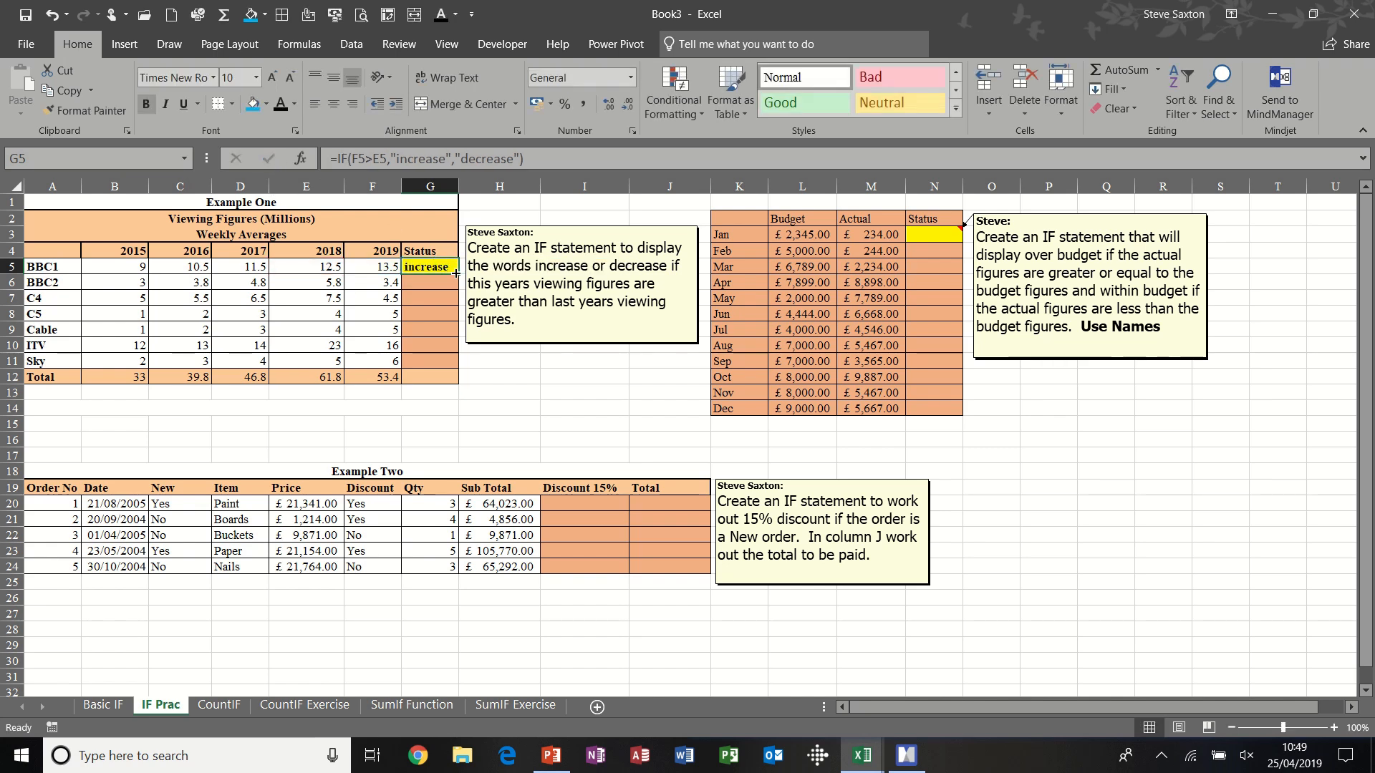
# - Copy BBC1's Status formula down to Sky in G11 and check the copied formula in C4's row
pyautogui.moveTo(455, 273); pyautogui.dragTo(455, 366)
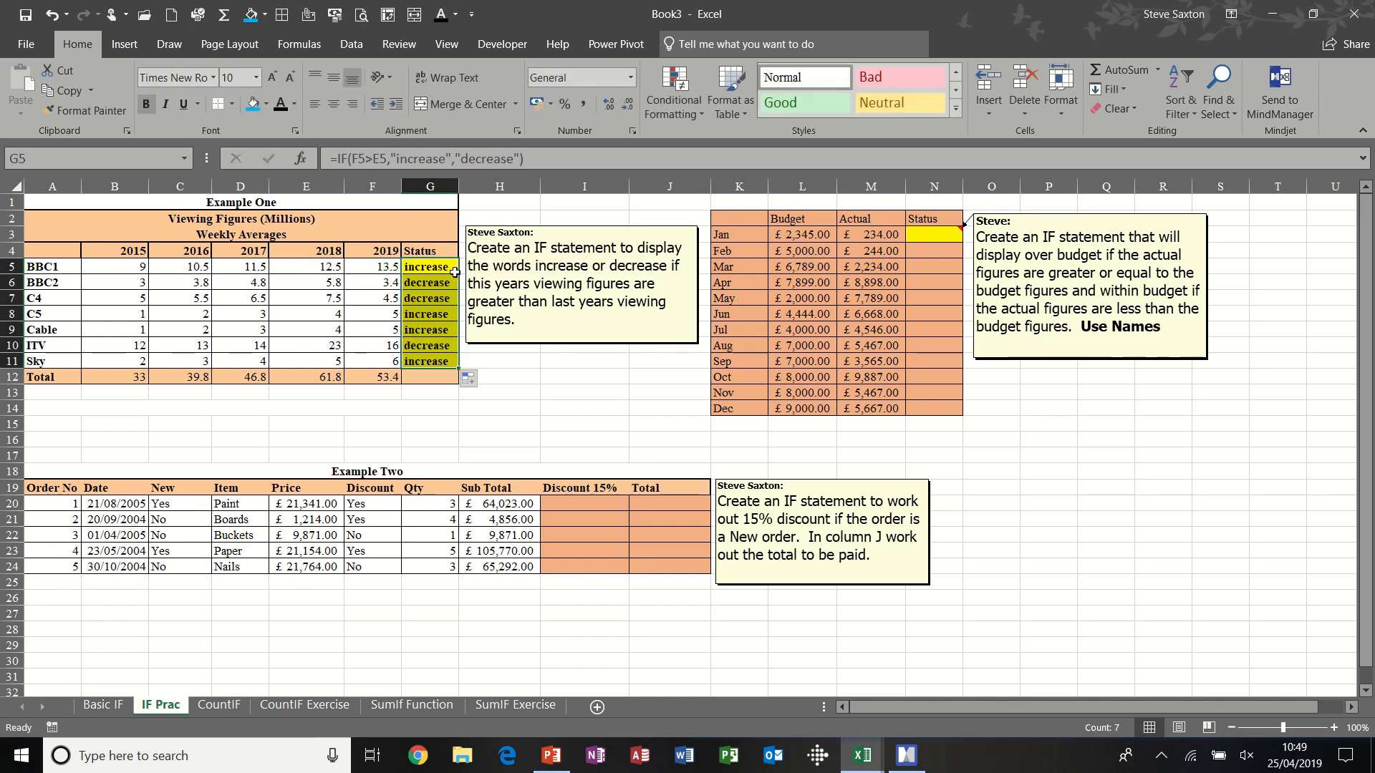
pyautogui.click(440, 301)
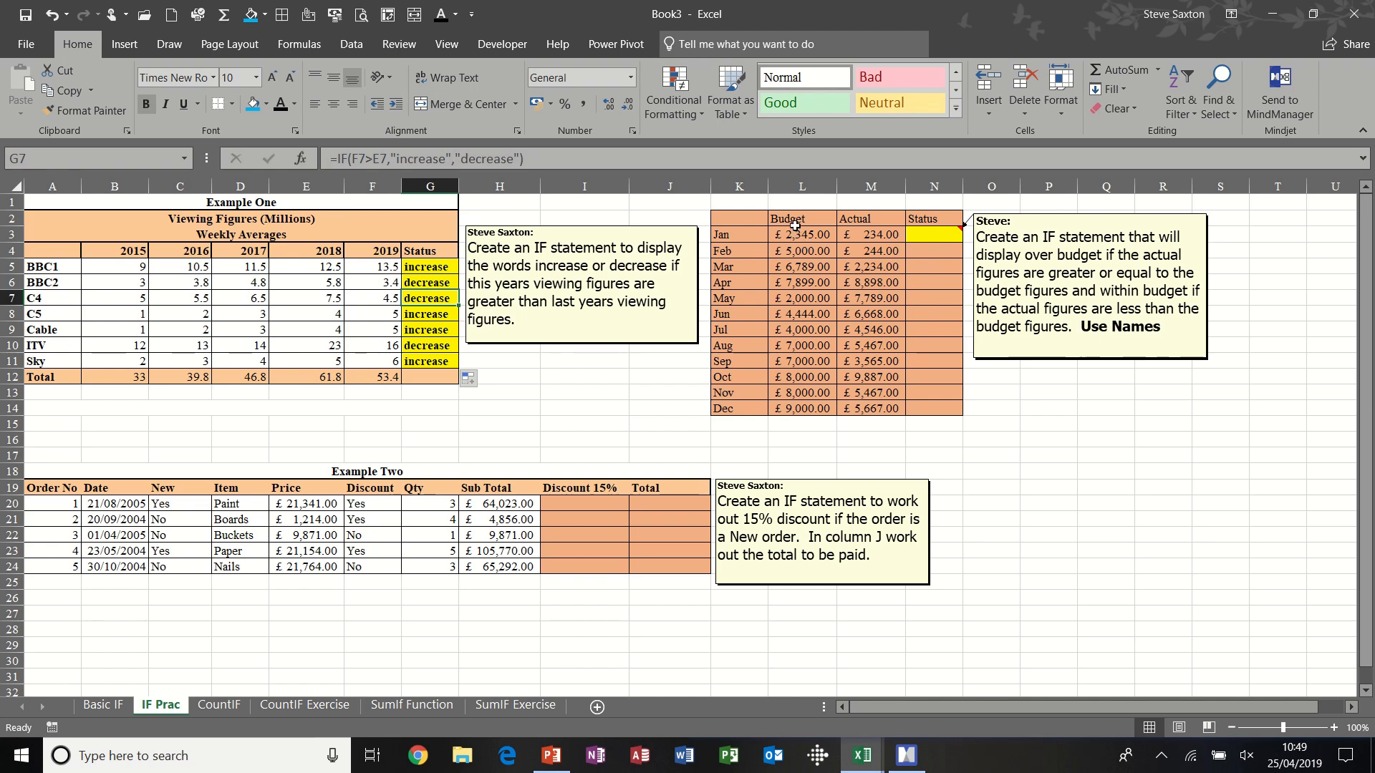
# - Create names from the top row of the budget table L2:M14, and check the ranges named Budget and Actual
pyautogui.moveTo(794, 220); pyautogui.dragTo(856, 413)
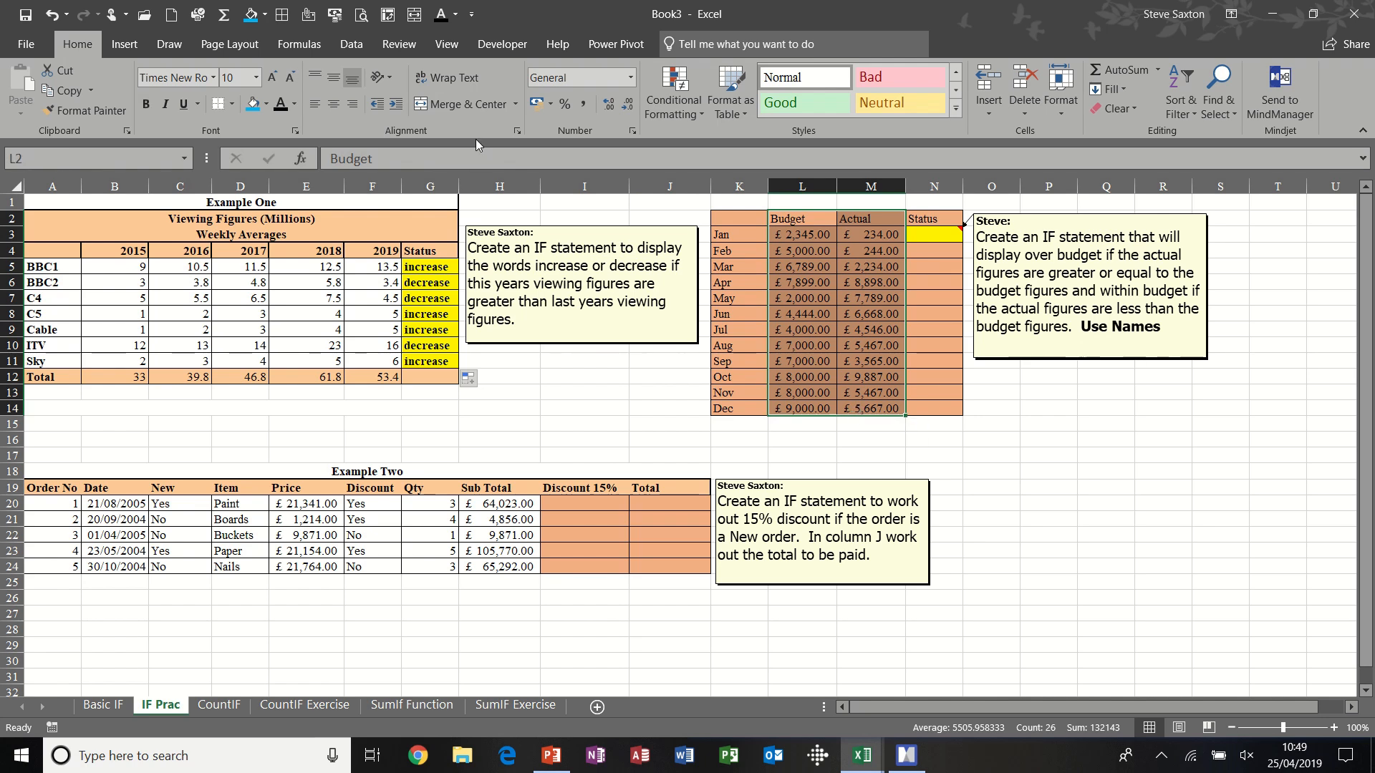
pyautogui.click(304, 46)
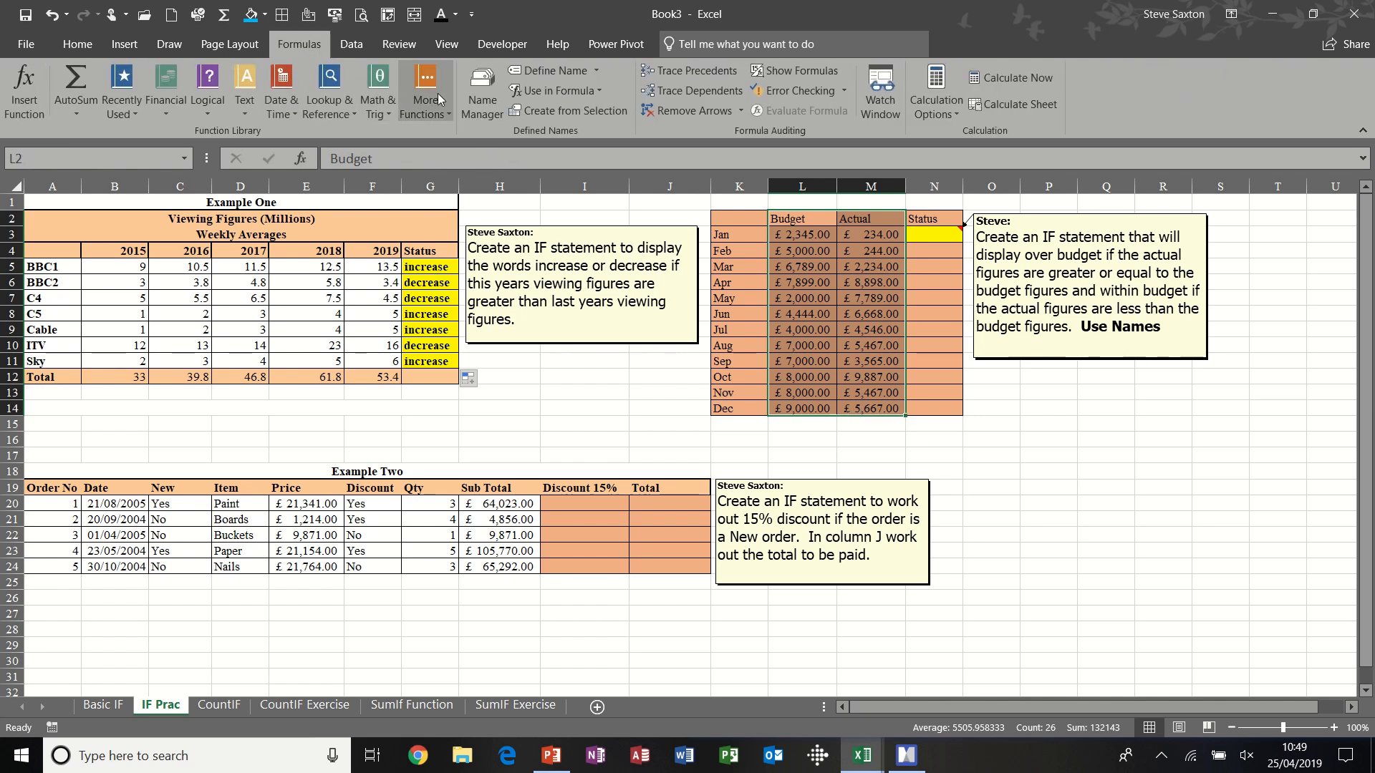
pyautogui.click(523, 111)
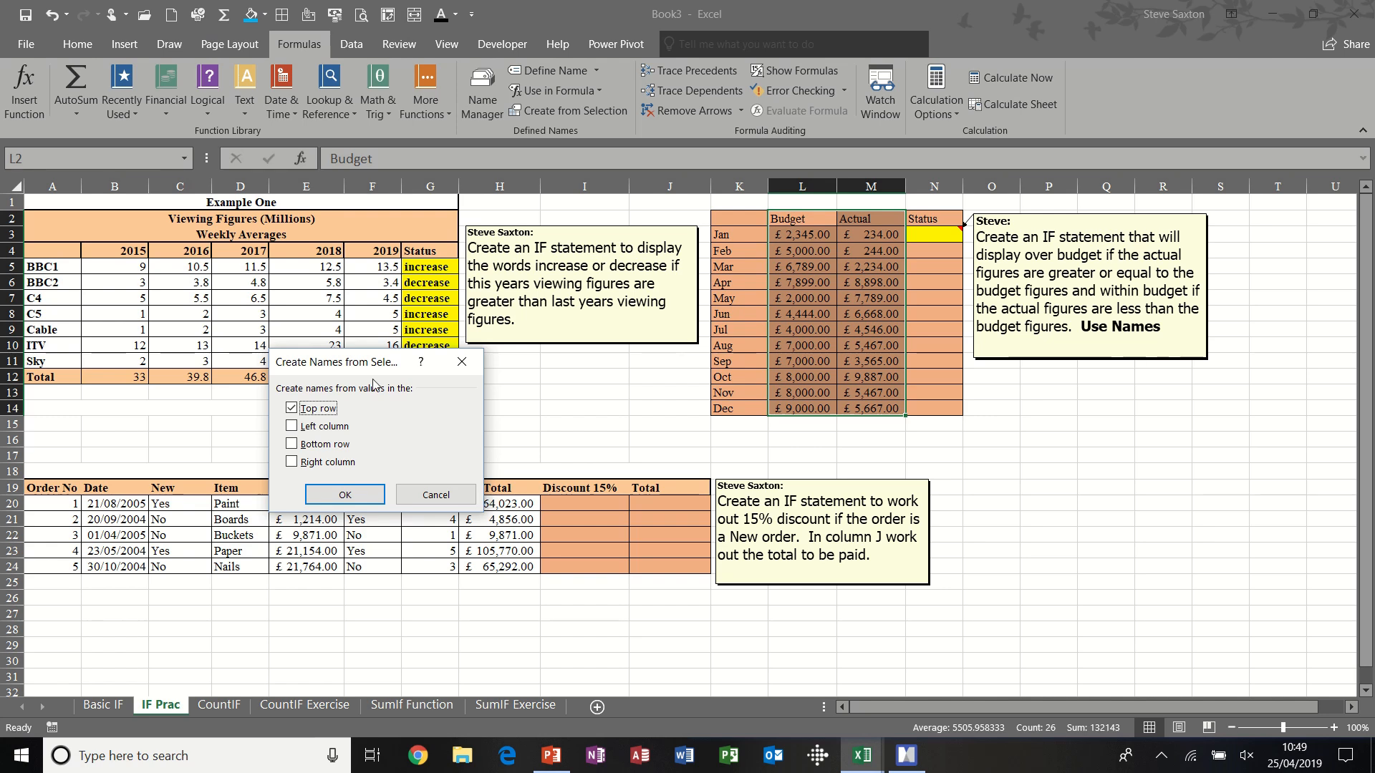
pyautogui.click(353, 497)
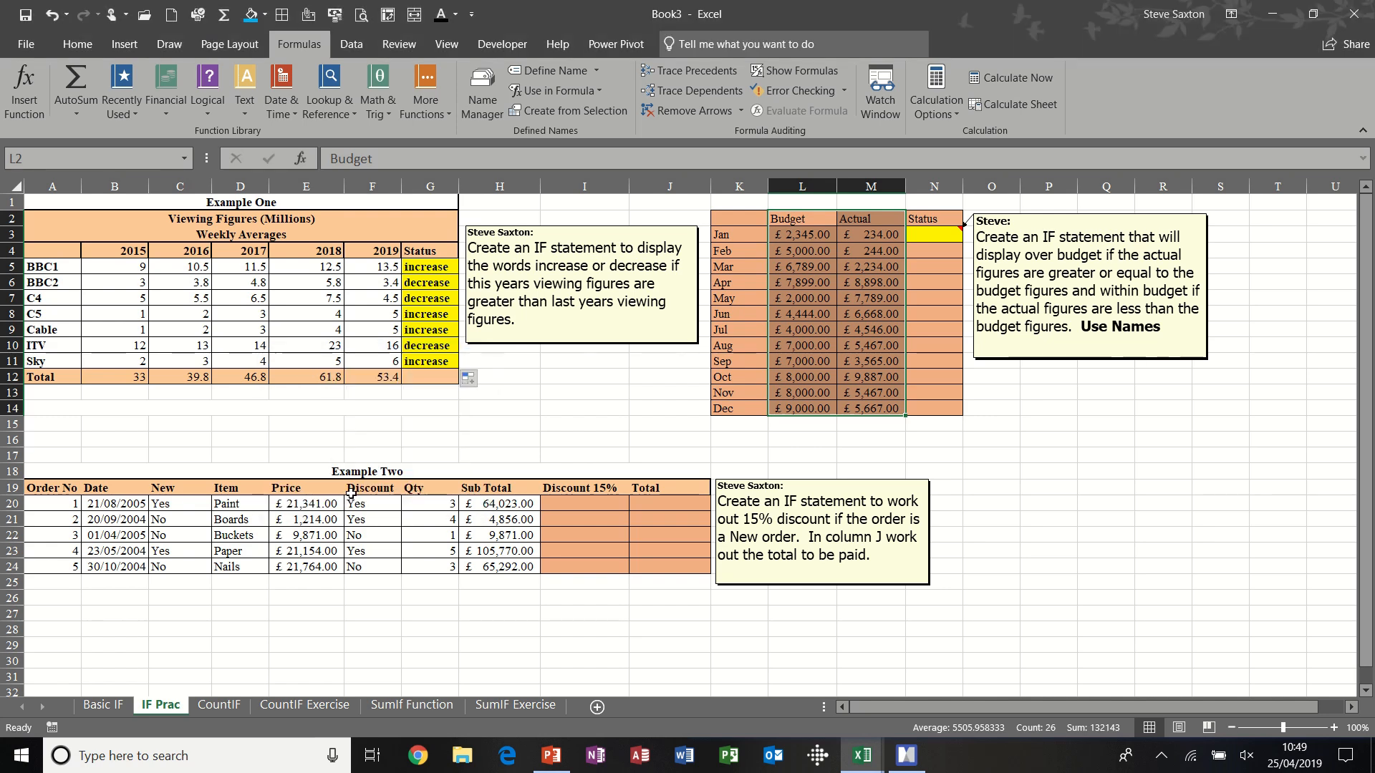
pyautogui.moveTo(798, 239); pyautogui.dragTo(796, 409)
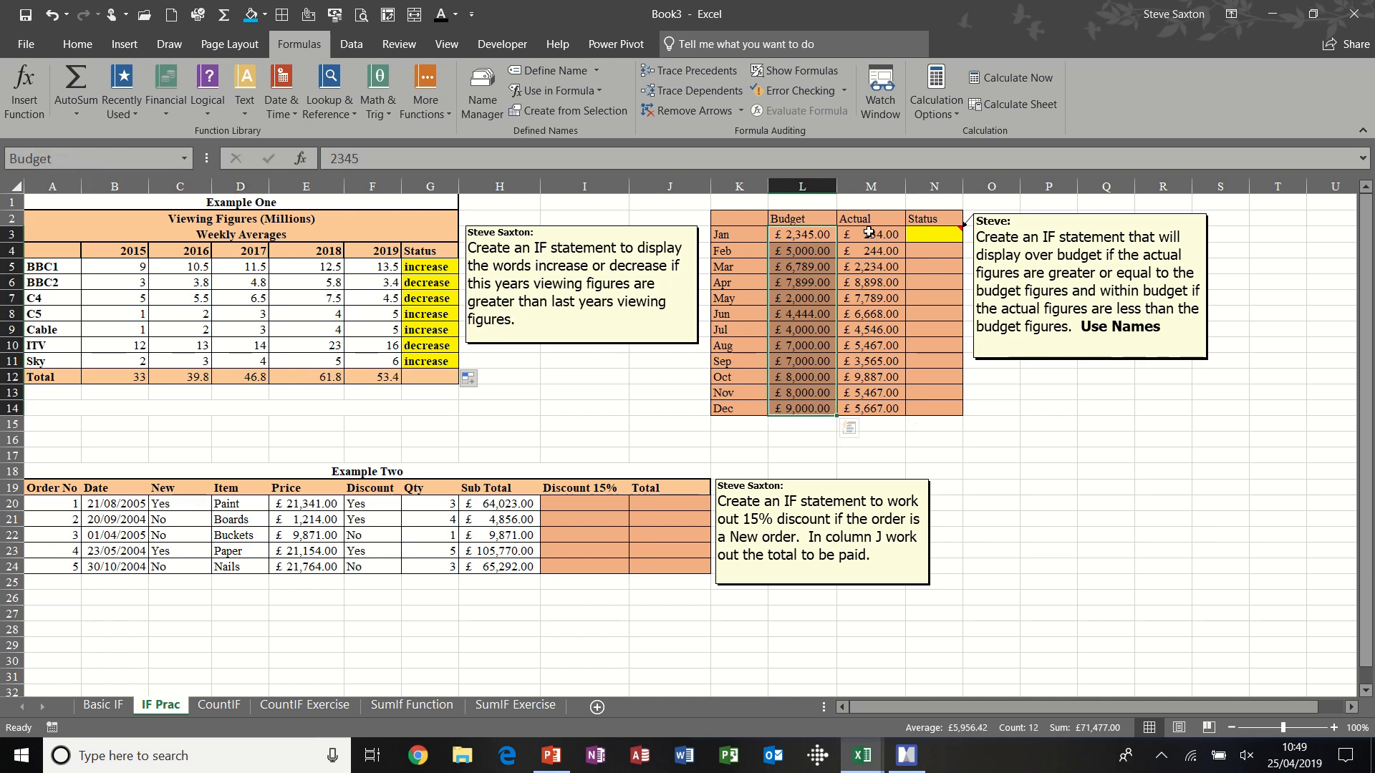
pyautogui.moveTo(870, 234); pyautogui.dragTo(868, 410)
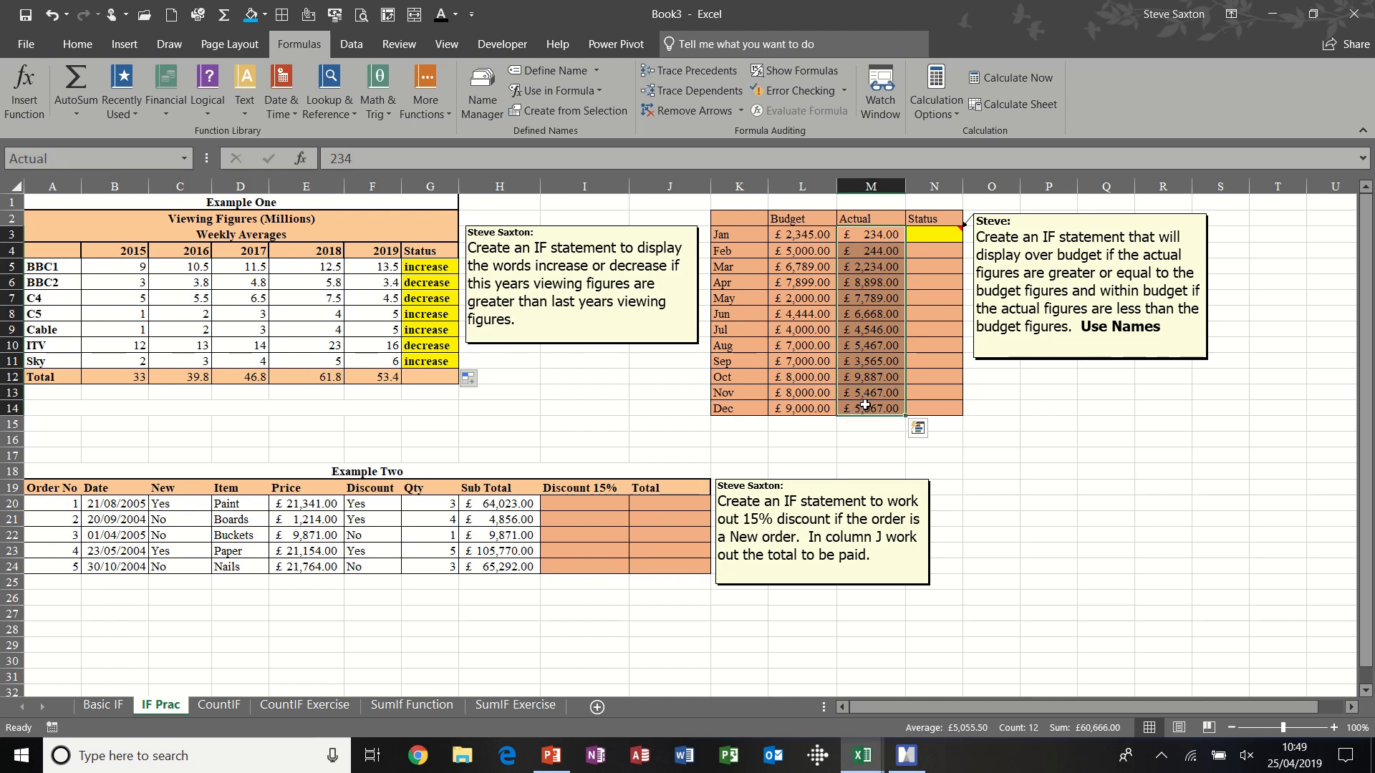
# - Enter the formula =if(Actual>budget,"Over budget","Within Budget") in January's Status cell N3
pyautogui.click(939, 234)
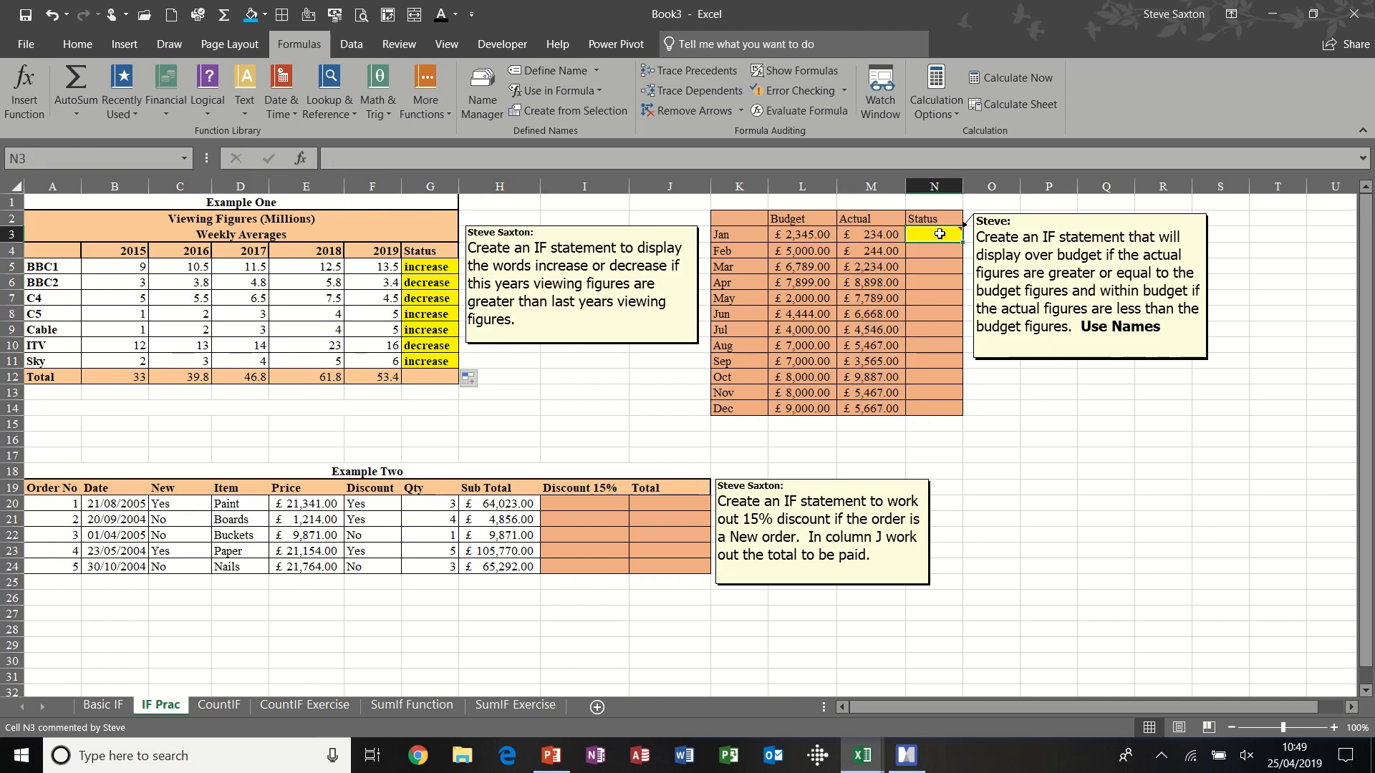
pyautogui.write('=')
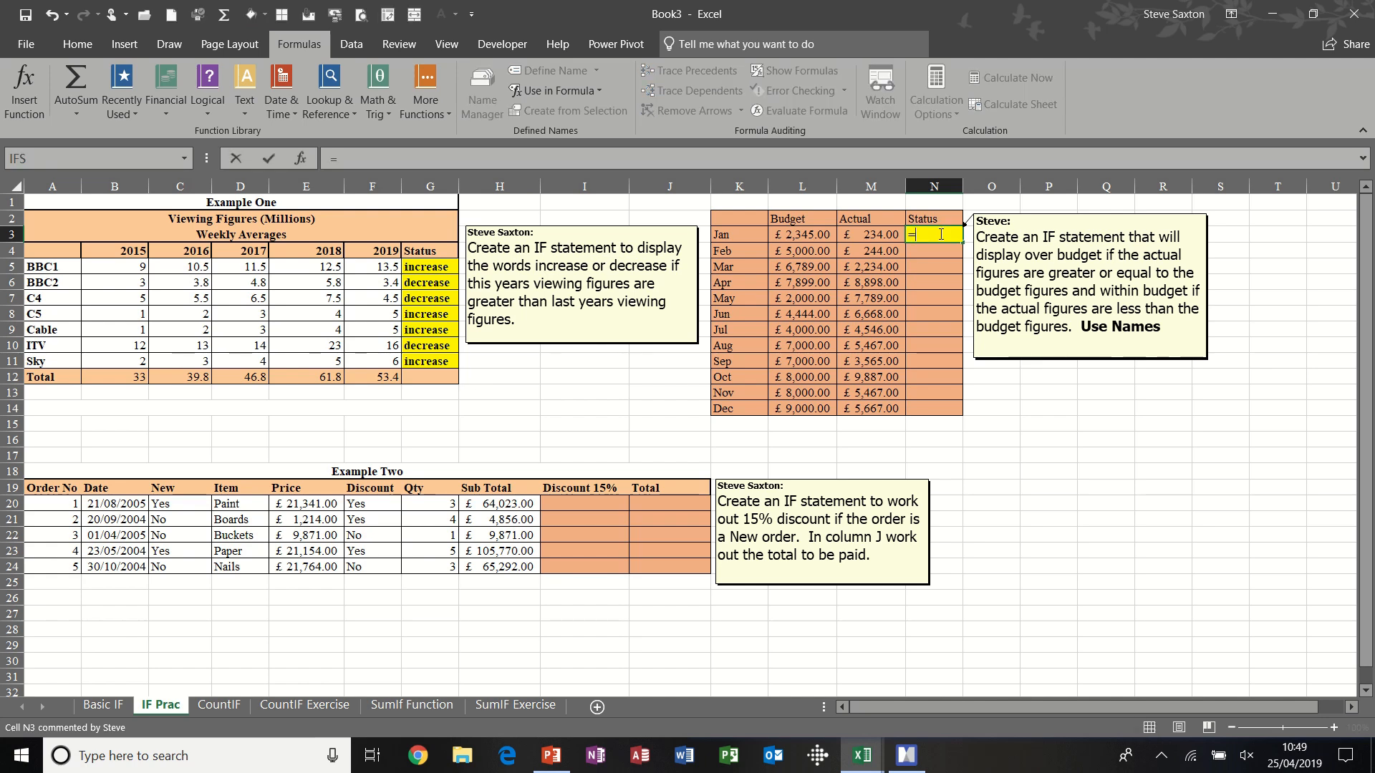
pyautogui.write('if(')
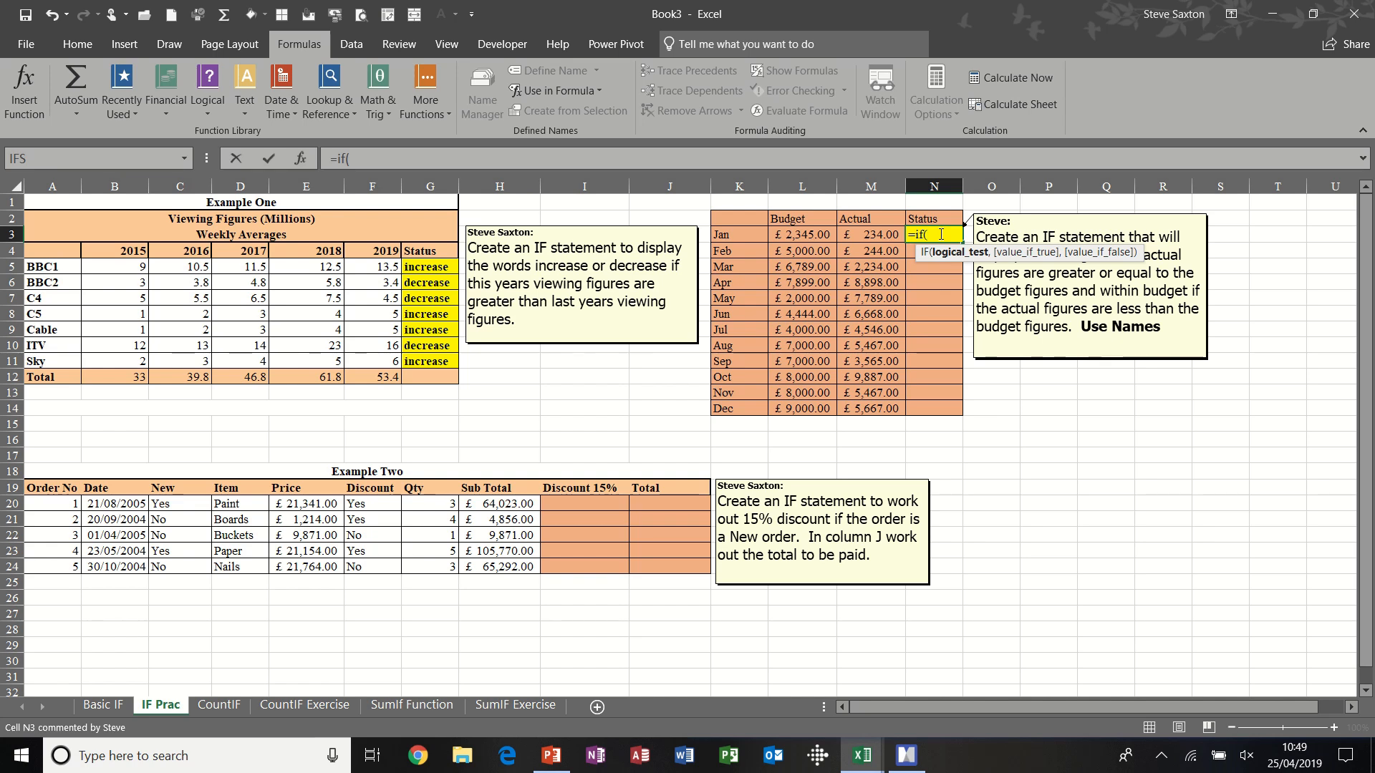
pyautogui.write('Actu')
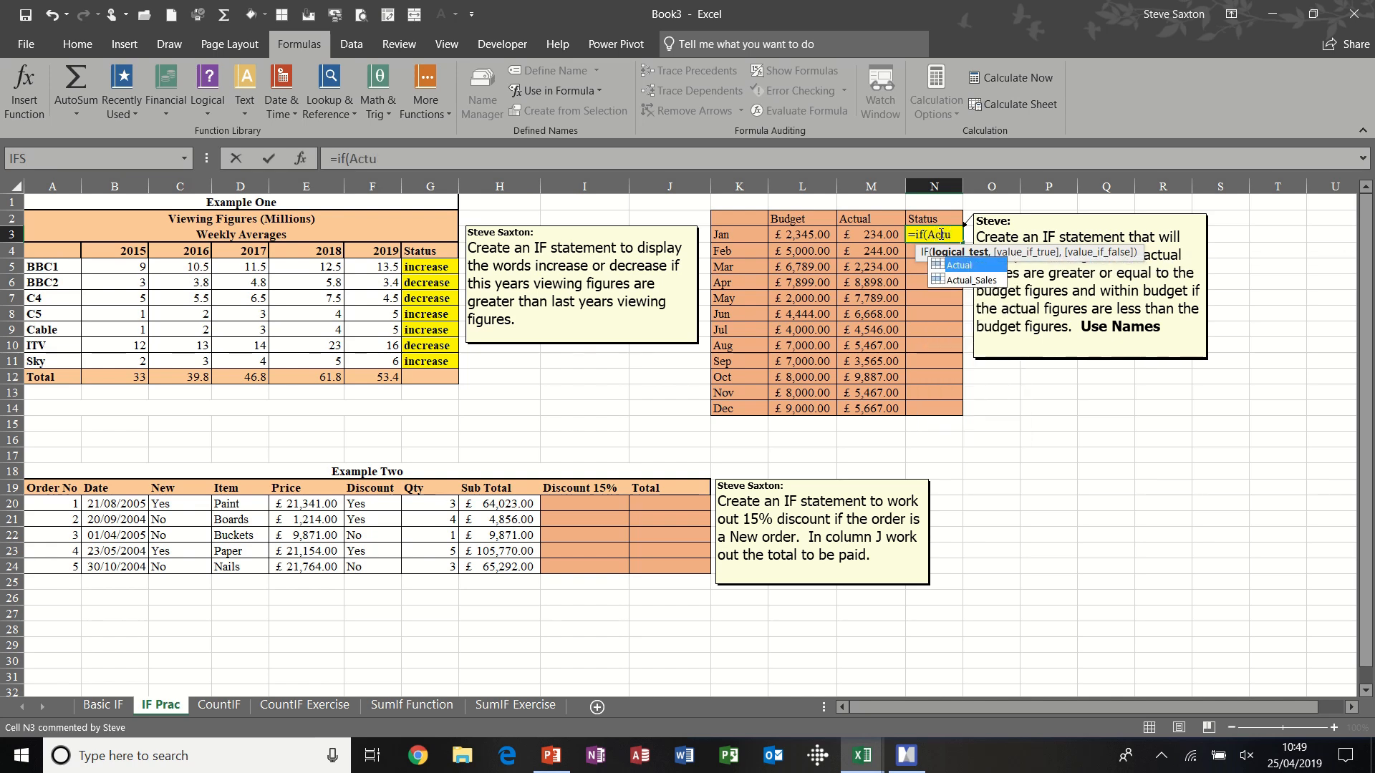
pyautogui.write('al>budget')
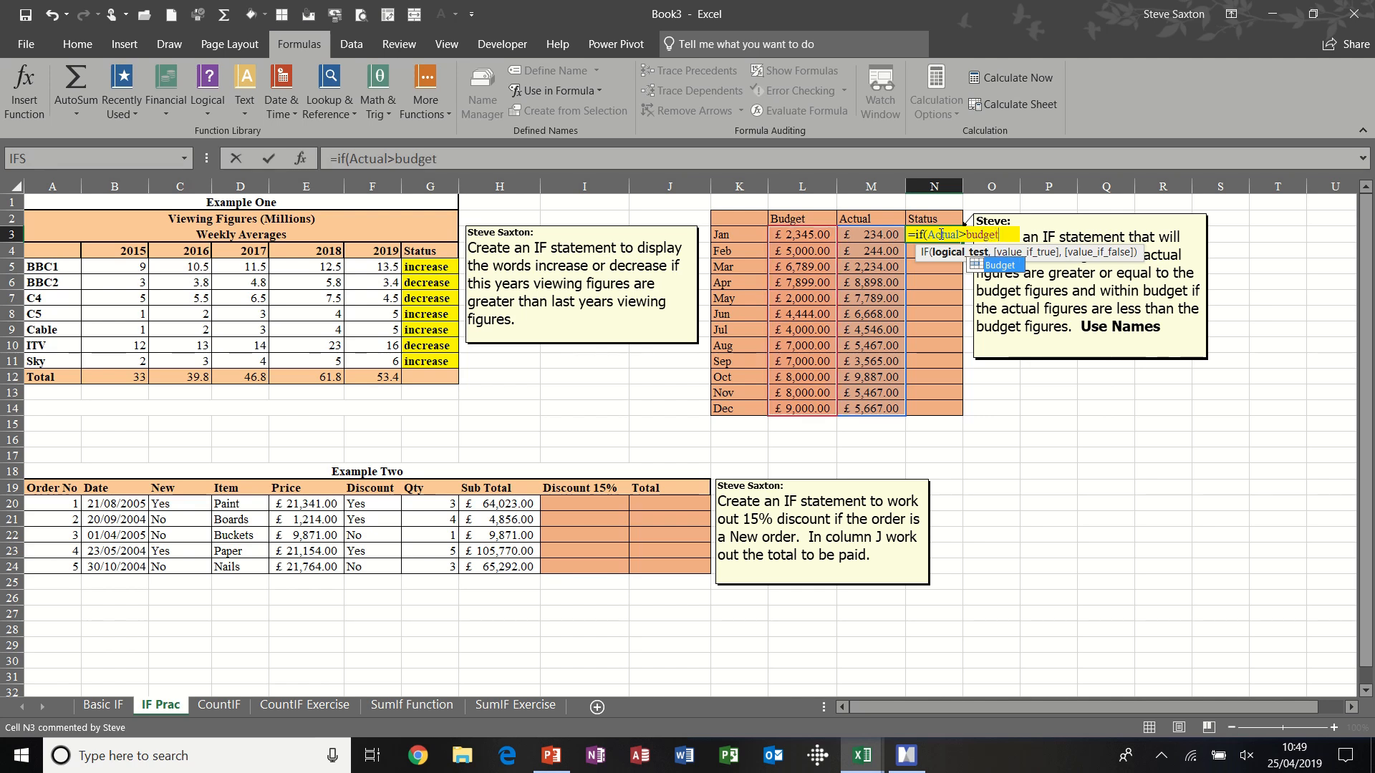
pyautogui.write(',')
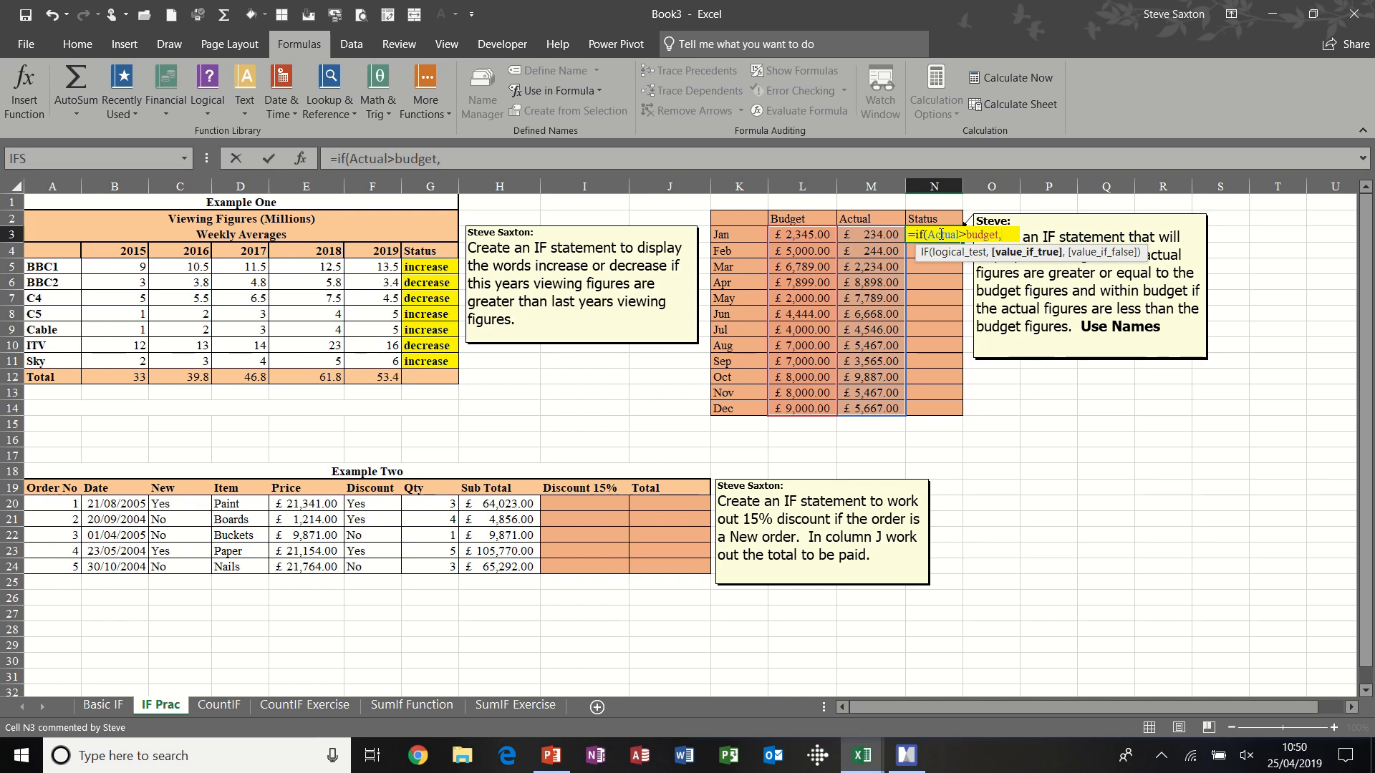
pyautogui.write('"Over budget')
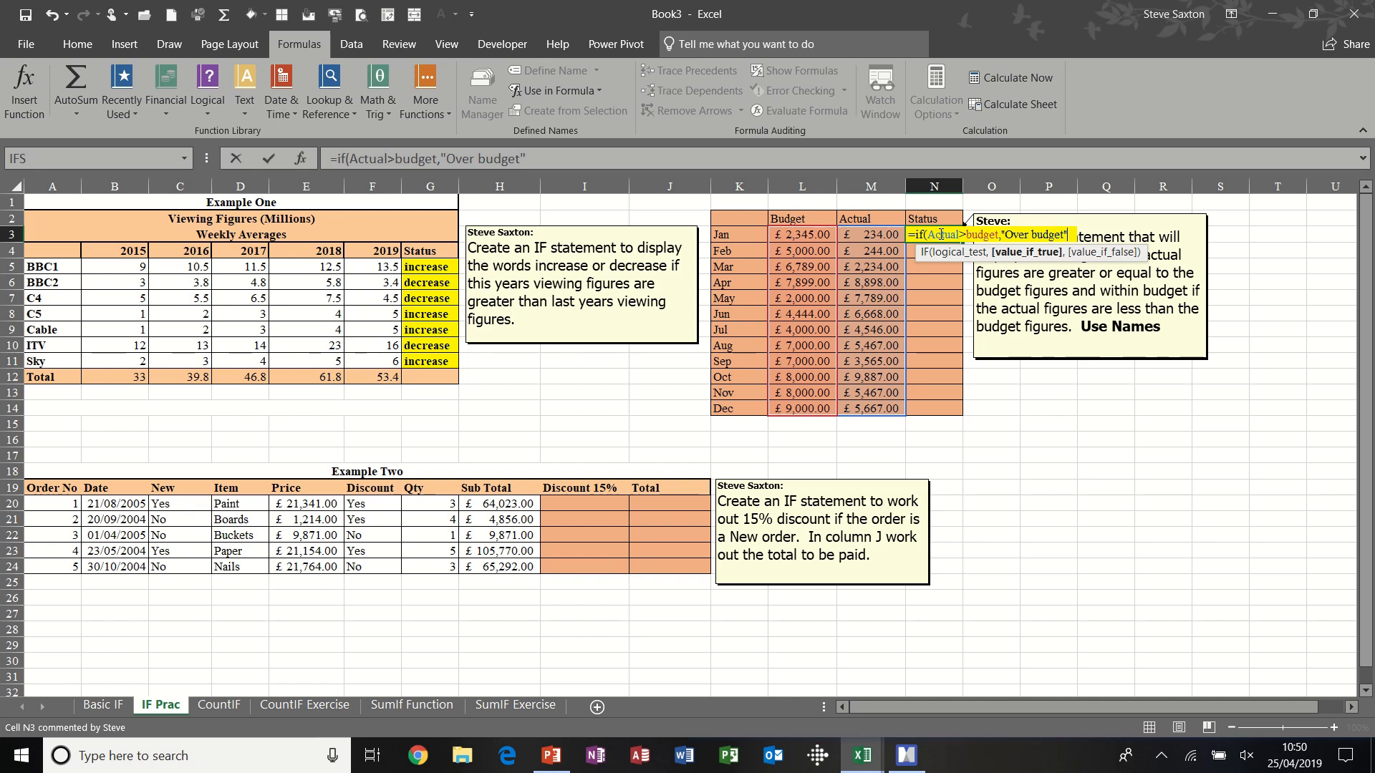
pyautogui.write('",')
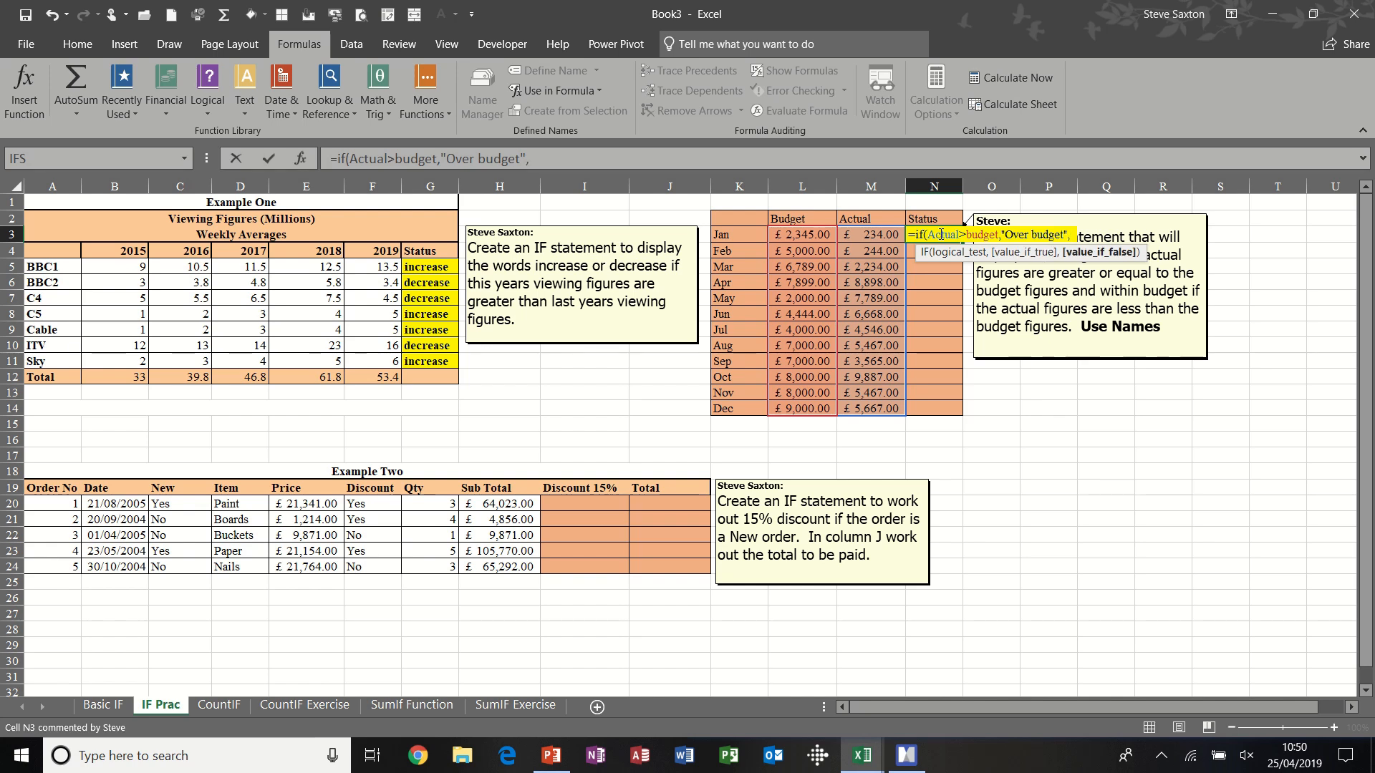
pyautogui.write('"Within Budget')
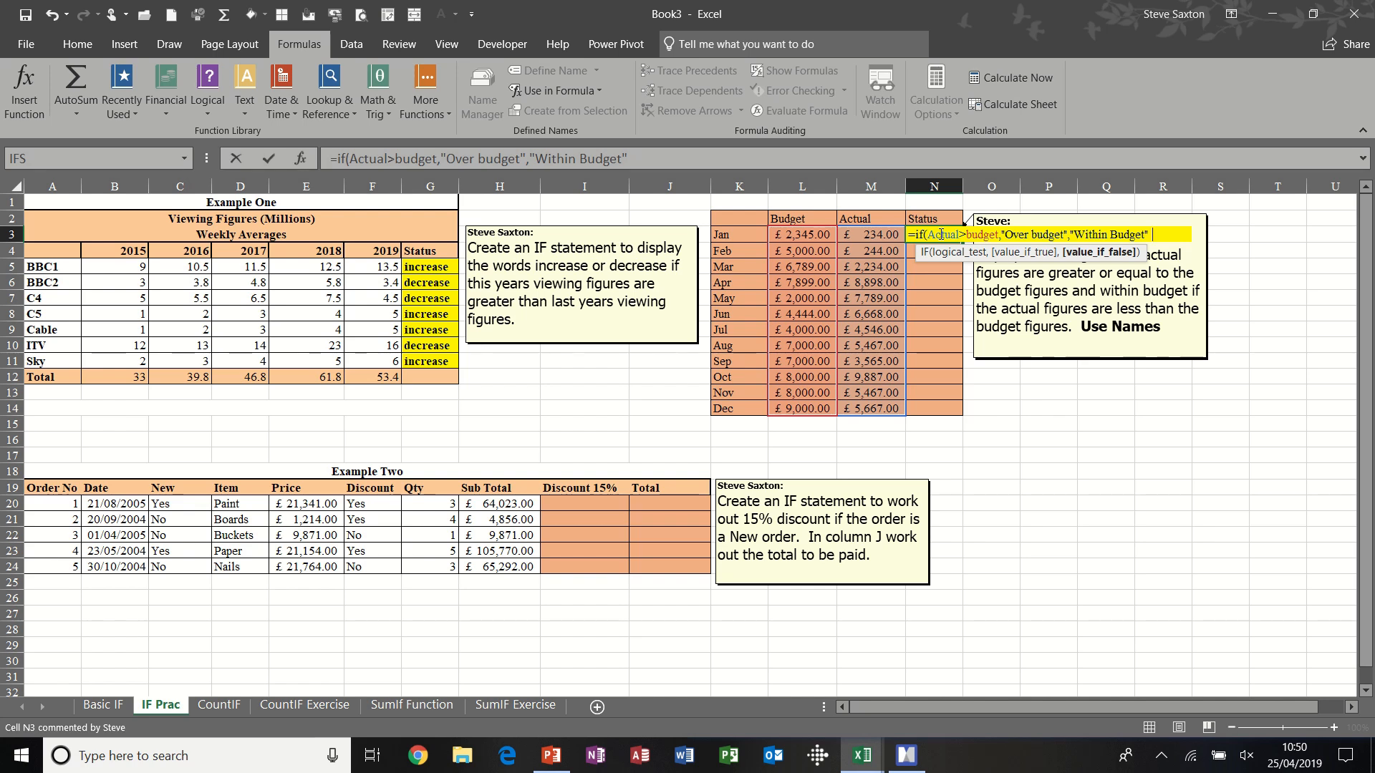
pyautogui.write(')')
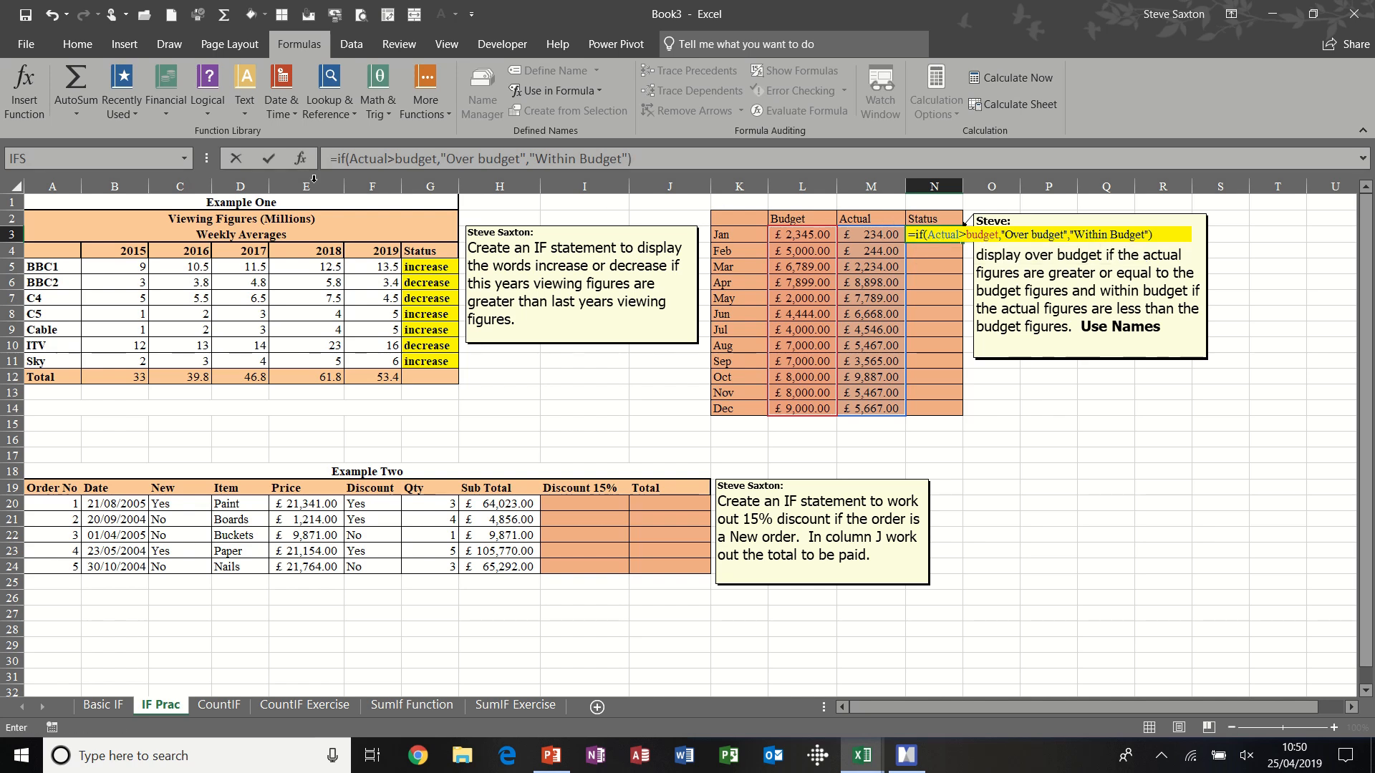
pyautogui.click(269, 161)
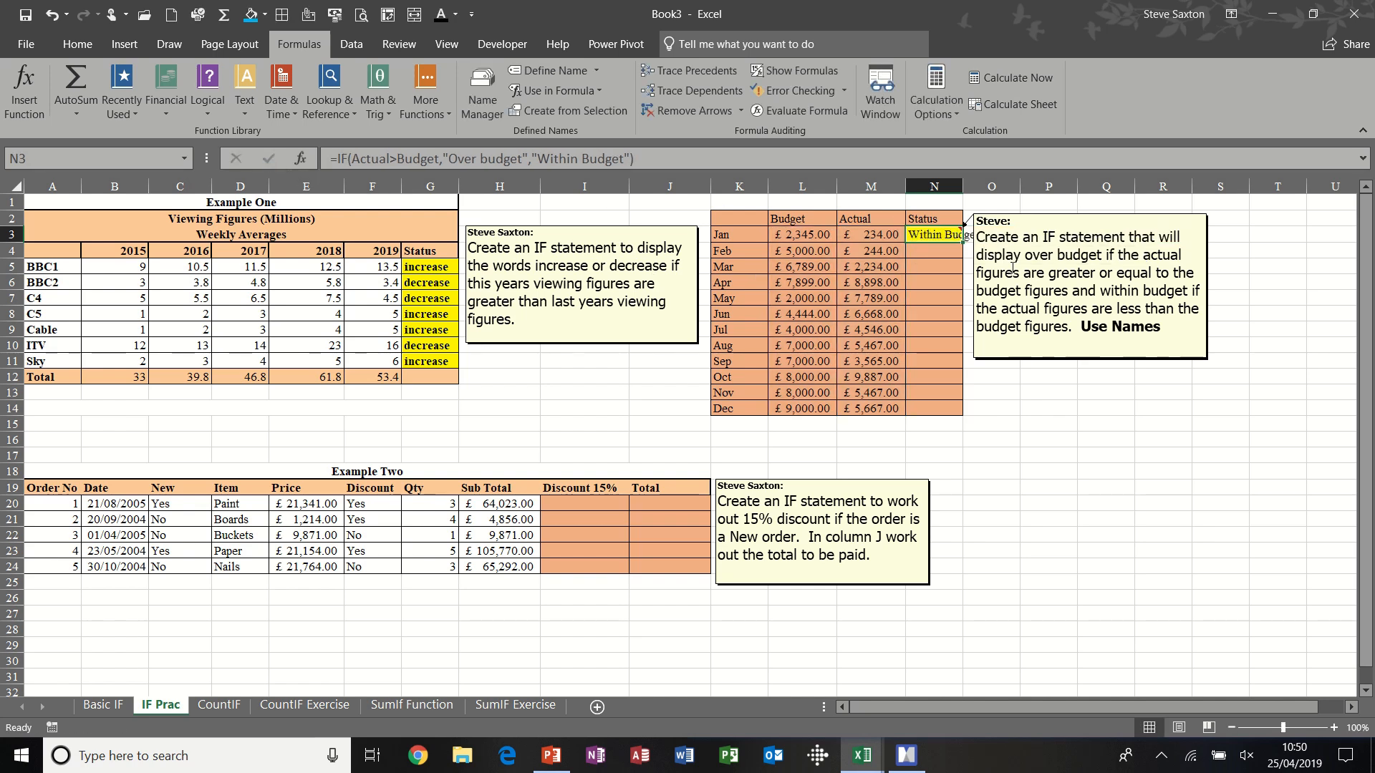
# - Fill January's Status formula down to December and autofit column N, moving the adjacent comment clear of the column
pyautogui.doubleClick(964, 242)
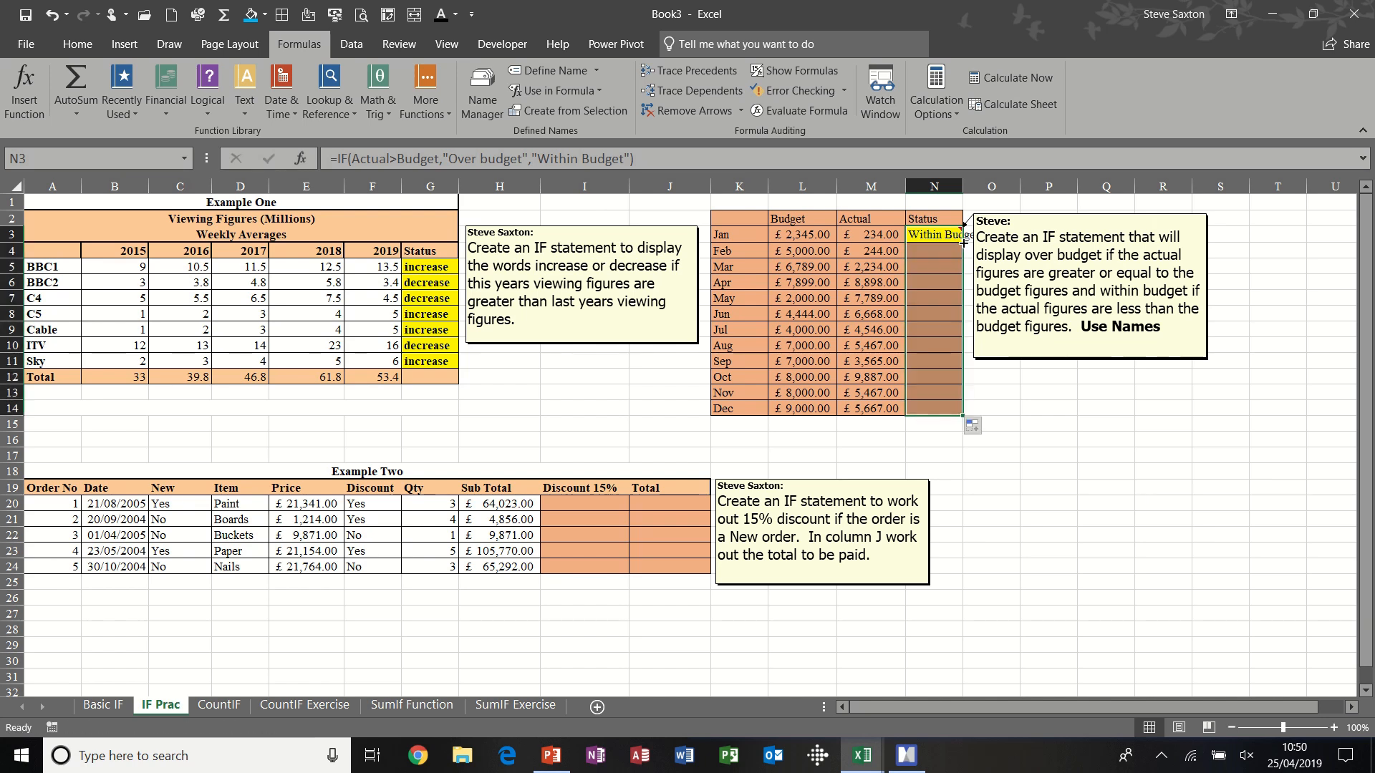
pyautogui.doubleClick(961, 189)
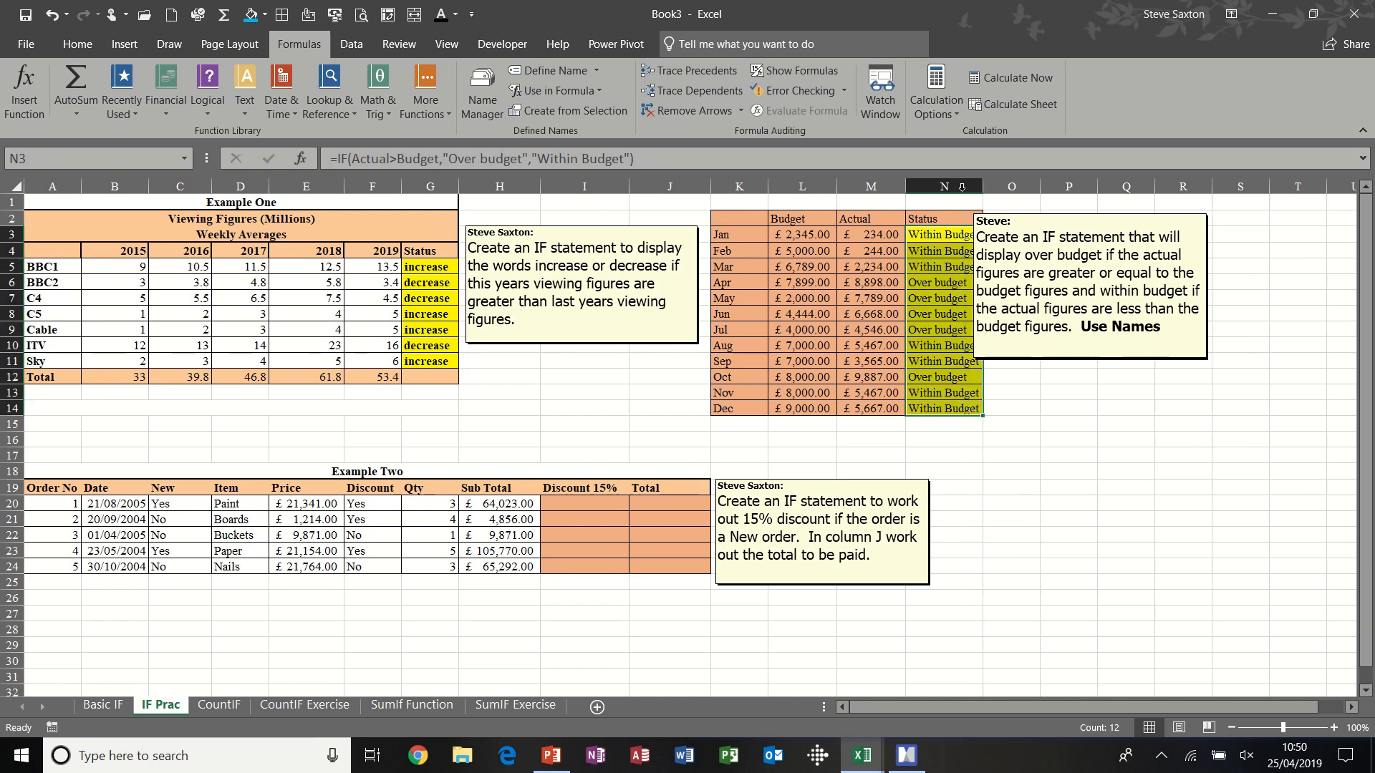
pyautogui.moveTo(1037, 216); pyautogui.dragTo(1074, 216)
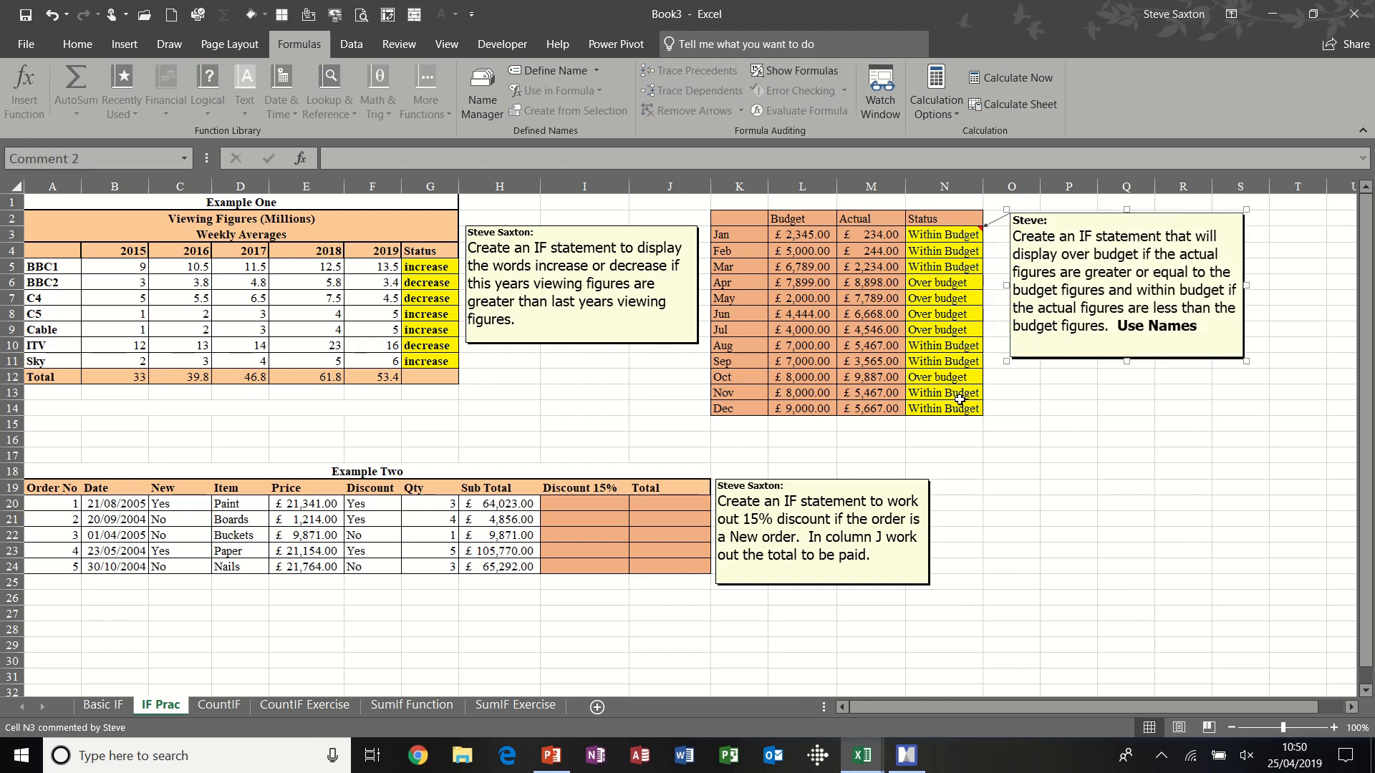
pyautogui.click(868, 235)
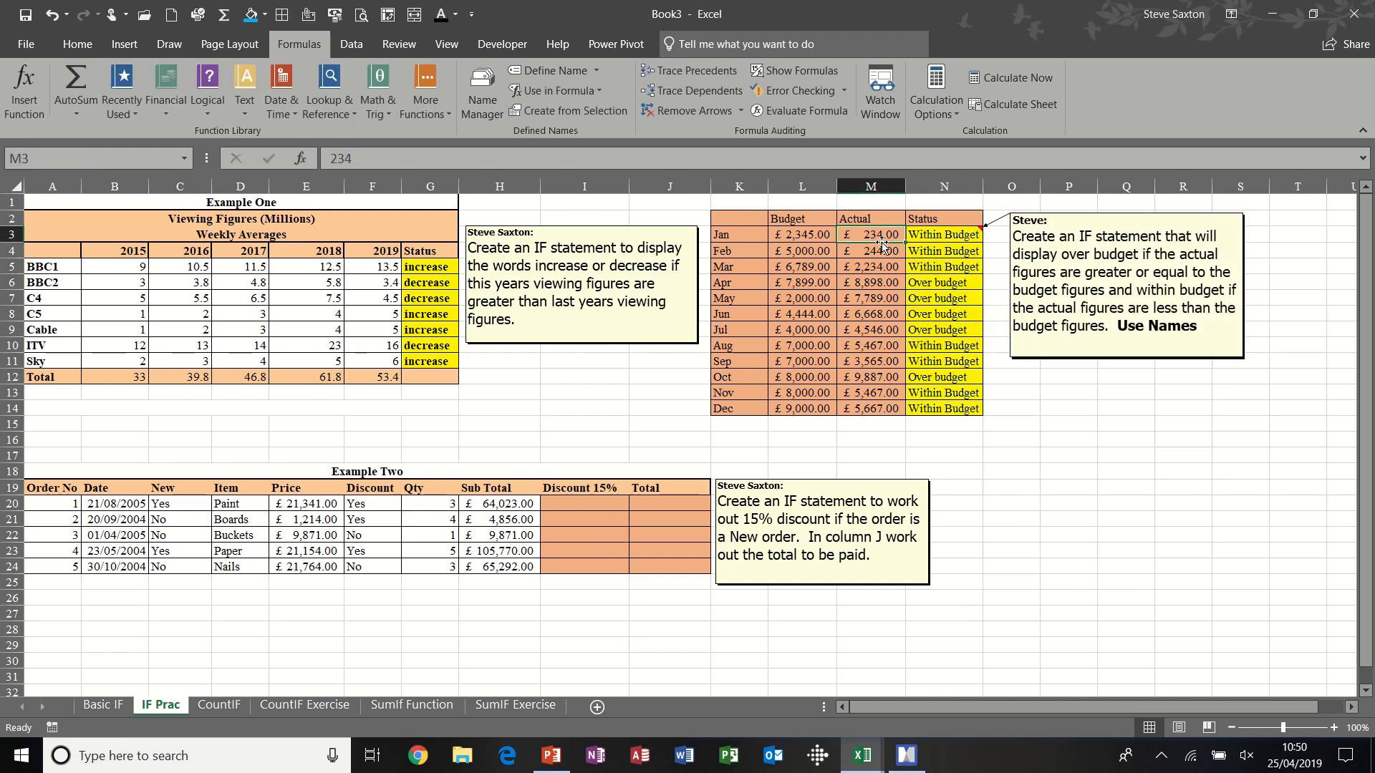
pyautogui.click(929, 237)
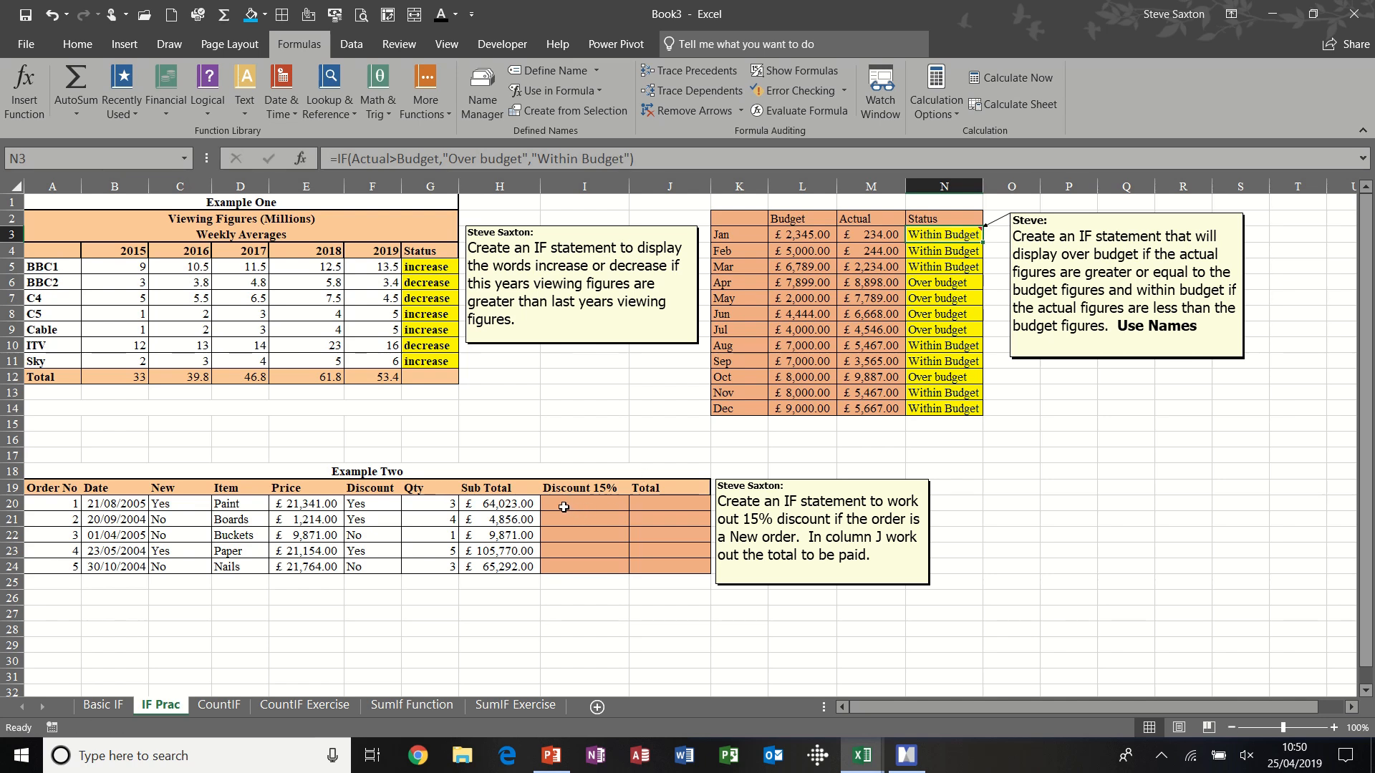
# - Create names for the Example Two columns New to Sub Total in C19:H24, using only the top row labels
pyautogui.click(587, 506)
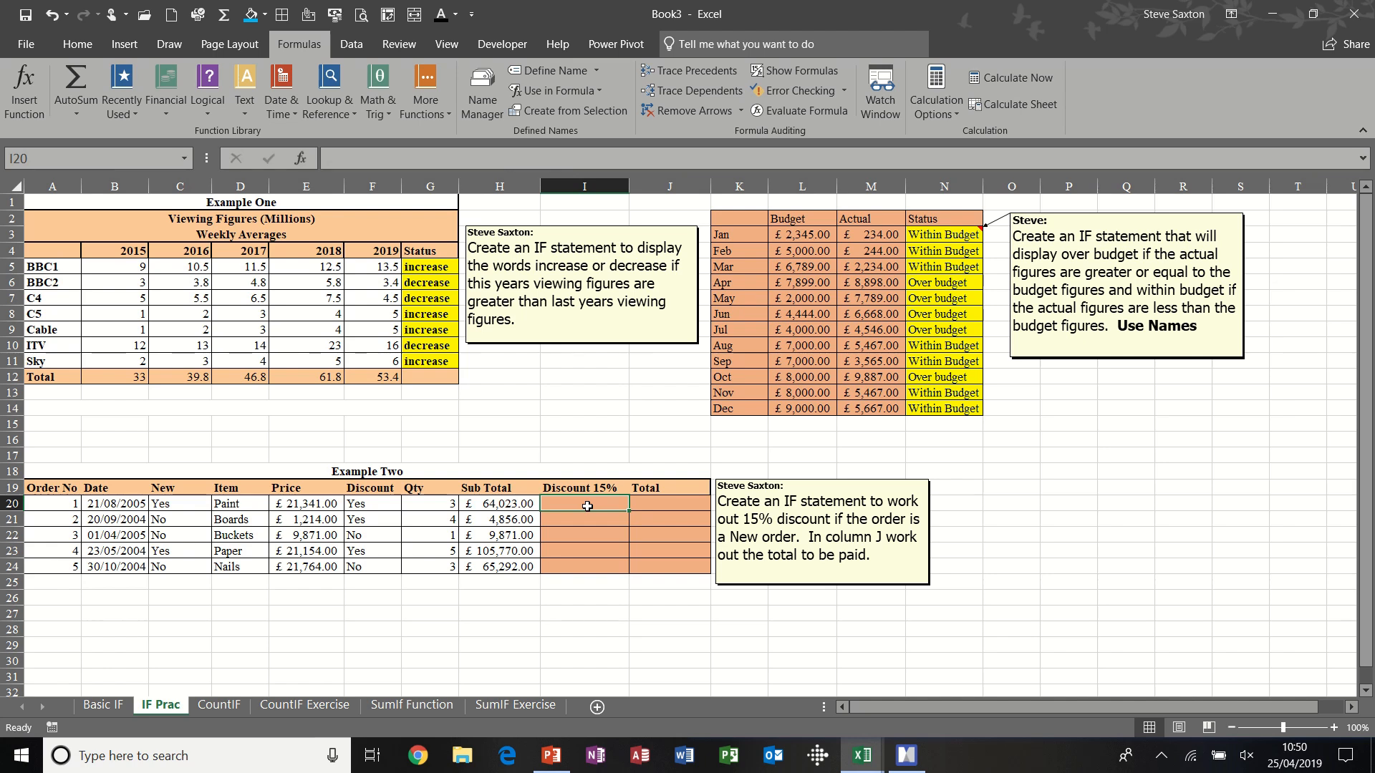
pyautogui.click(178, 503)
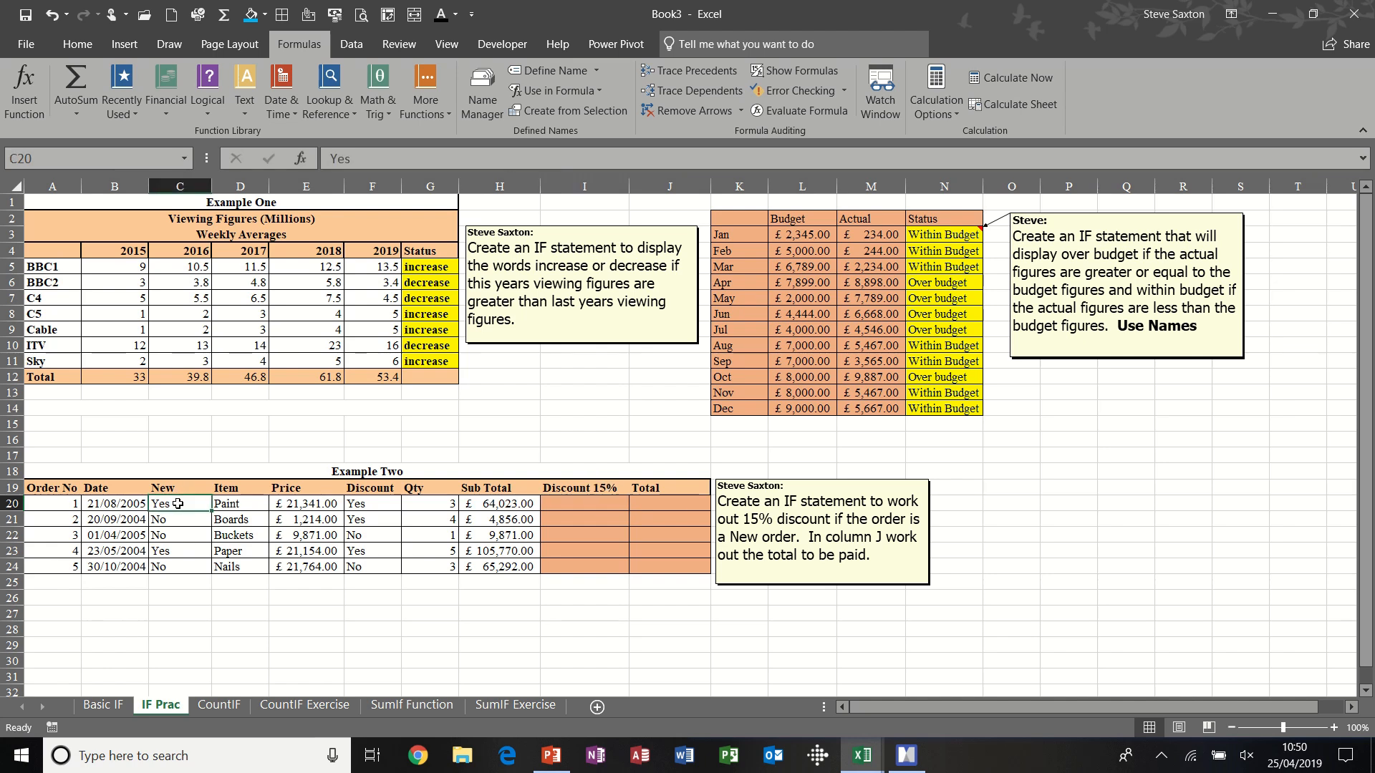
pyautogui.click(576, 506)
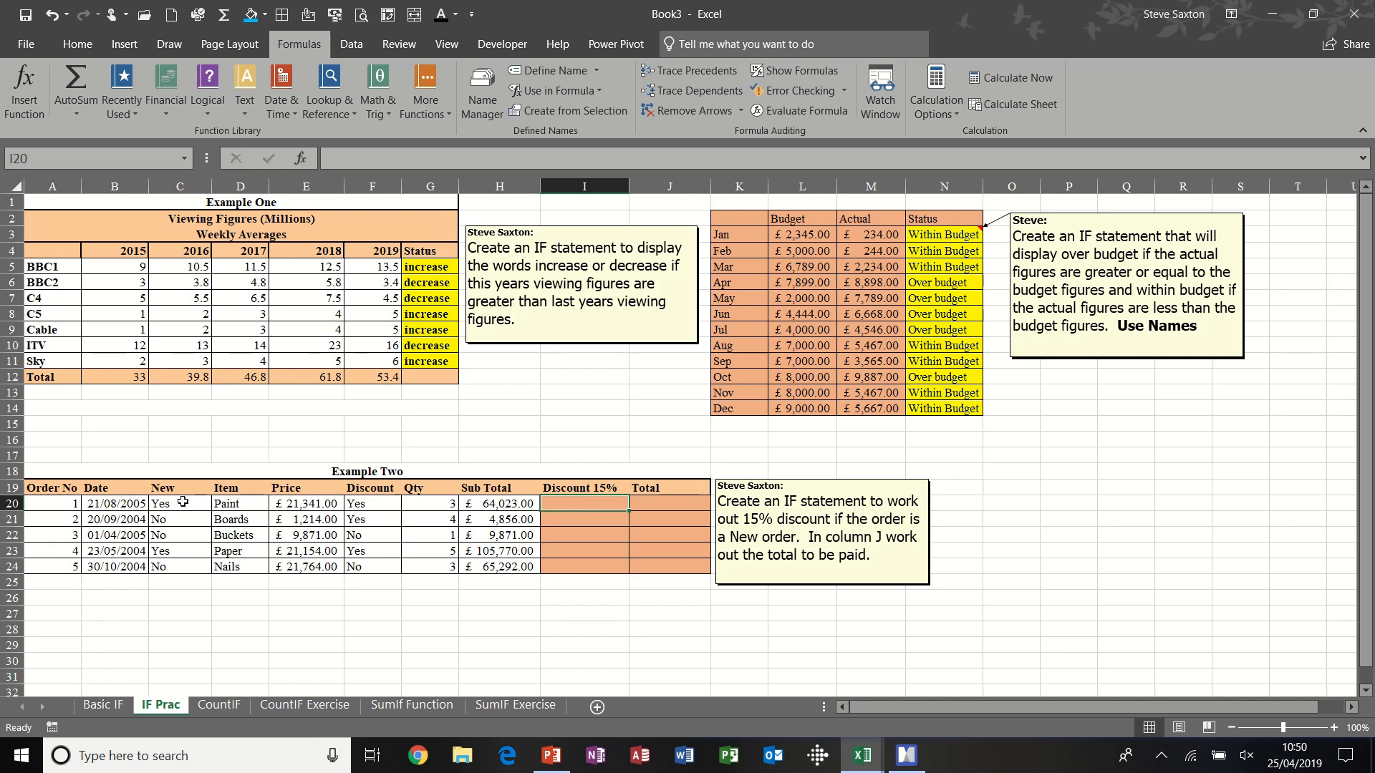
pyautogui.moveTo(172, 487); pyautogui.dragTo(510, 567)
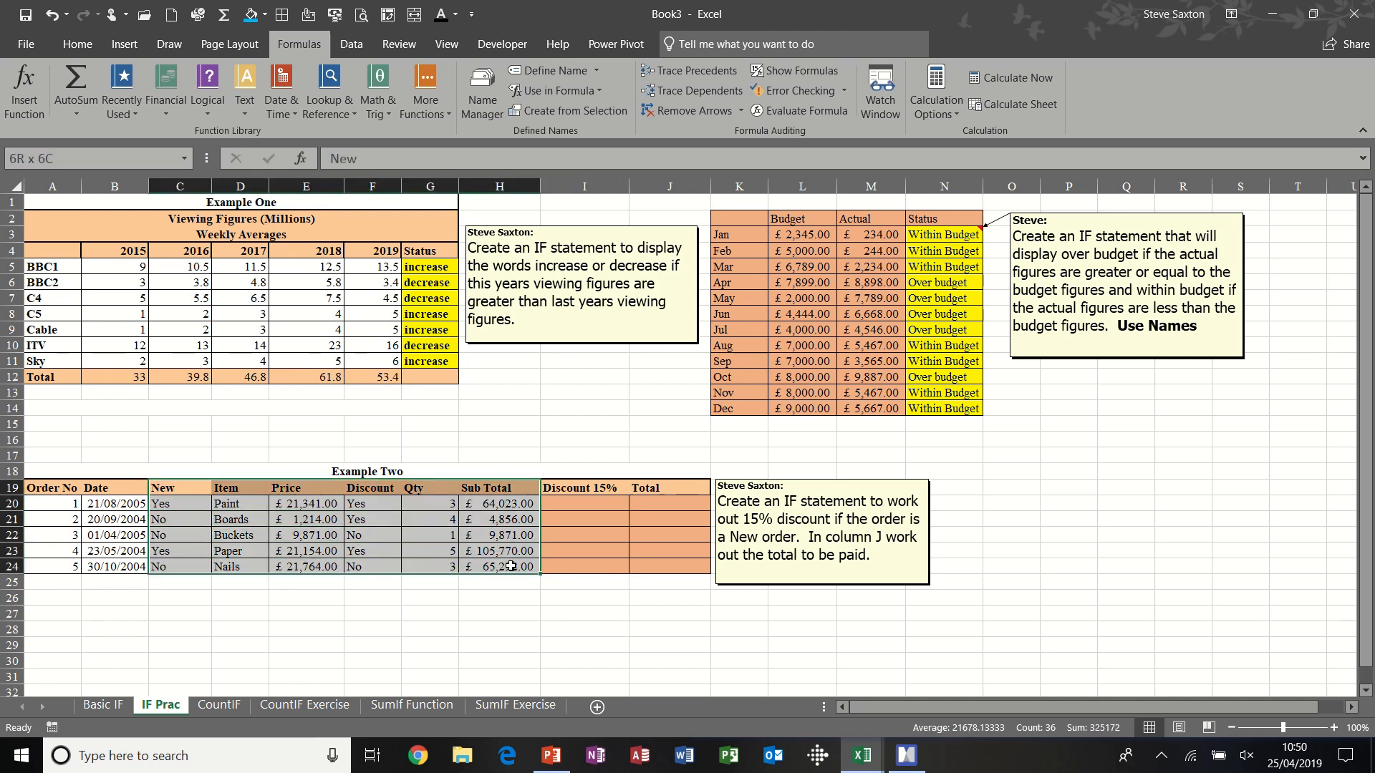
pyautogui.click(530, 111)
pyautogui.click(322, 426)
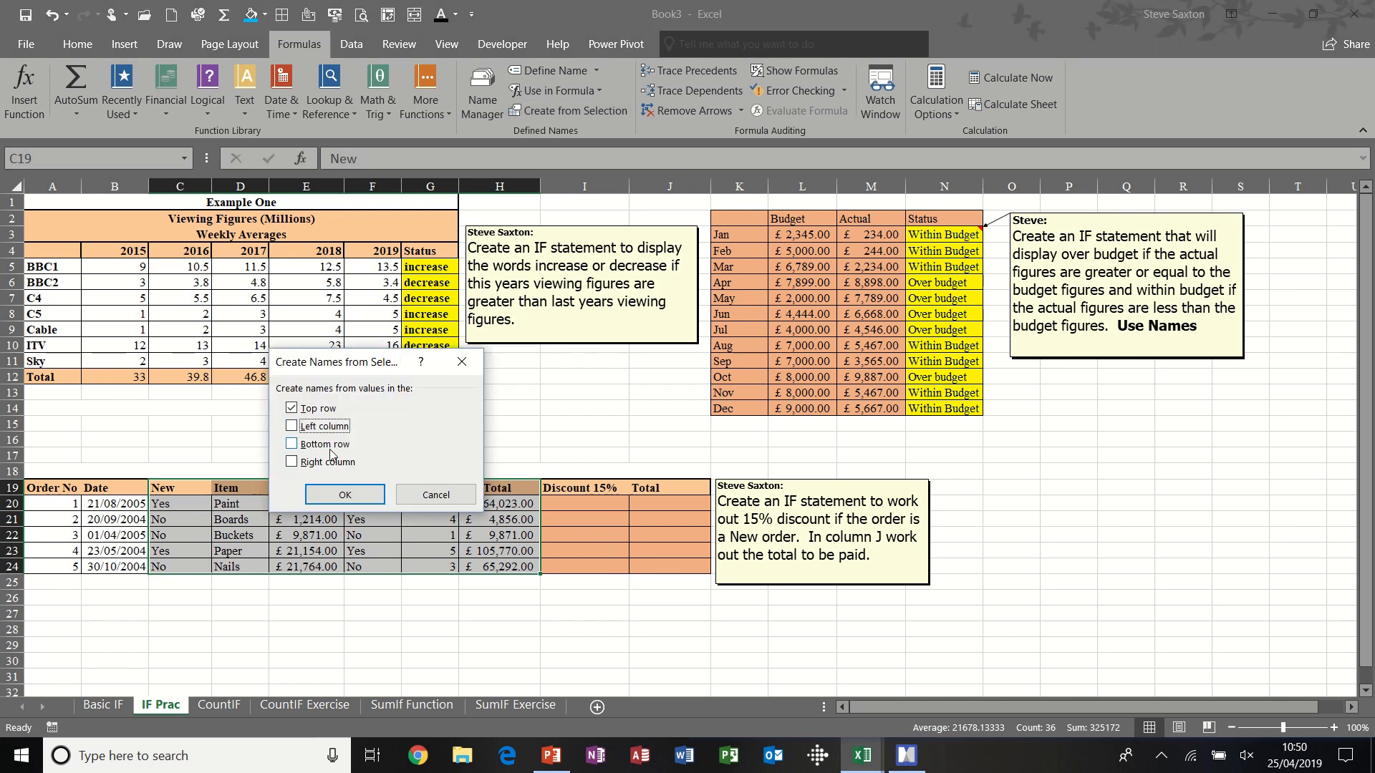
pyautogui.click(345, 495)
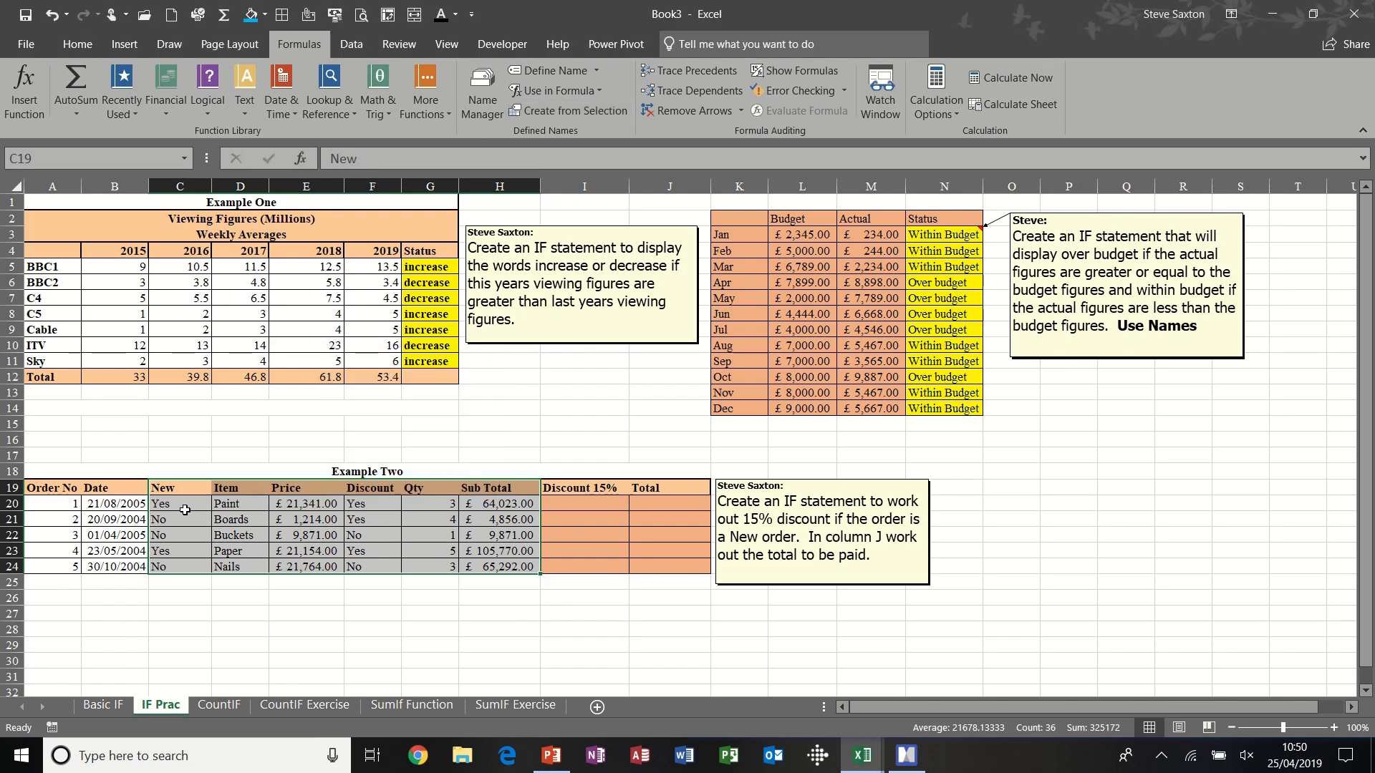
# - Enter =if(new="yes",H20*15%,0) in the first Discount 15% cell I20 and fill it down to I24
pyautogui.click(571, 504)
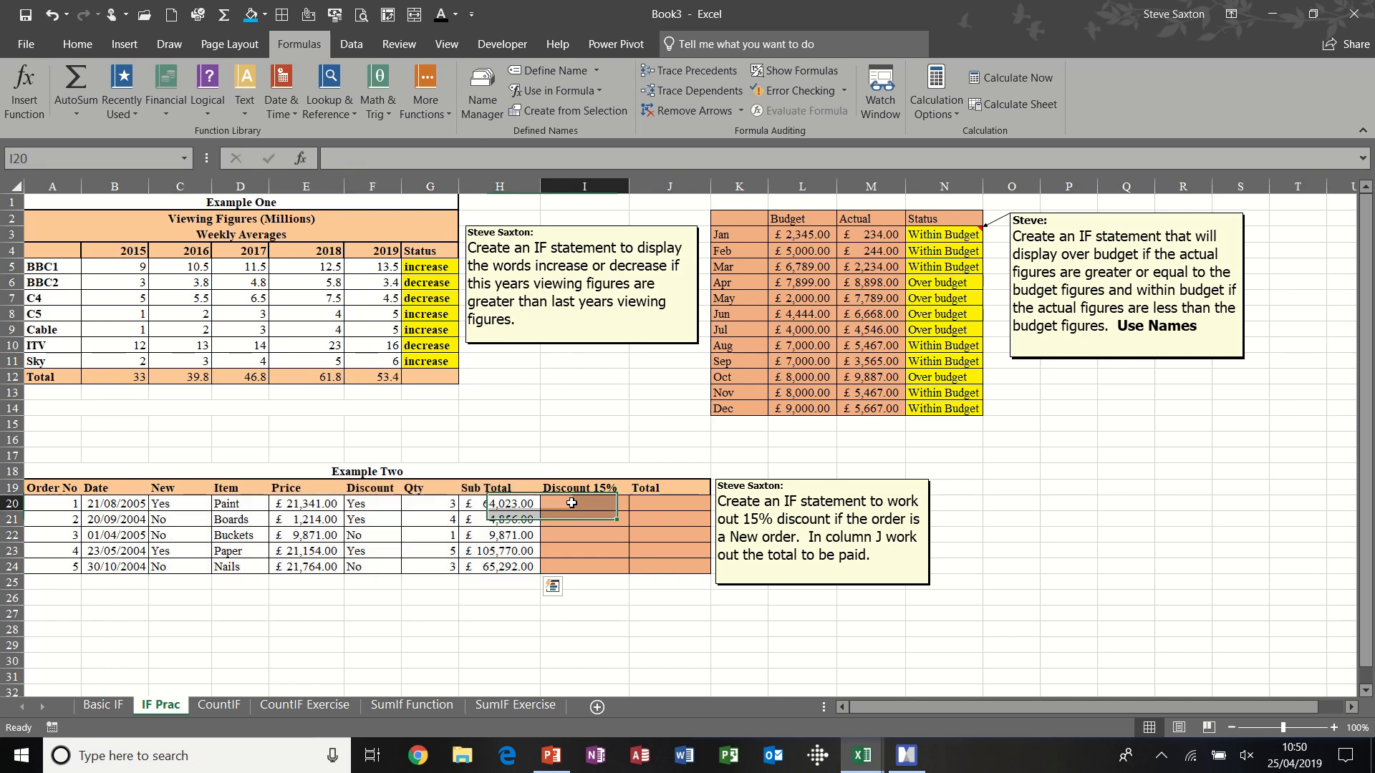
pyautogui.write('=')
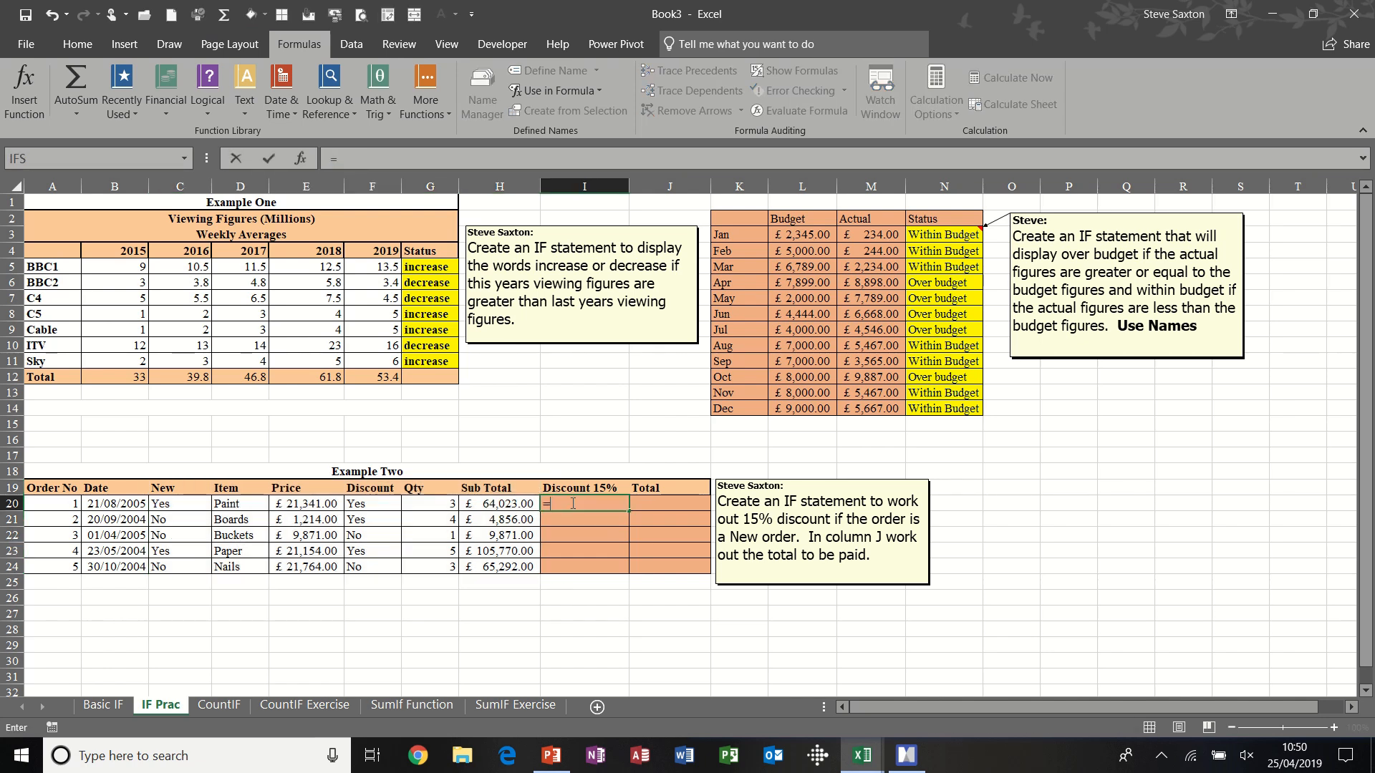
pyautogui.write('if(')
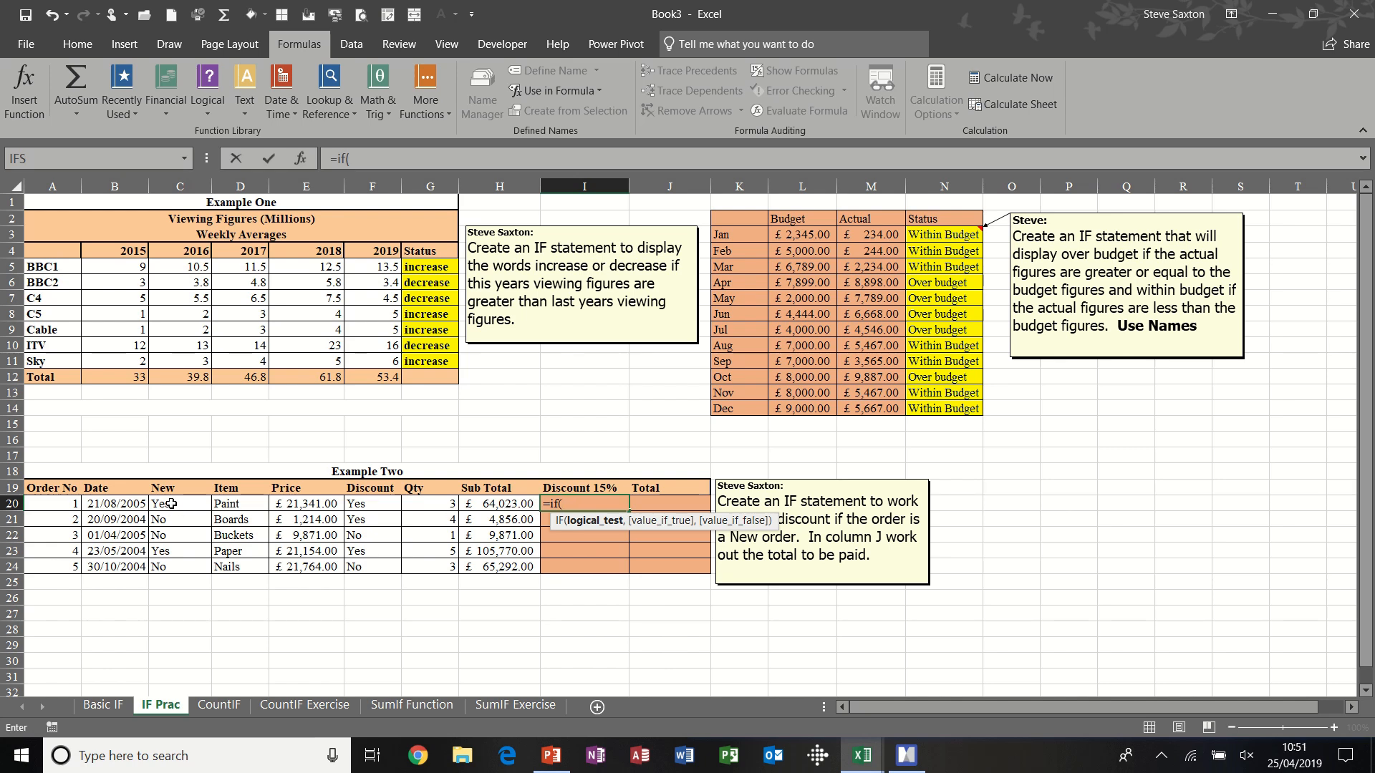
pyautogui.write('new')
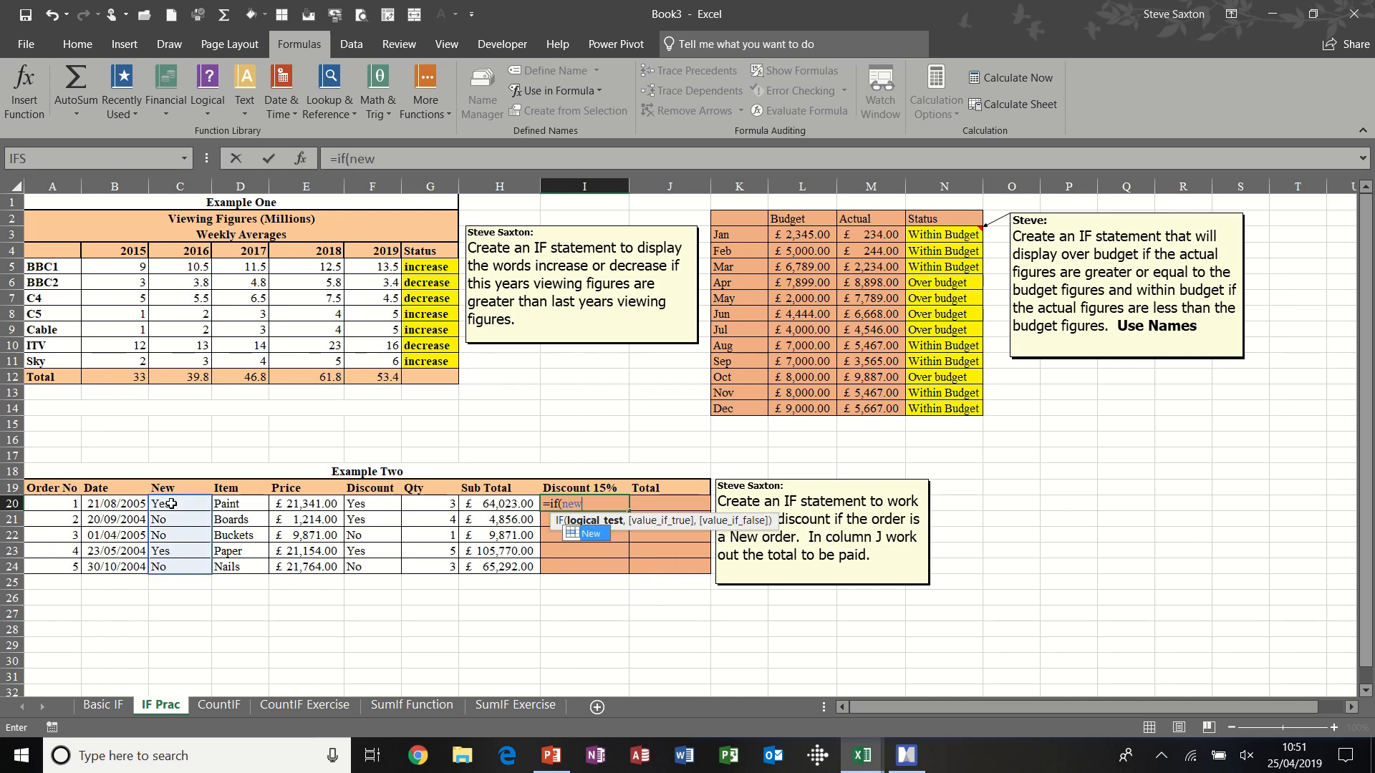
pyautogui.write('="yes')
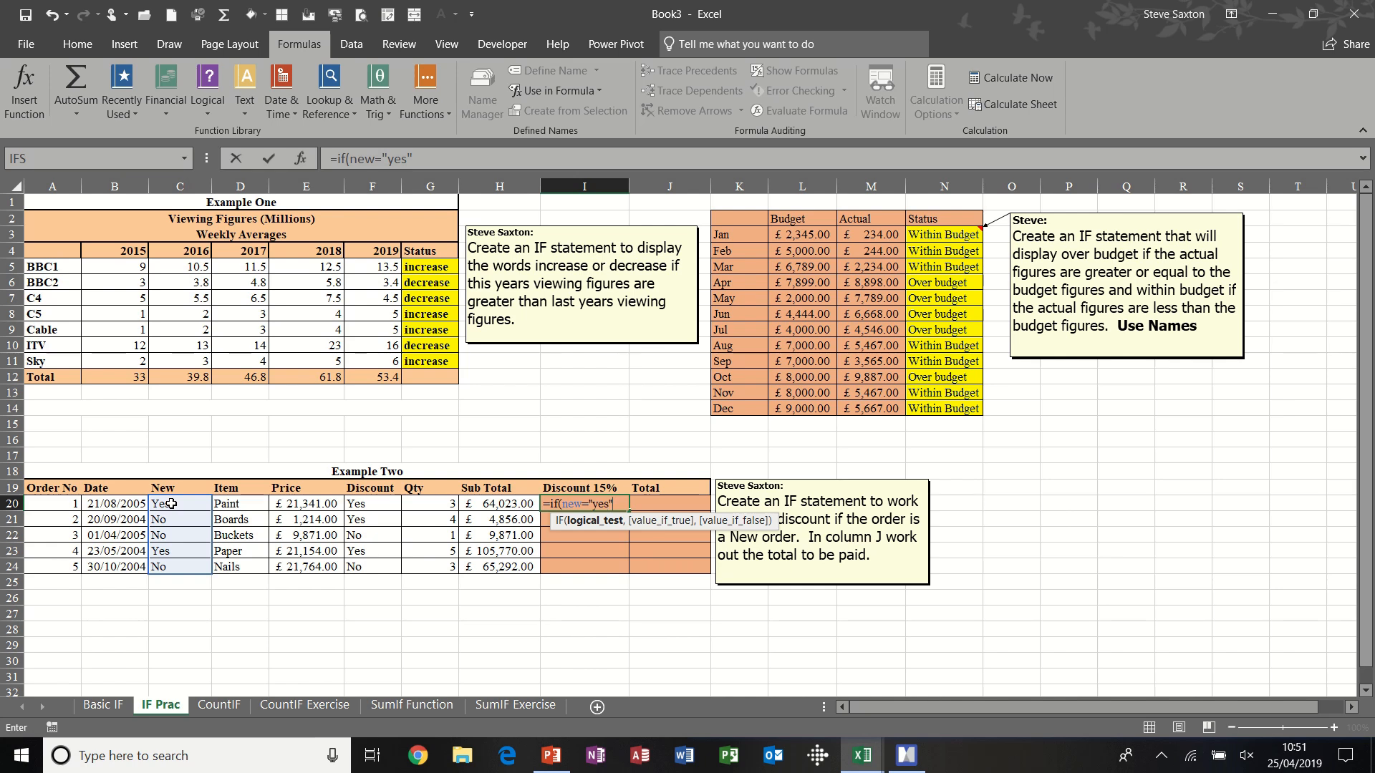
pyautogui.write('",')
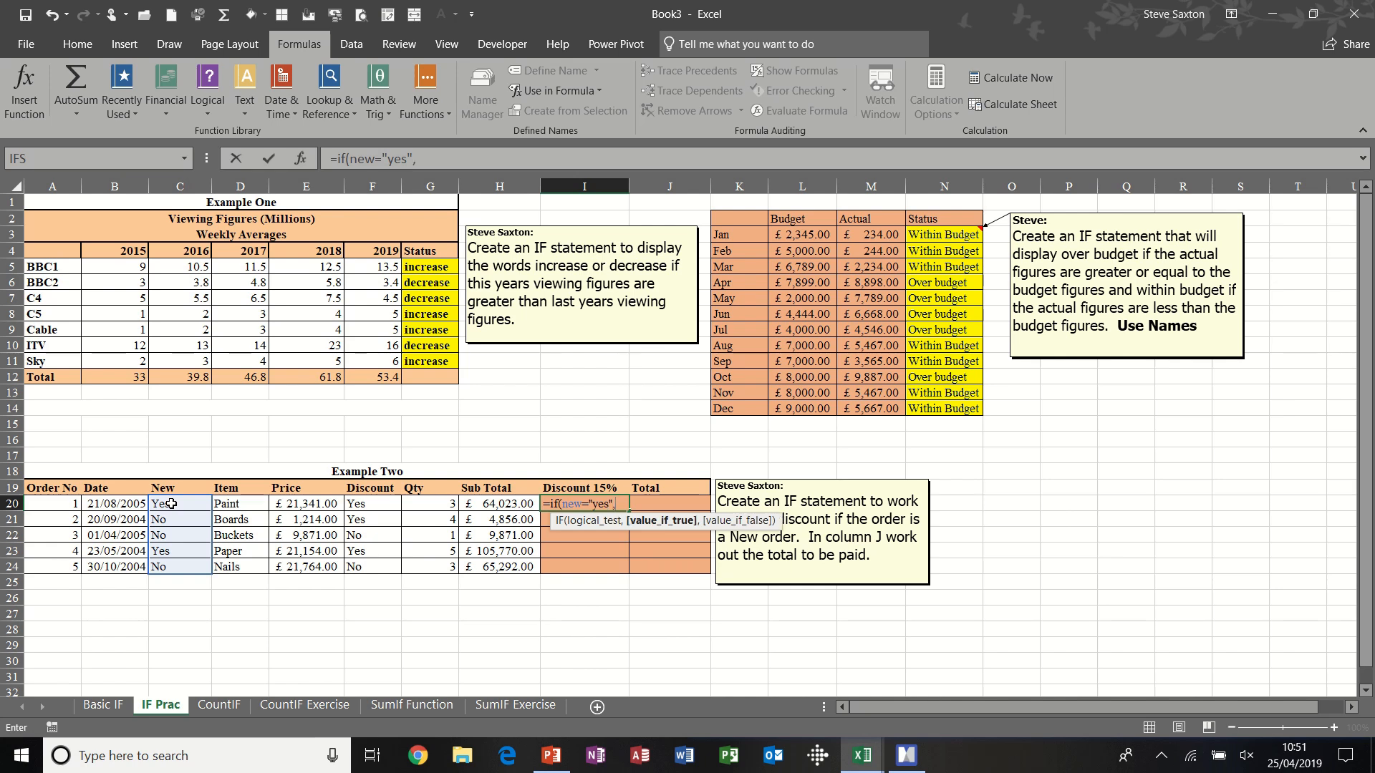
pyautogui.click(489, 503)
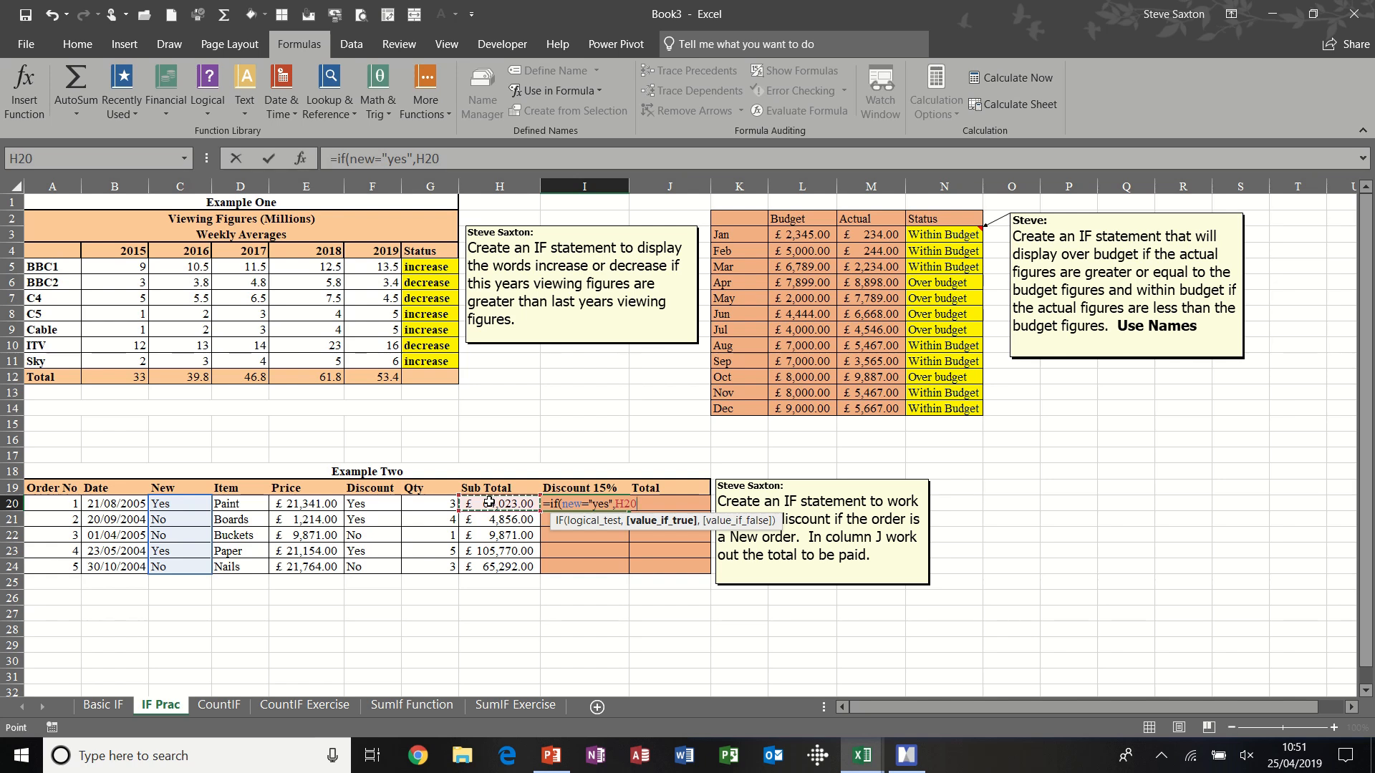
pyautogui.write('*15%,')
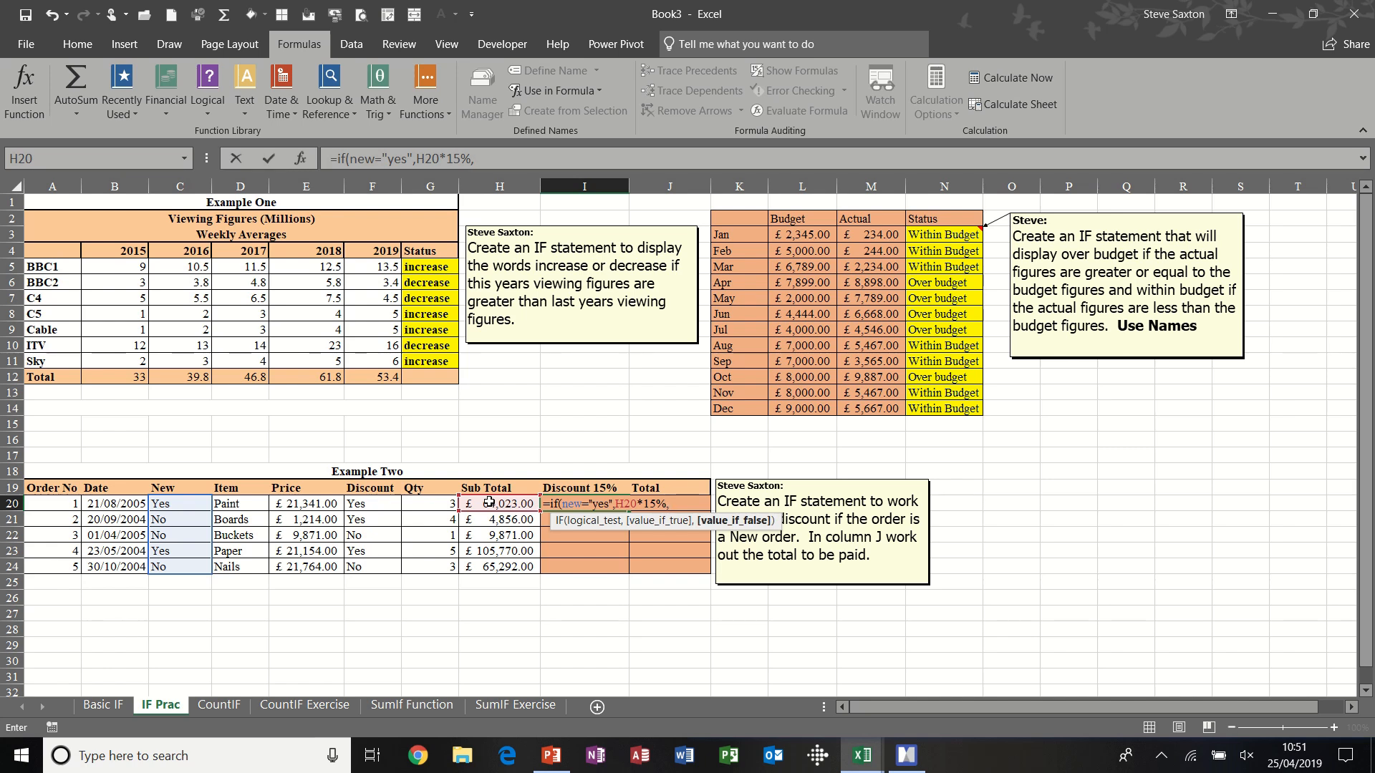
pyautogui.write('0)')
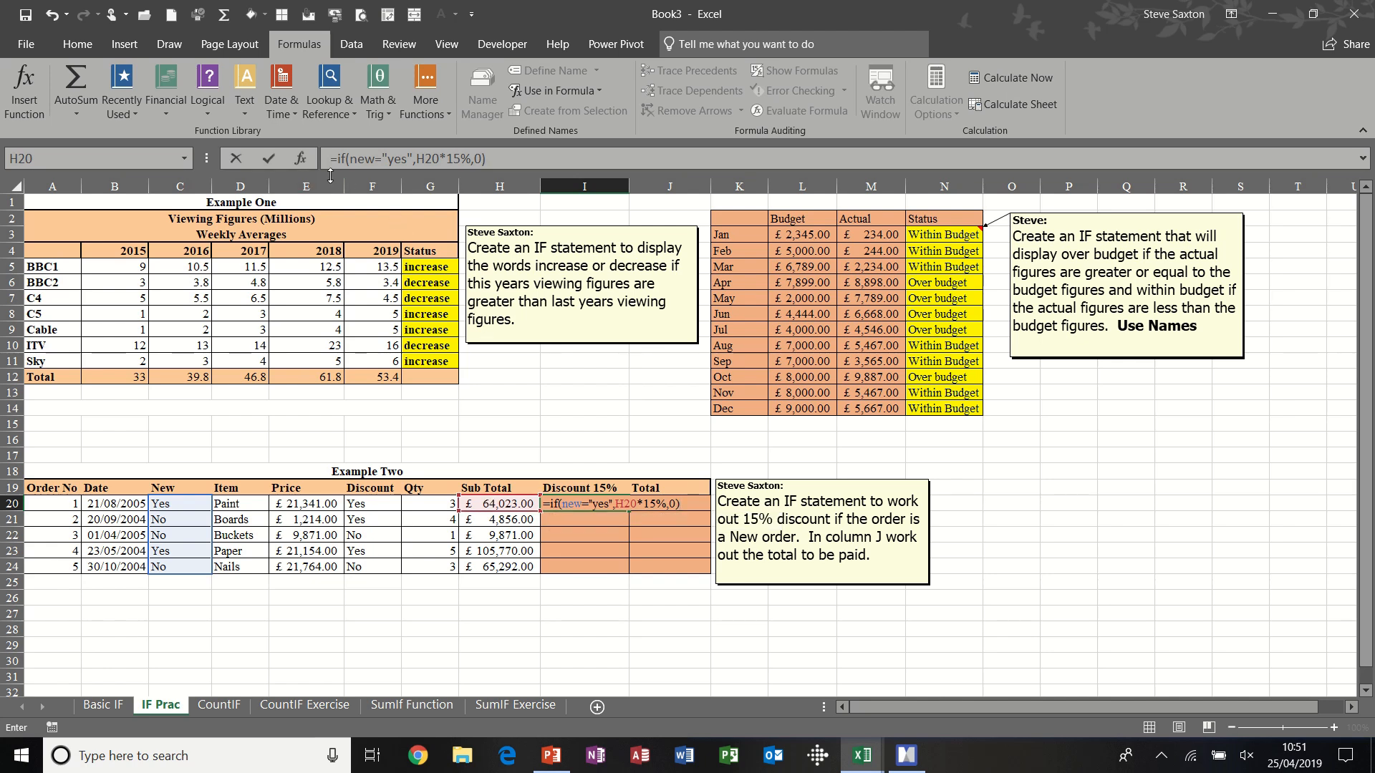
pyautogui.click(276, 165)
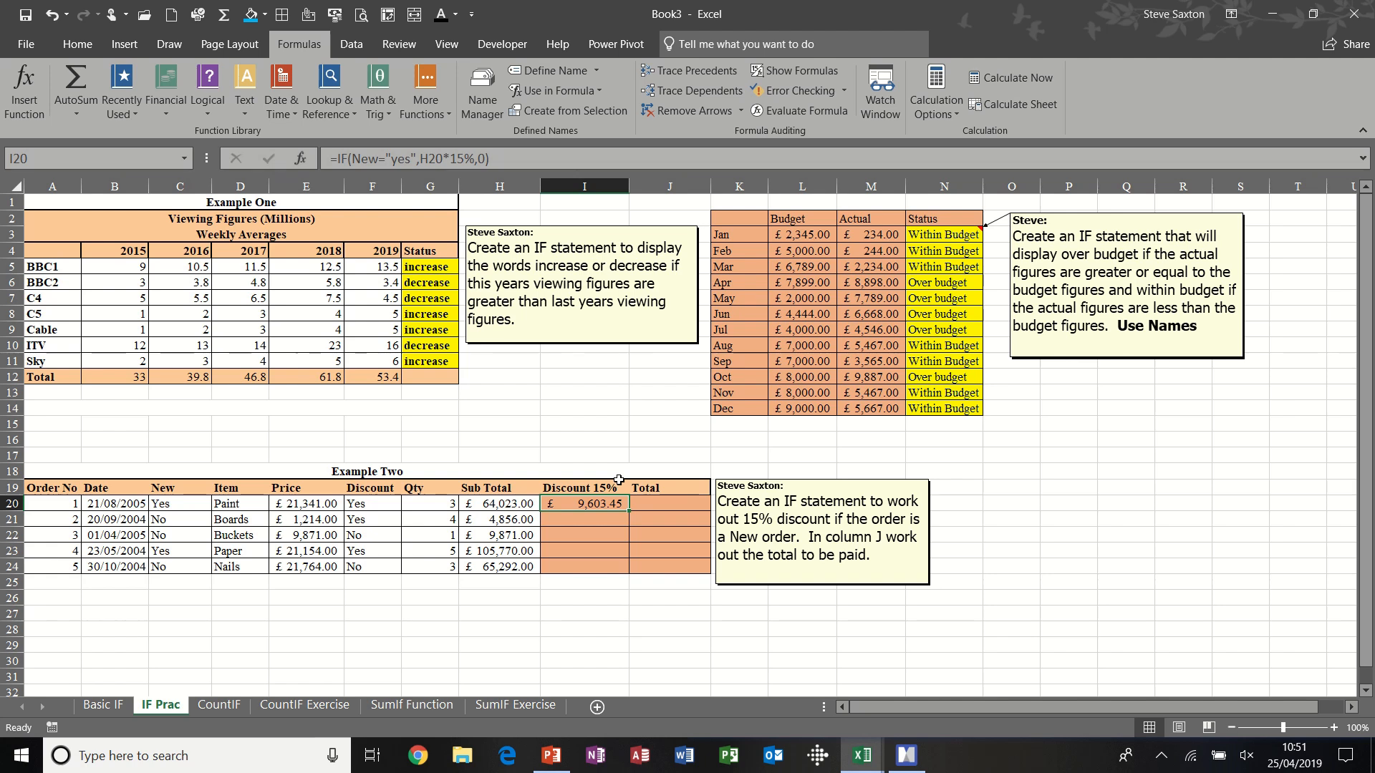
pyautogui.doubleClick(626, 509)
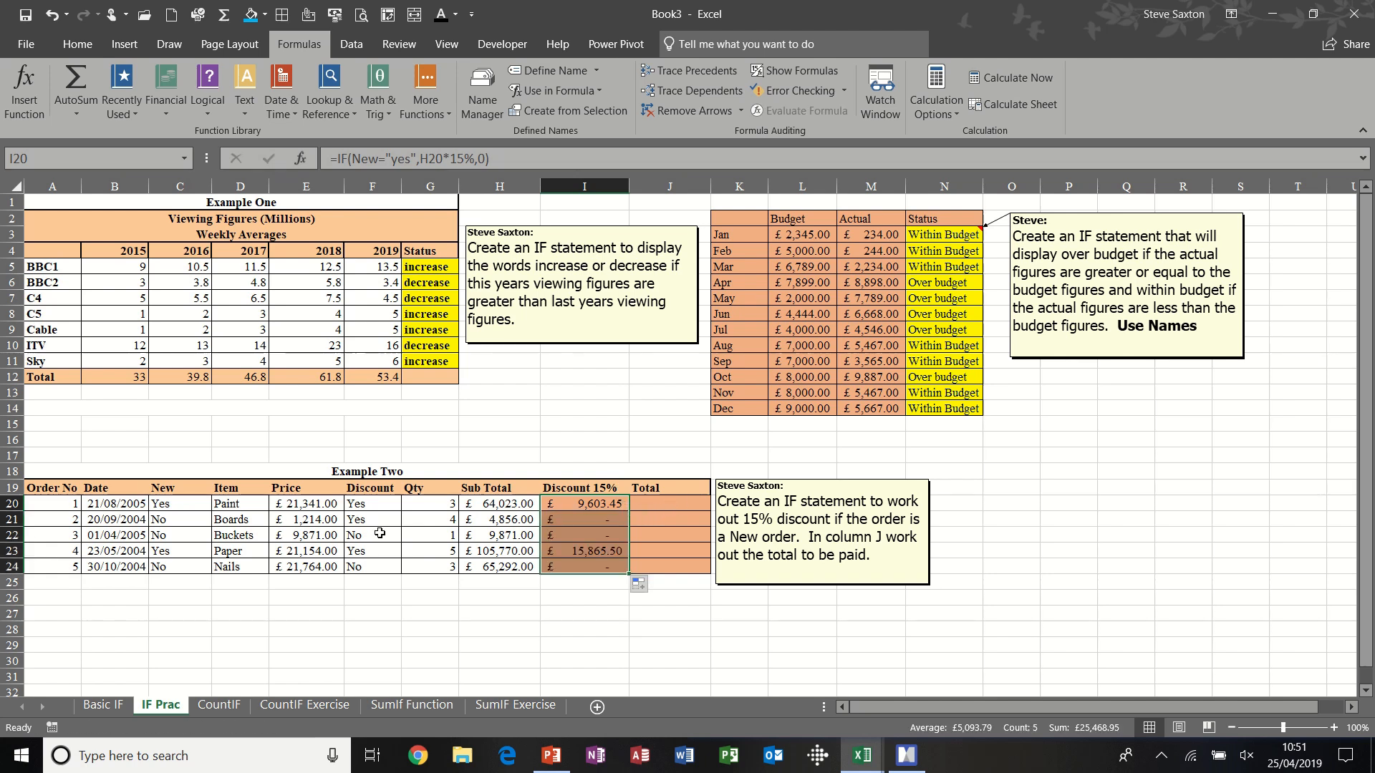
pyautogui.click(169, 509)
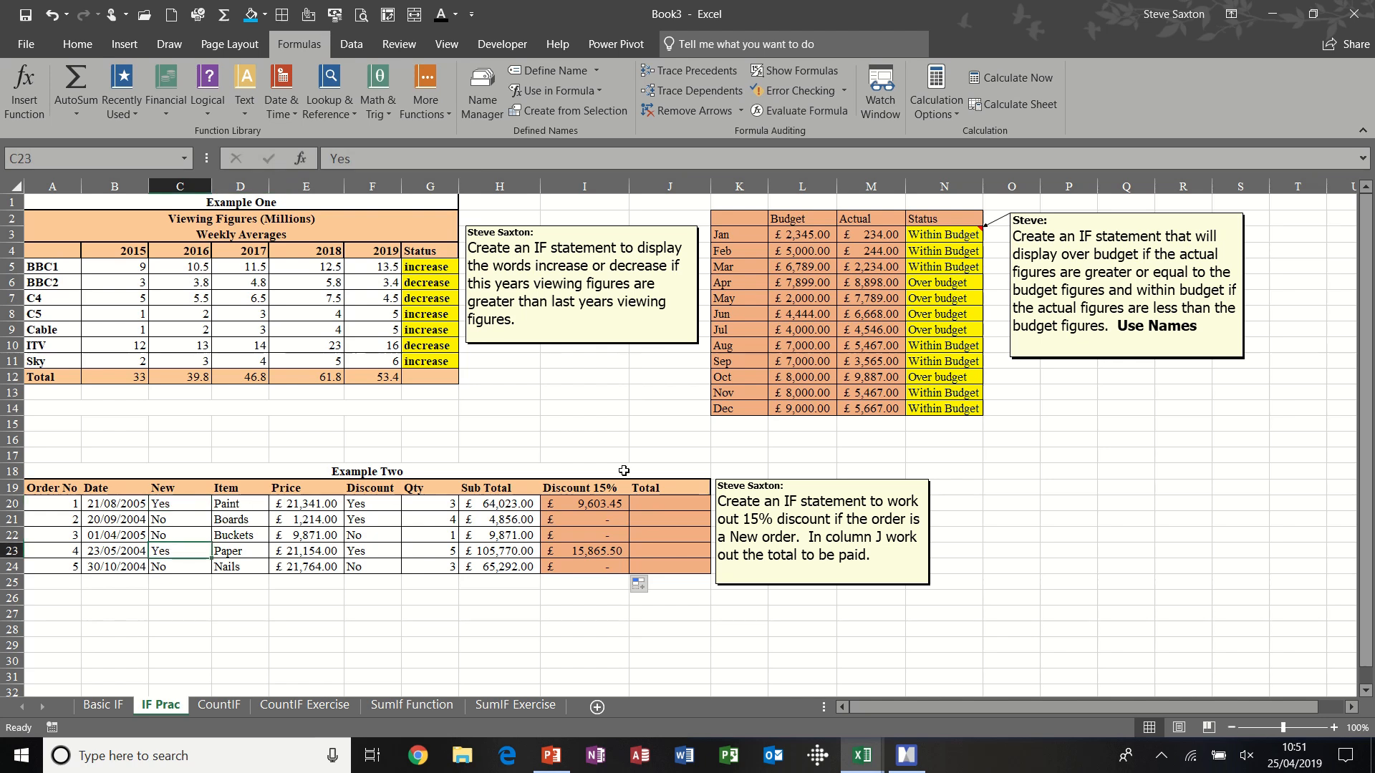
# - Enter =H20-I20 in the first Total cell J20 and fill it down to J24
pyautogui.click(672, 503)
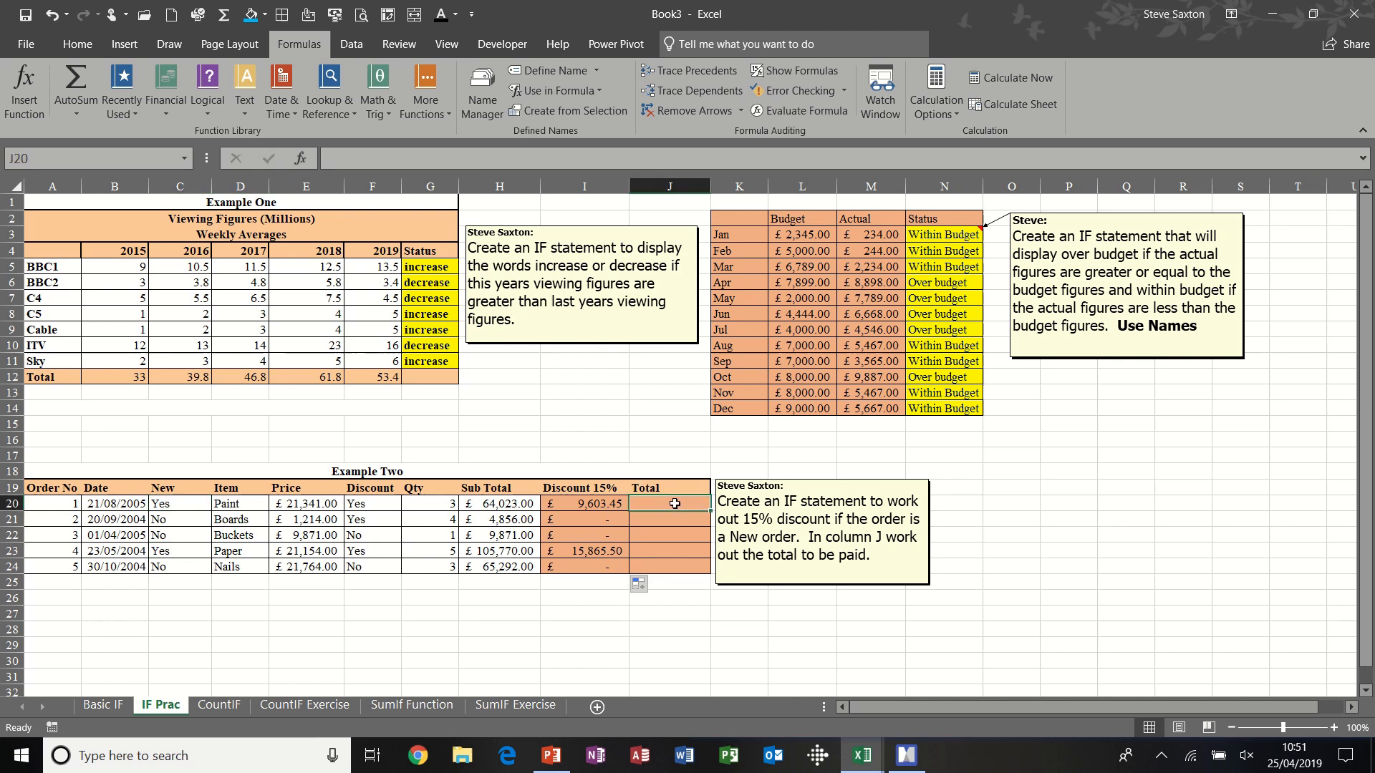
pyautogui.write('=')
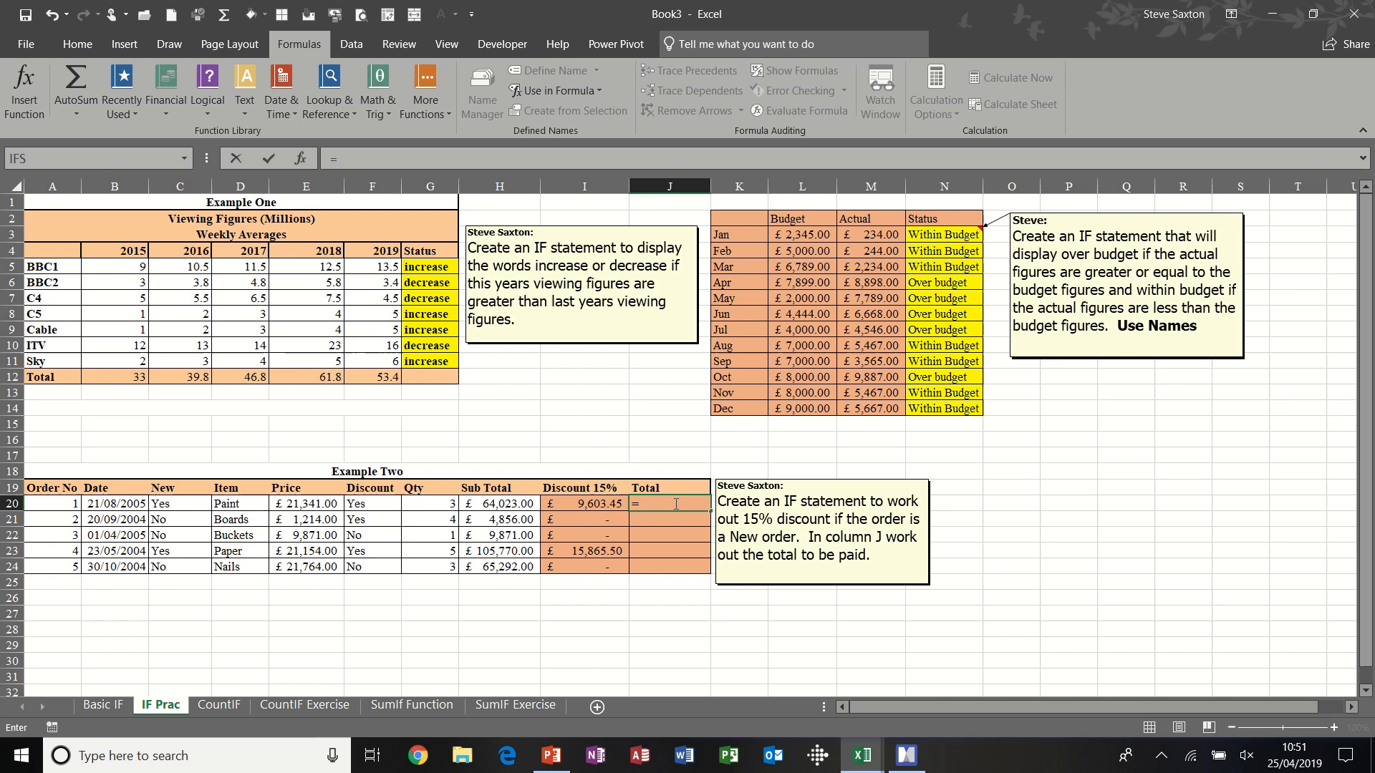
pyautogui.click(491, 505)
pyautogui.write('-')
pyautogui.click(563, 504)
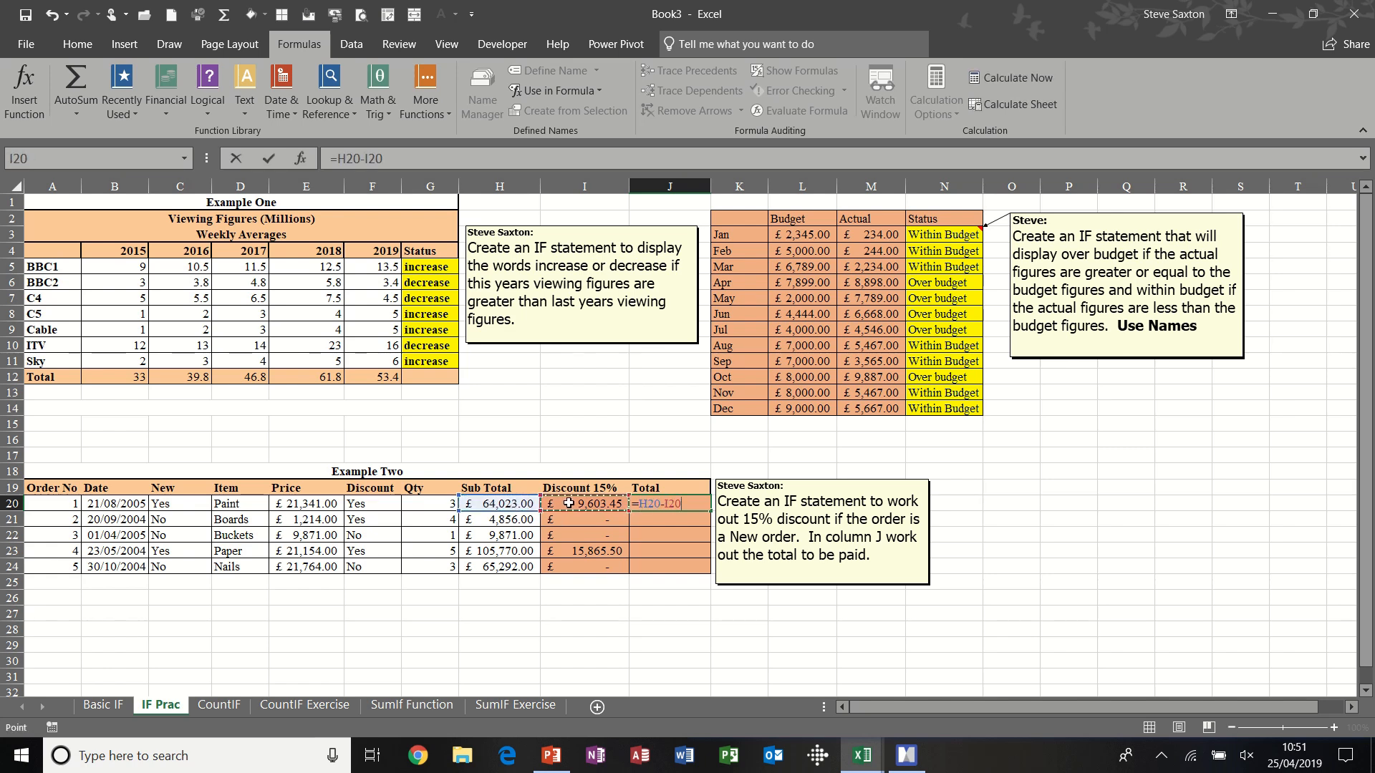
pyautogui.click(268, 158)
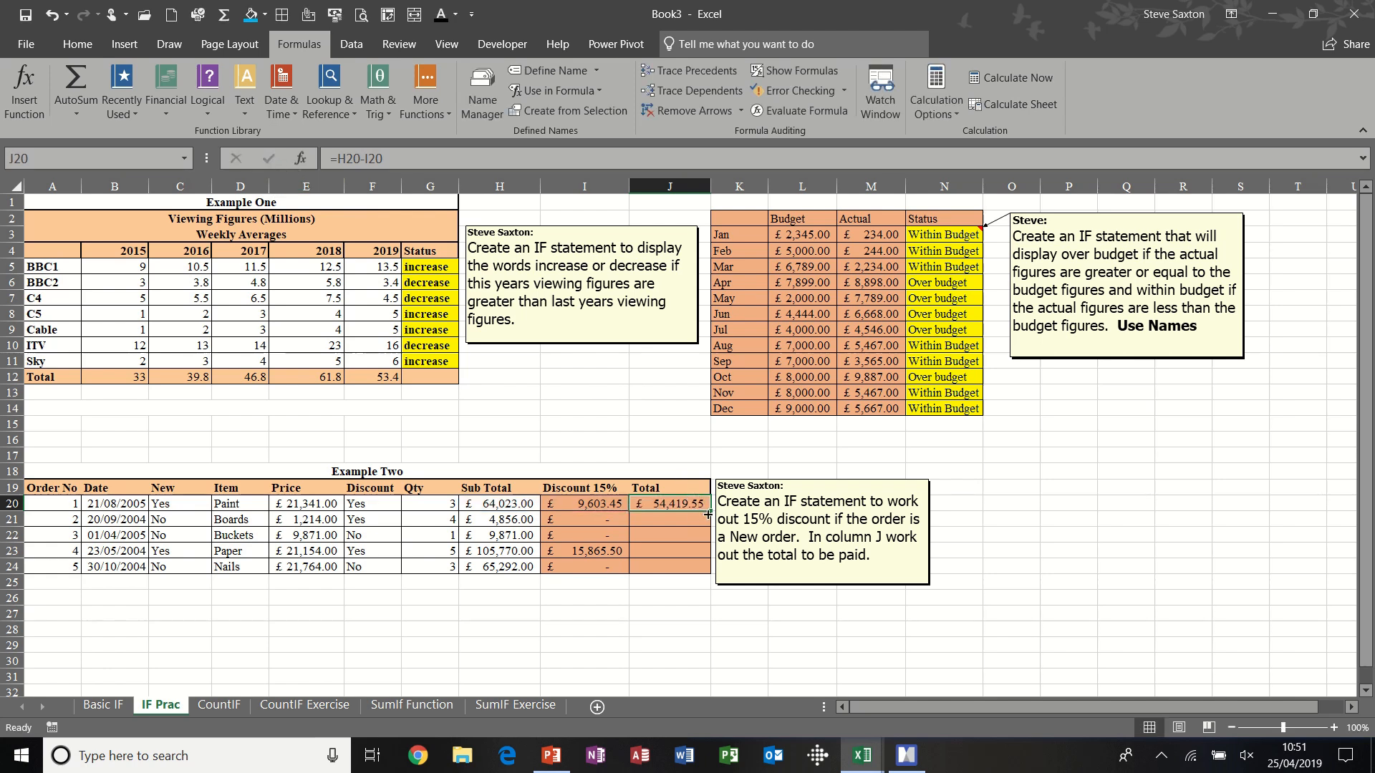
pyautogui.doubleClick(710, 511)
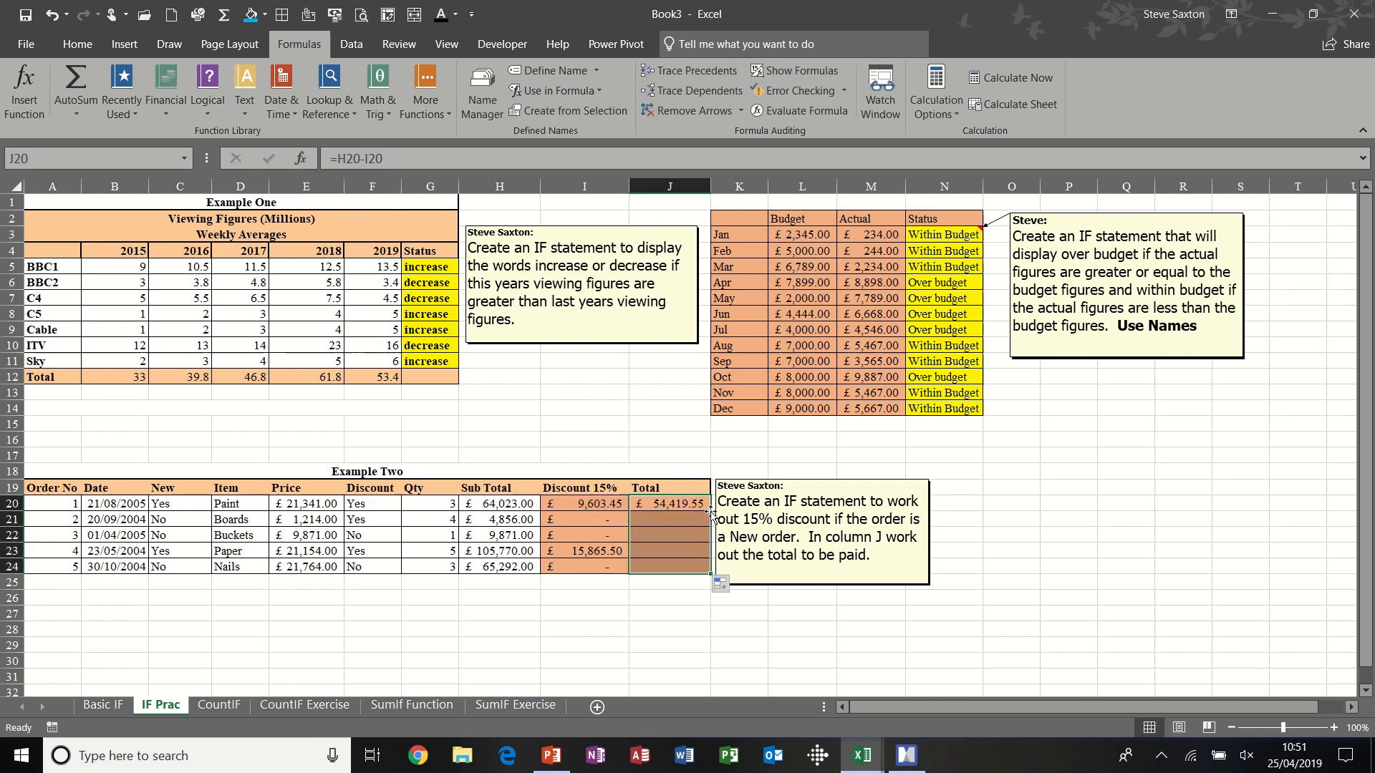
pyautogui.click(669, 529)
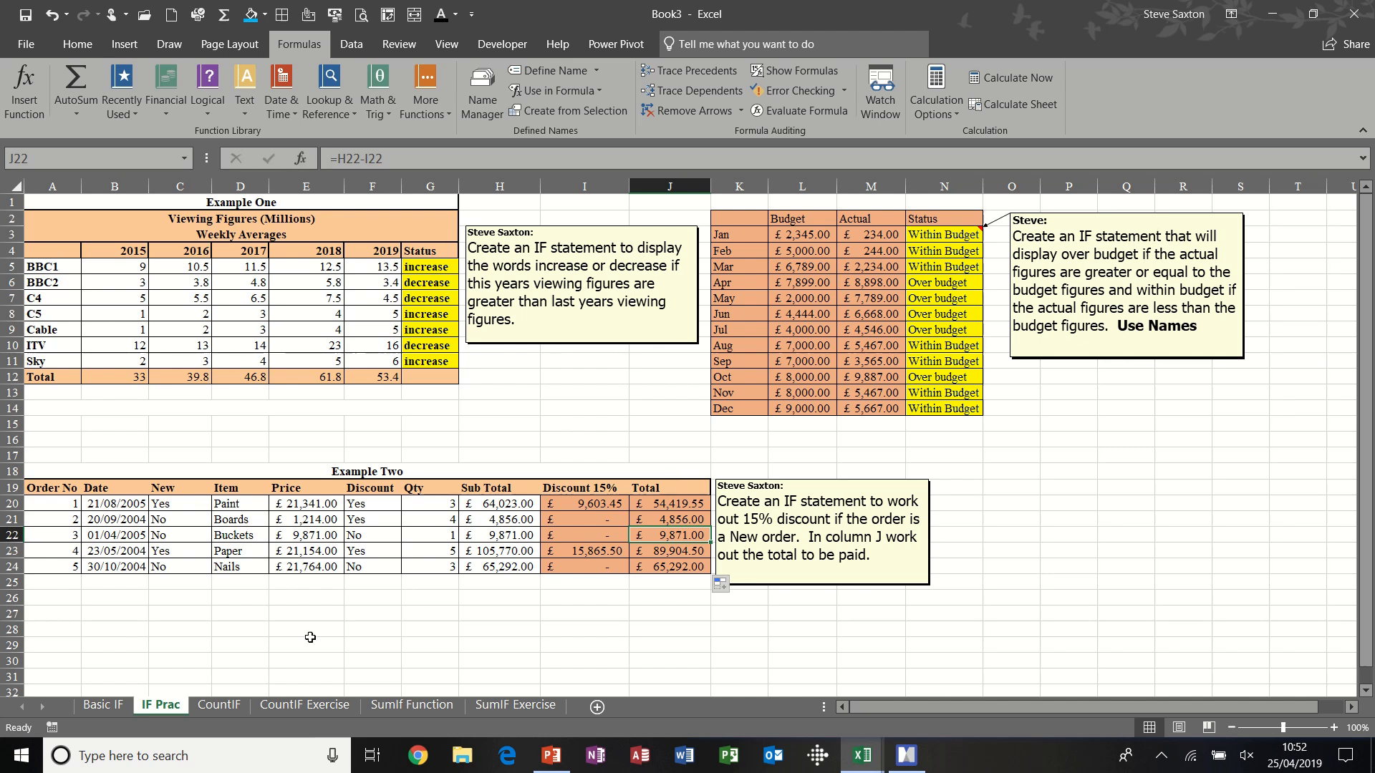
# - Open the CountIF sheet and fill the Saturday "late" entry in E5 across to Monday's G5
pyautogui.click(219, 706)
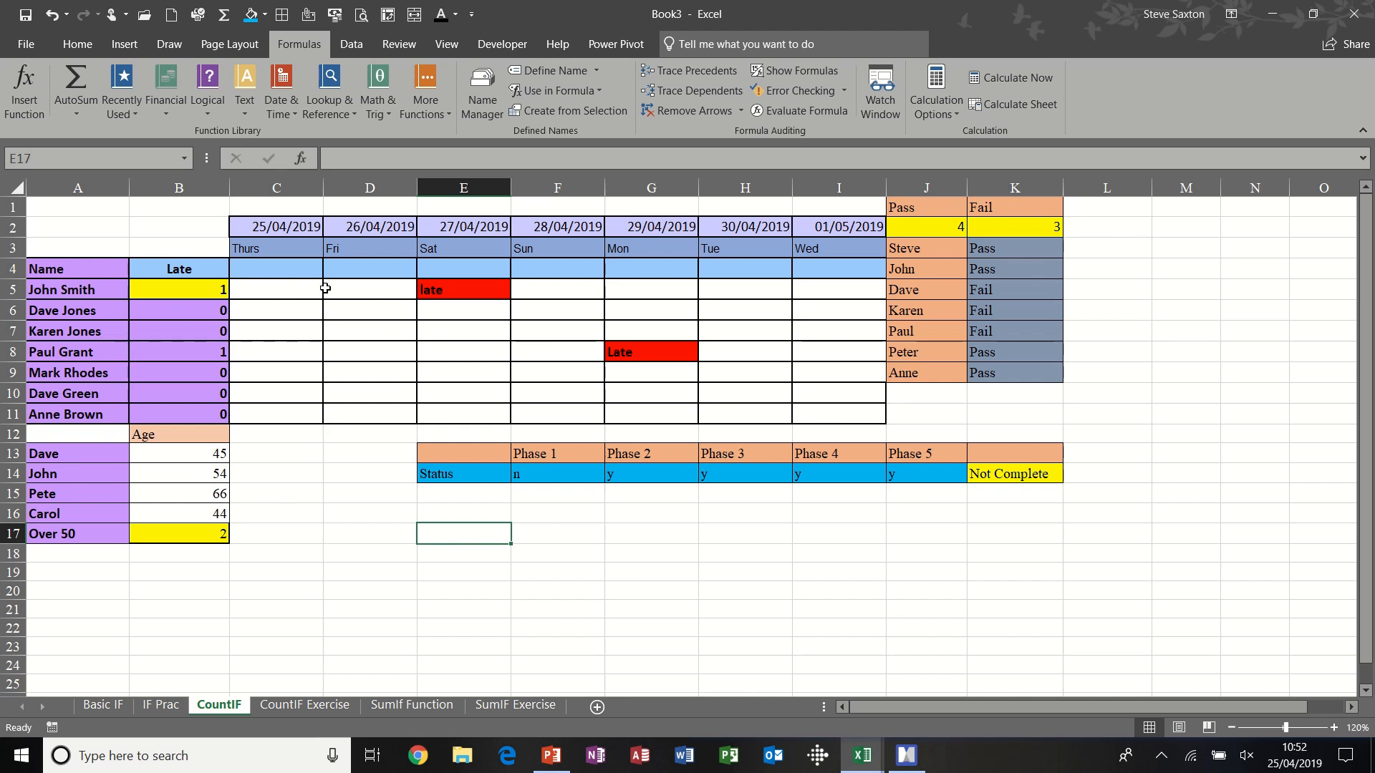
pyautogui.click(359, 288)
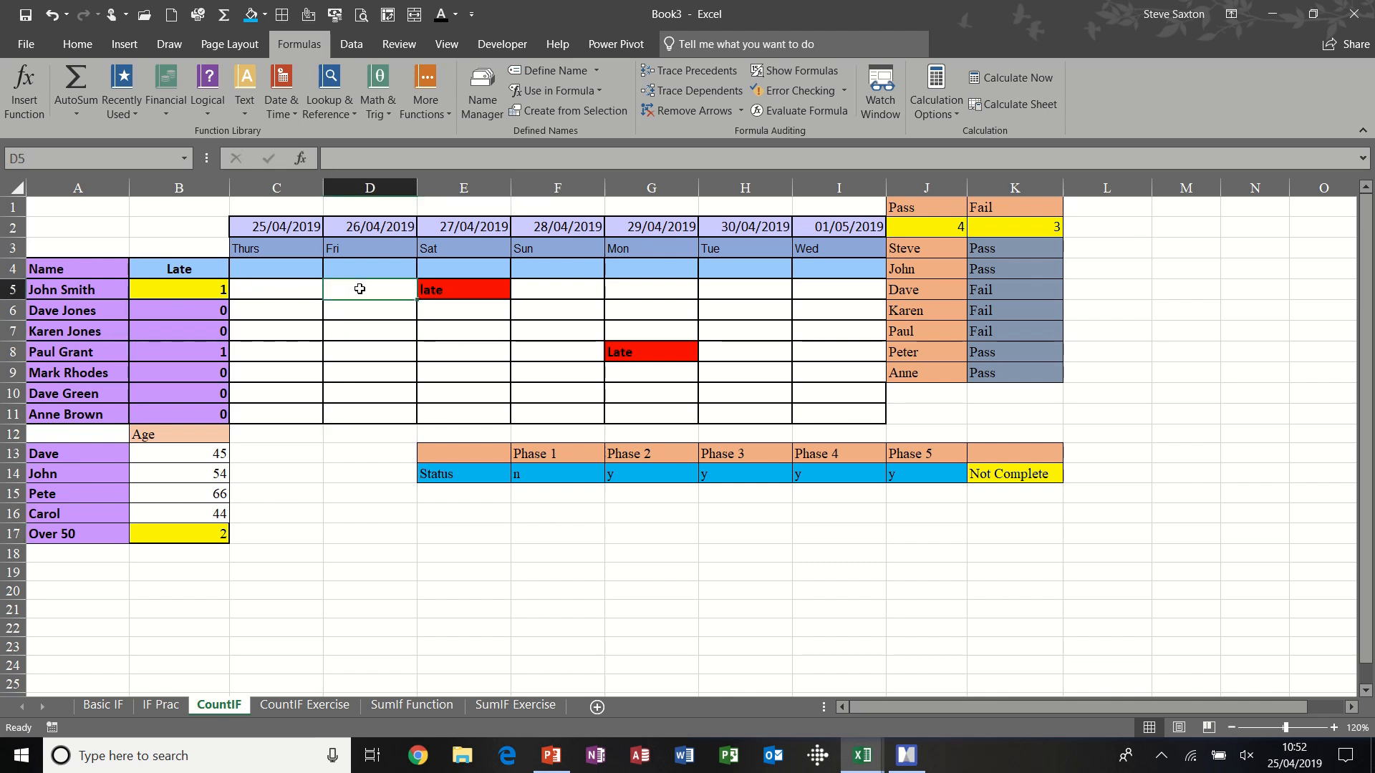
pyautogui.click(453, 286)
pyautogui.moveTo(505, 295); pyautogui.dragTo(687, 298)
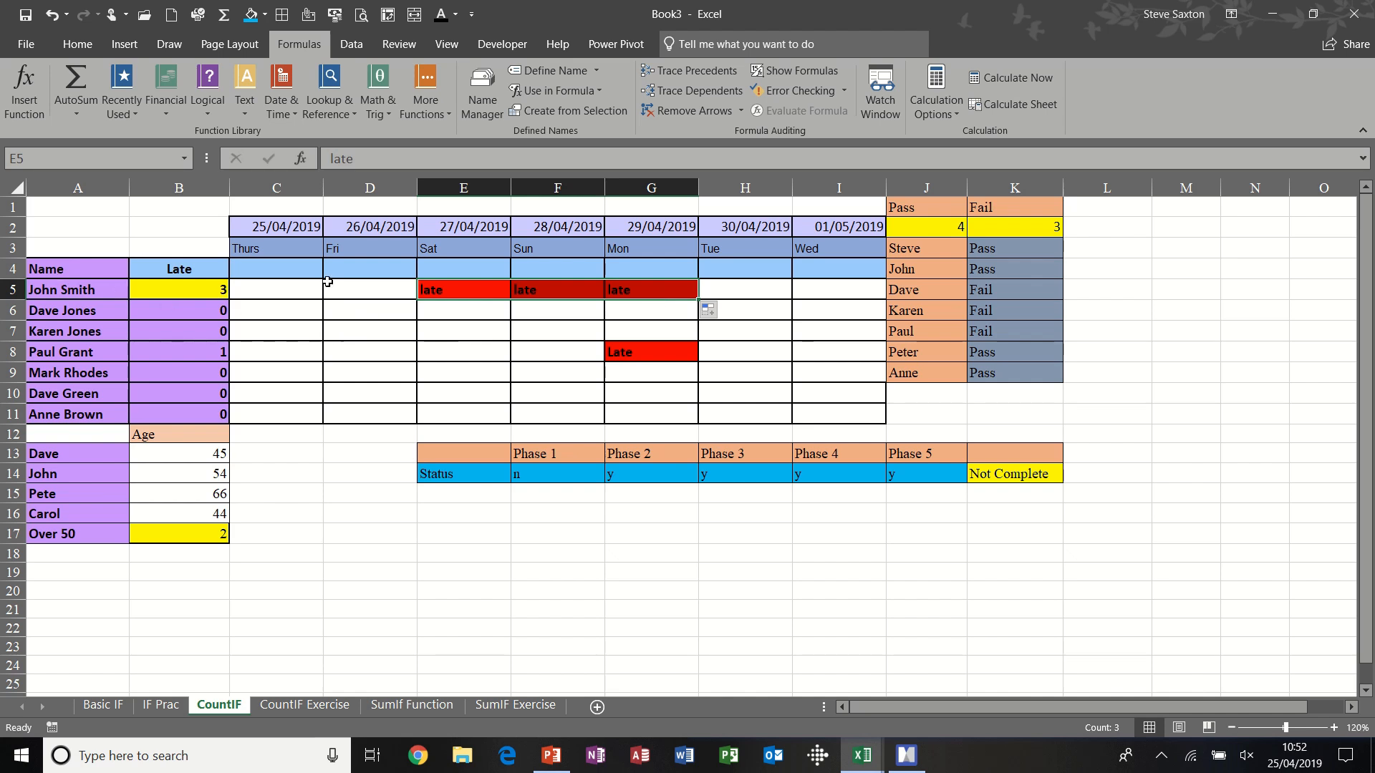
# - Check the range names assigned to the attendance rows C5:I5 and C6:I6
pyautogui.moveTo(265, 289); pyautogui.dragTo(817, 289)
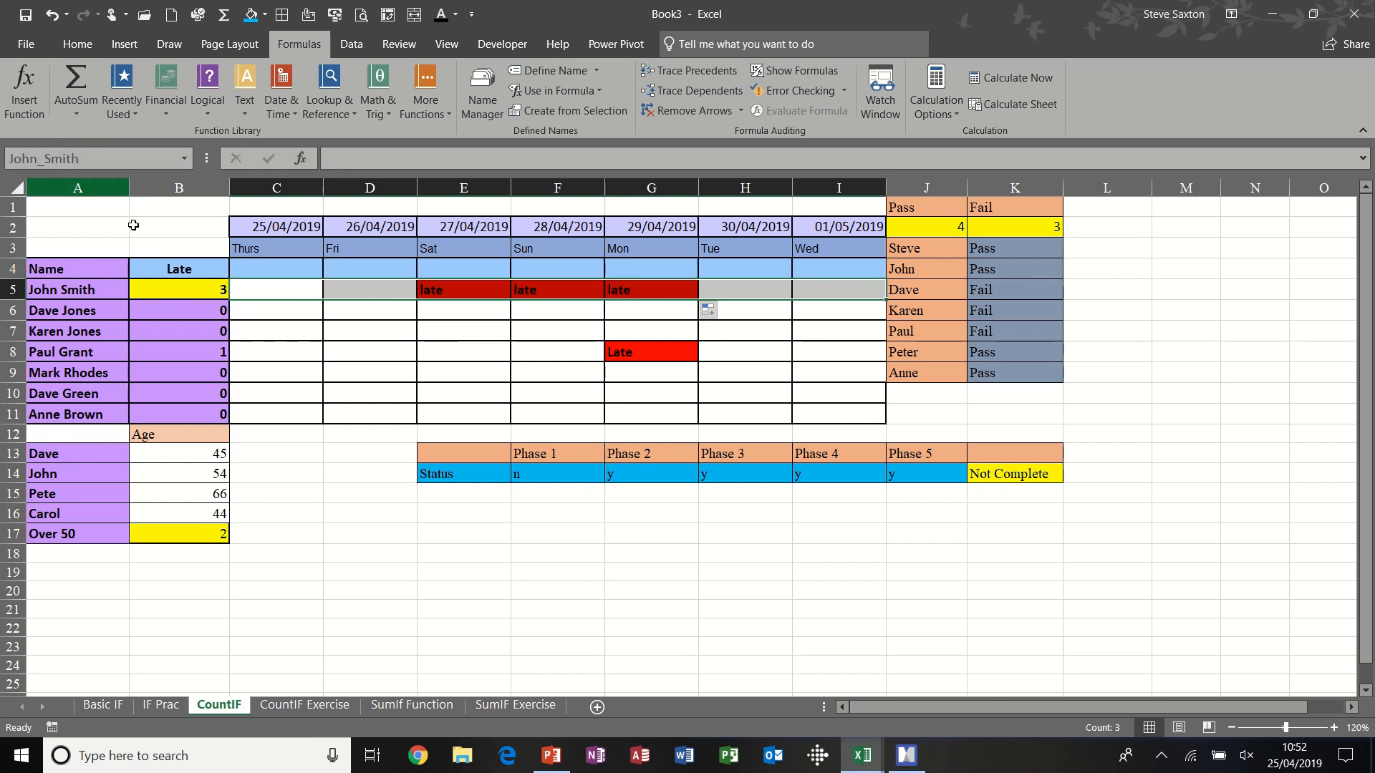
pyautogui.moveTo(277, 309); pyautogui.dragTo(819, 308)
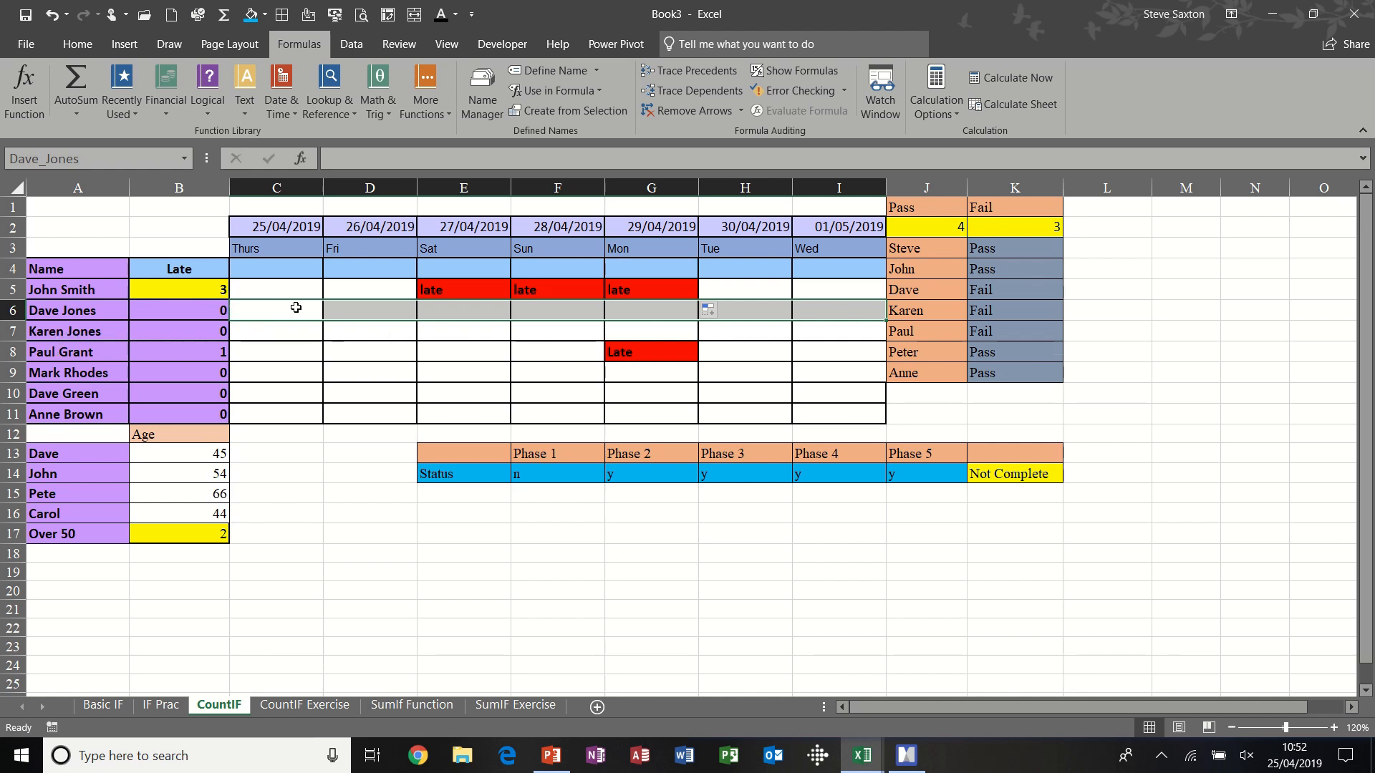
# - Clear the Late count in B5 and re-enter it as a COUNTIF of "late" over the named range for C5:I5
pyautogui.click(183, 288)
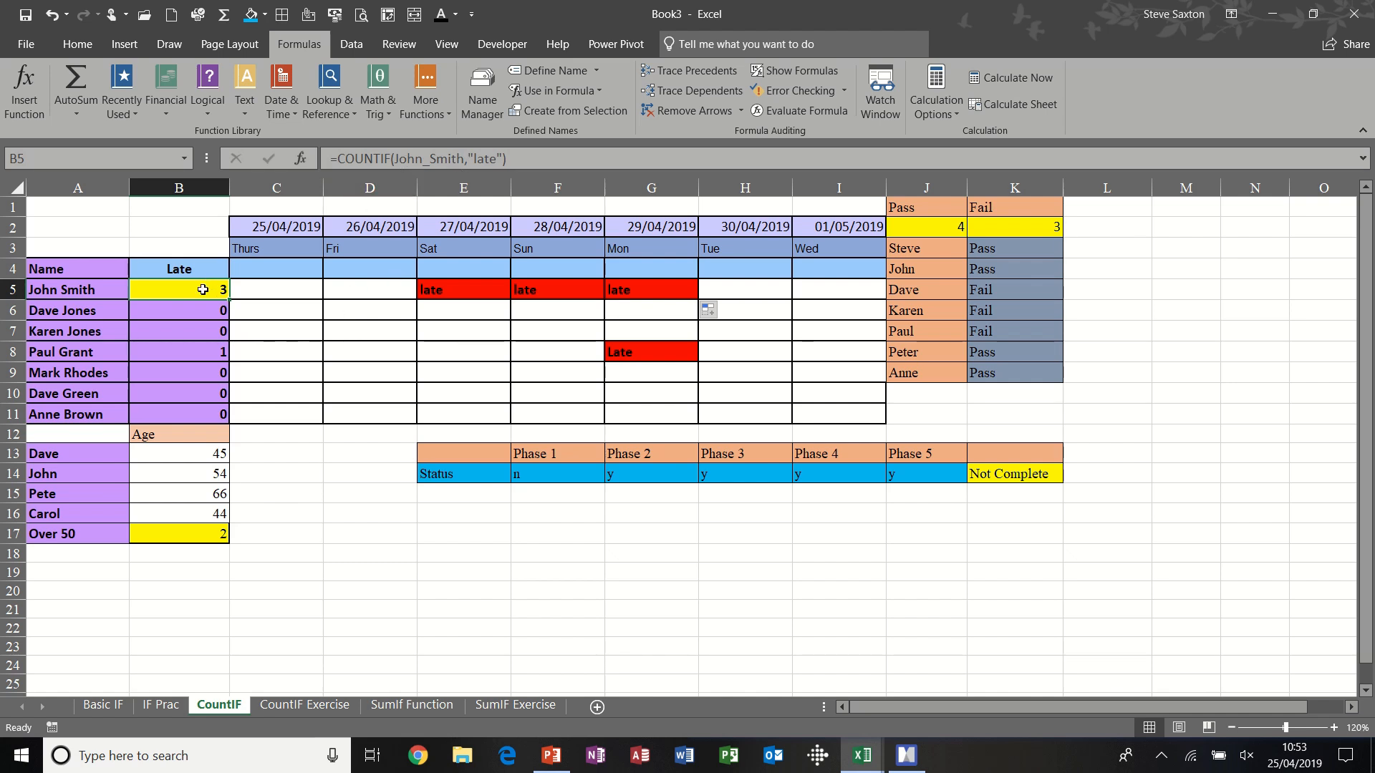
pyautogui.press('Delete')
pyautogui.write('=cou')
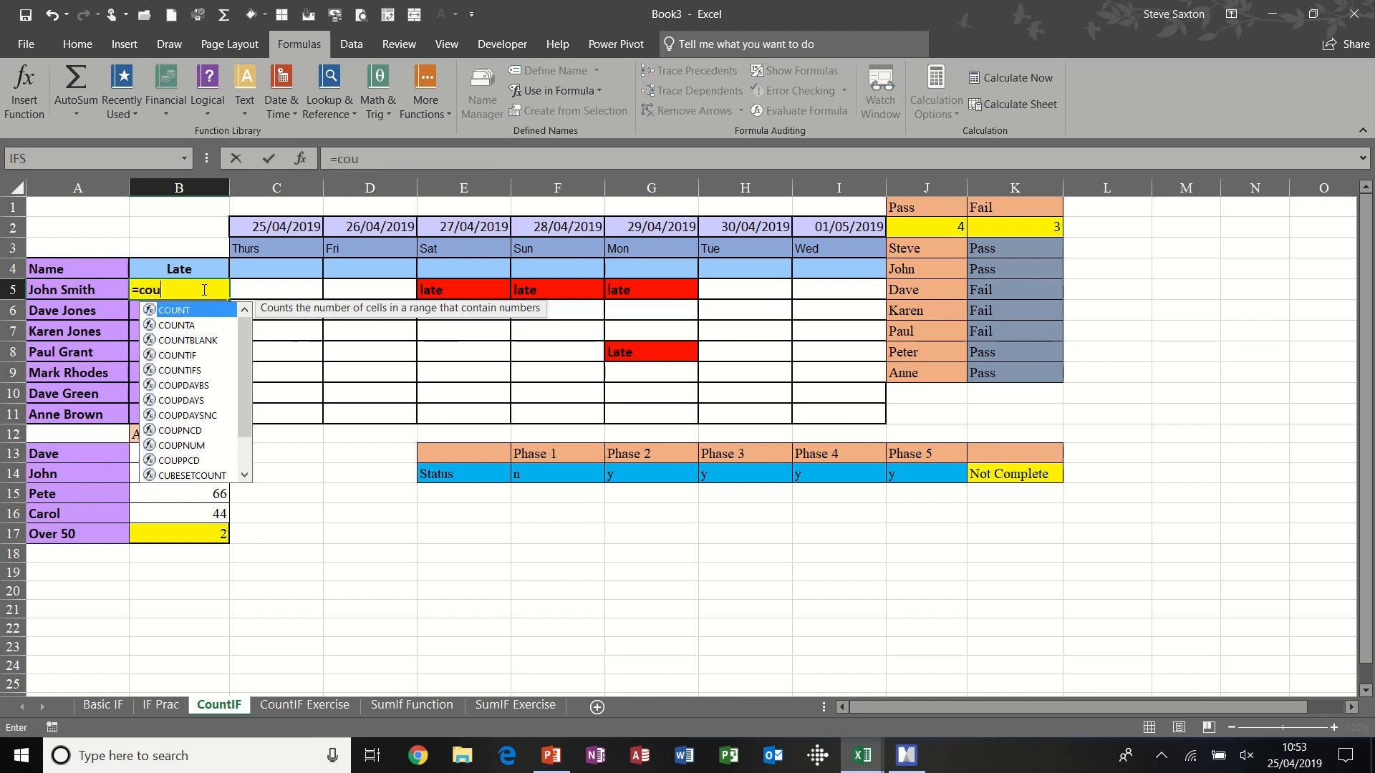
pyautogui.write('n')
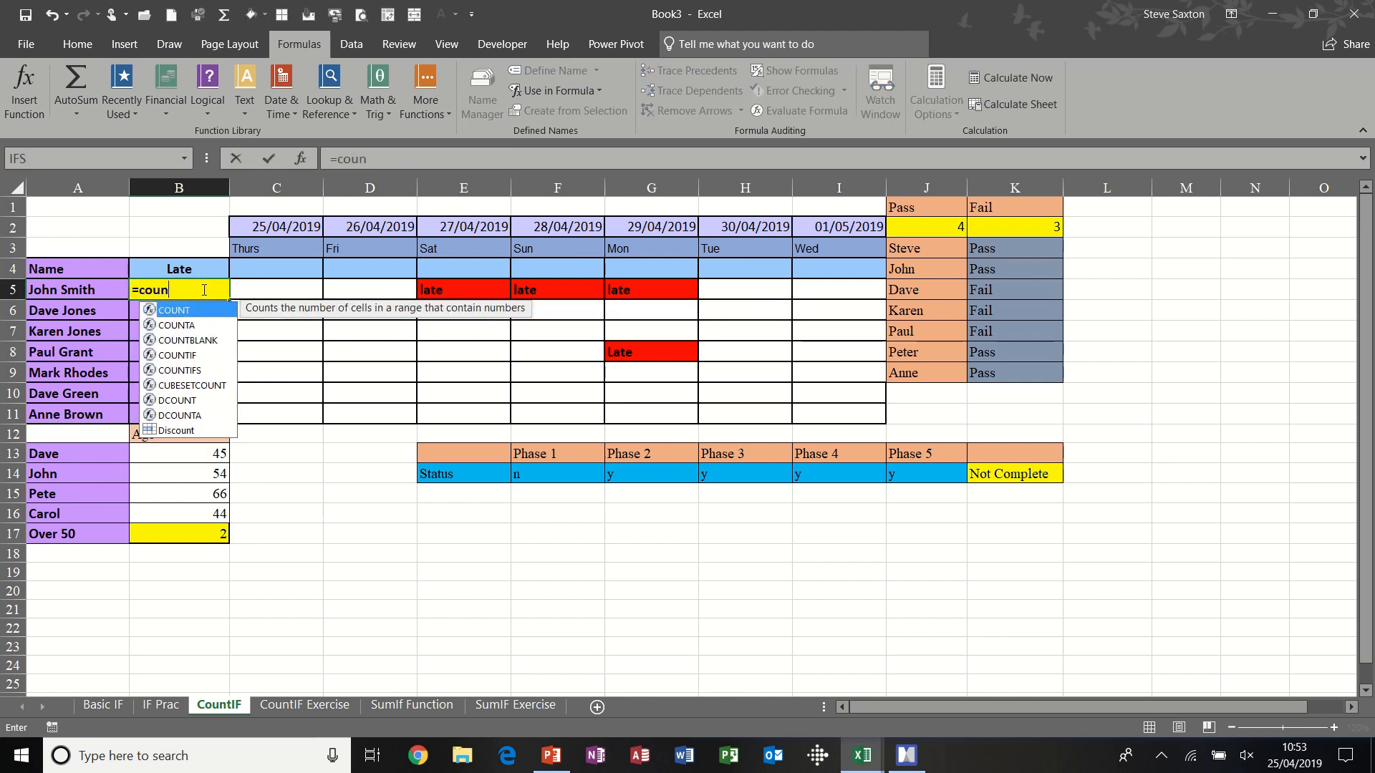
pyautogui.write('tif')
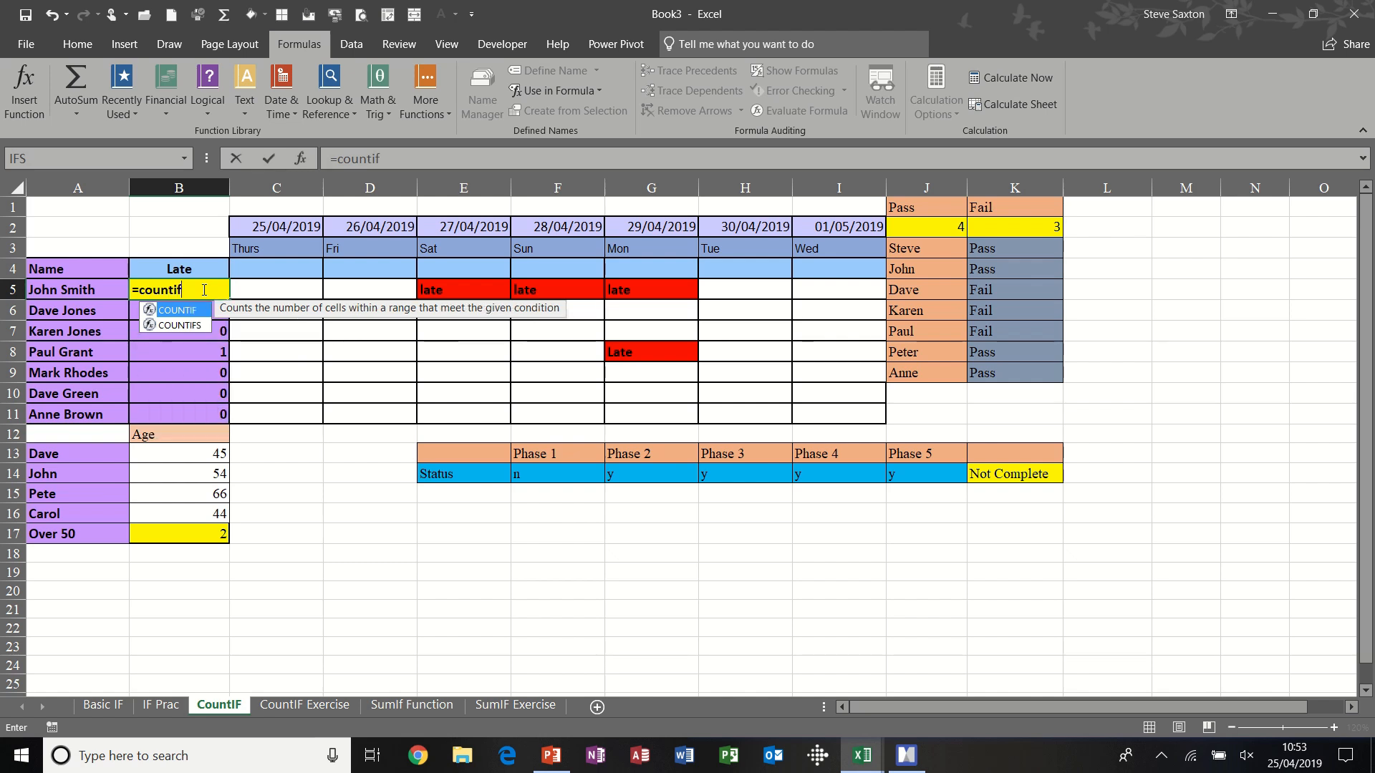
pyautogui.write('(')
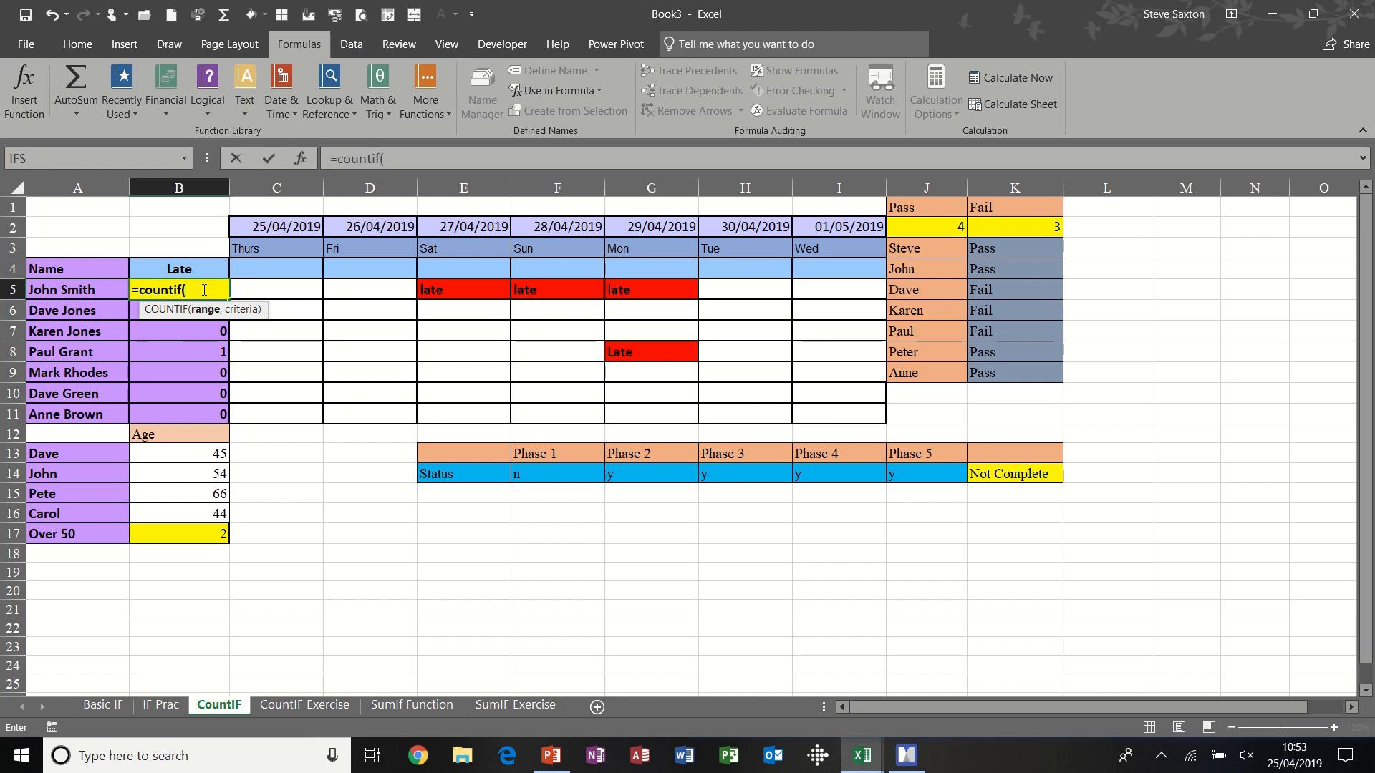
pyautogui.write('john')
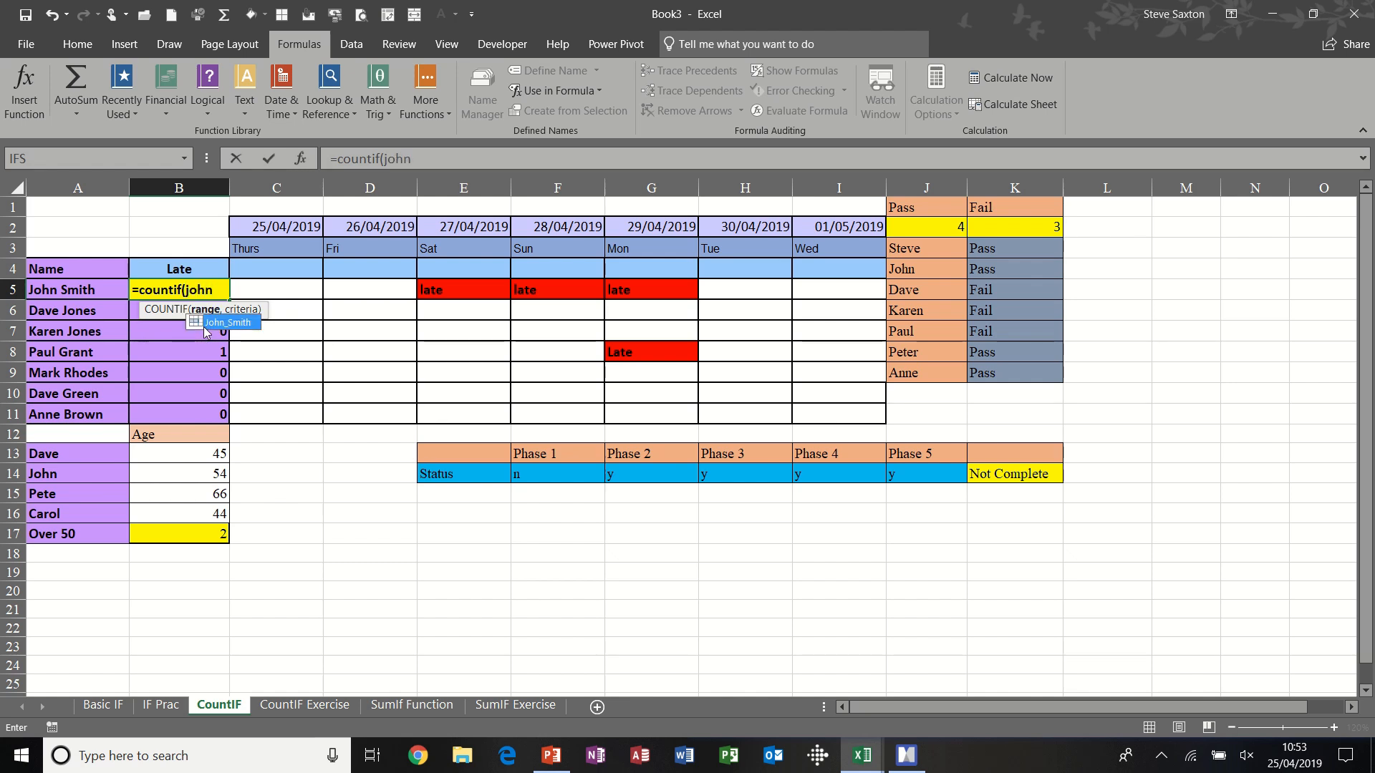
pyautogui.doubleClick(219, 325)
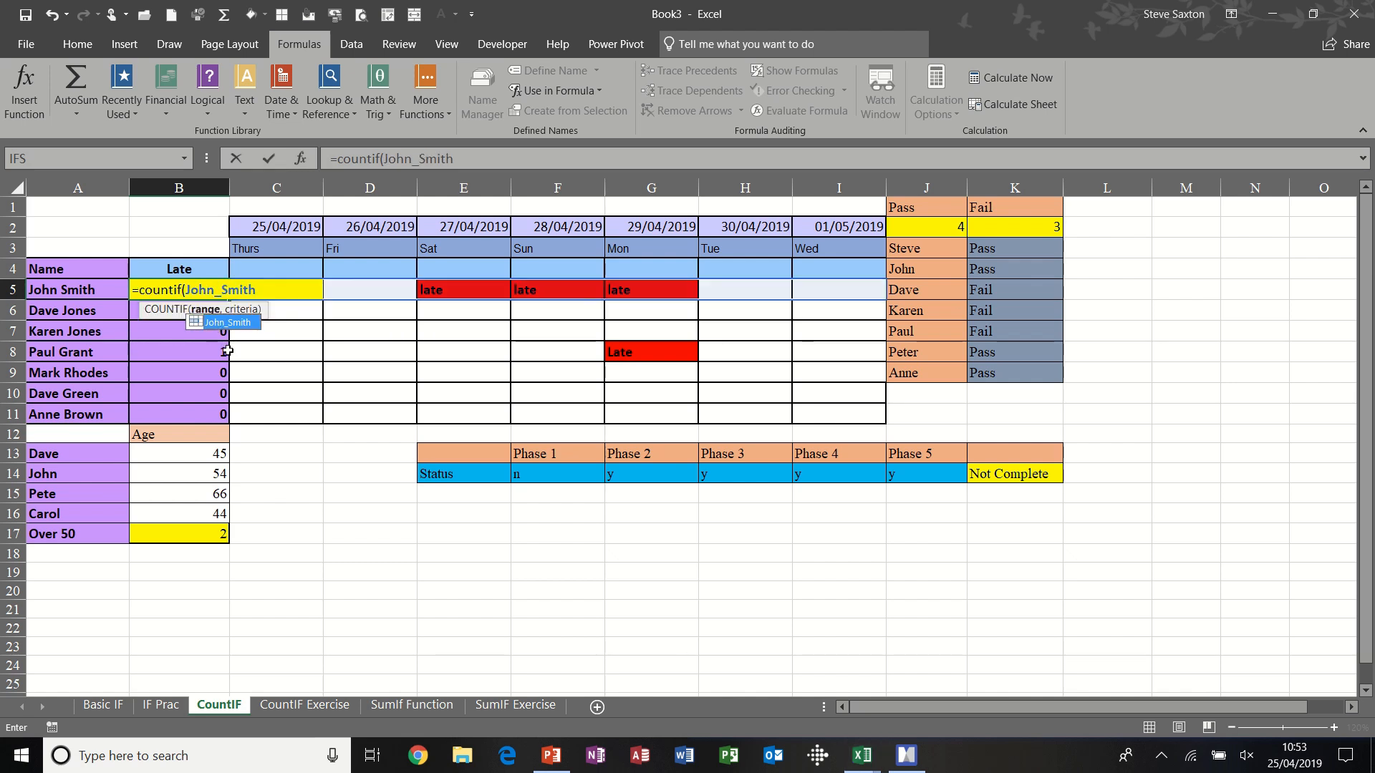
pyautogui.write(',"late')
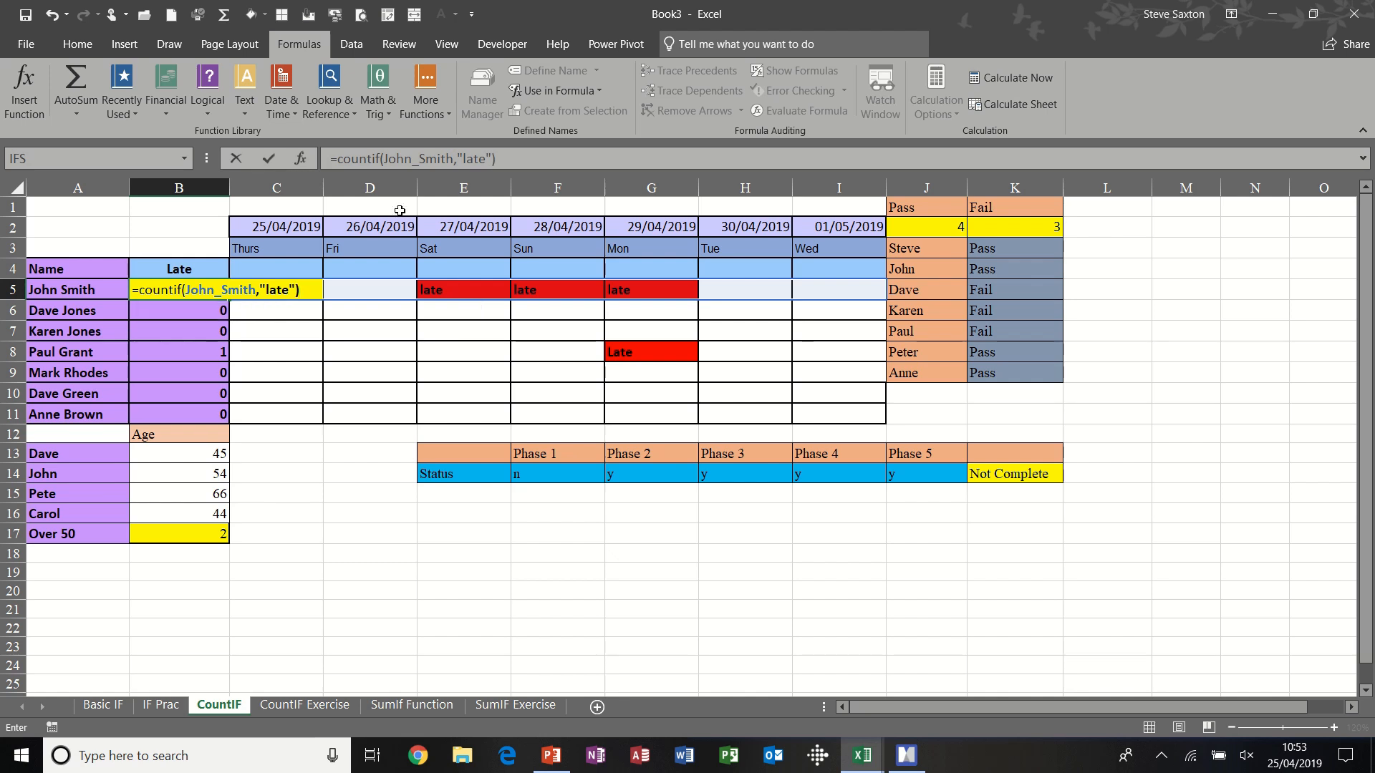
pyautogui.click(269, 159)
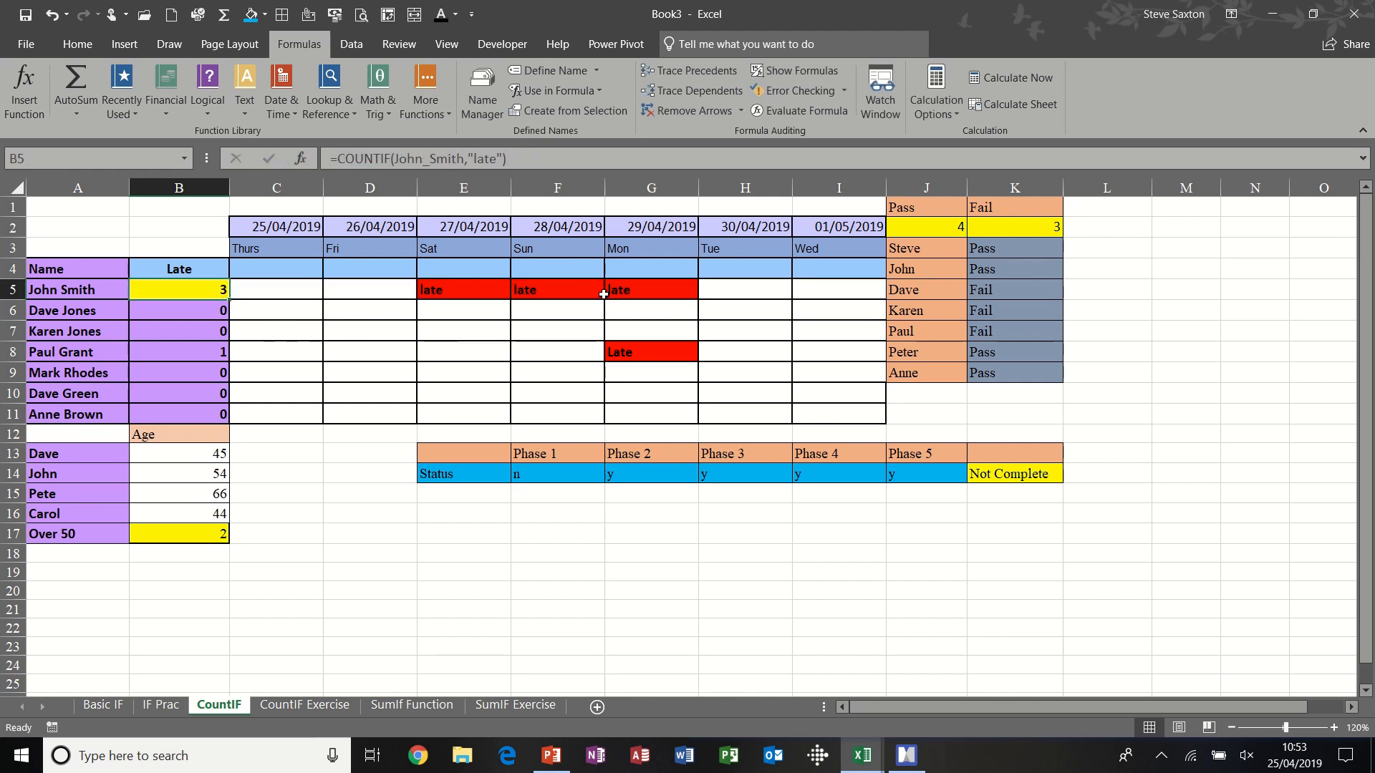
# - Fill the "late" entry in G5 across to Wednesday's I5
pyautogui.click(692, 293)
pyautogui.moveTo(698, 300); pyautogui.dragTo(836, 292)
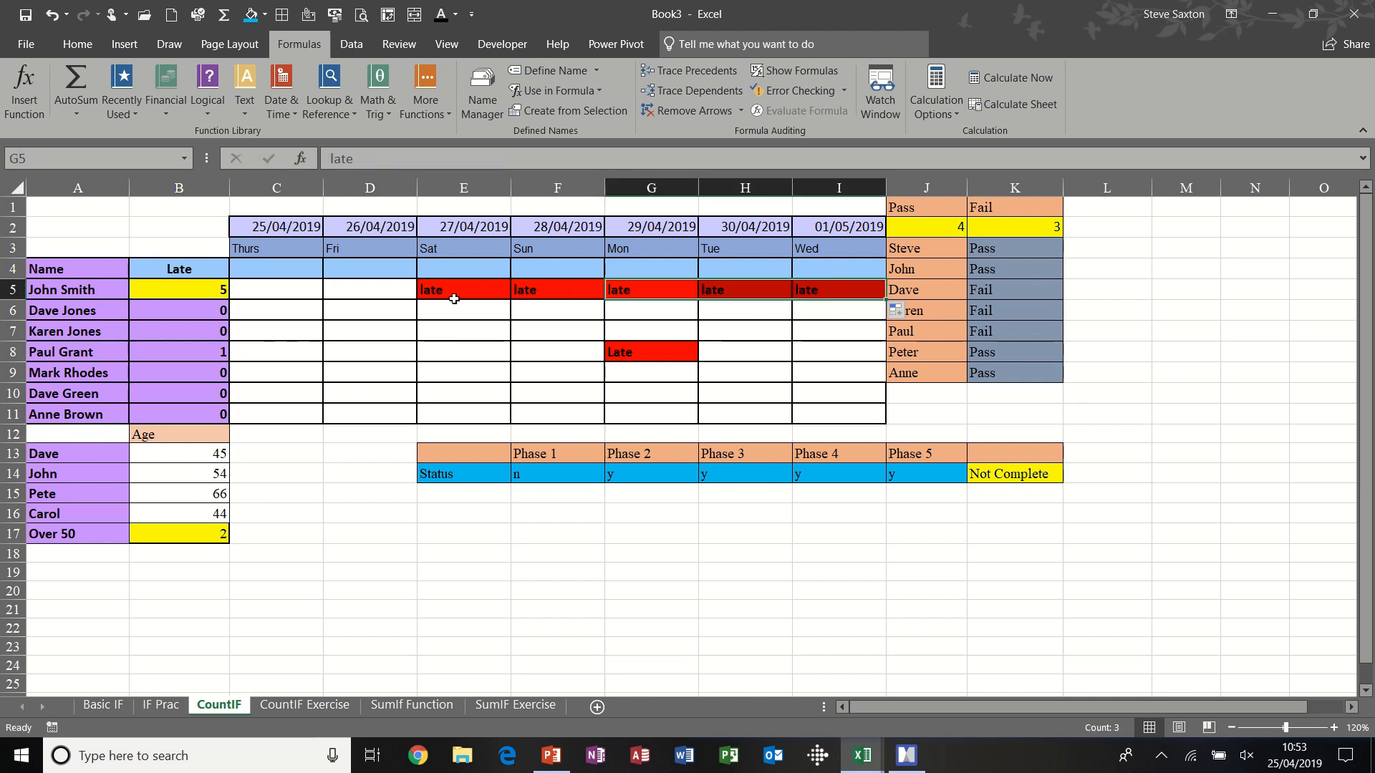
pyautogui.click(393, 292)
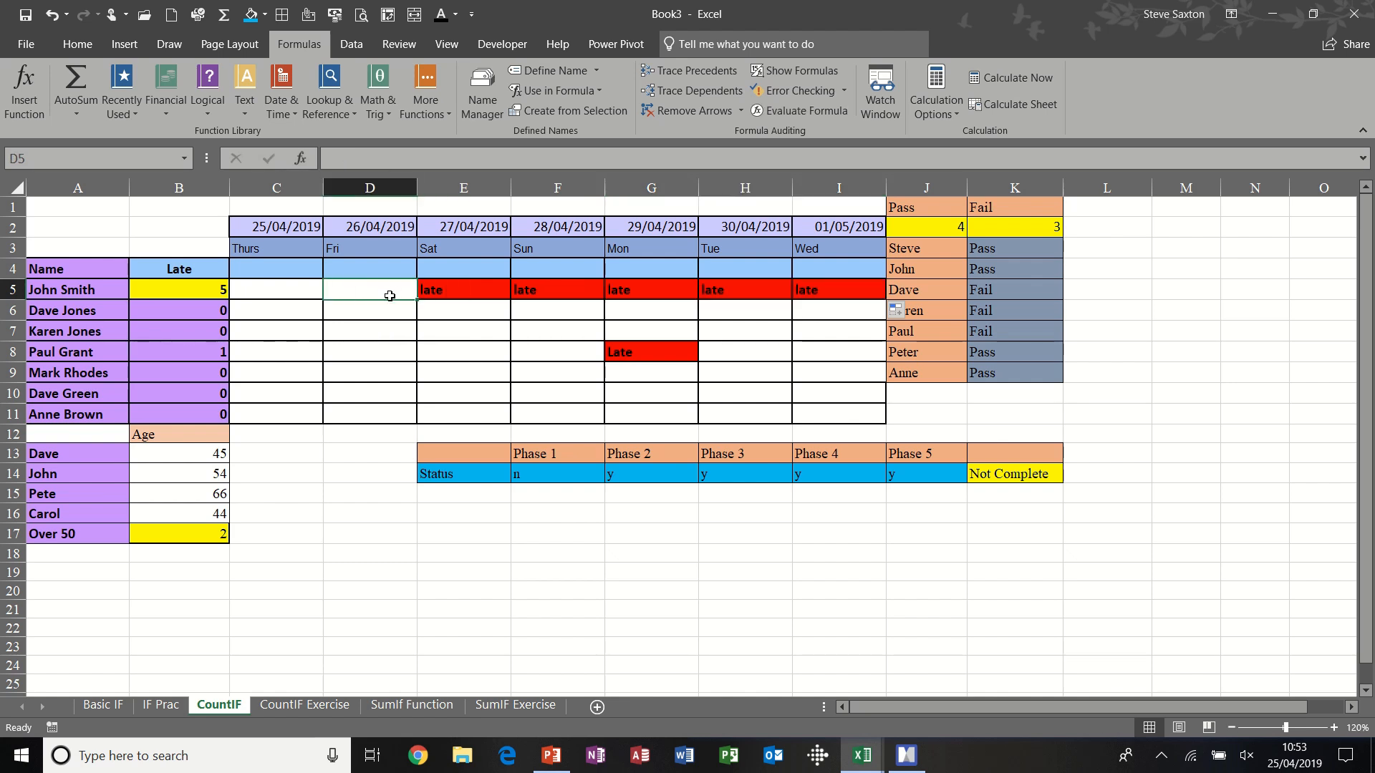
# - Review the range and criterion of the Over 50 count formula in B17 against the ages above it
pyautogui.click(192, 533)
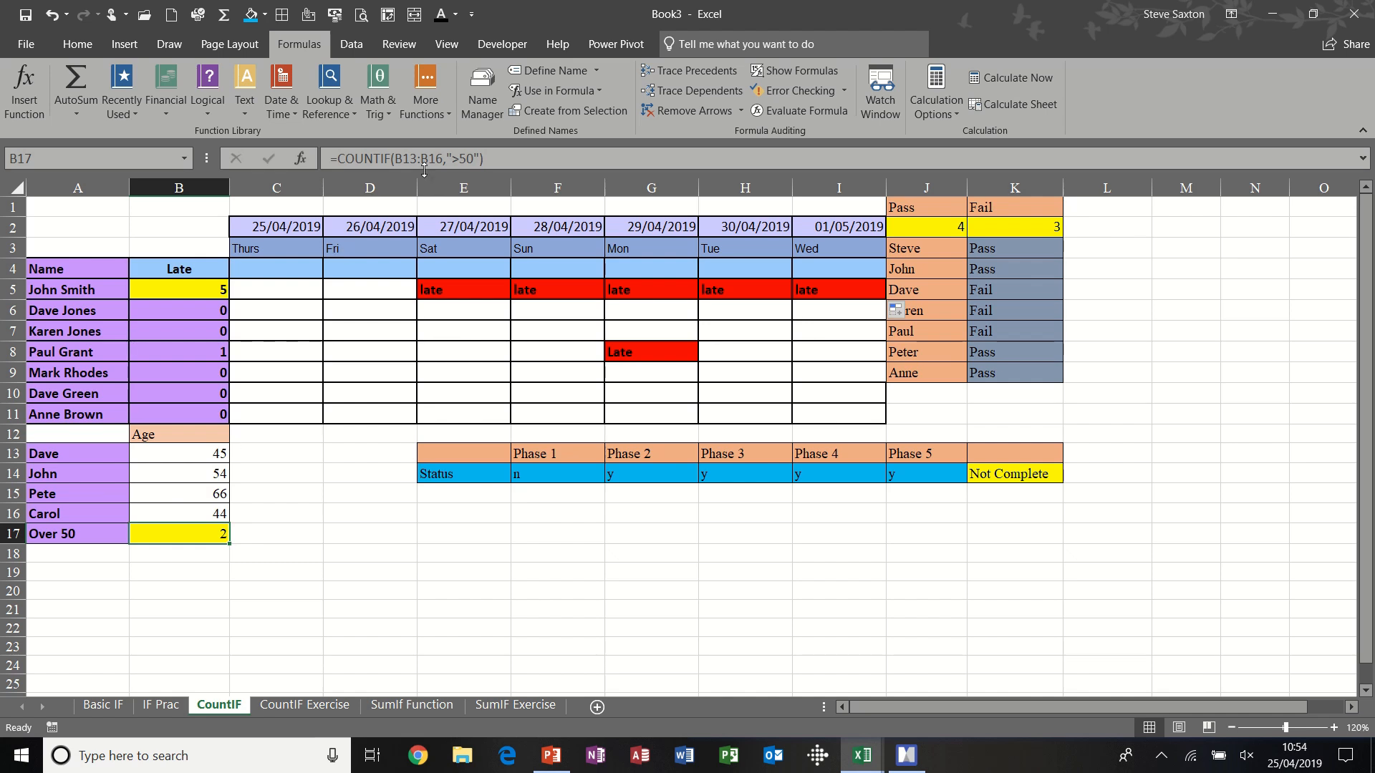
pyautogui.moveTo(394, 158); pyautogui.dragTo(448, 159)
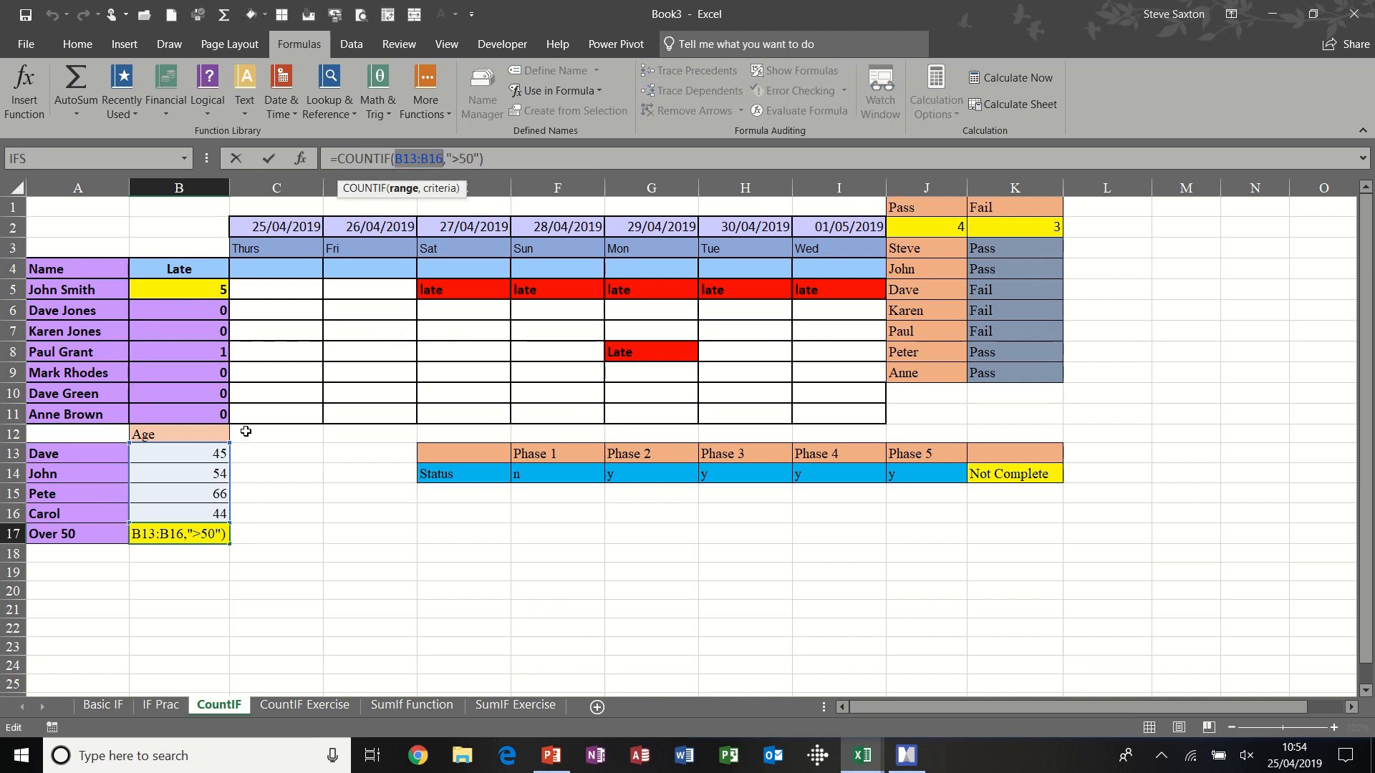
pyautogui.click(268, 159)
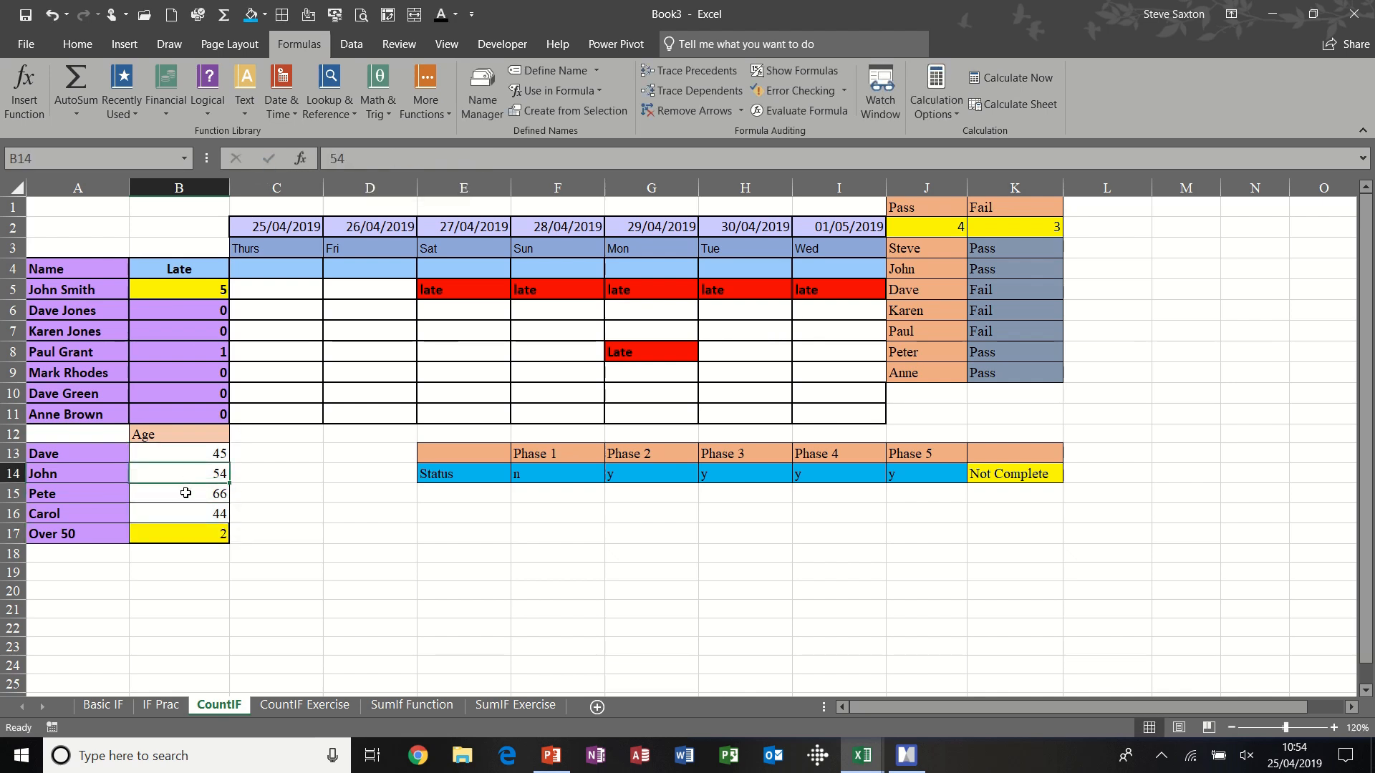
pyautogui.click(188, 495)
# - Clear the Over 50 count in B17 and re-enter it as a COUNTIF of ">50" over the ages in B13:B16
pyautogui.click(185, 533)
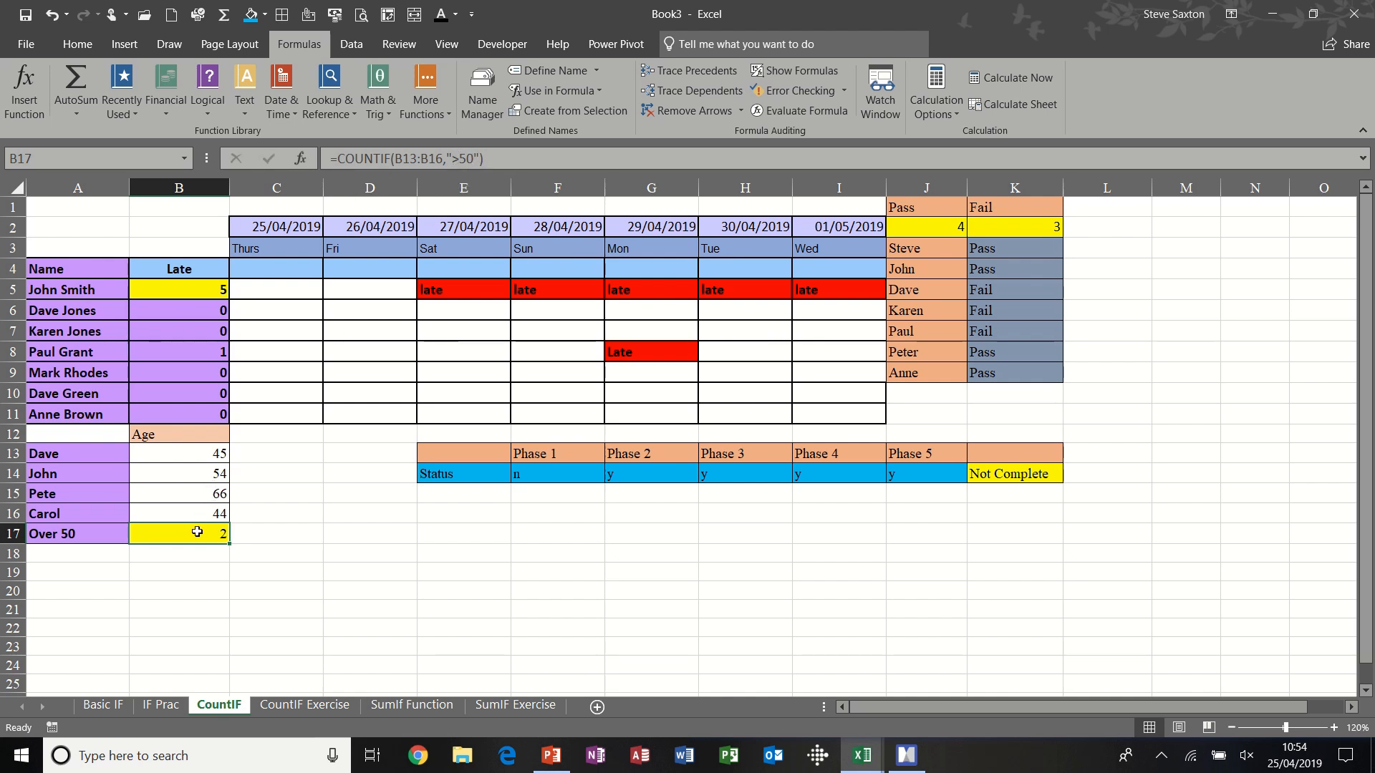
pyautogui.press('Delete')
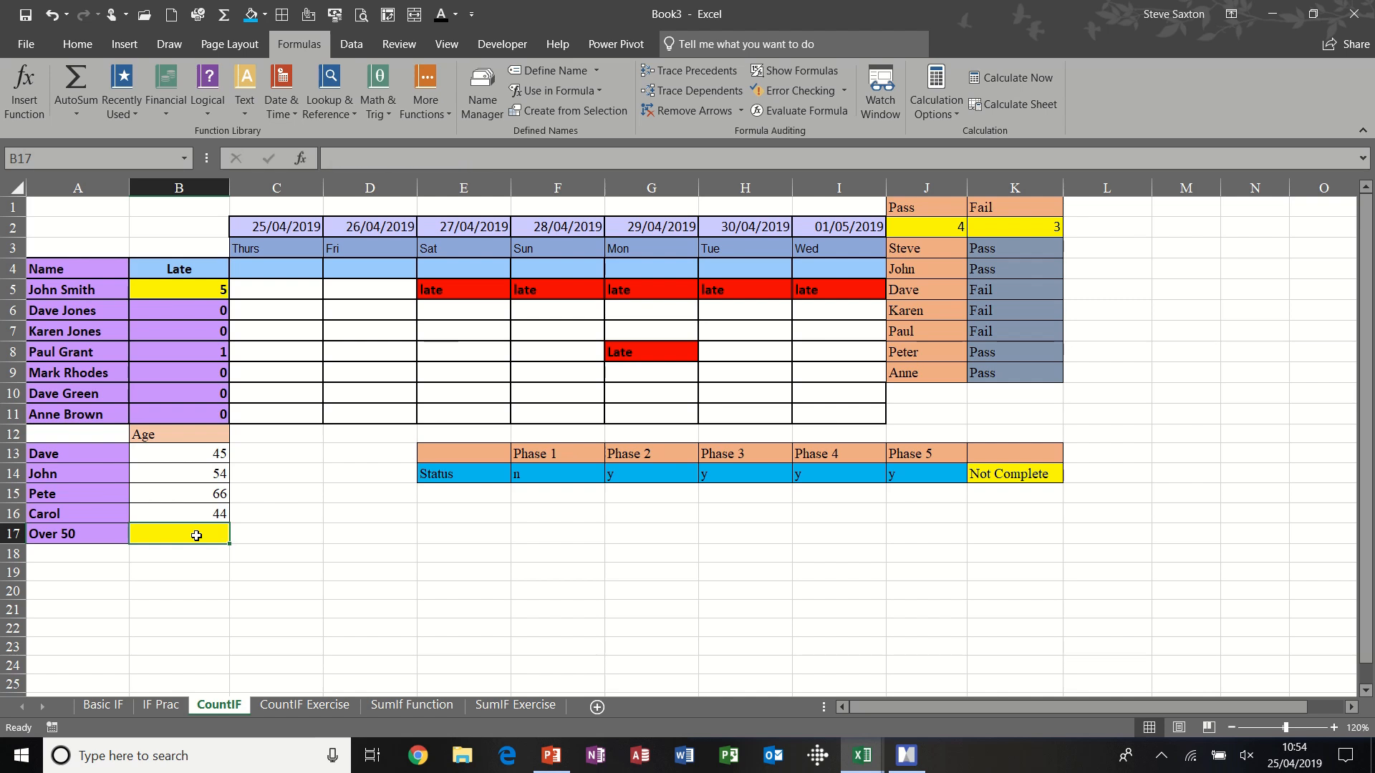
pyautogui.write('=co')
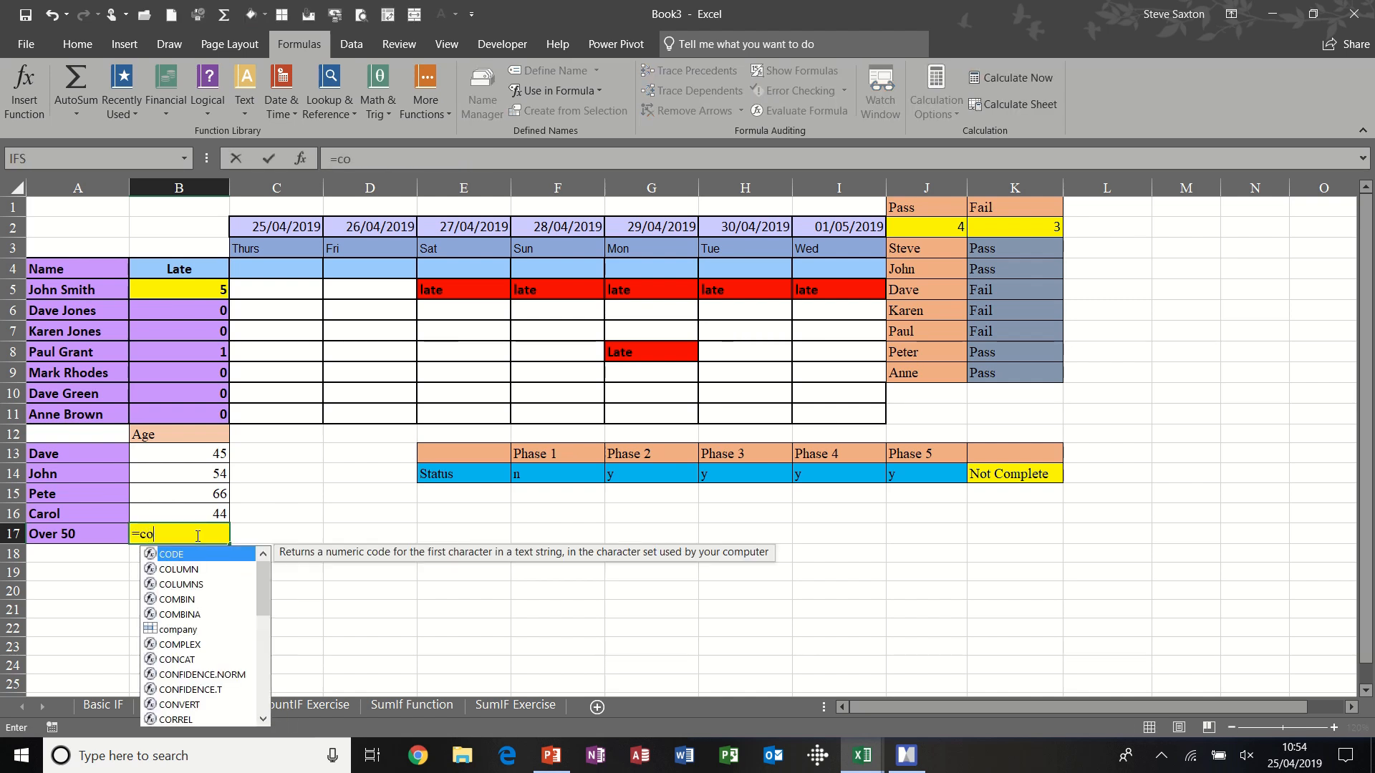
pyautogui.write('untif(')
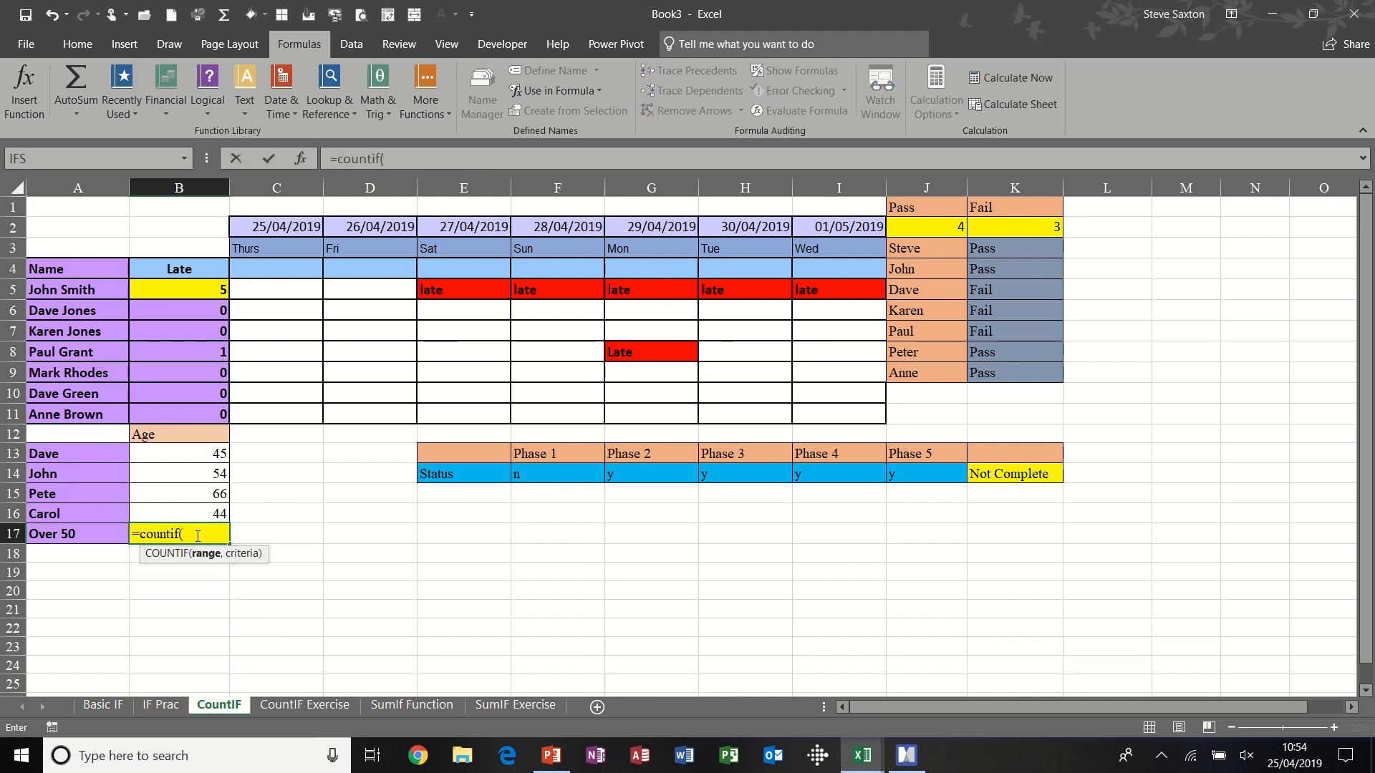
pyautogui.moveTo(197, 454); pyautogui.dragTo(197, 510)
pyautogui.write(',')
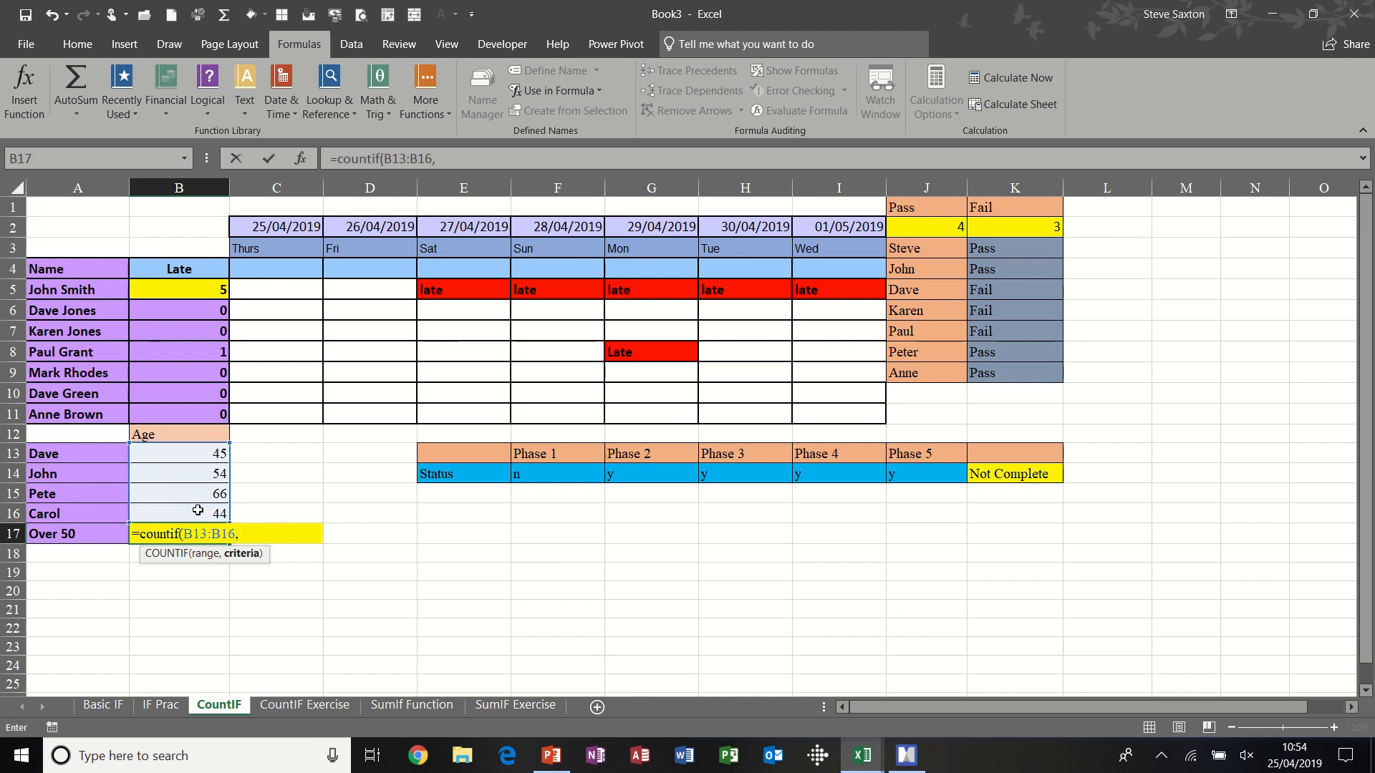
pyautogui.write('">50"')
pyautogui.click(273, 160)
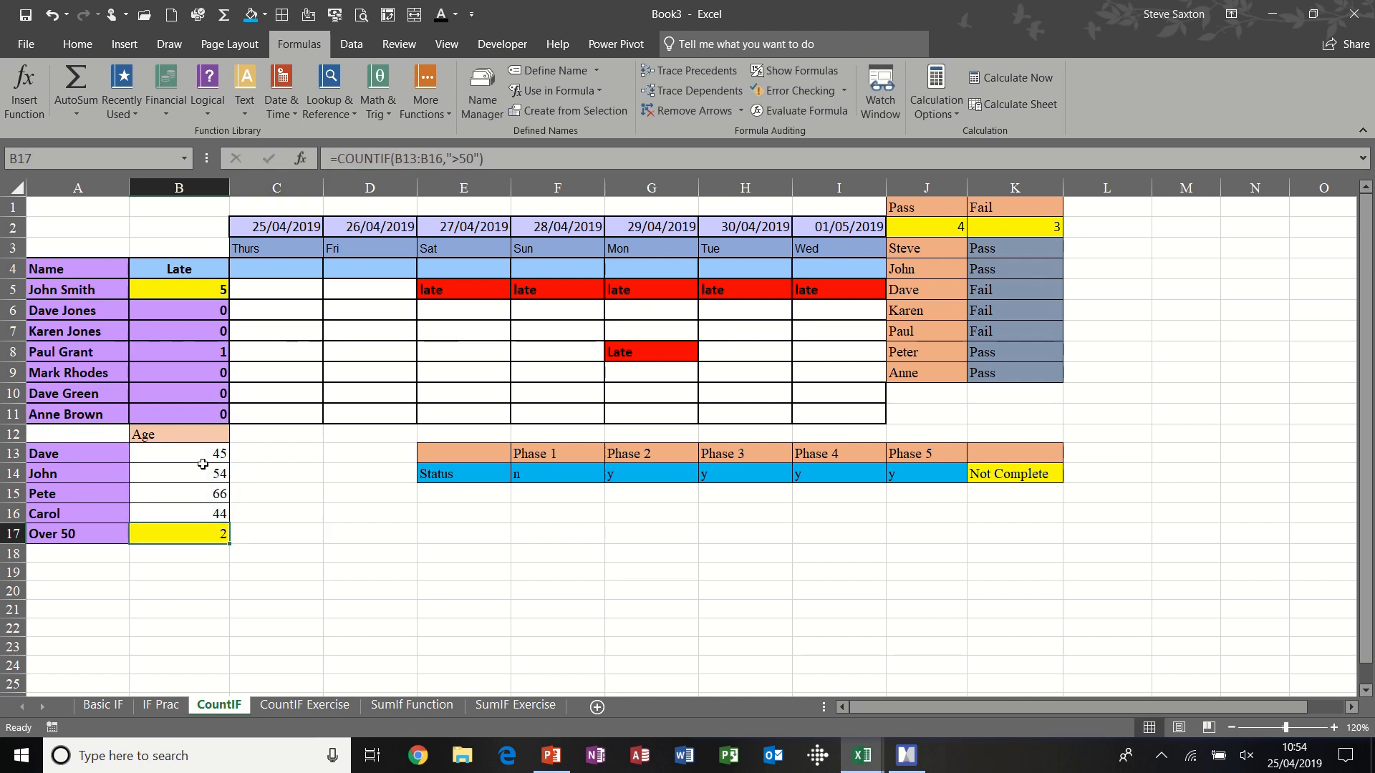
# - Set the first age in the Age list, cell B13, to 55
pyautogui.click(203, 458)
pyautogui.write('55')
pyautogui.press('Return')
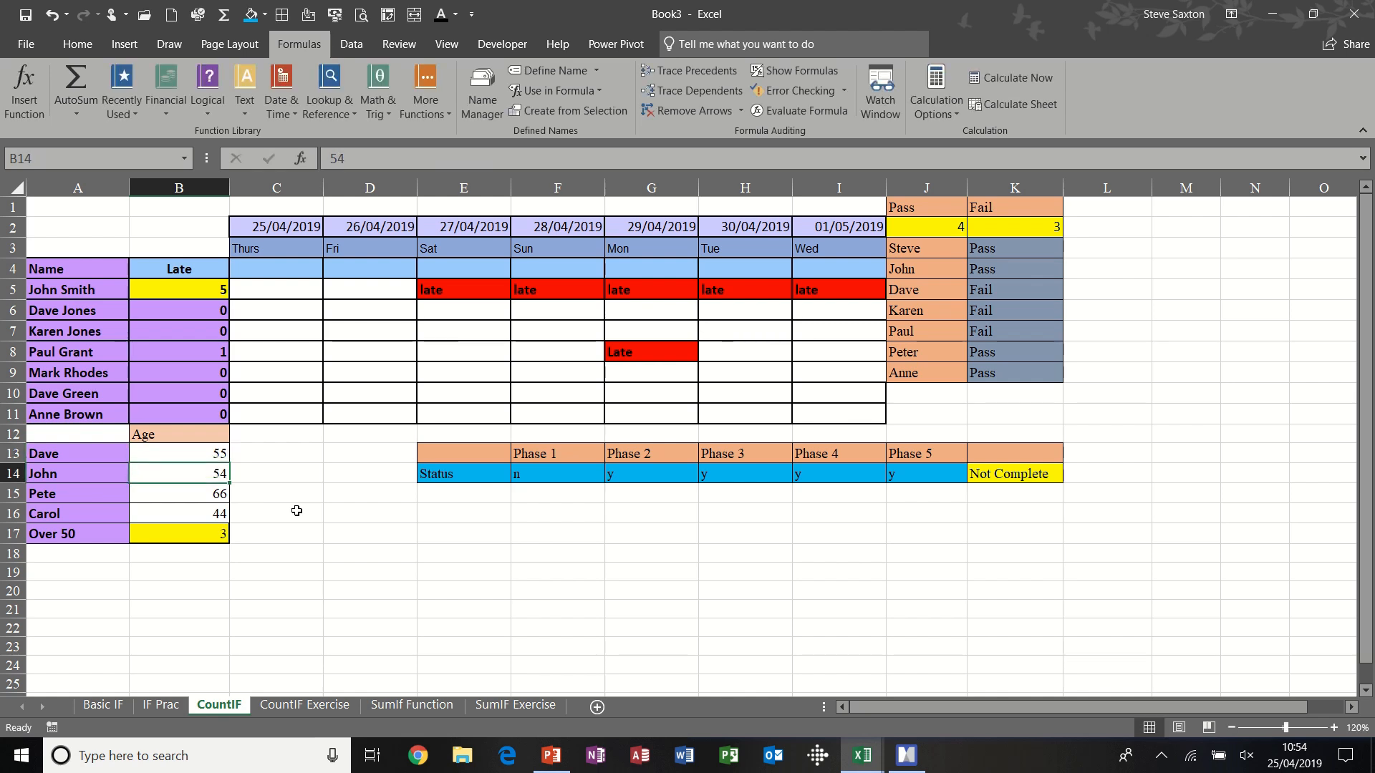
# - Check the Pass and Fail count formulas in J2 and K2 and the range name assigned to K3:K9
pyautogui.click(940, 222)
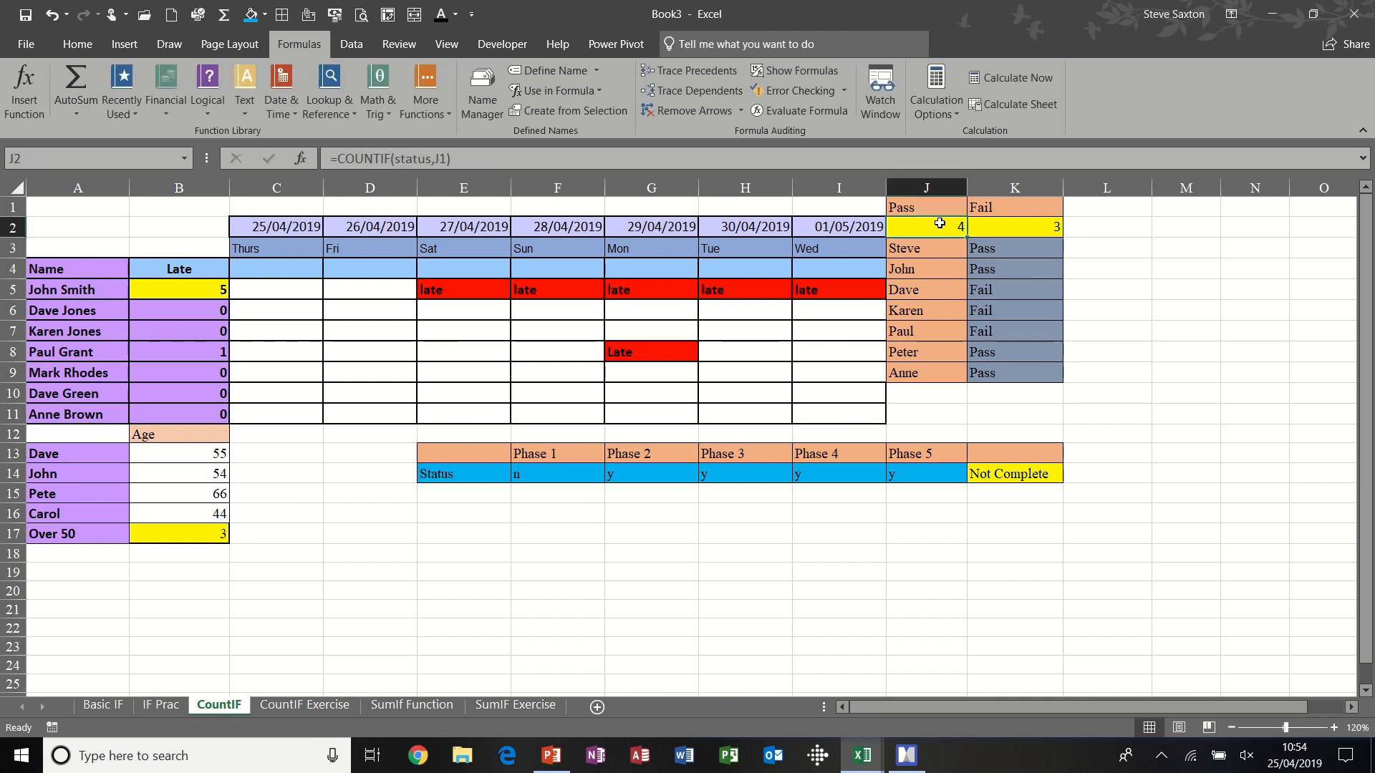
pyautogui.click(992, 225)
pyautogui.click(988, 247)
pyautogui.moveTo(988, 247); pyautogui.dragTo(989, 375)
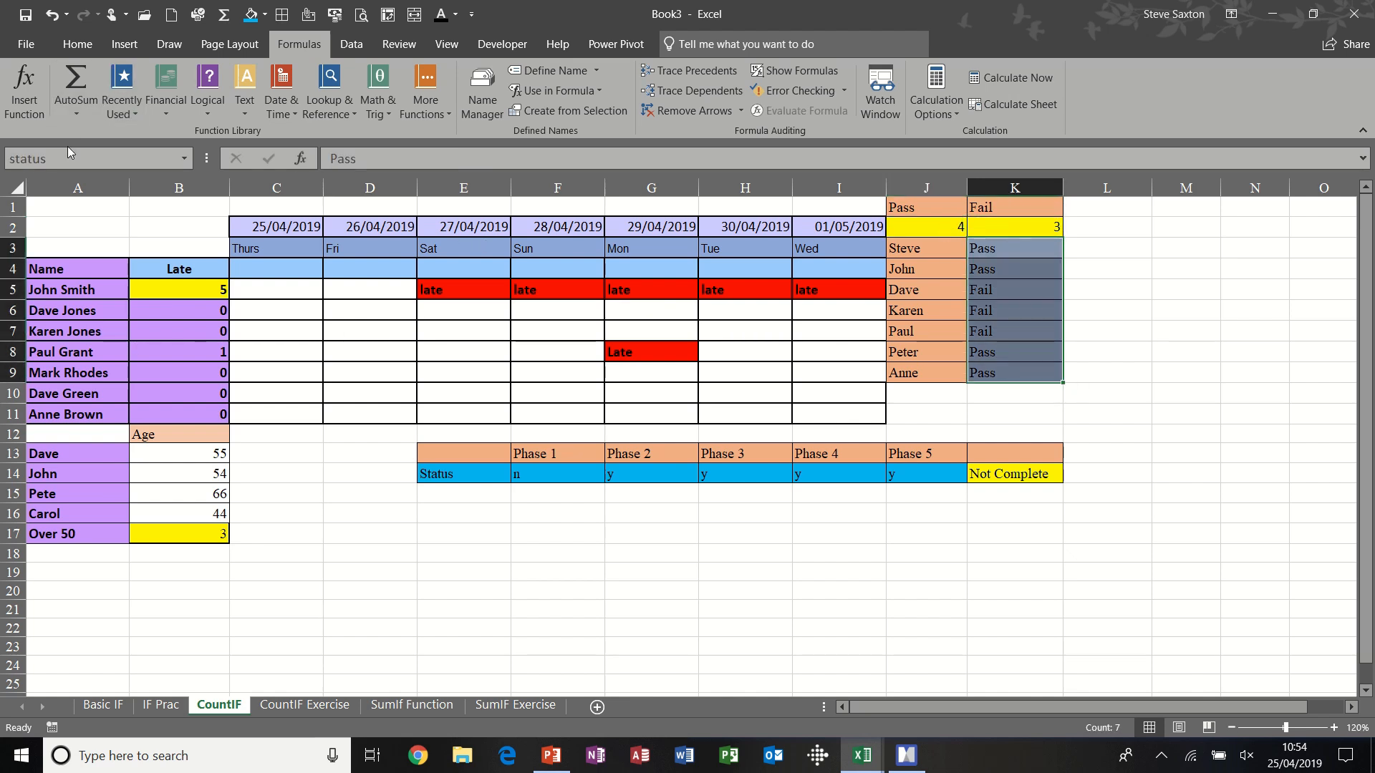
pyautogui.click(935, 225)
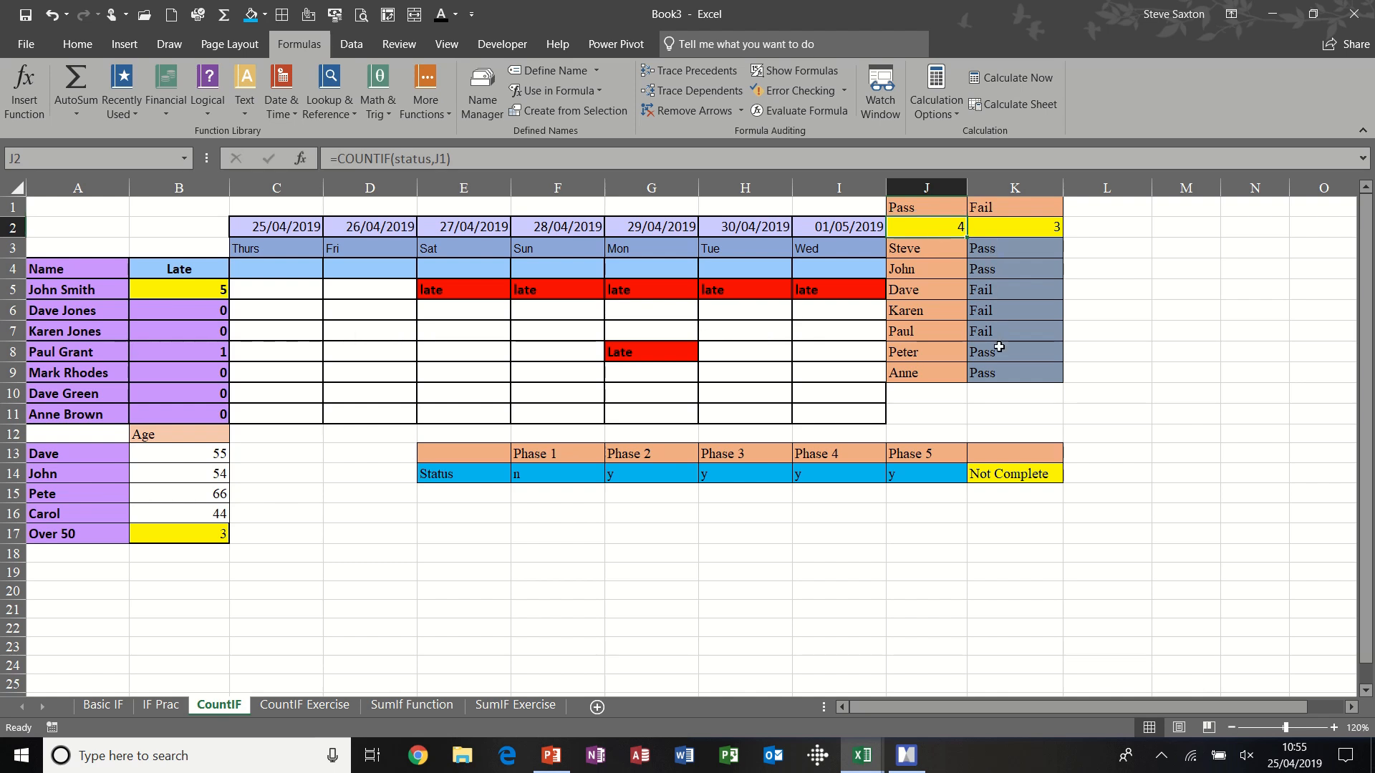
# - Try filling the Pass result from K3 down to K7, and undo the fill
pyautogui.click(1054, 249)
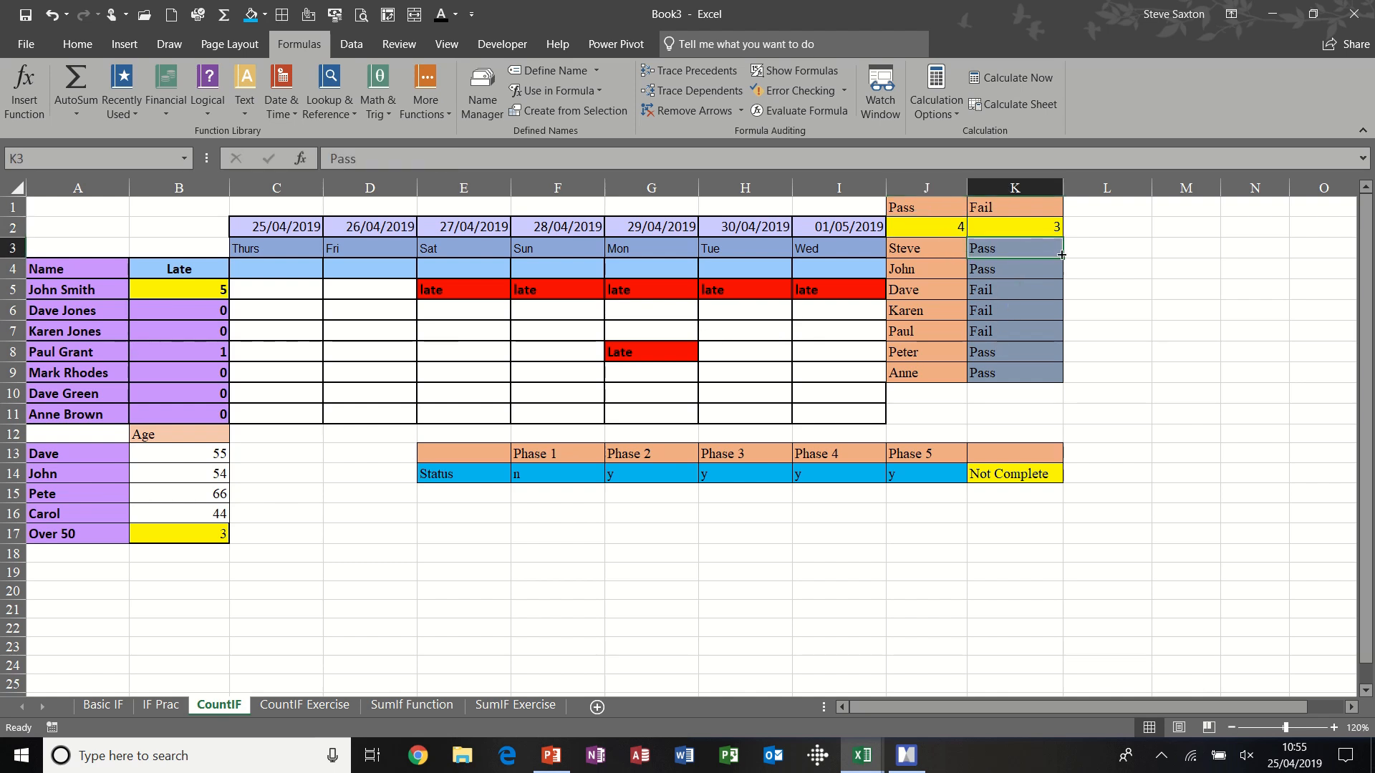
pyautogui.moveTo(1061, 256); pyautogui.dragTo(1062, 333)
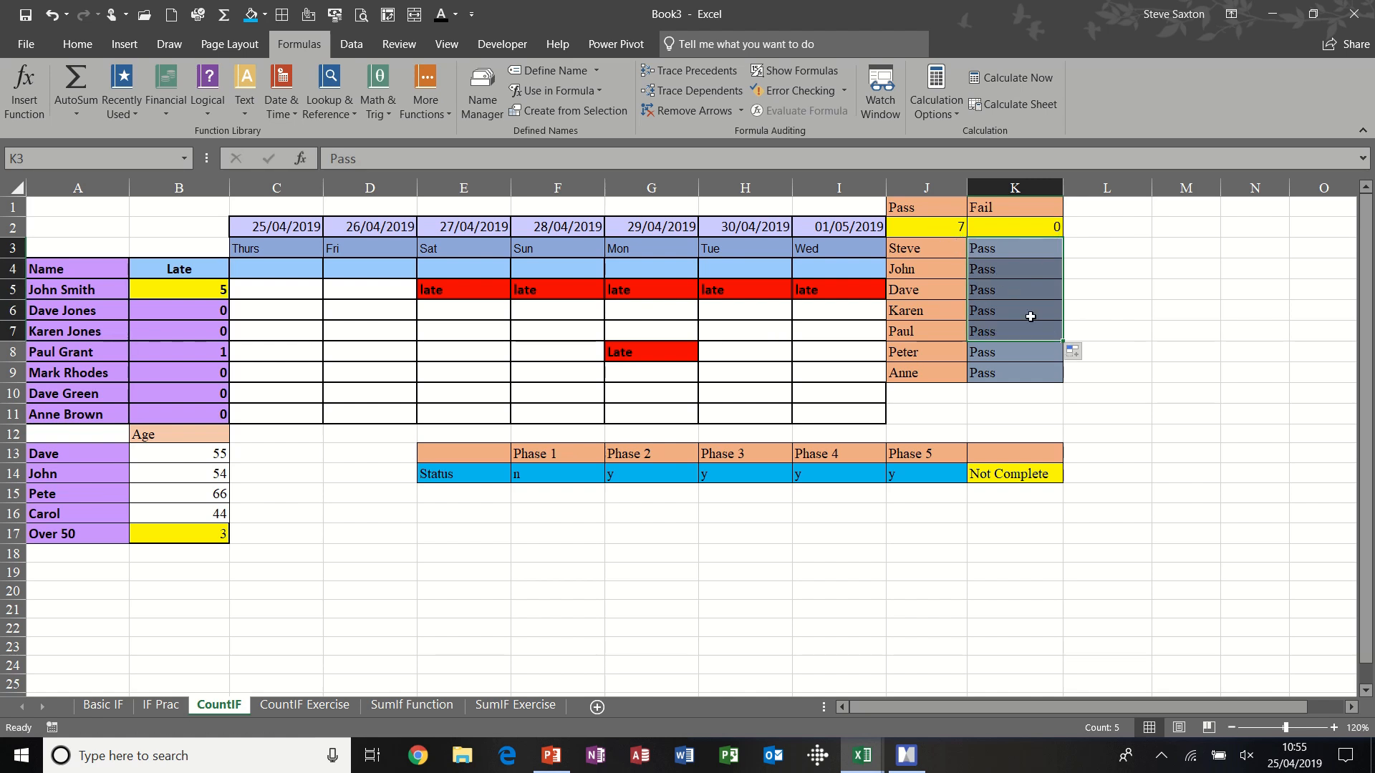
pyautogui.hotkey('ctrl', 'z')
# - Clear the Pass and Fail counts in J2:K2 and re-enter J2 as a COUNTIF over the status range with J1 as the criterion
pyautogui.click(1018, 225)
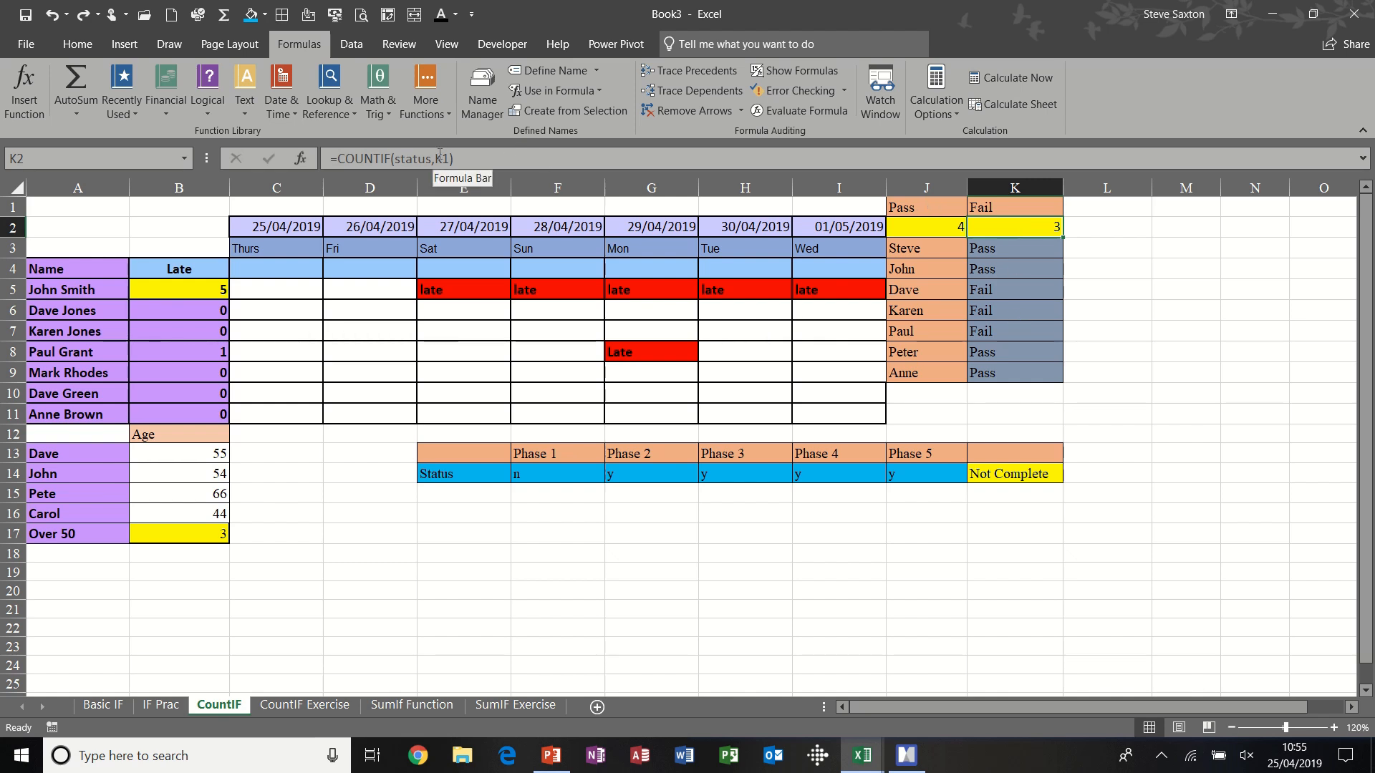
pyautogui.moveTo(935, 220); pyautogui.dragTo(1017, 226)
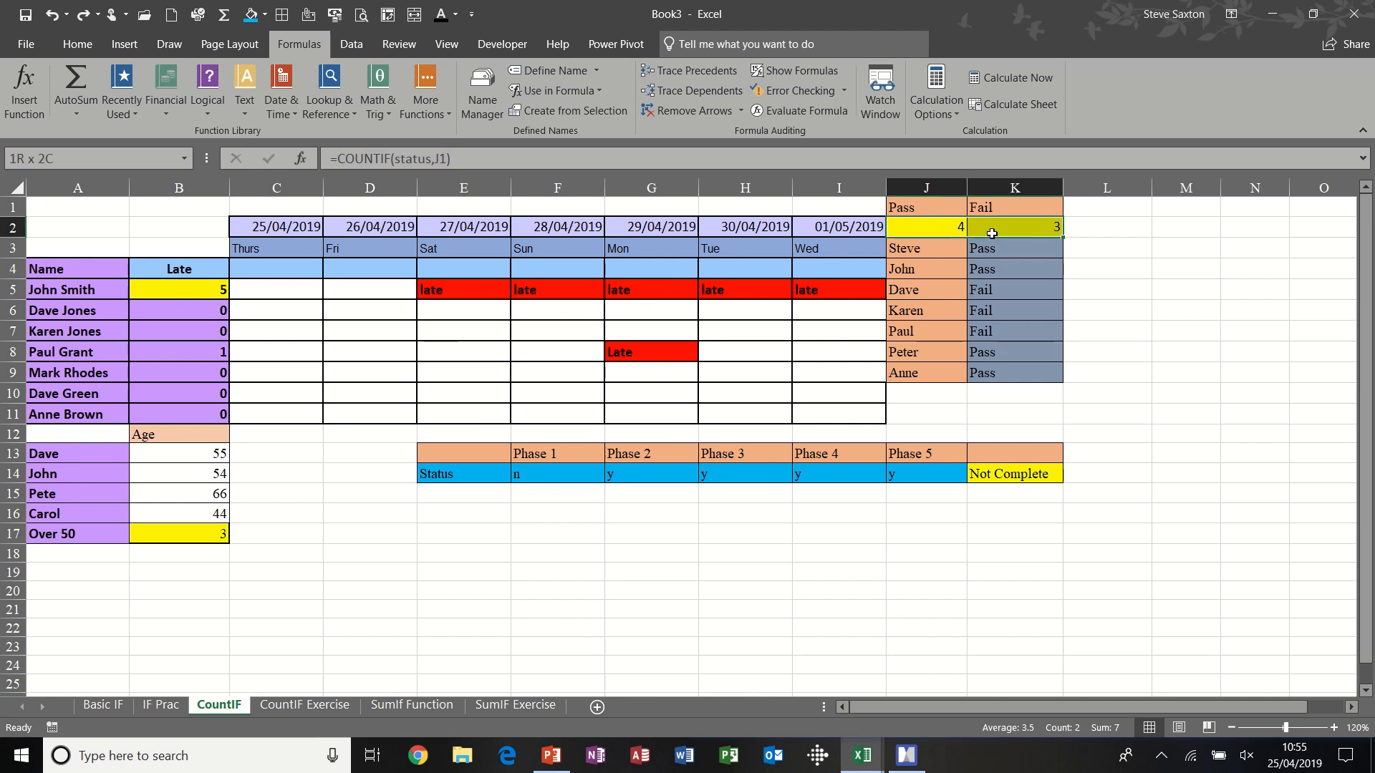
pyautogui.press('Delete')
pyautogui.click(916, 229)
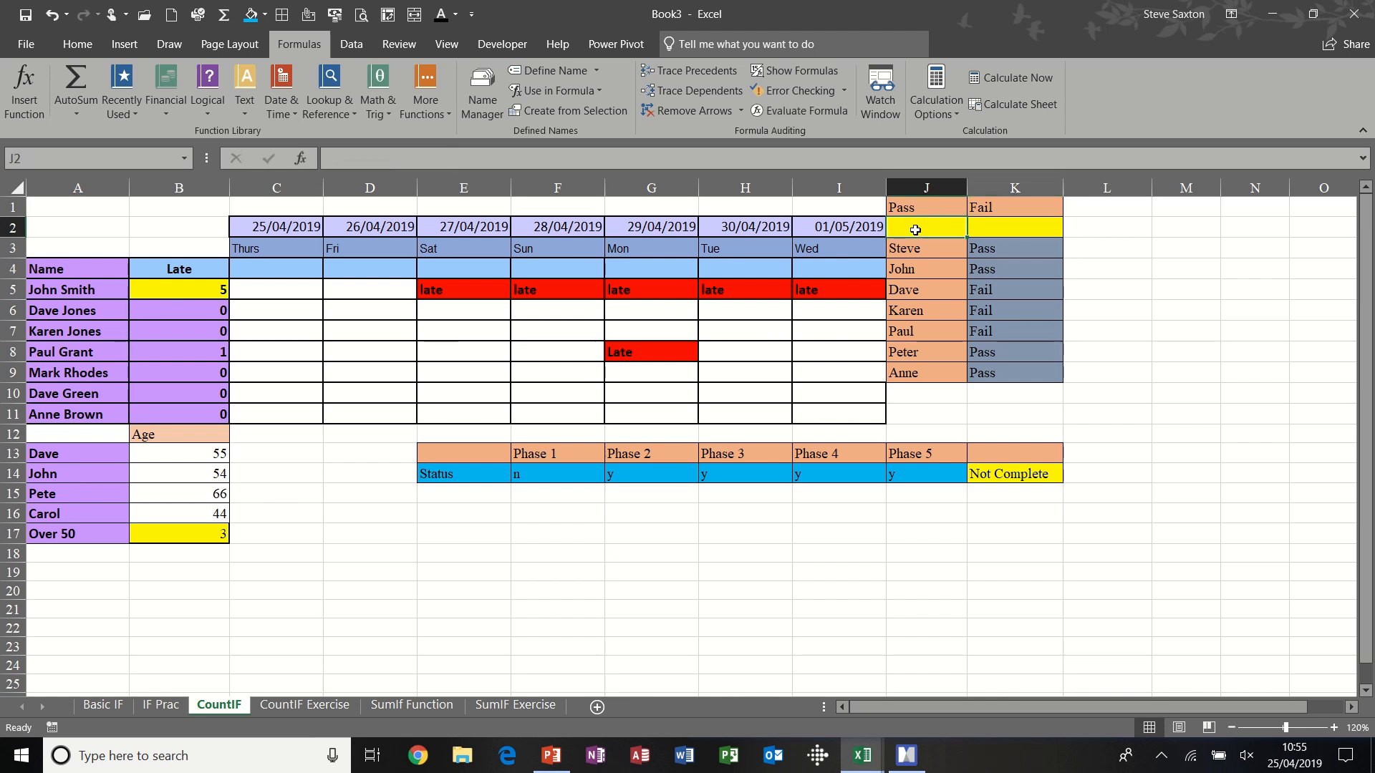
pyautogui.write('=coun')
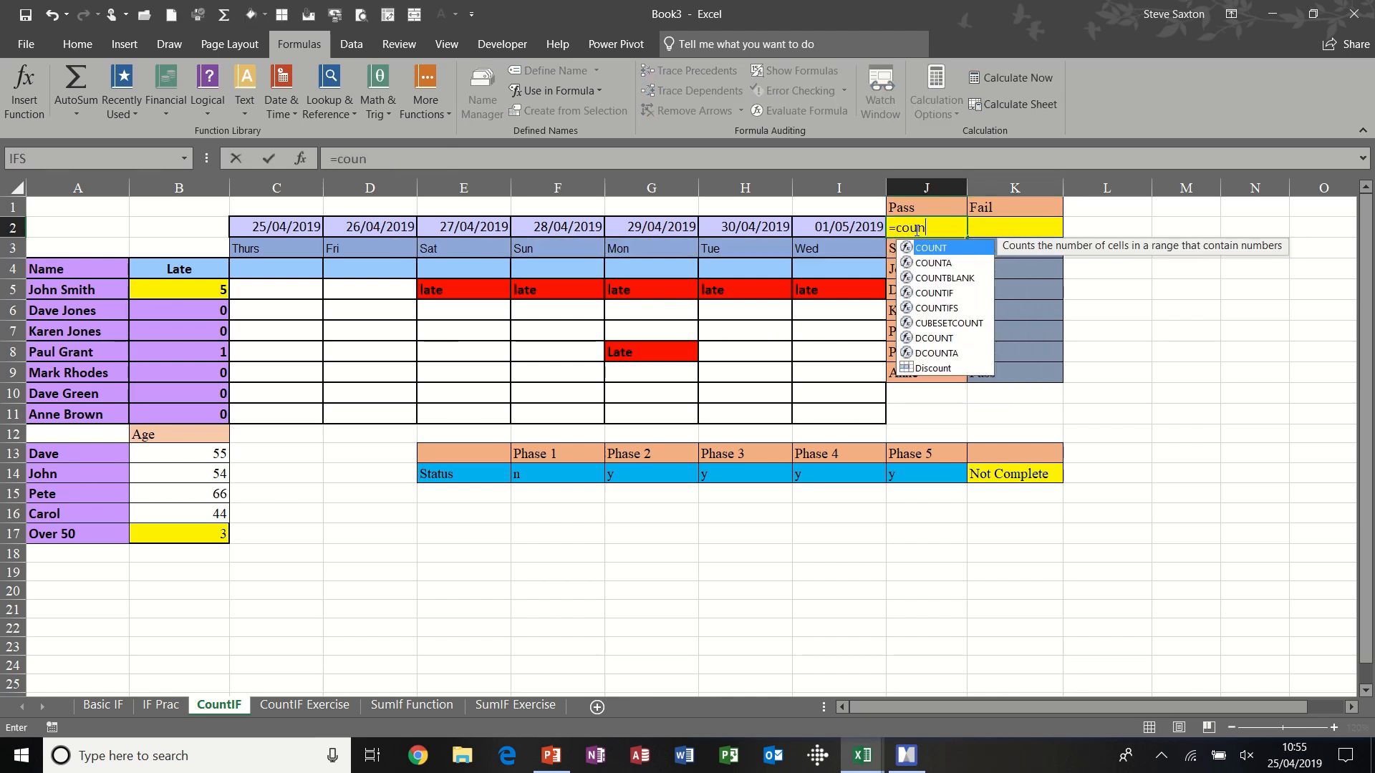
pyautogui.write('tif(')
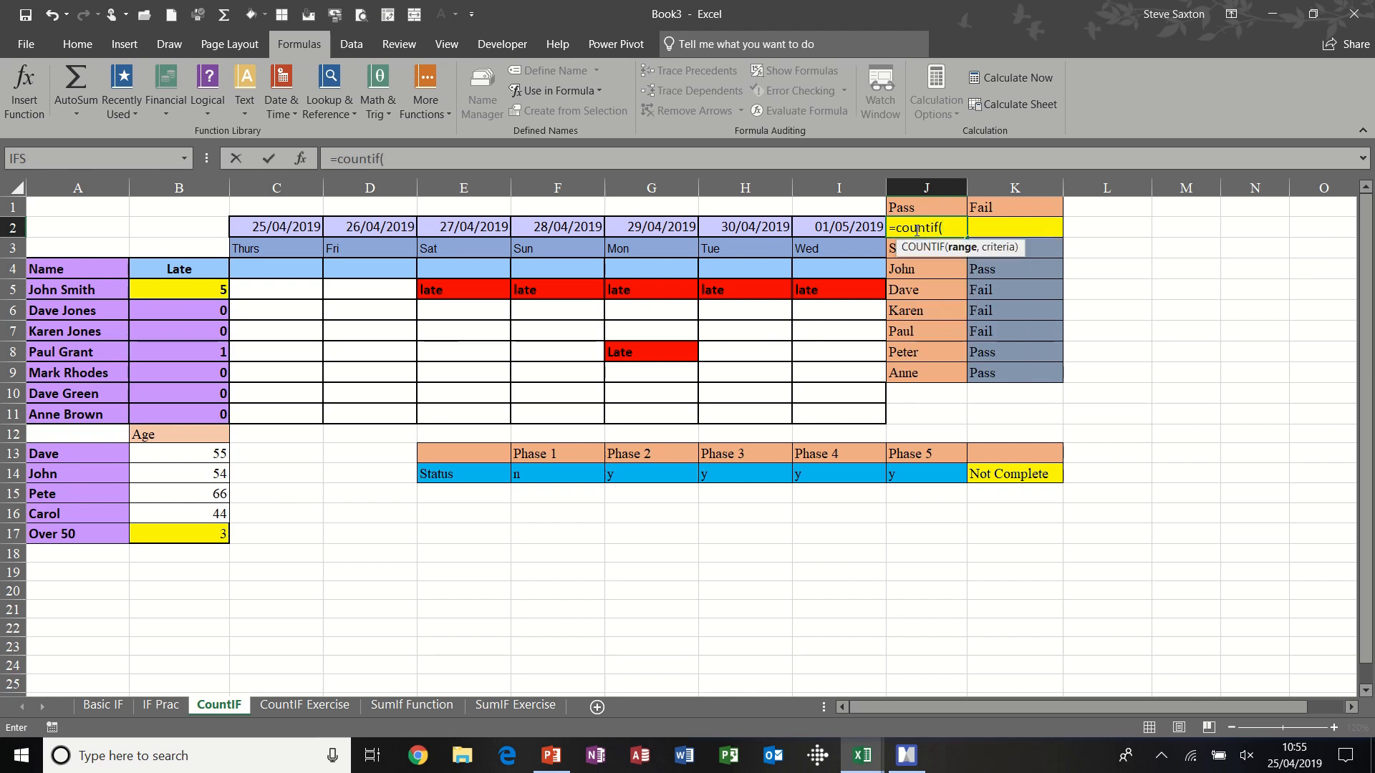
pyautogui.write('statu')
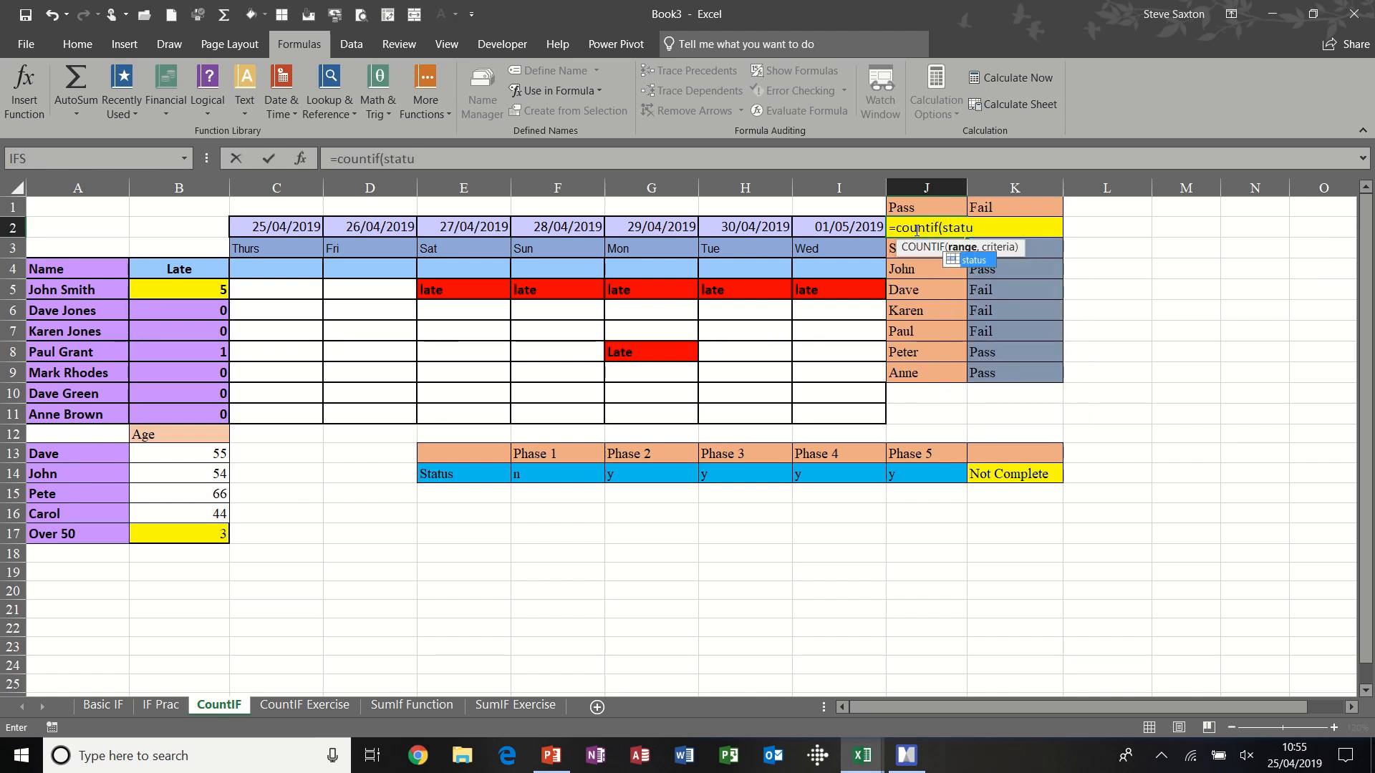
pyautogui.write('s,')
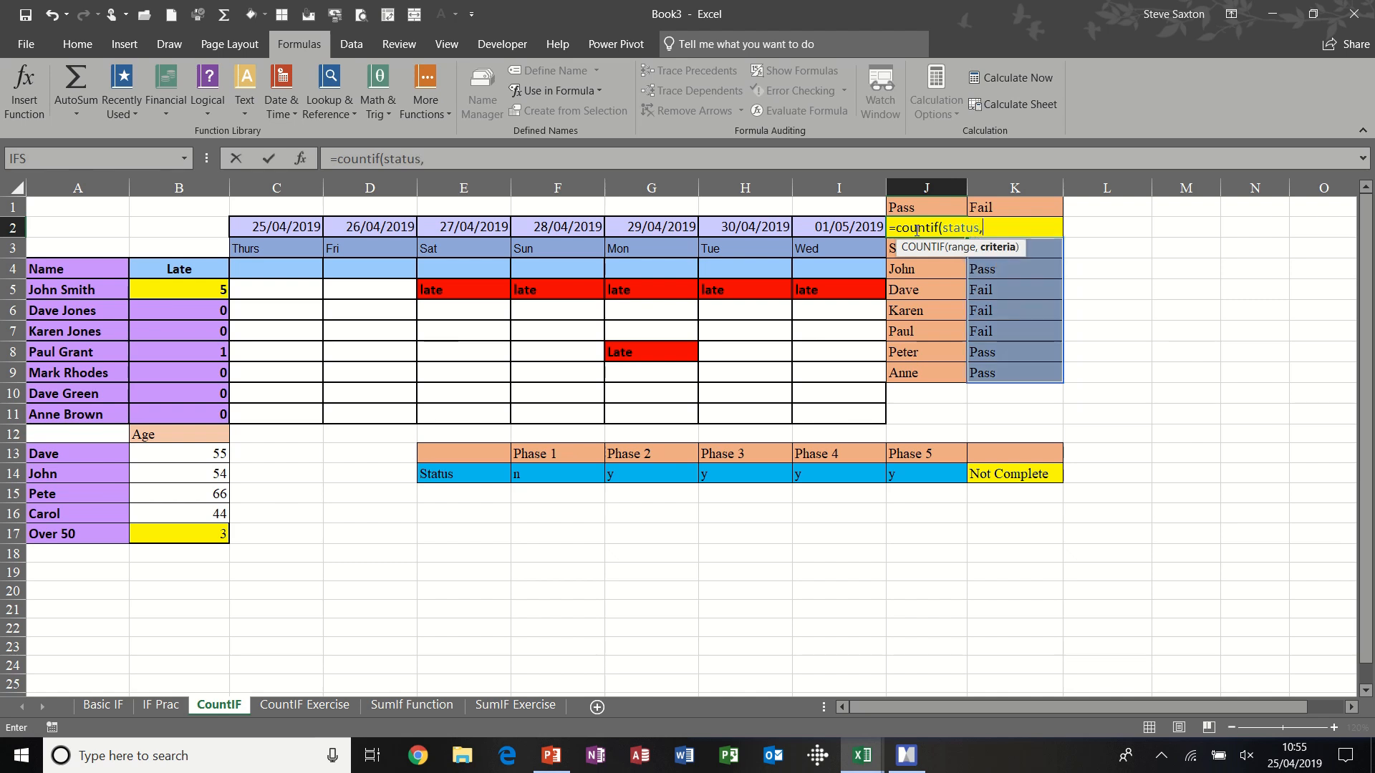
pyautogui.click(930, 209)
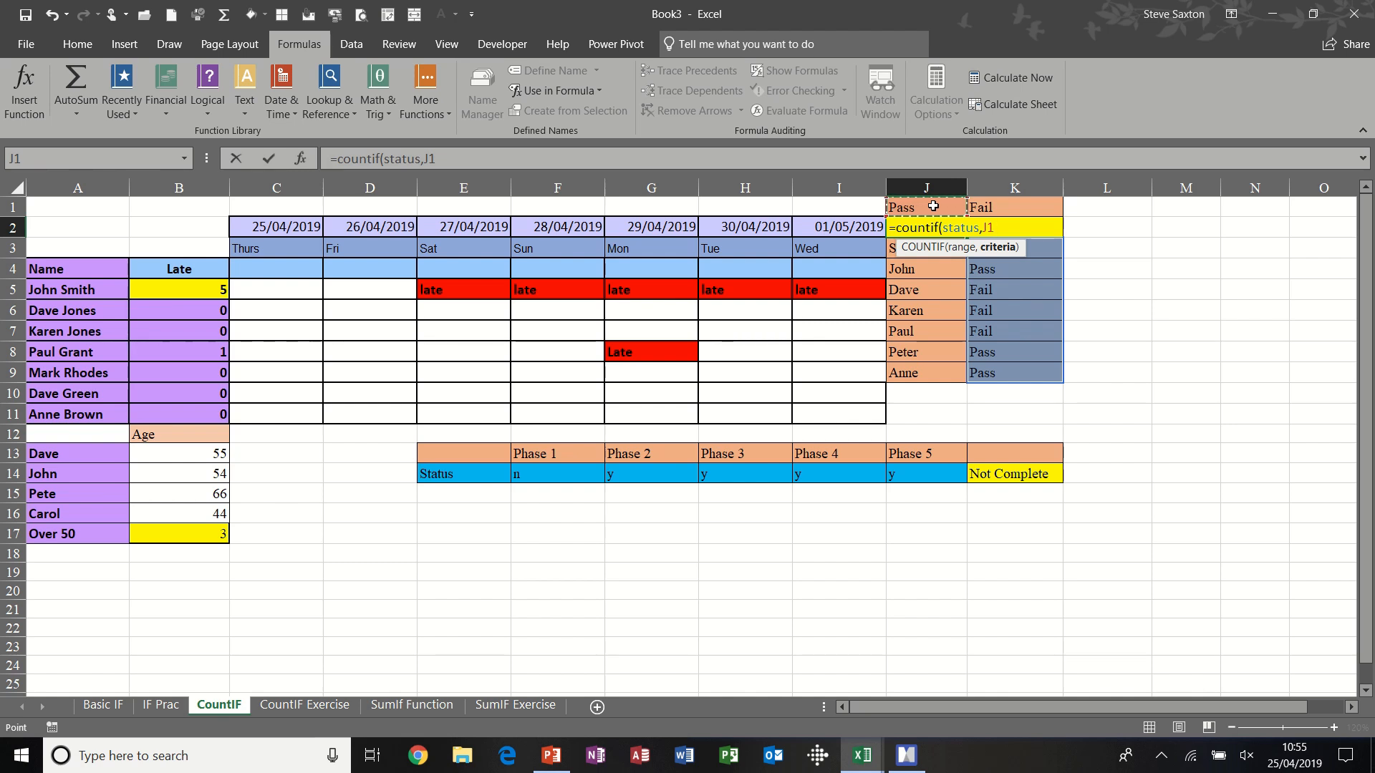
pyautogui.write(')')
pyautogui.click(268, 159)
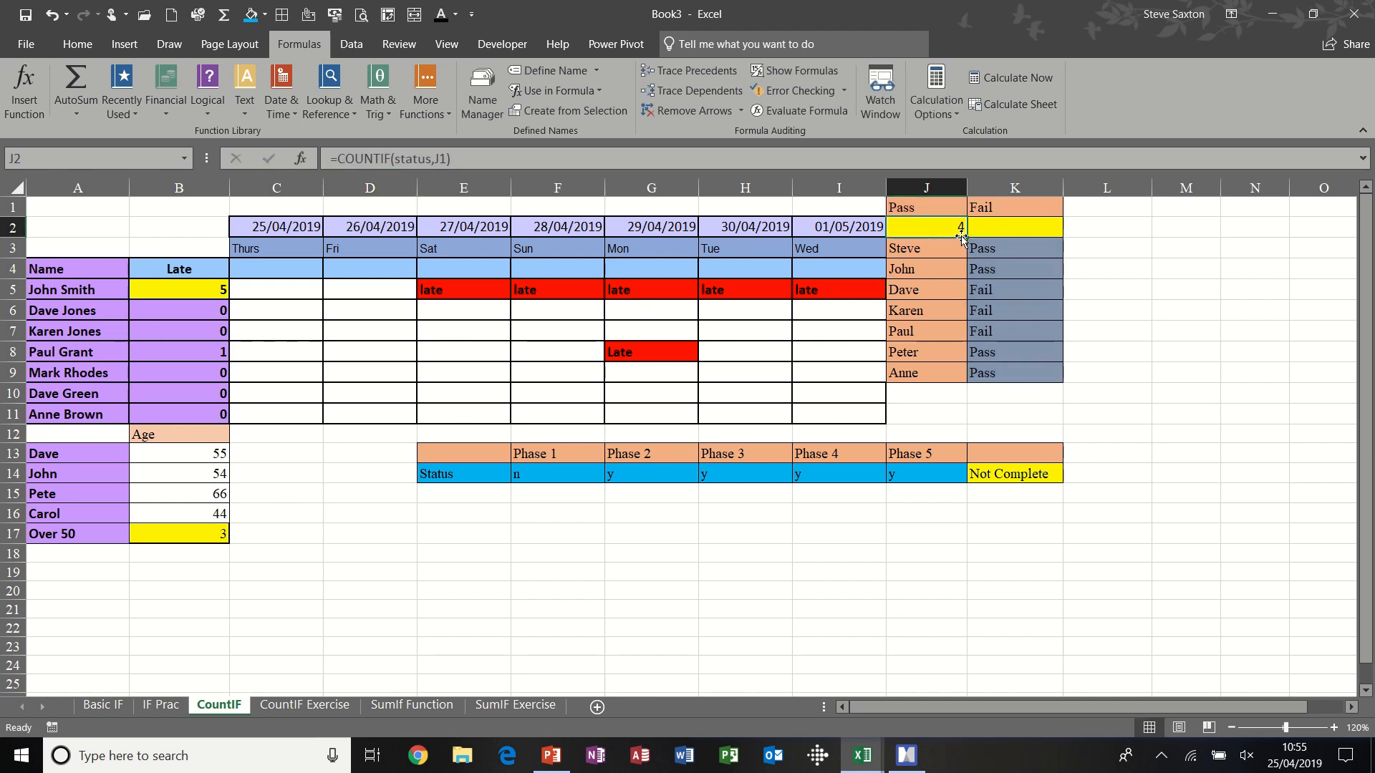
# - Fill the Pass count formula from J2 across to K2 and compare the criteria references of both formulas
pyautogui.moveTo(967, 237); pyautogui.dragTo(1035, 236)
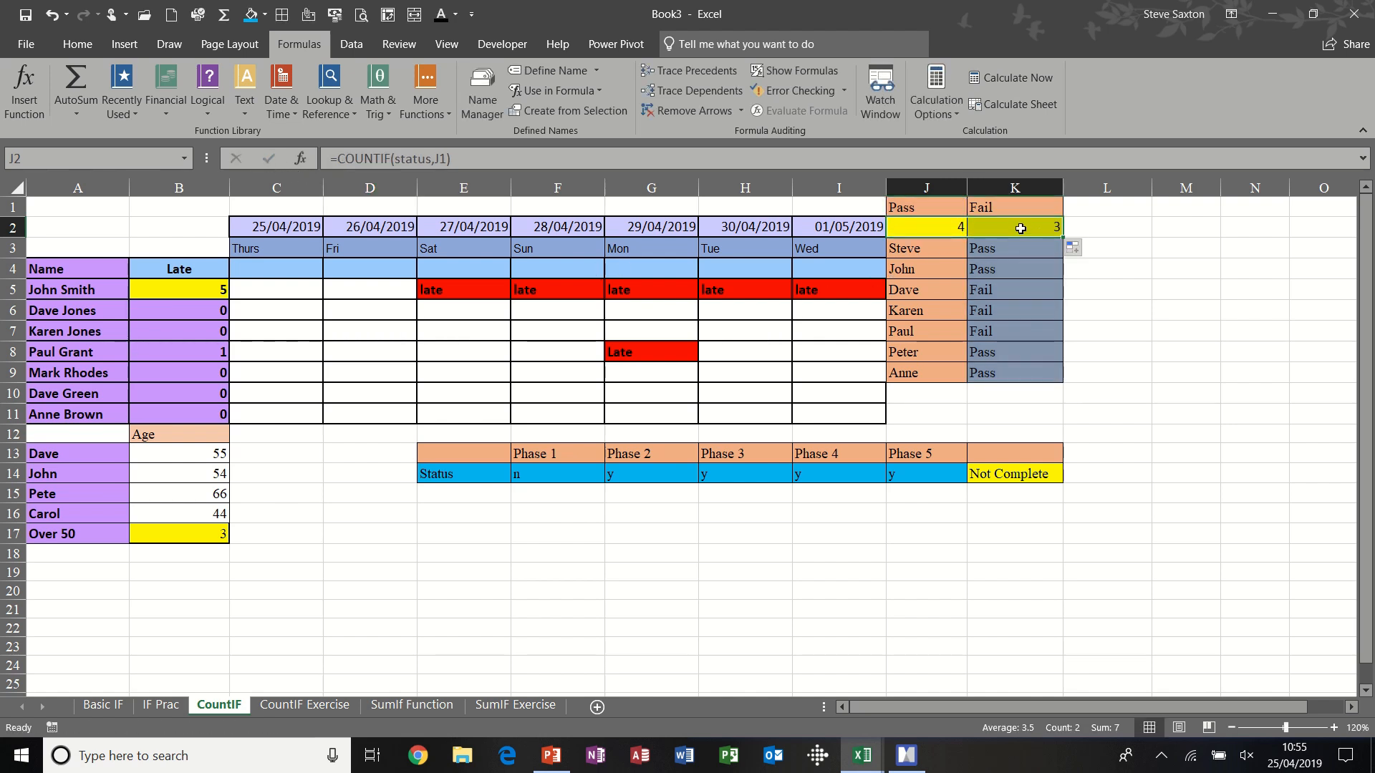
pyautogui.click(1008, 227)
pyautogui.click(945, 227)
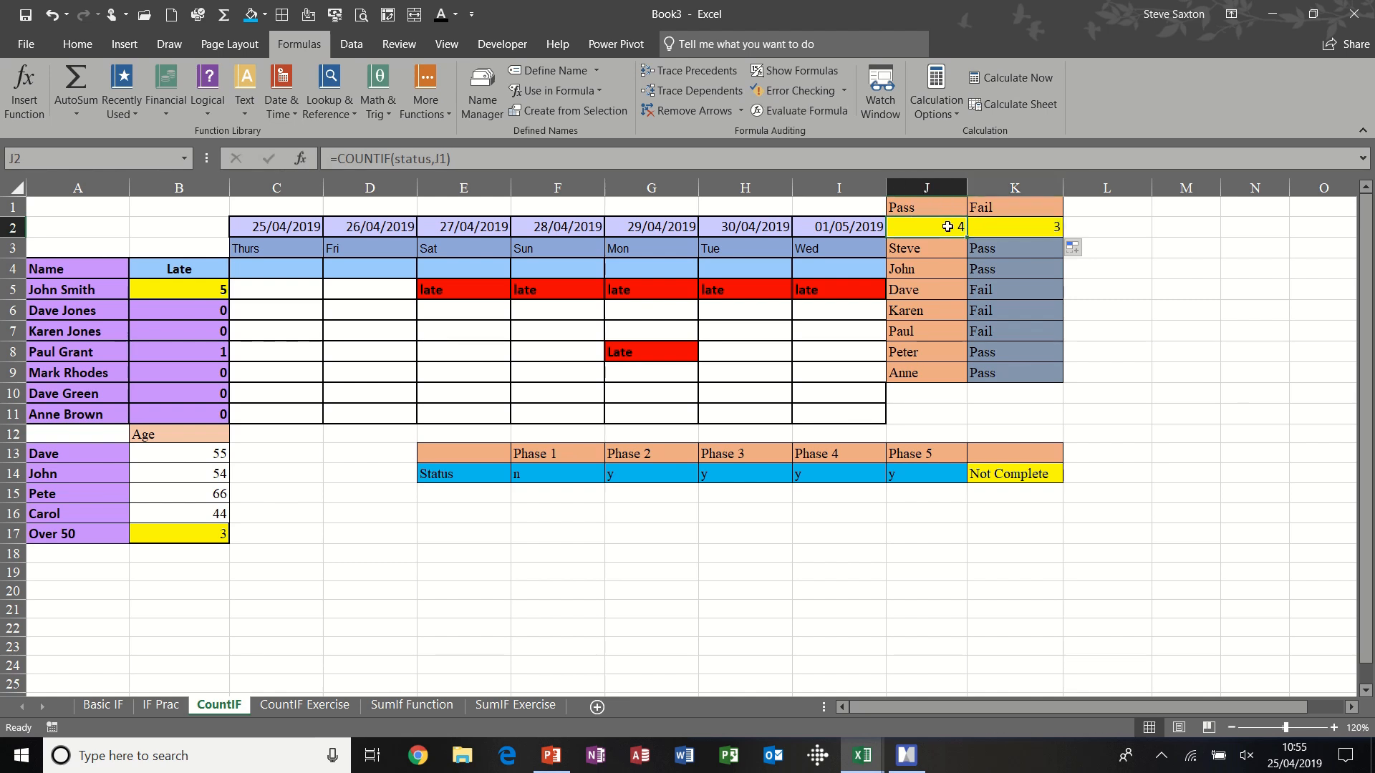
pyautogui.click(1008, 227)
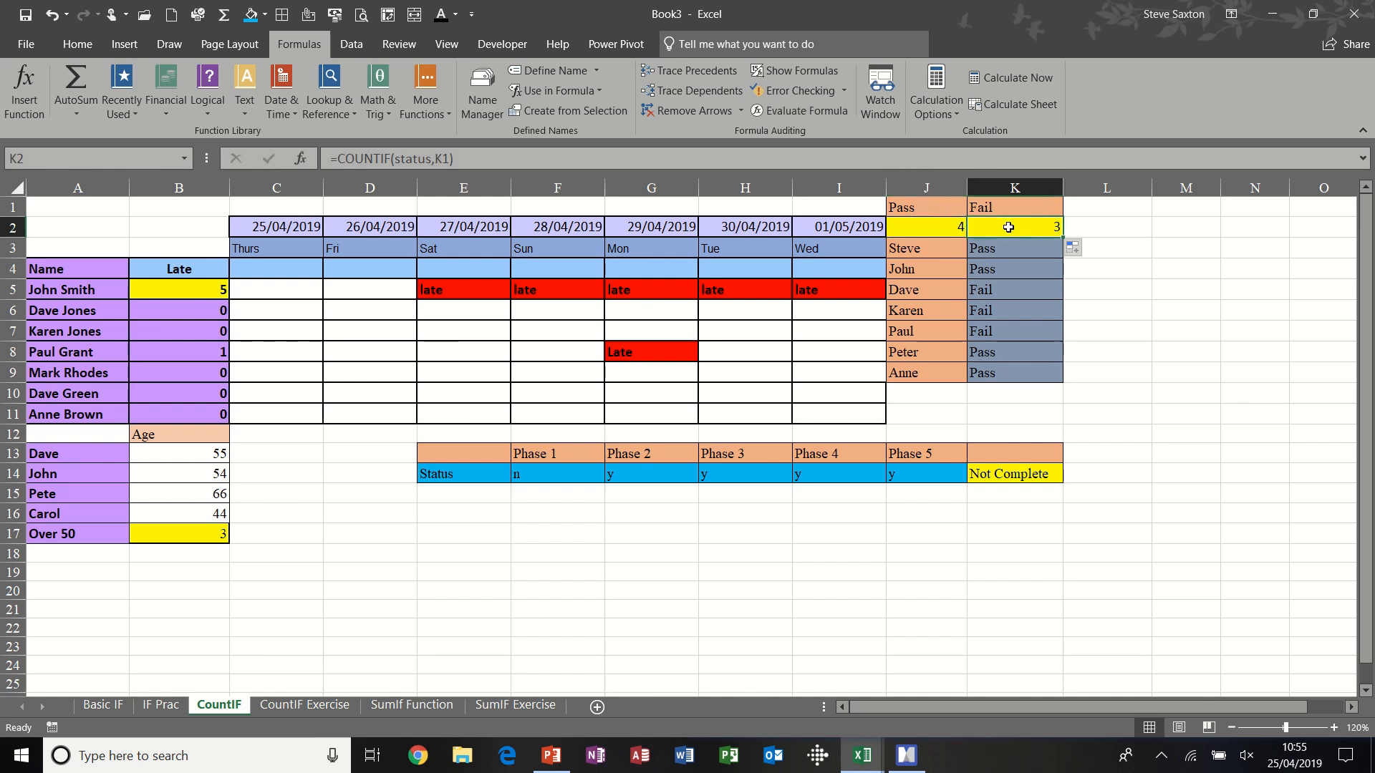
pyautogui.click(945, 227)
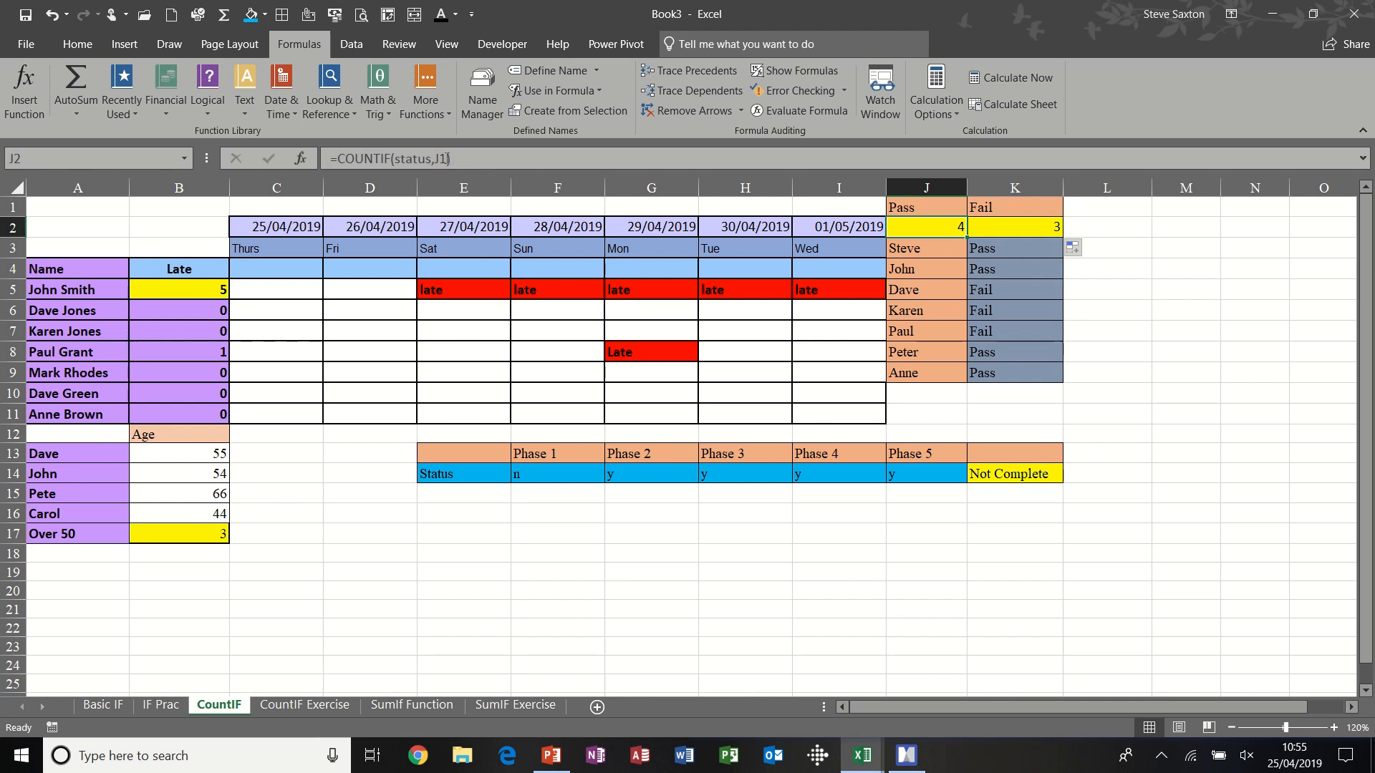
pyautogui.click(1018, 232)
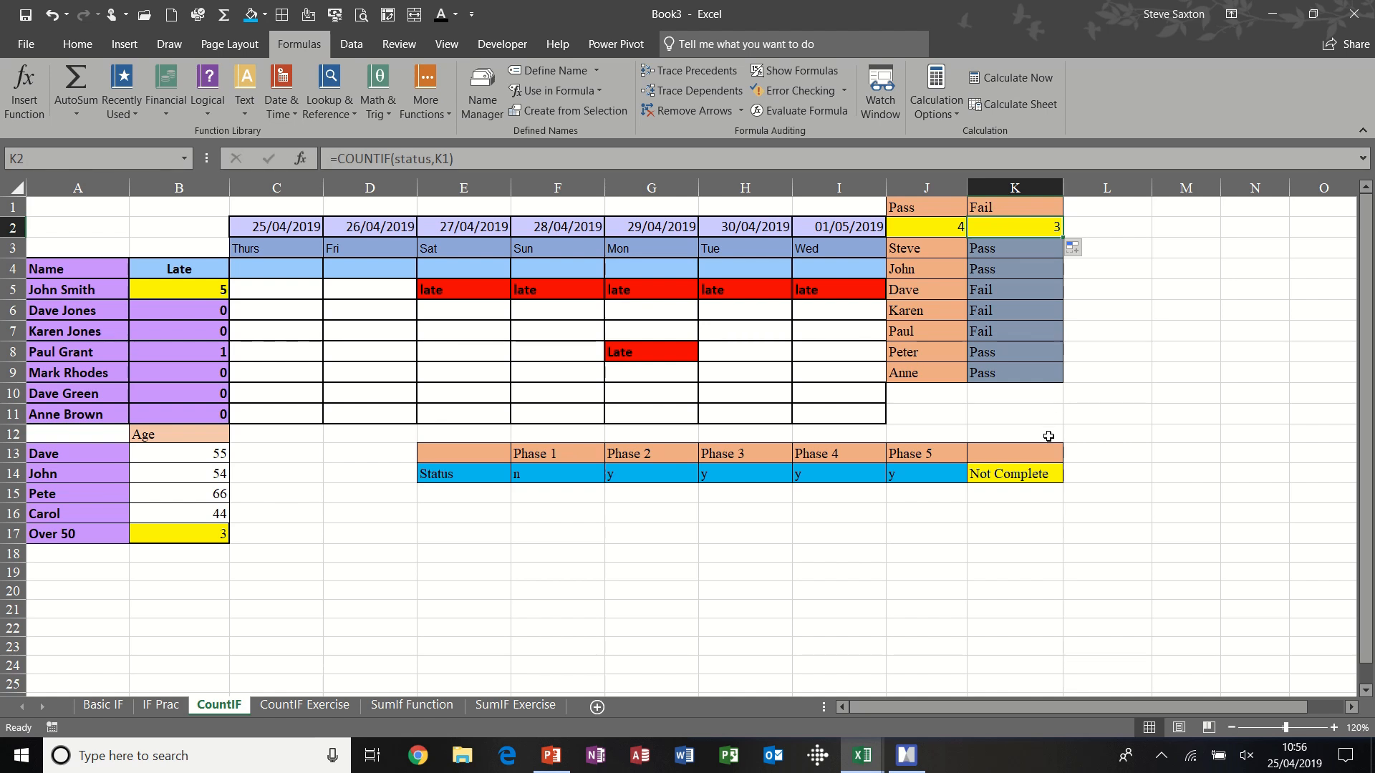
# - Examine the range, criterion and result texts of the nested IF and COUNTIF formula in K14
pyautogui.click(1009, 476)
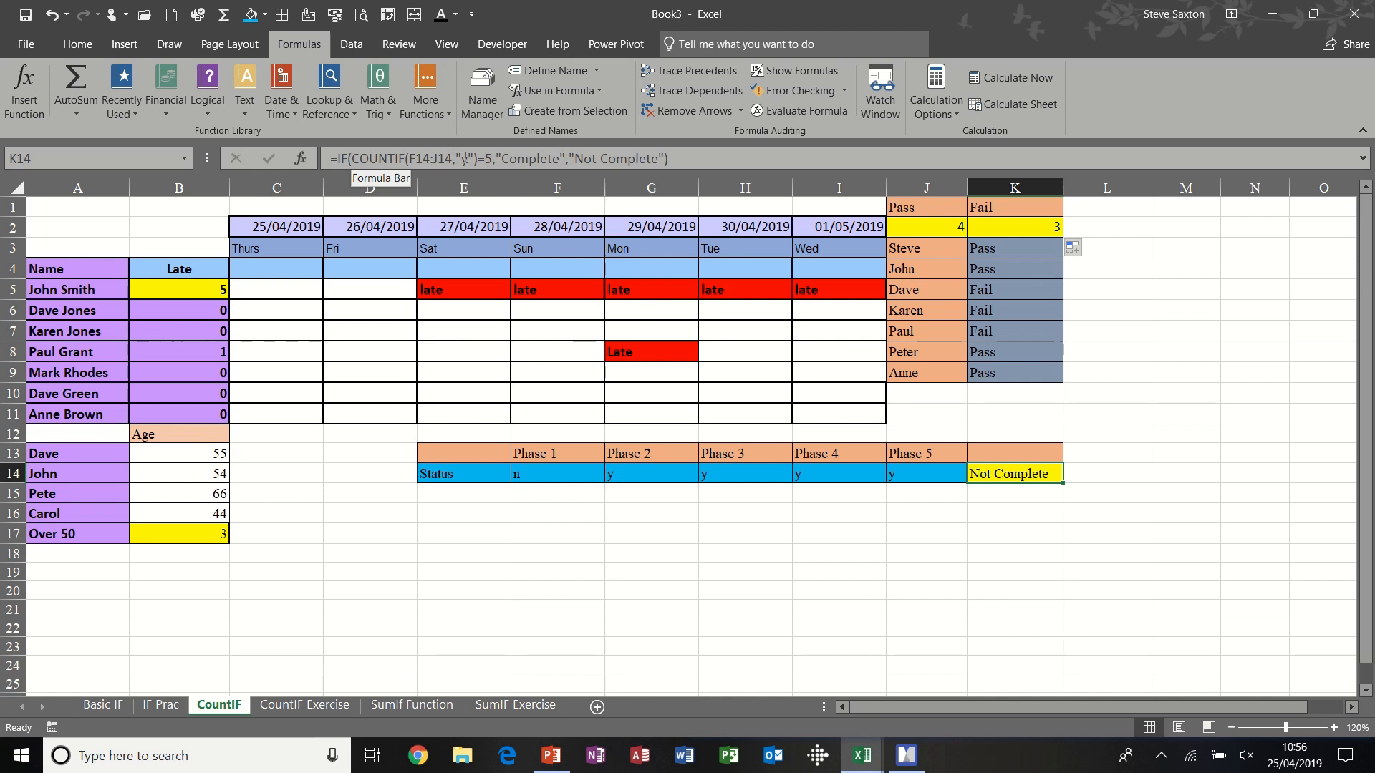
pyautogui.moveTo(409, 158); pyautogui.dragTo(454, 159)
pyautogui.doubleClick(463, 158)
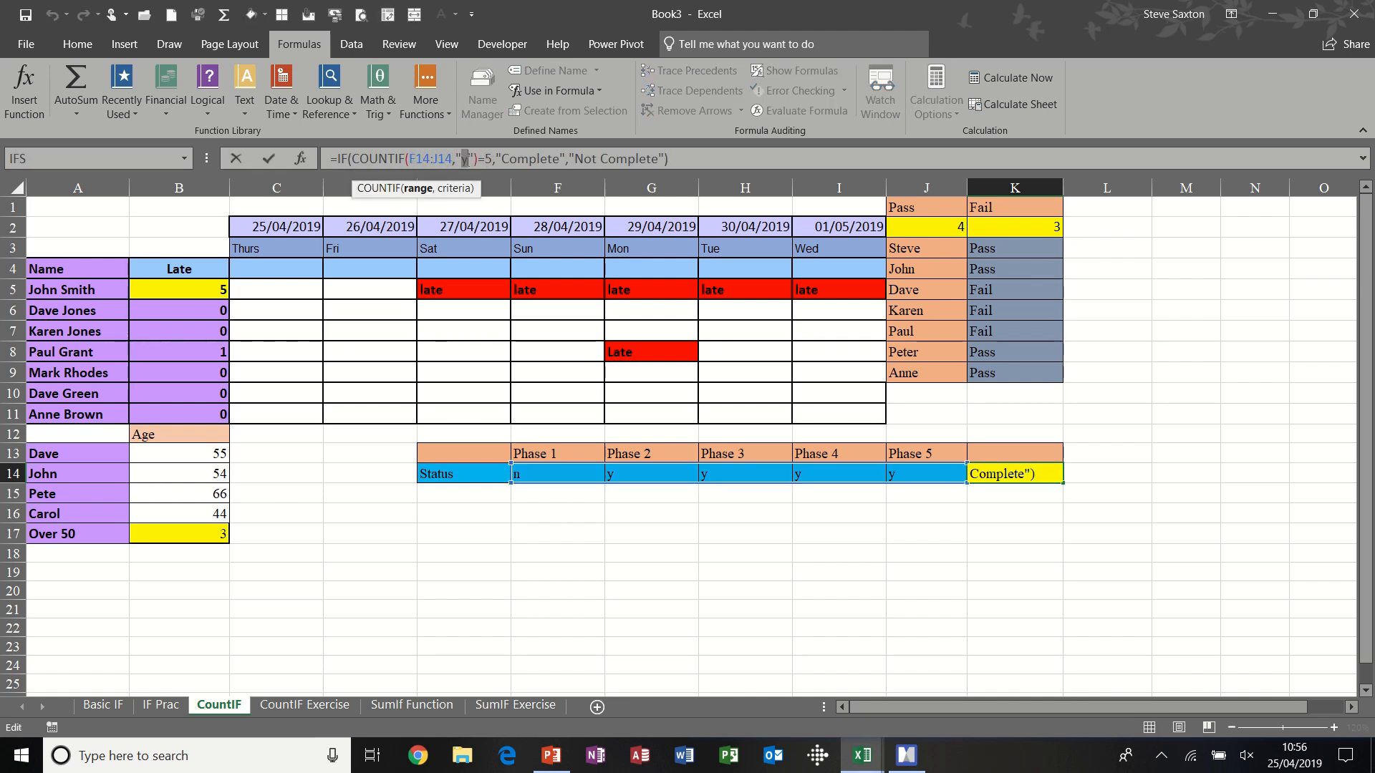
pyautogui.click(520, 159)
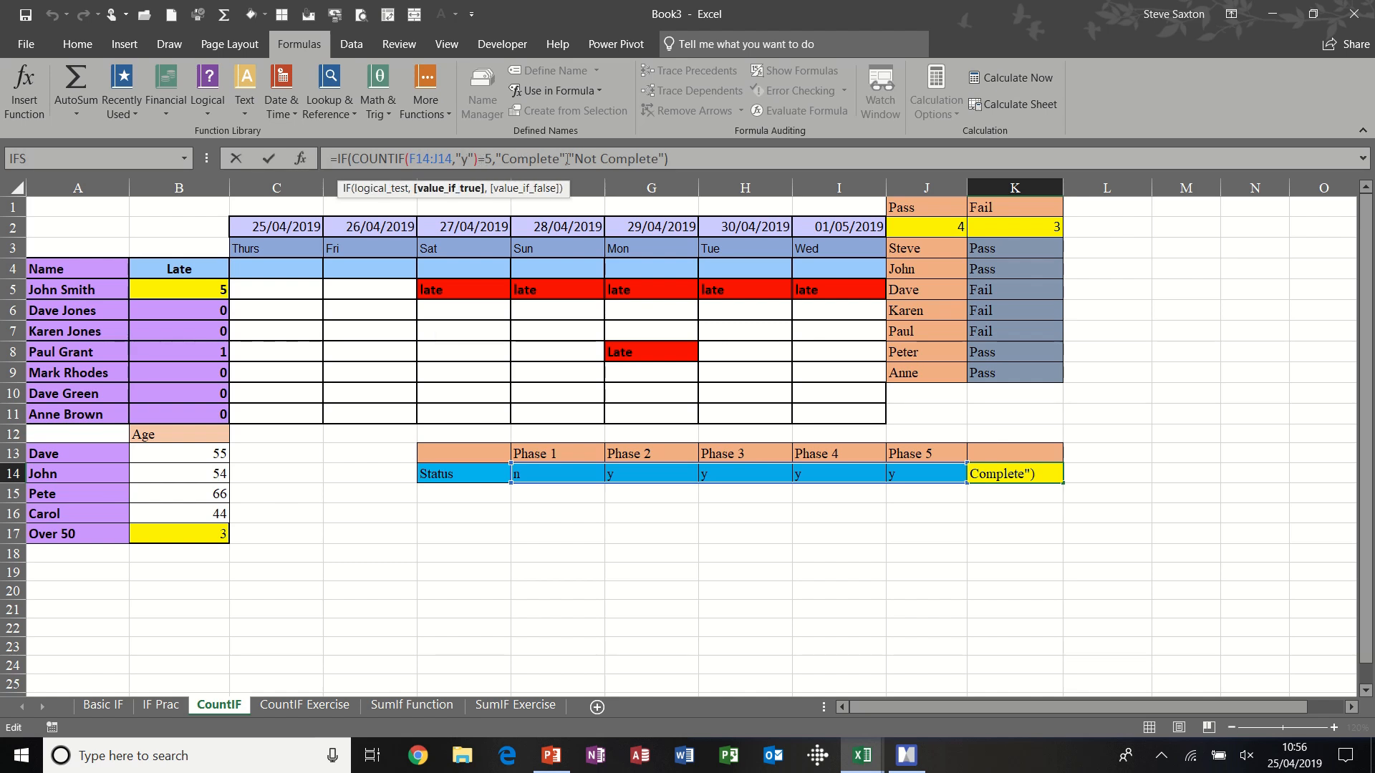
pyautogui.click(271, 159)
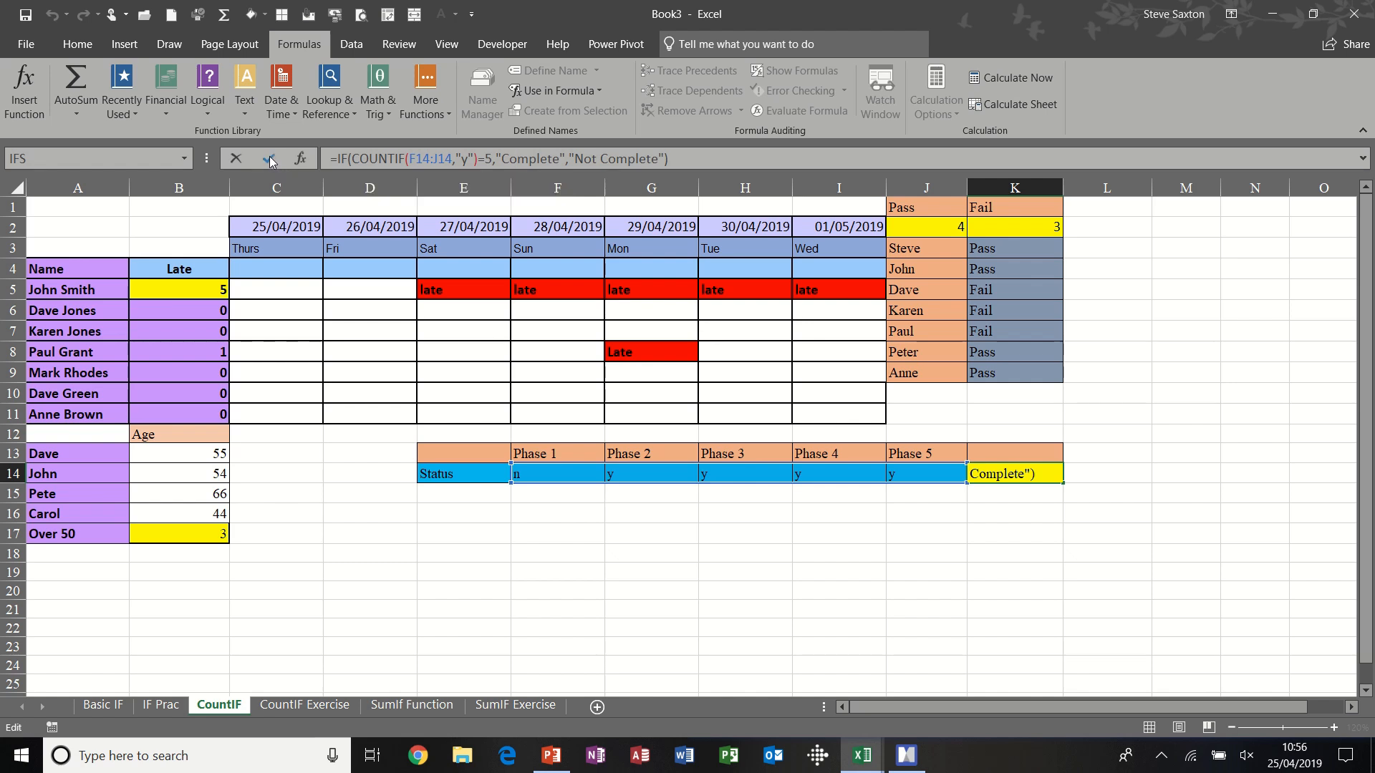
# - Test the completion check by setting the Phase 1 status in F14 to y and the Phase 5 status in J14 to n
pyautogui.click(573, 476)
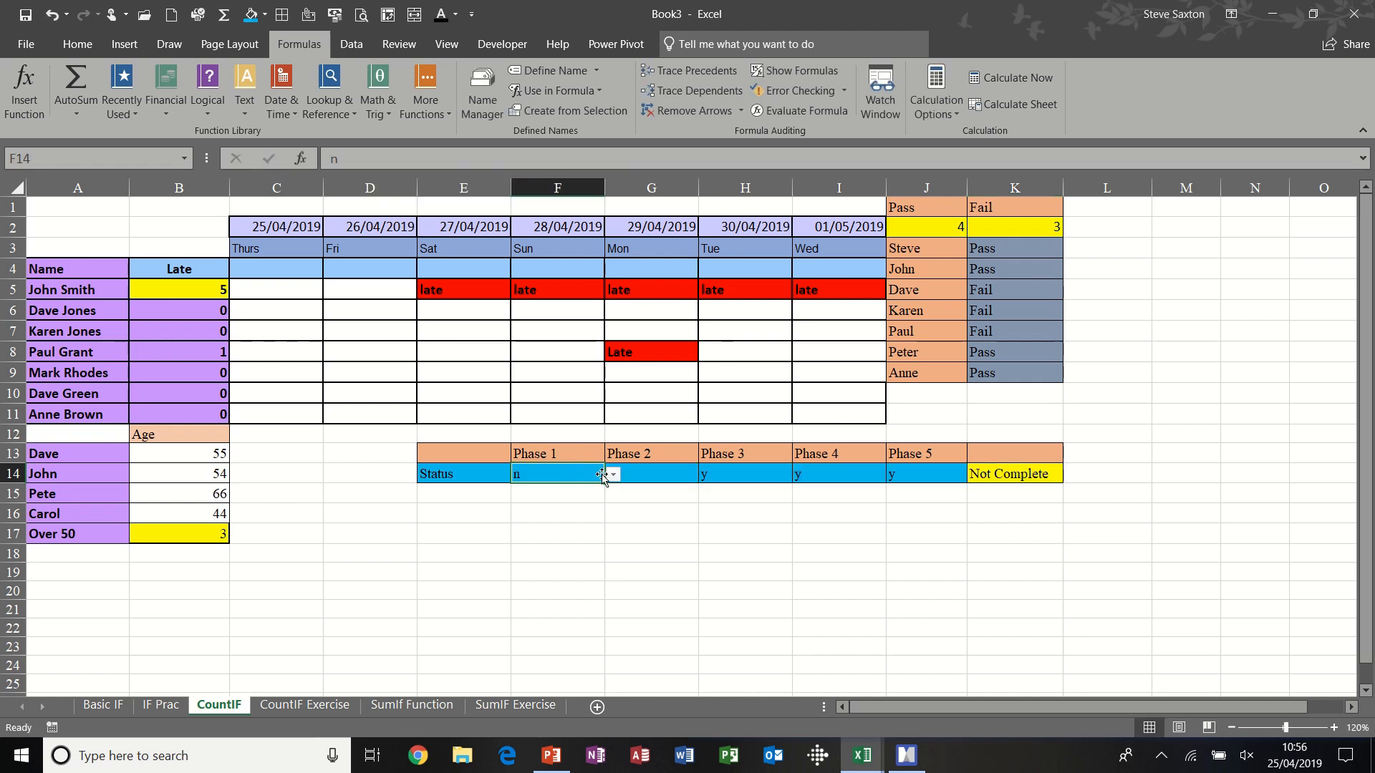
pyautogui.click(613, 476)
pyautogui.click(607, 492)
pyautogui.click(930, 476)
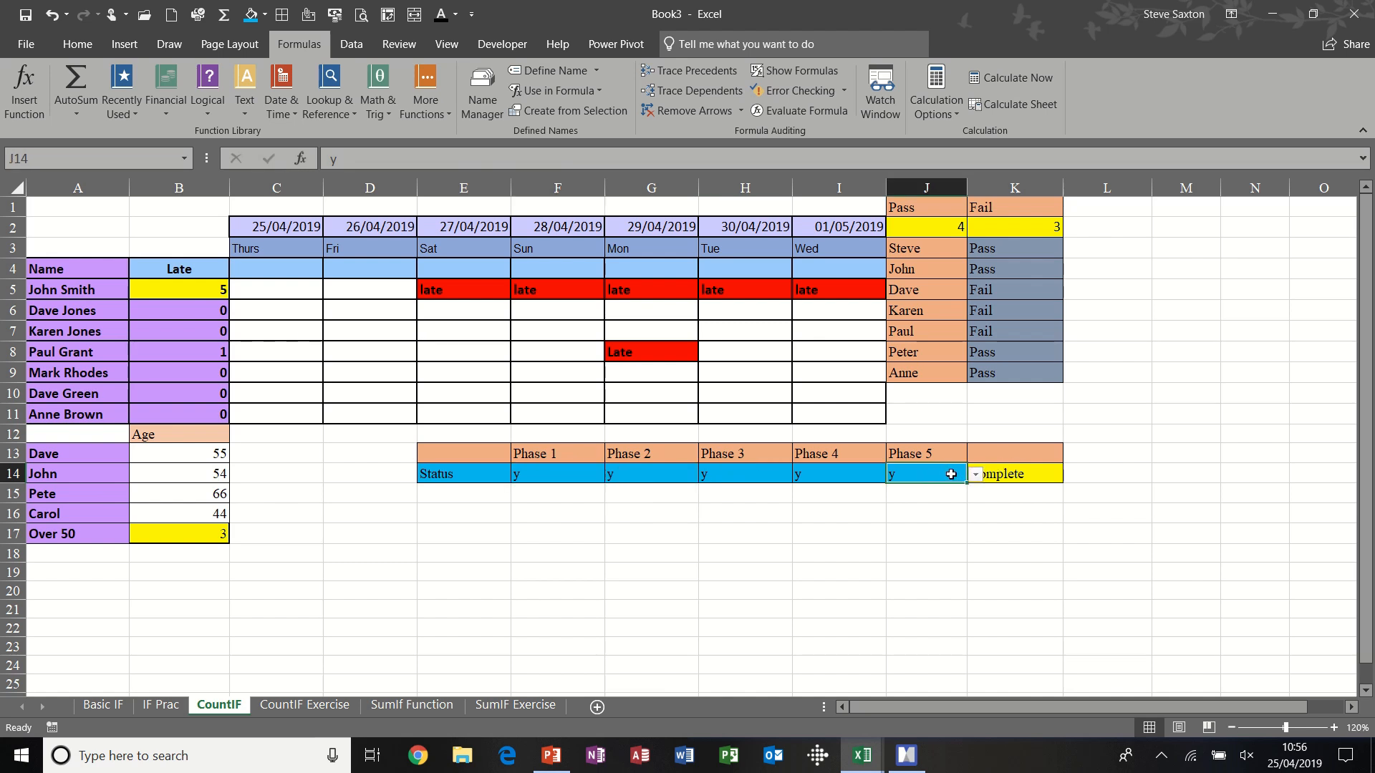
pyautogui.click(975, 474)
pyautogui.click(940, 507)
pyautogui.click(1020, 479)
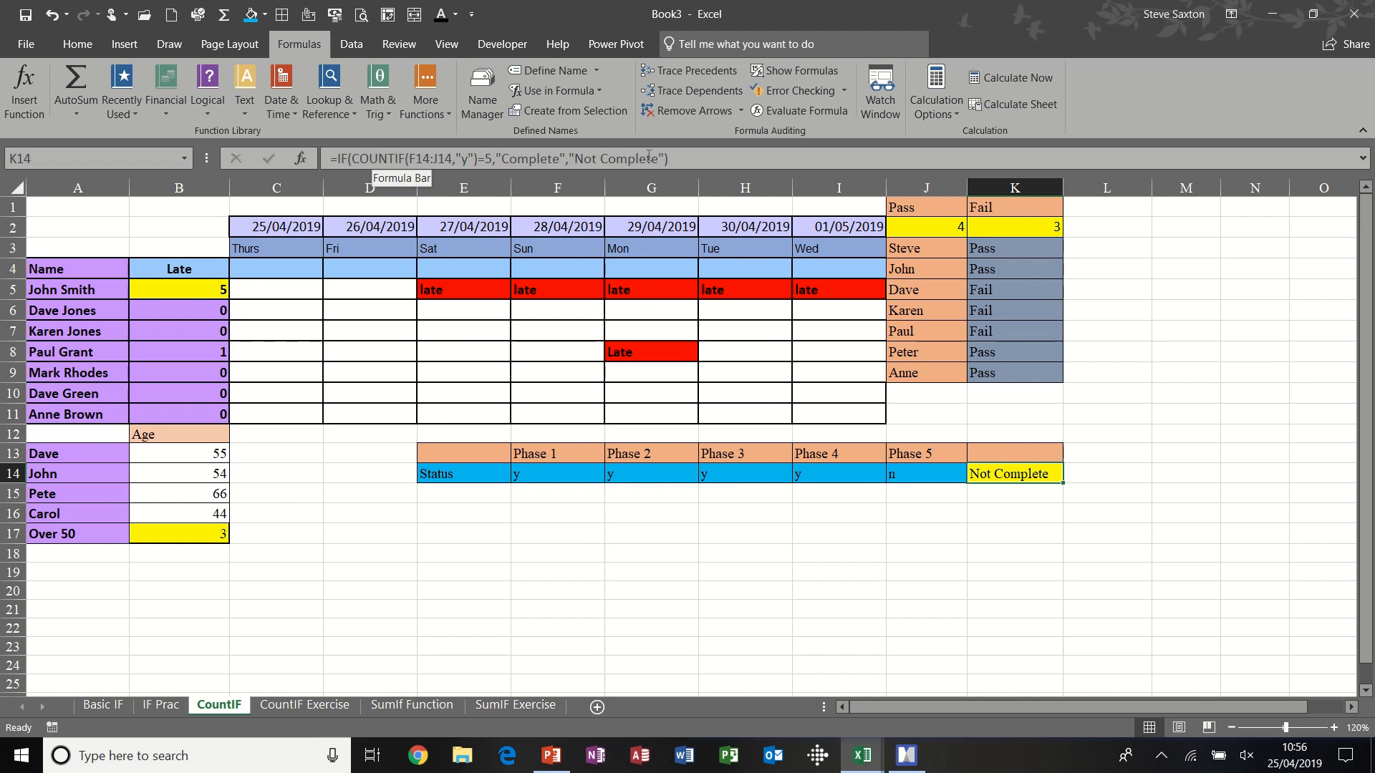
# - On the CountIF Exercise sheet, enter =COUNTIF(B3:M3,">50") in O3 for CAR and fill it down to O10
pyautogui.click(306, 706)
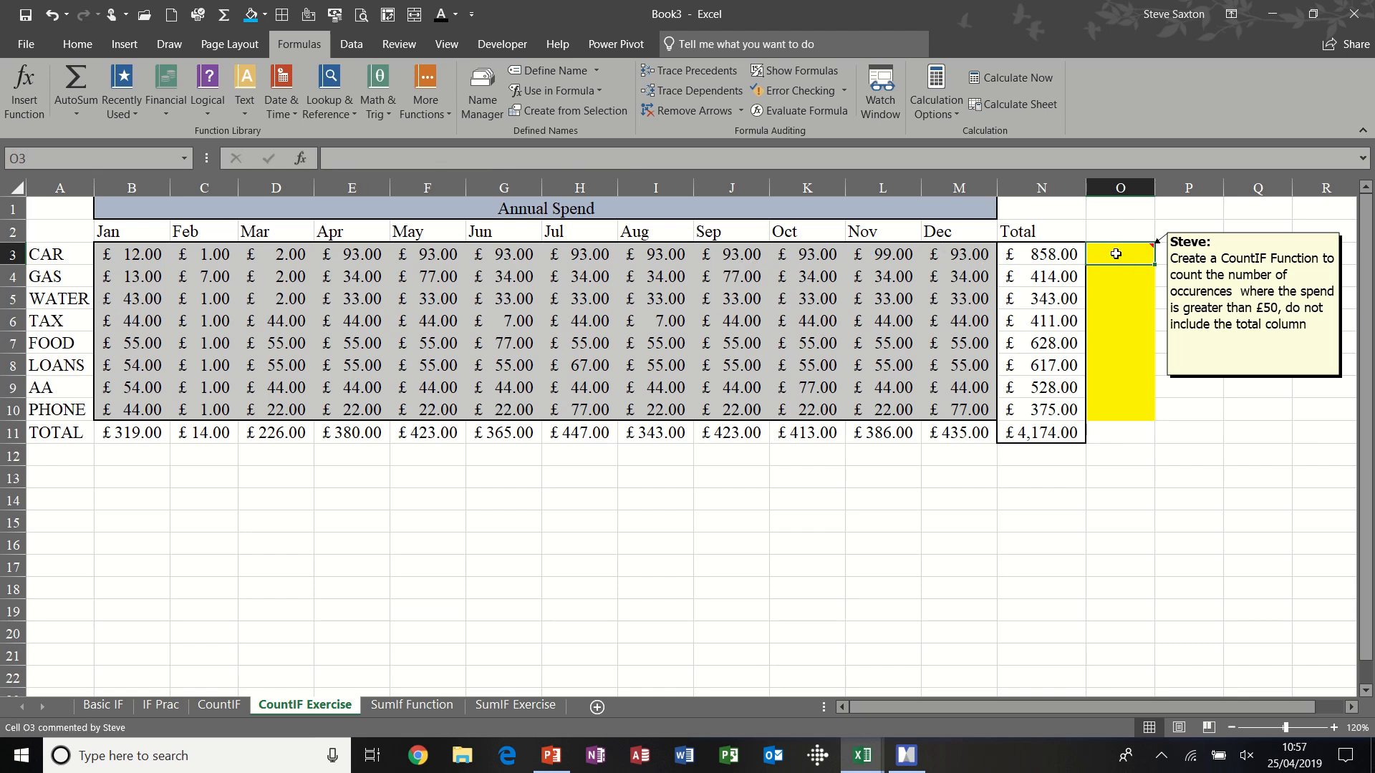
pyautogui.write('=countif')
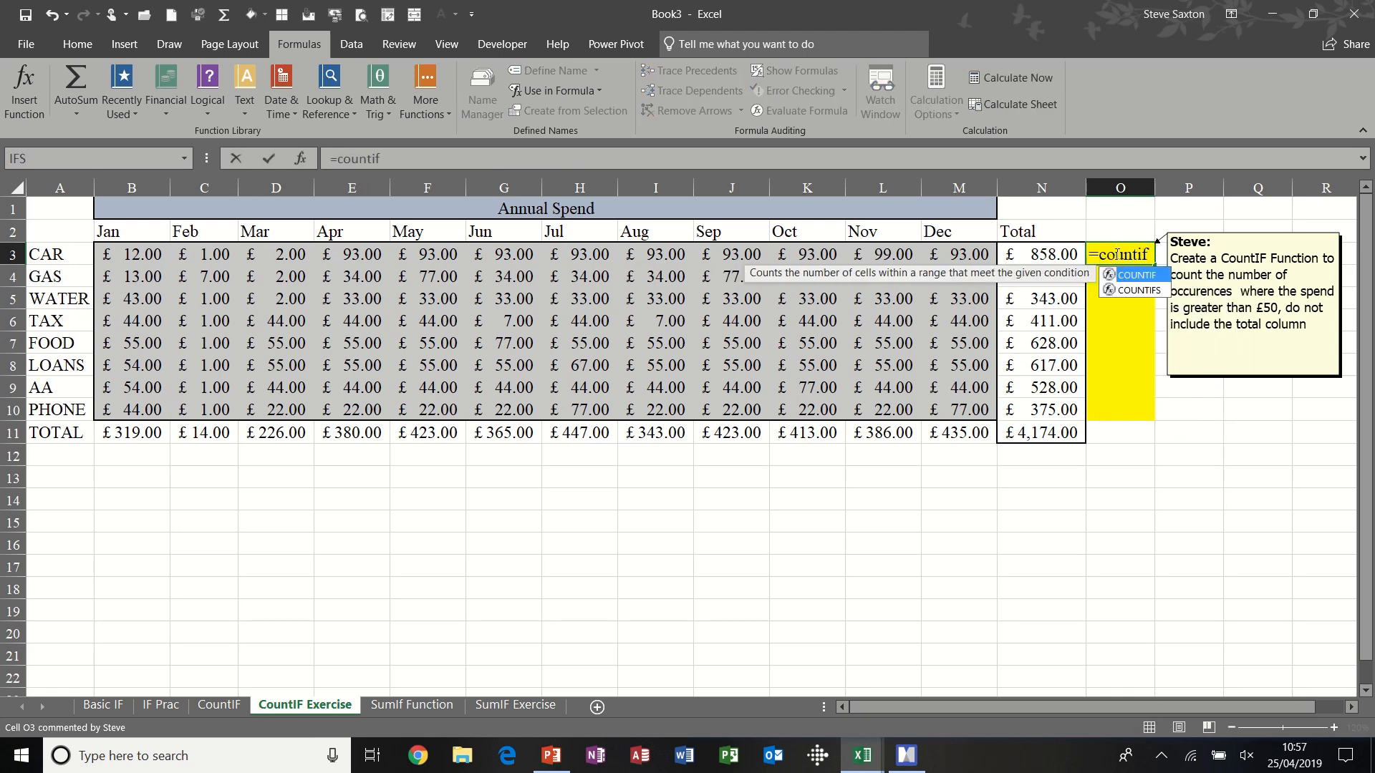
pyautogui.write('(')
pyautogui.moveTo(141, 244); pyautogui.dragTo(940, 255)
pyautogui.write(',')
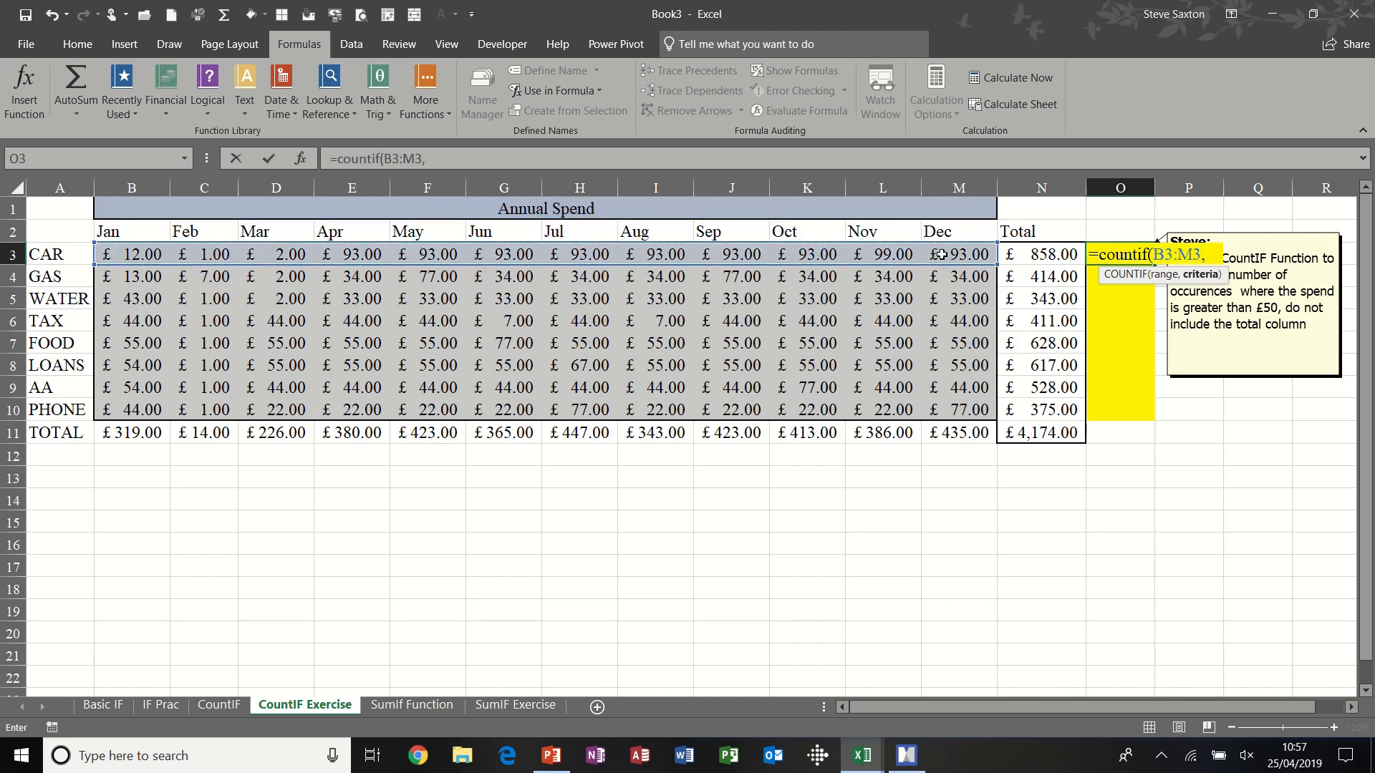
pyautogui.write('">50")')
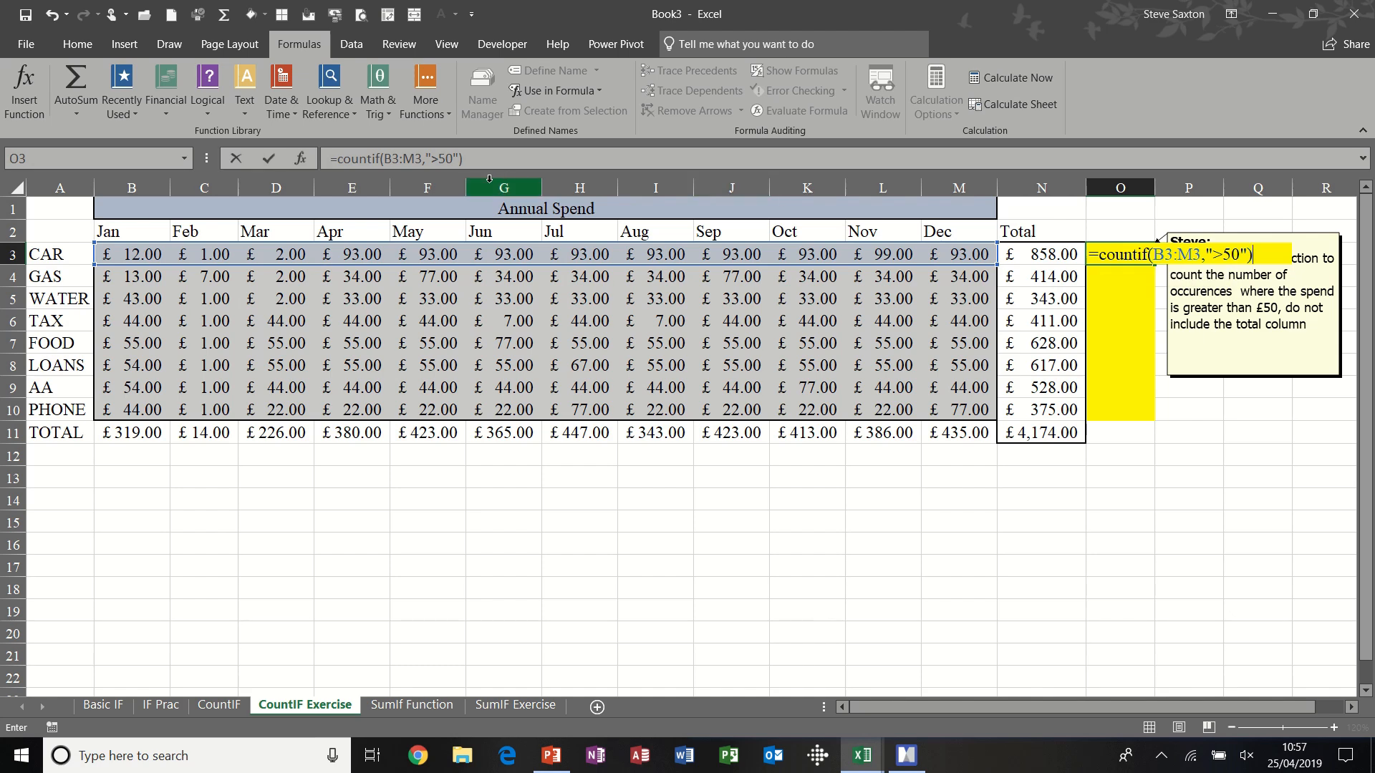
pyautogui.click(270, 159)
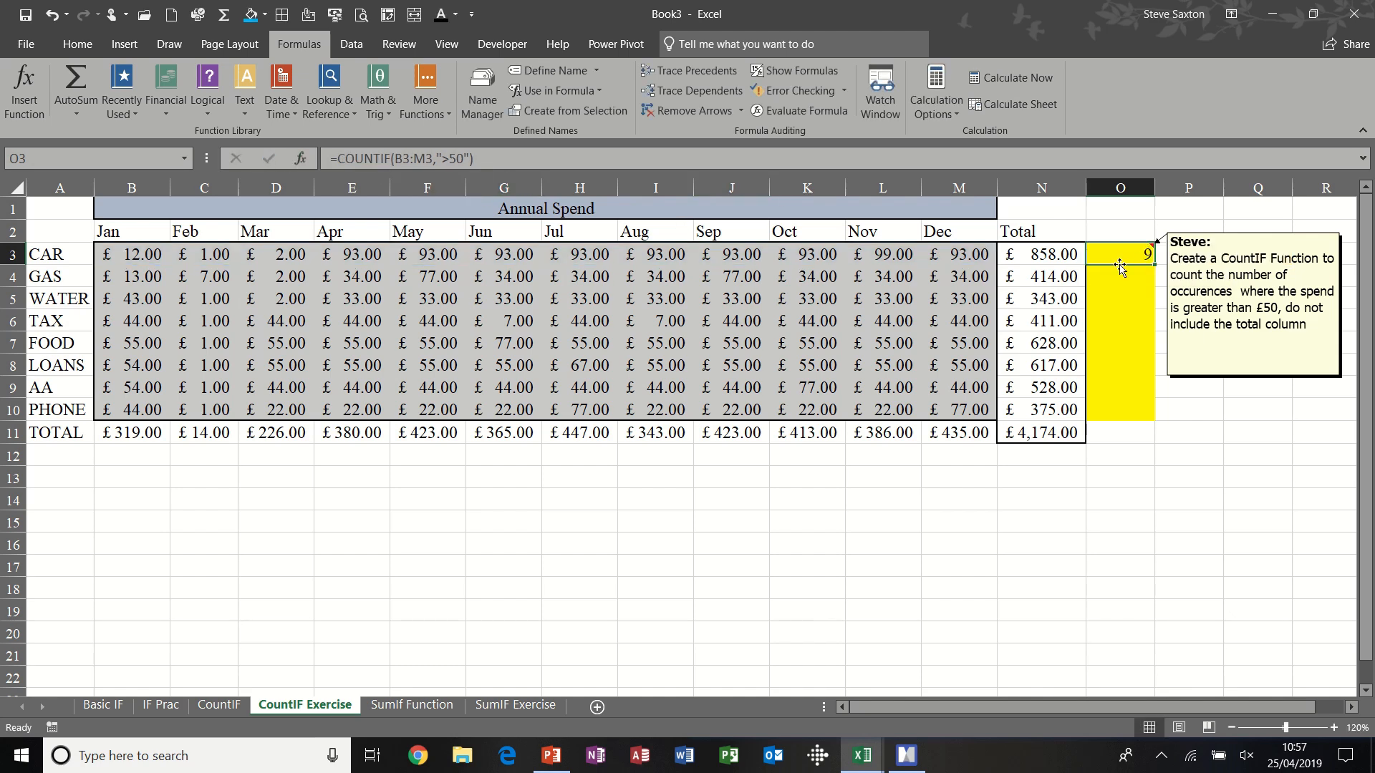
pyautogui.moveTo(1155, 265); pyautogui.dragTo(1135, 417)
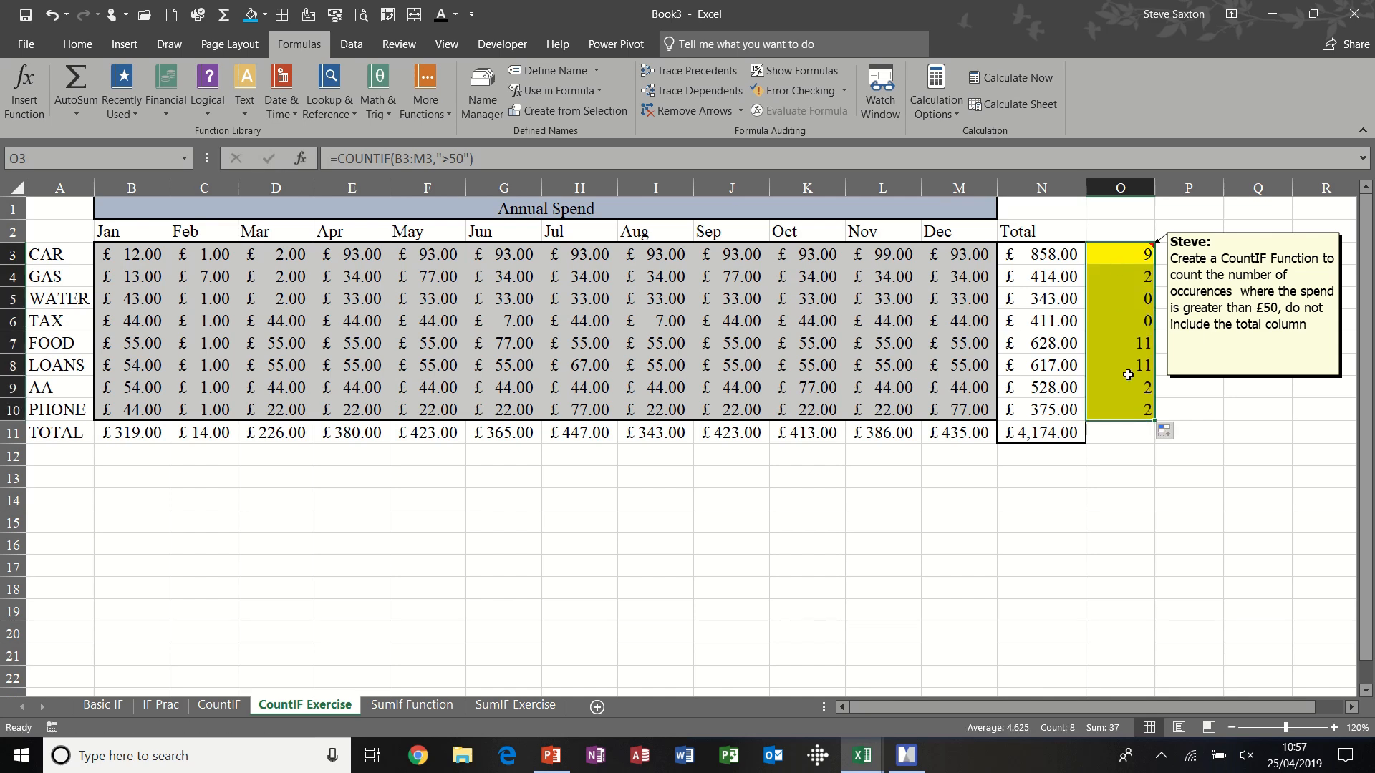
pyautogui.click(1128, 253)
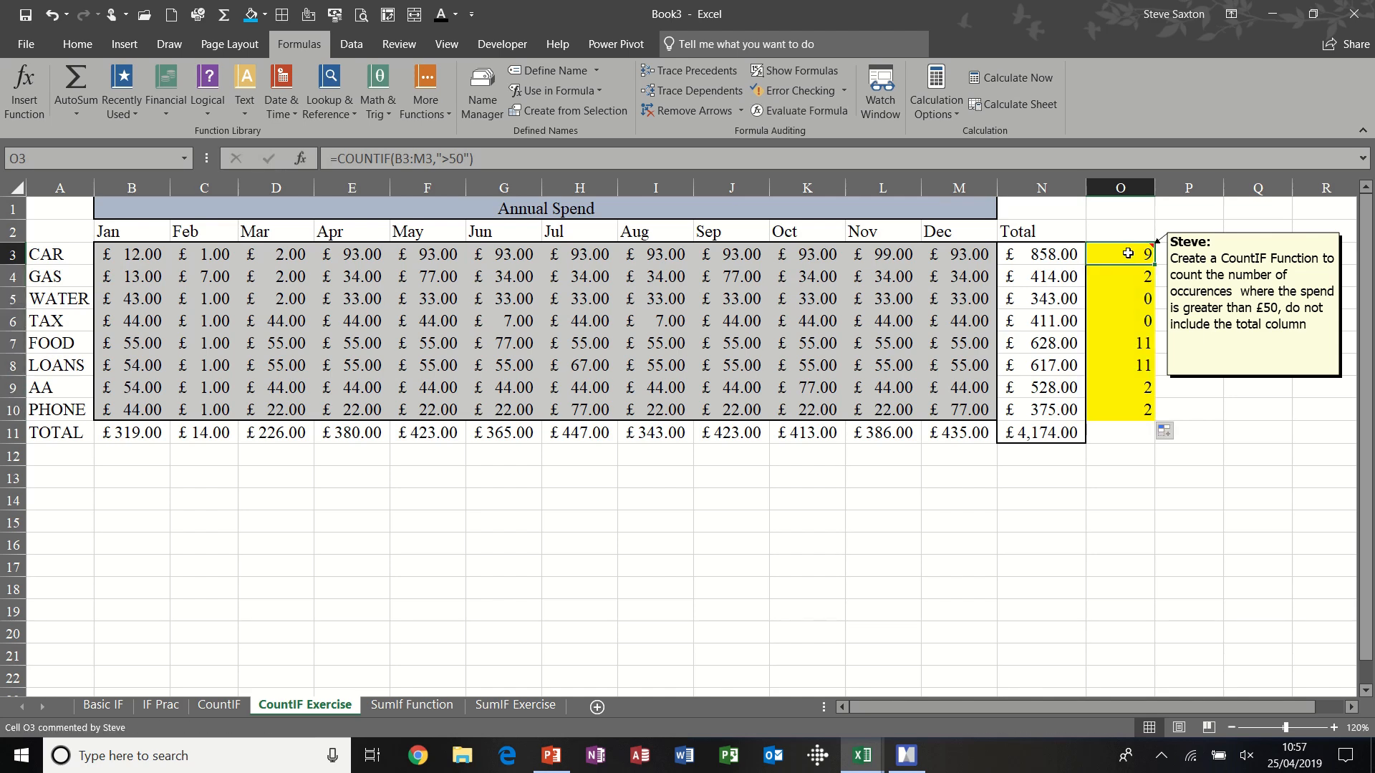
# - On the SumIf Function sheet, examine the named columns location and students and the SUMIF formula in G2
pyautogui.click(420, 706)
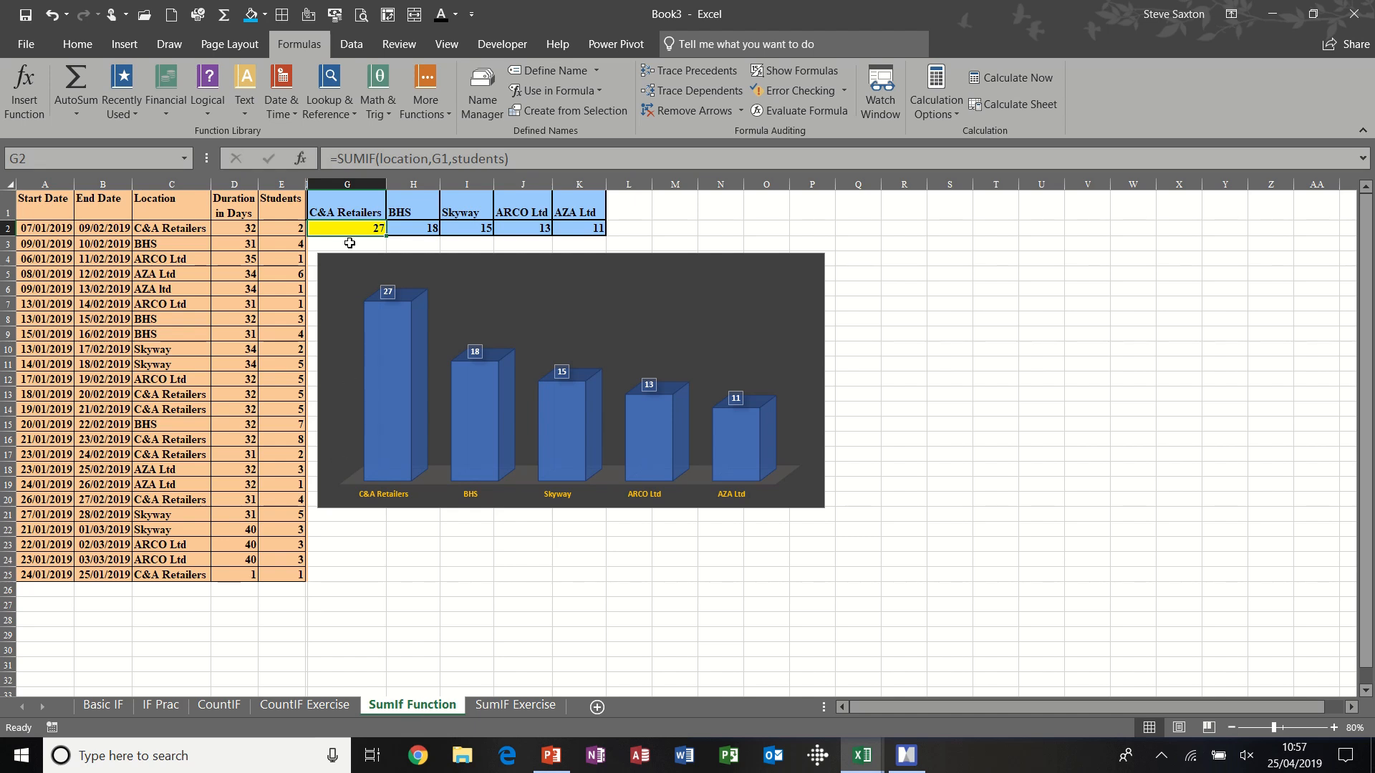
pyautogui.click(176, 185)
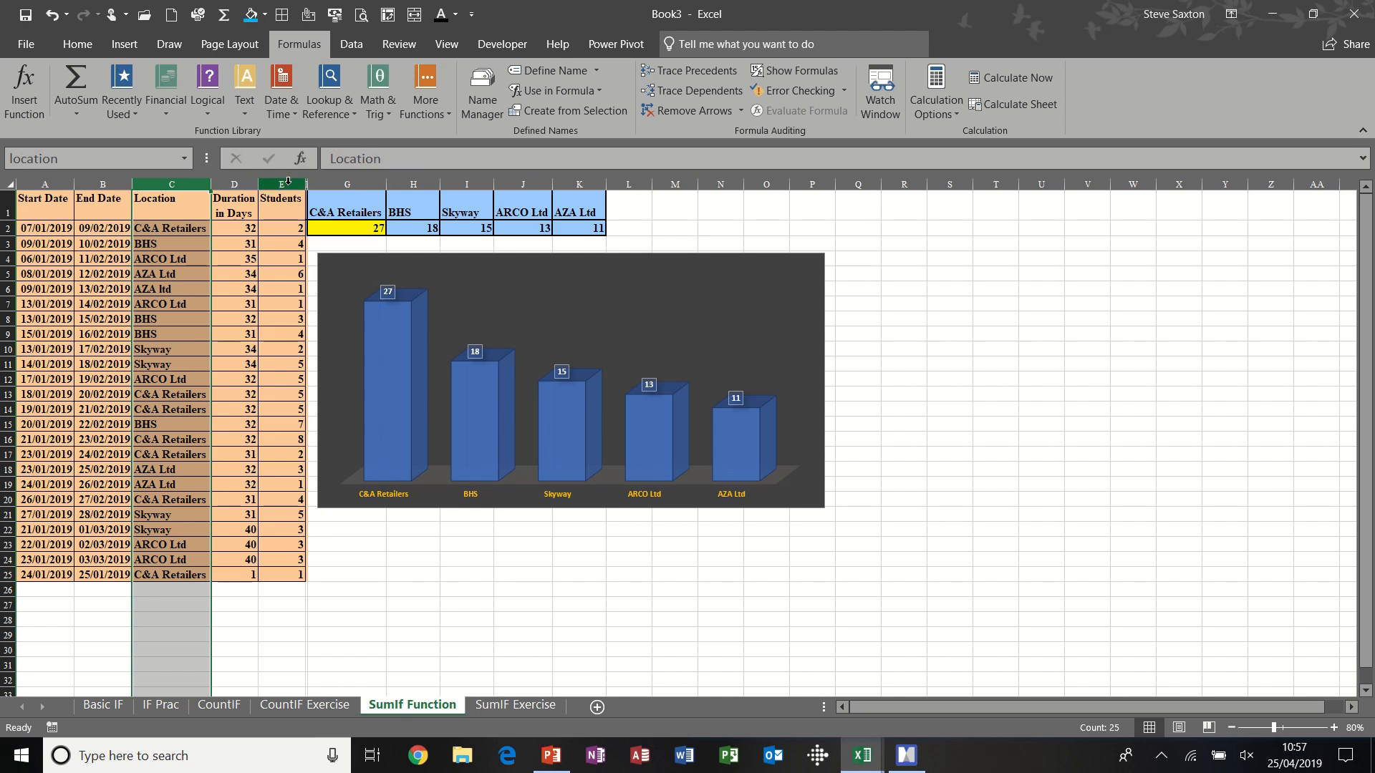
pyautogui.click(288, 183)
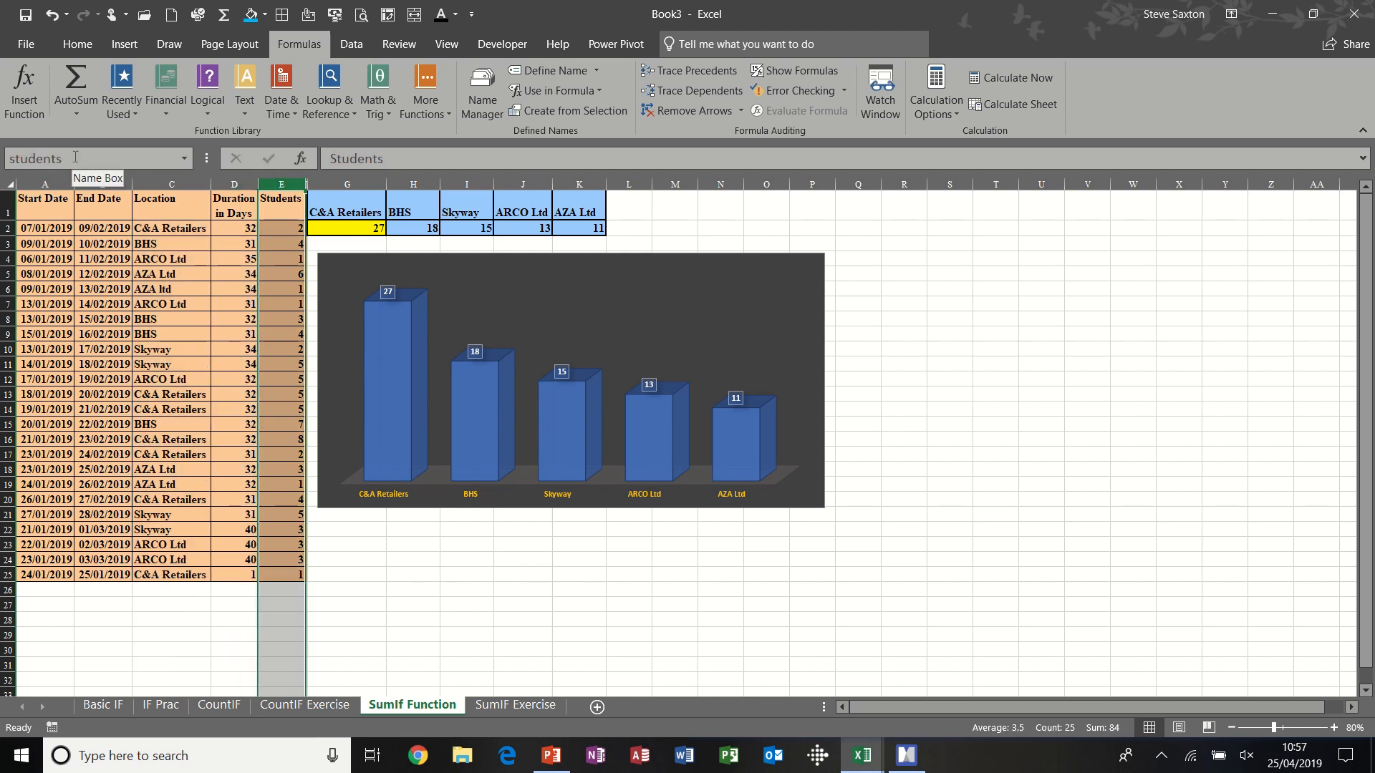
pyautogui.click(355, 232)
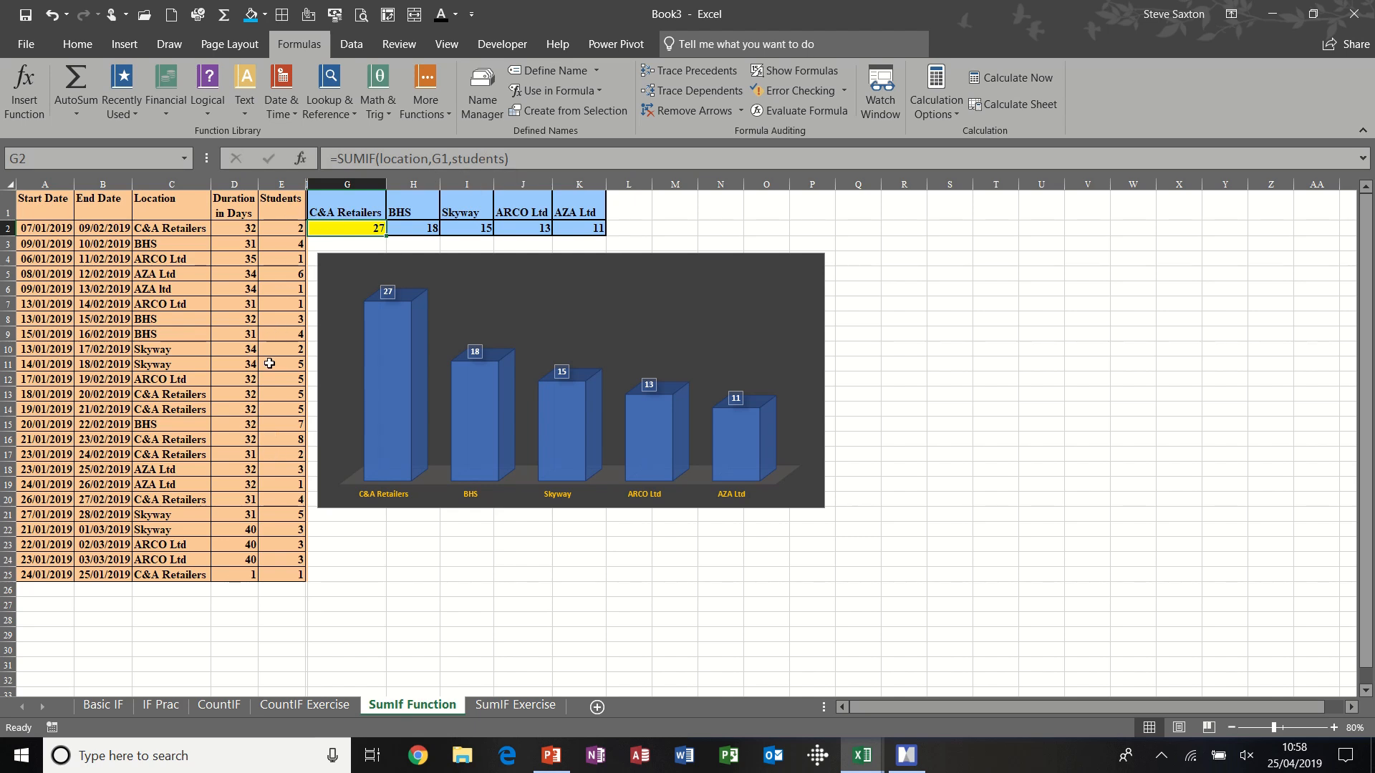
# - Try a student count of 22 for C&A Retailers in E2, and undo the change
pyautogui.click(283, 226)
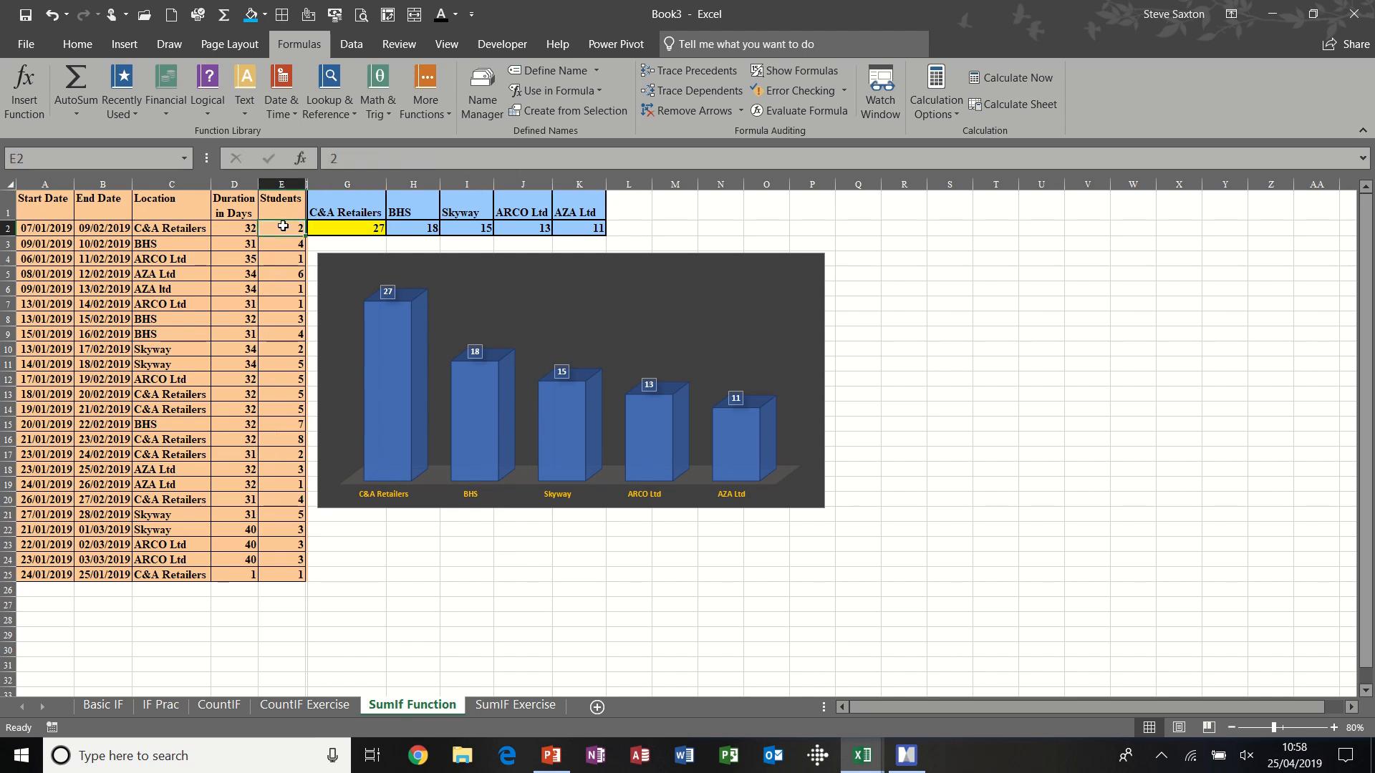
pyautogui.write('22')
pyautogui.press('Return')
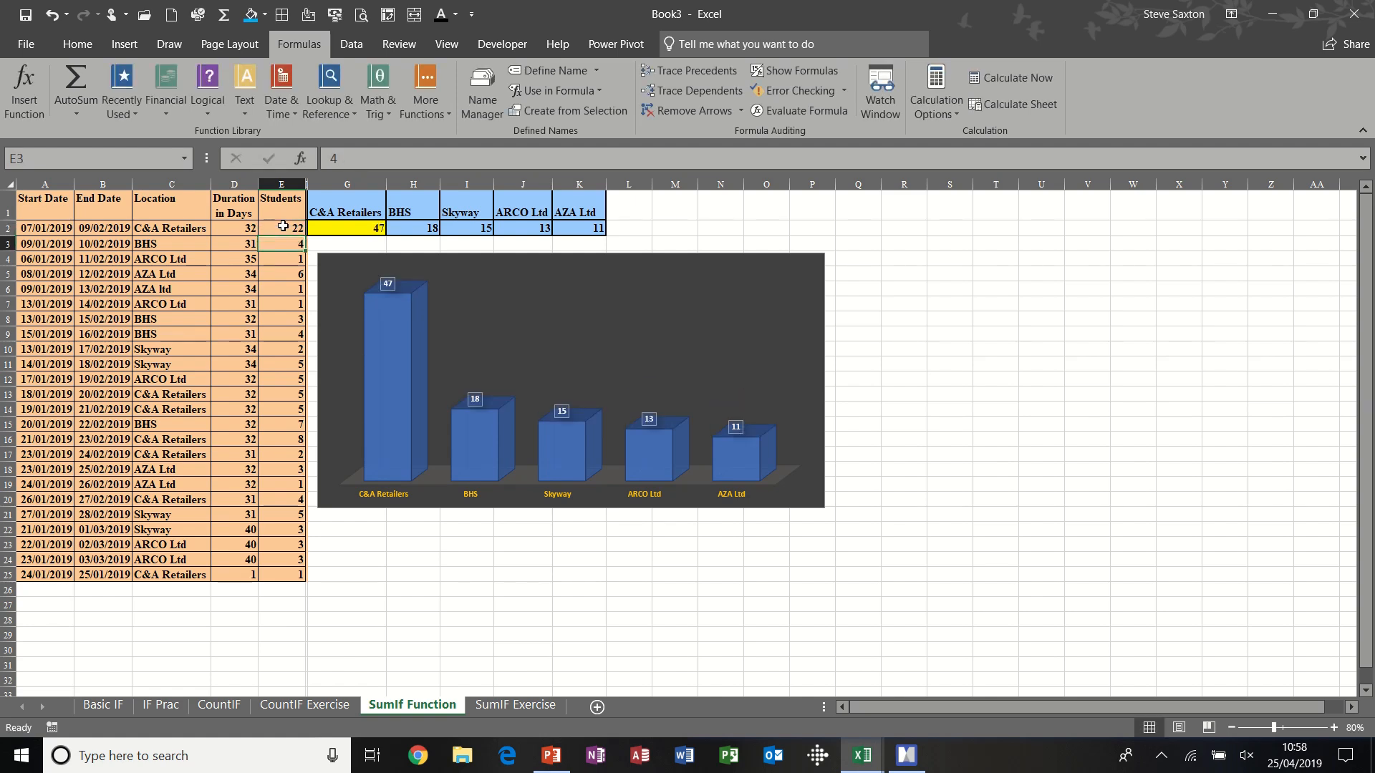
pyautogui.hotkey('ctrl', 'z')
# - Clear the company totals in G2:K2 and re-enter G2 as =SUMIF(location,G1,students)
pyautogui.moveTo(333, 227); pyautogui.dragTo(580, 231)
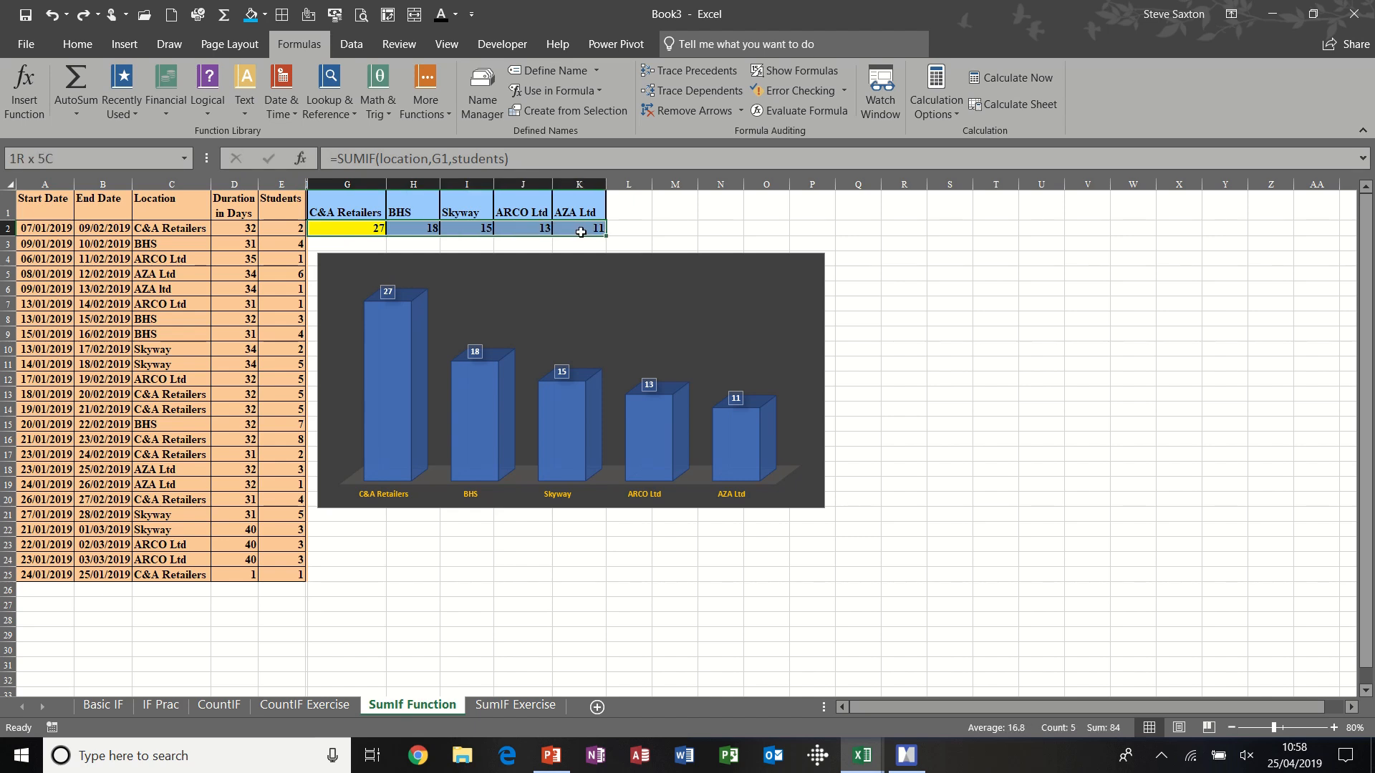
pyautogui.press('Delete')
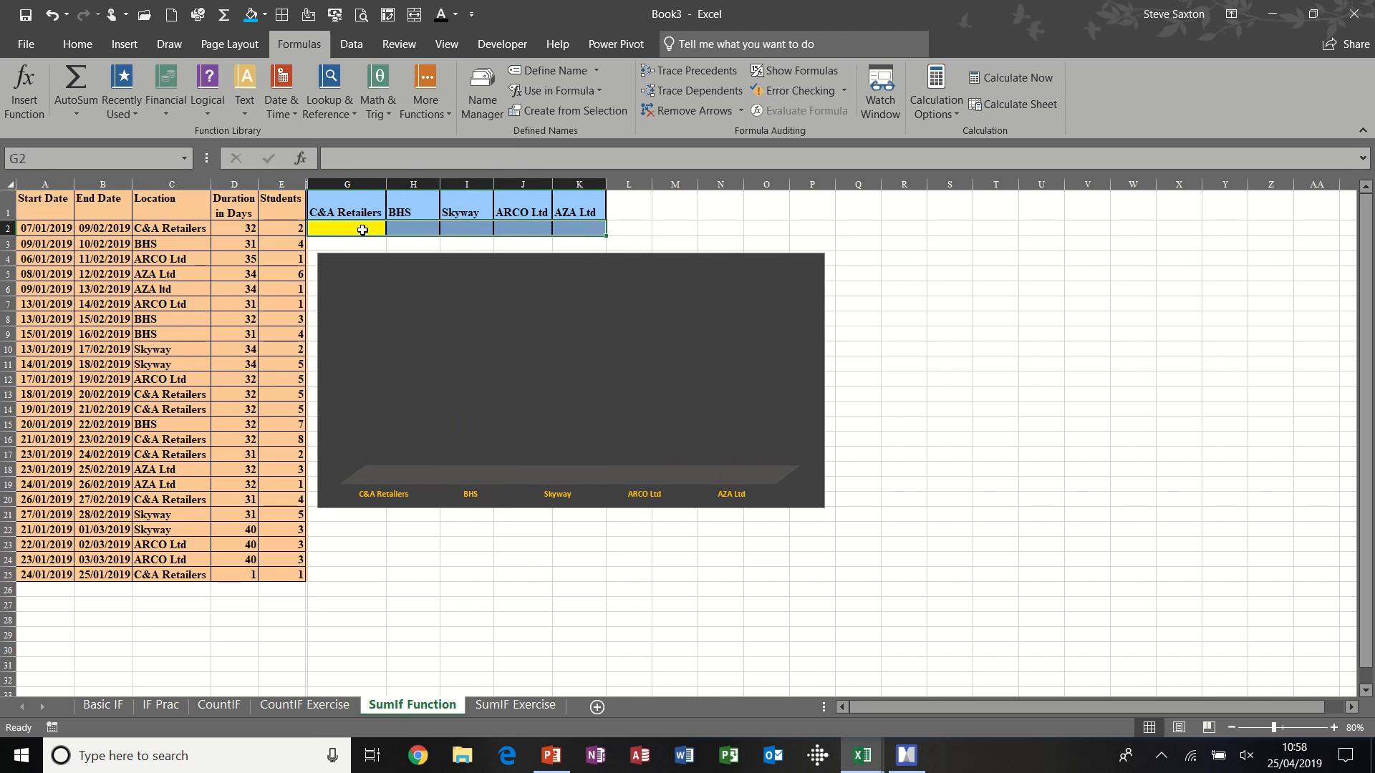
pyautogui.click(362, 230)
pyautogui.write('=su')
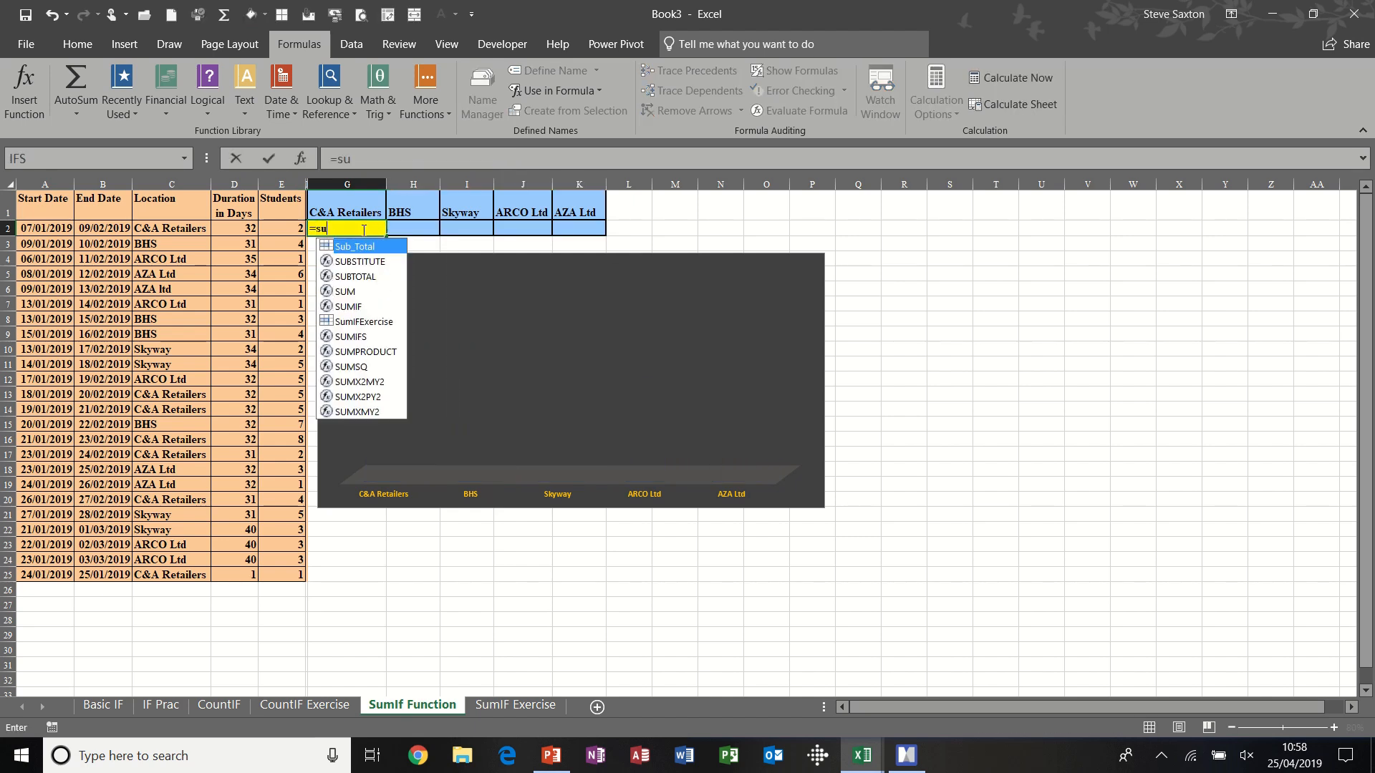
pyautogui.write('mif(')
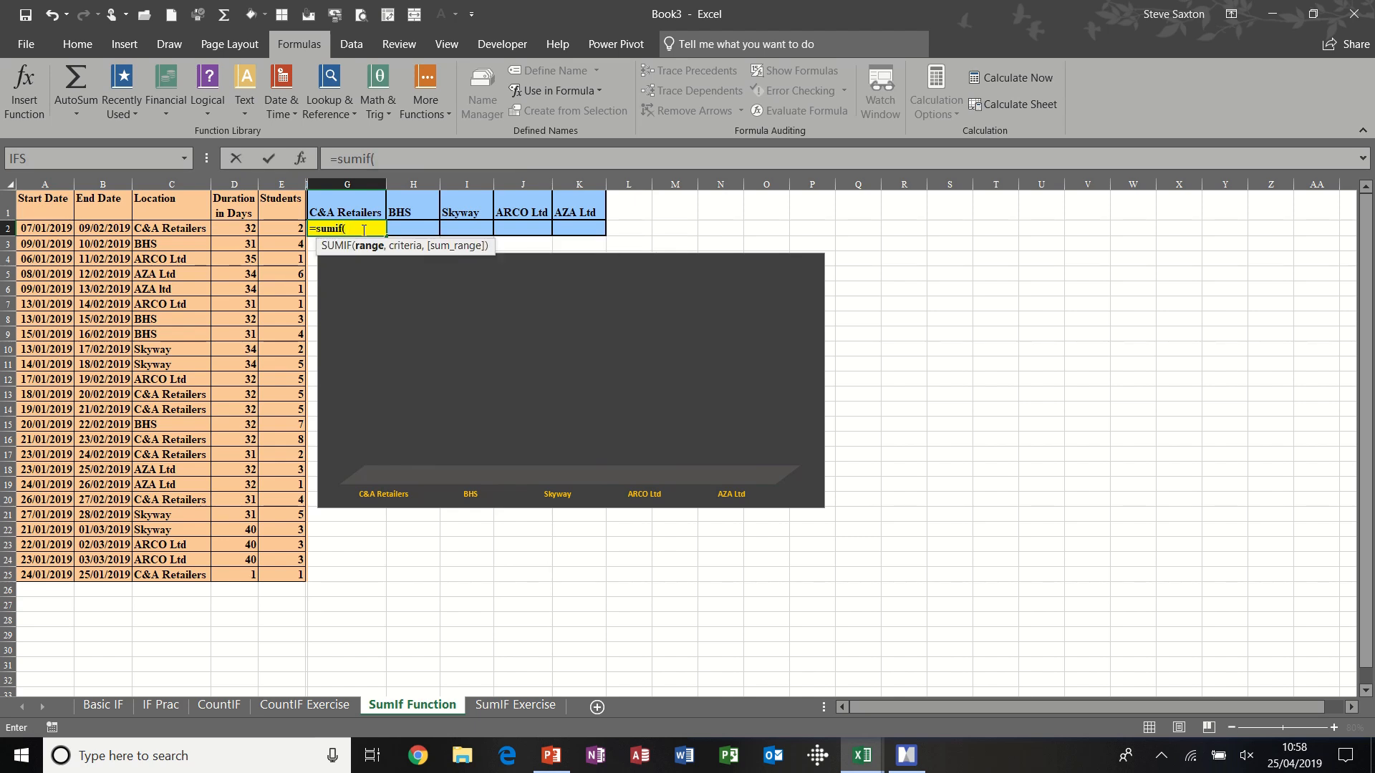
pyautogui.write('location')
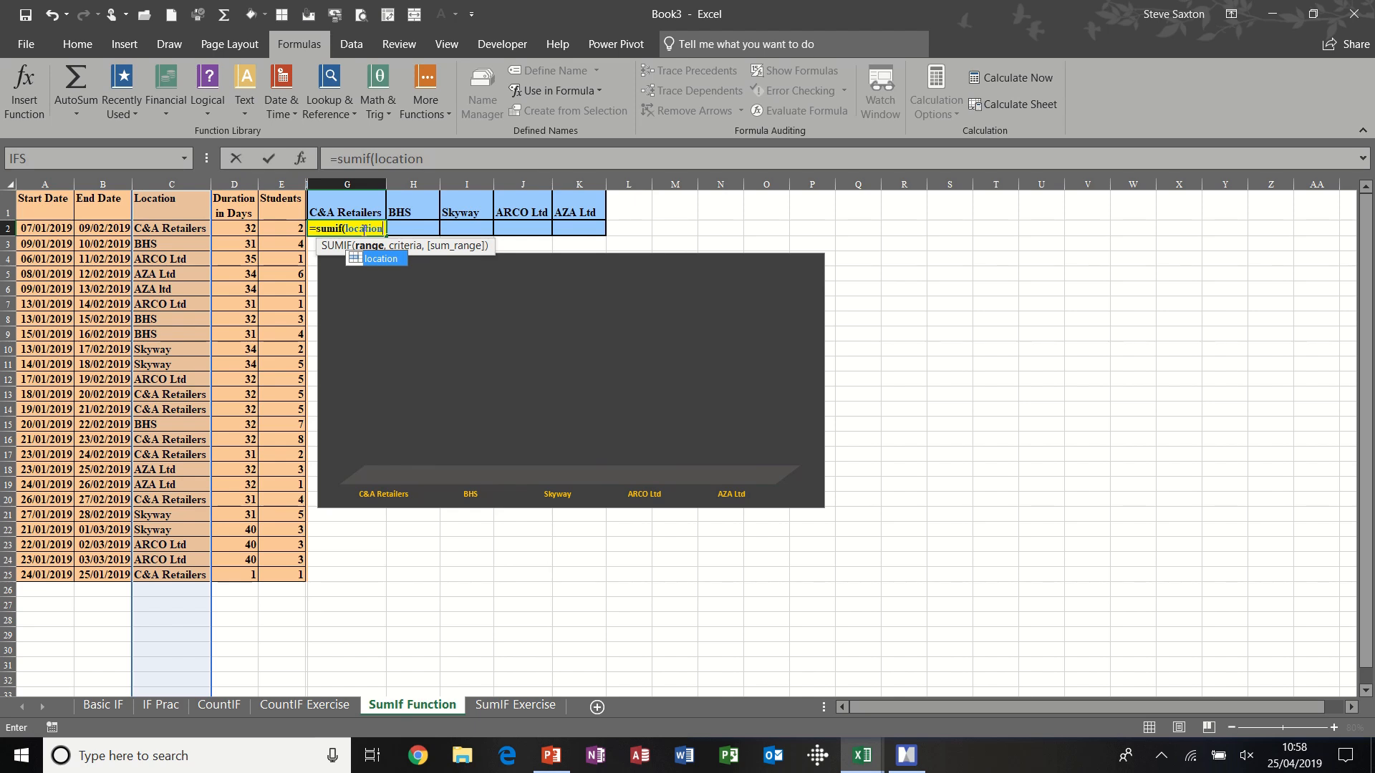
pyautogui.write(',')
pyautogui.click(361, 209)
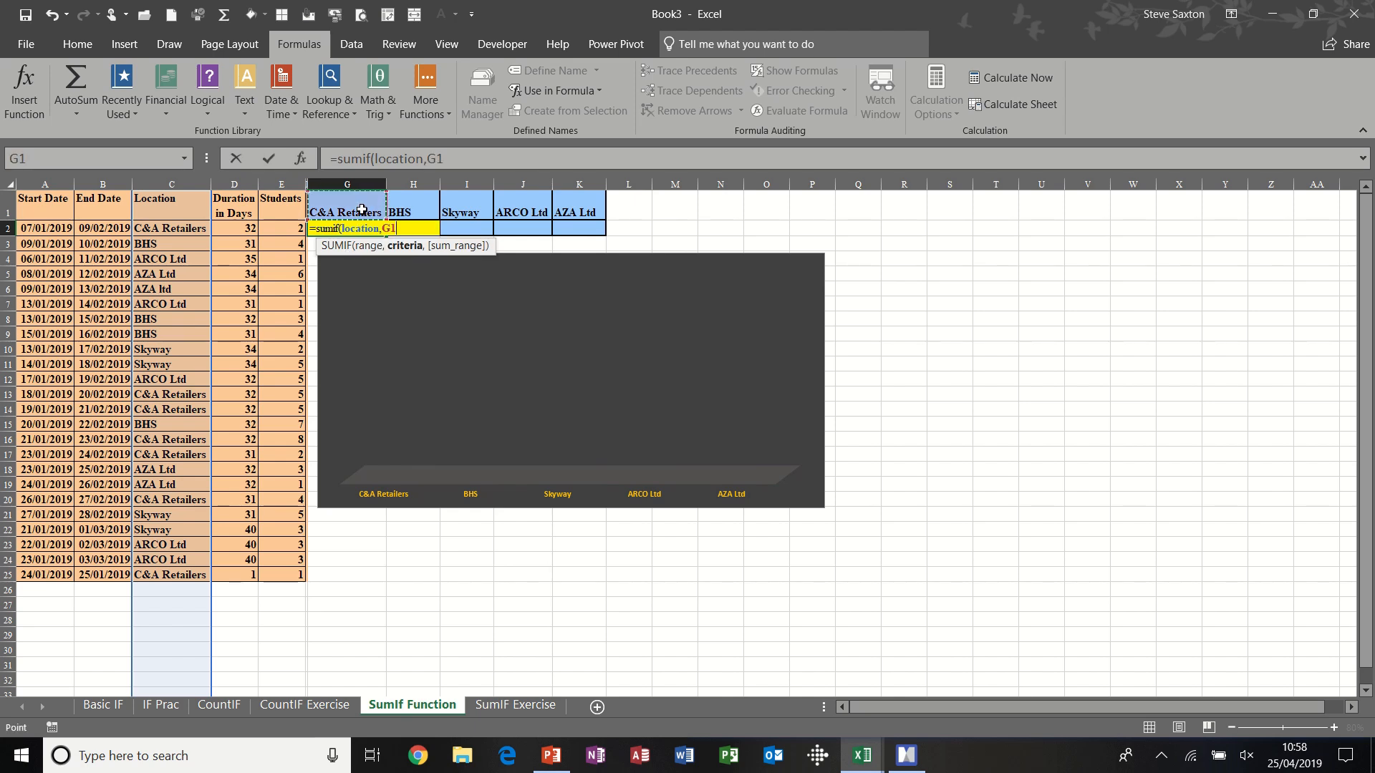
pyautogui.write(',')
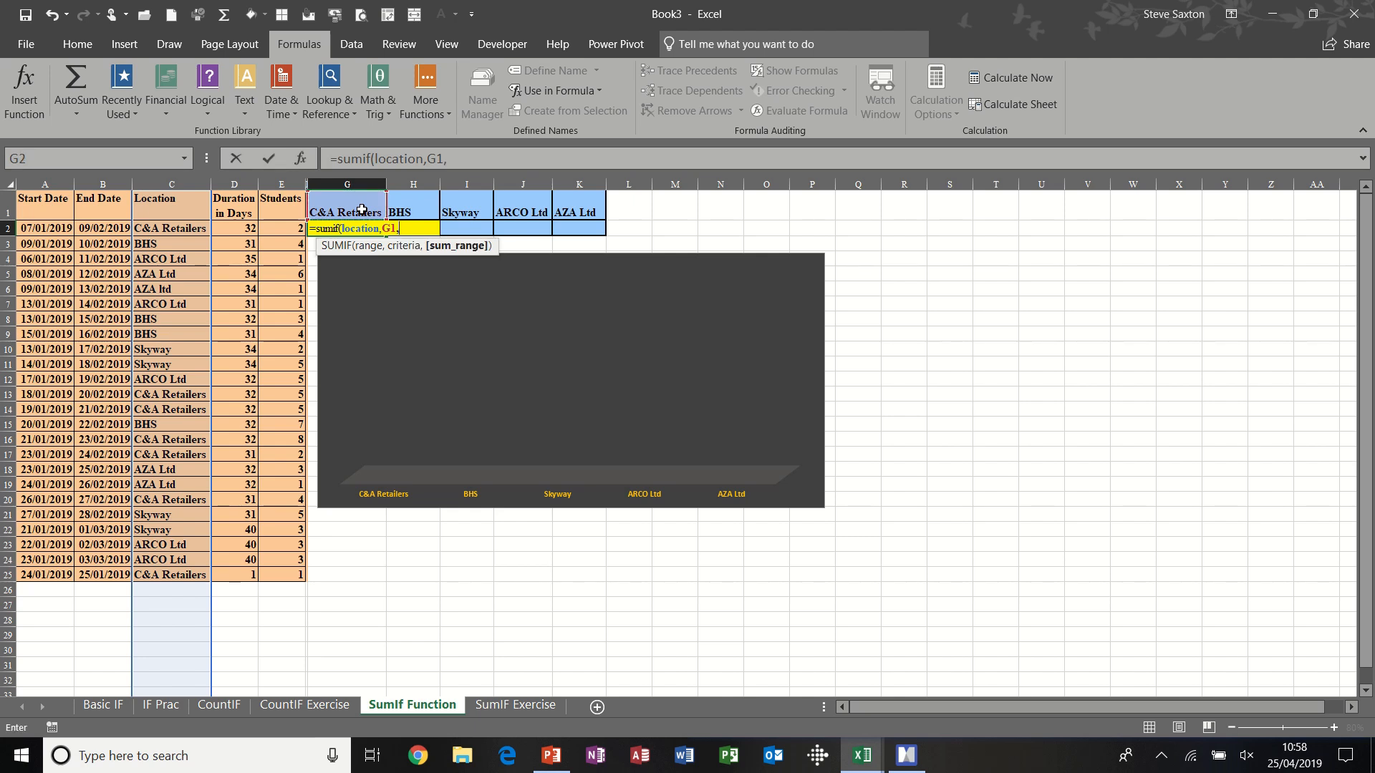
pyautogui.write('s')
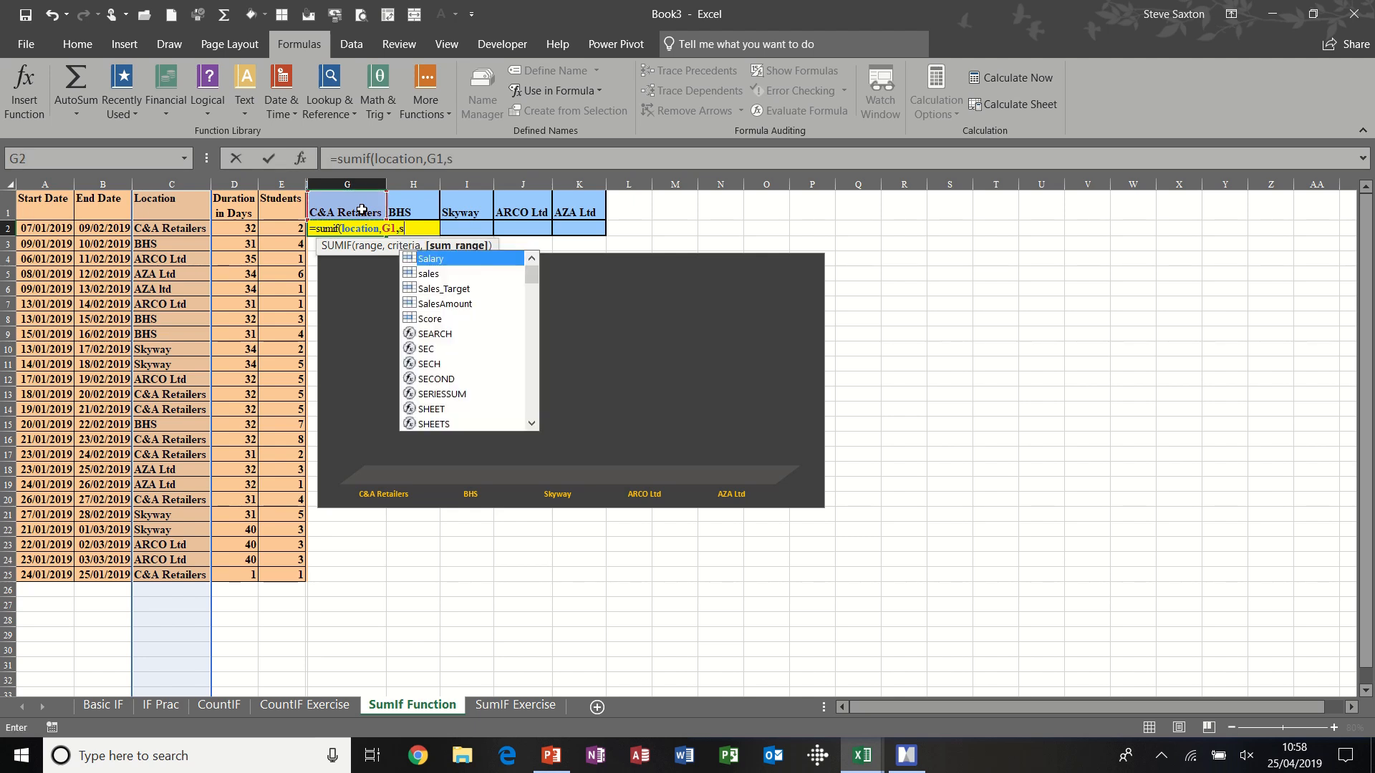
pyautogui.write('tudents')
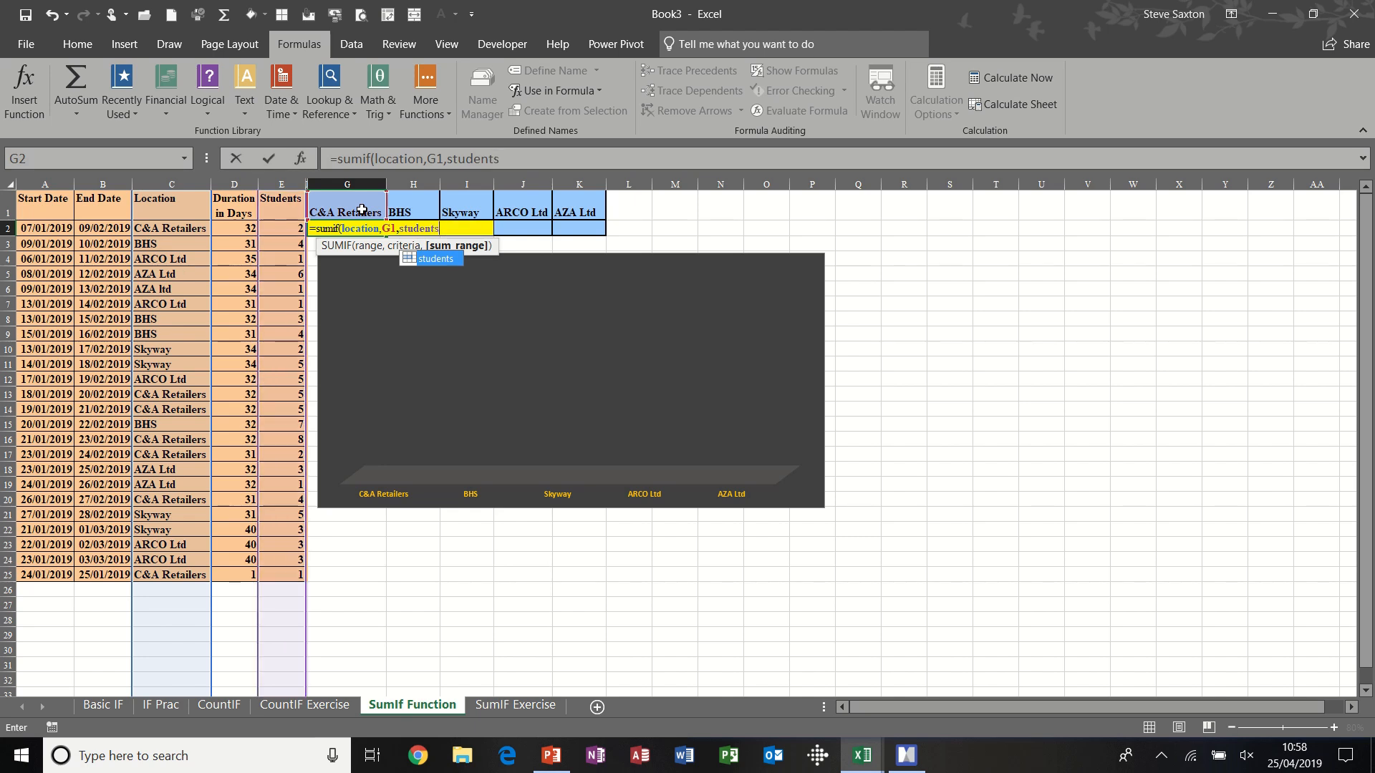
pyautogui.write(')')
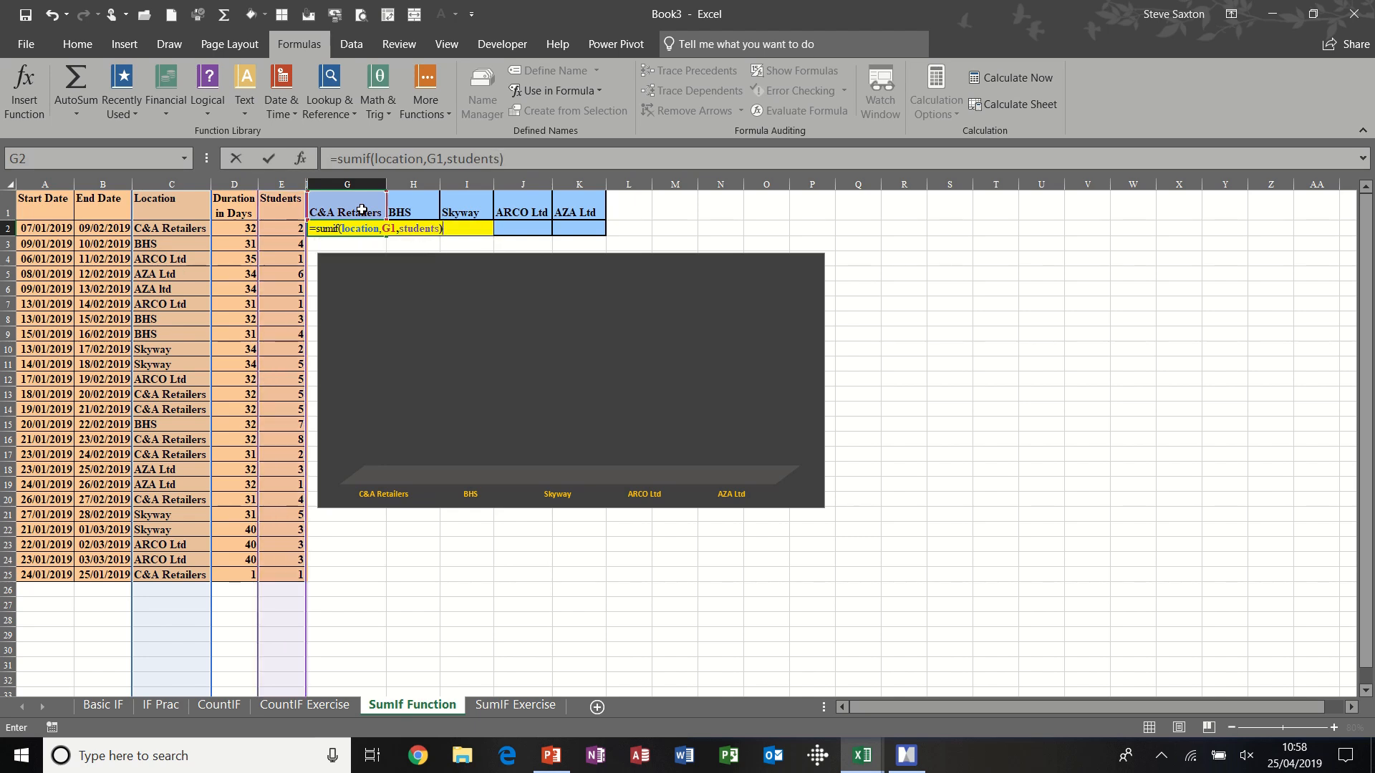
pyautogui.click(269, 160)
# - Fill the SUMIF formula from G2 across to K2, and set the BHS student count in E3 to 44
pyautogui.moveTo(401, 235); pyautogui.dragTo(580, 240)
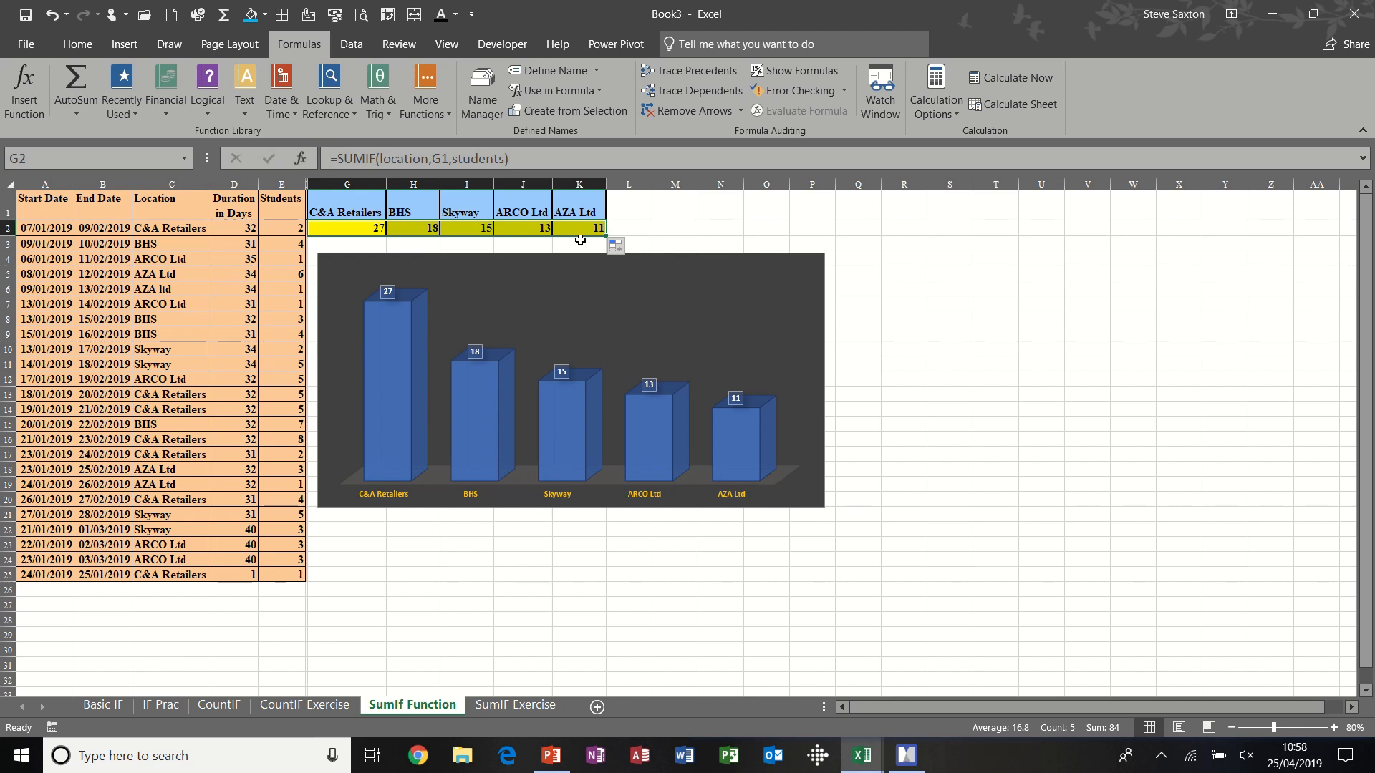
pyautogui.click(352, 231)
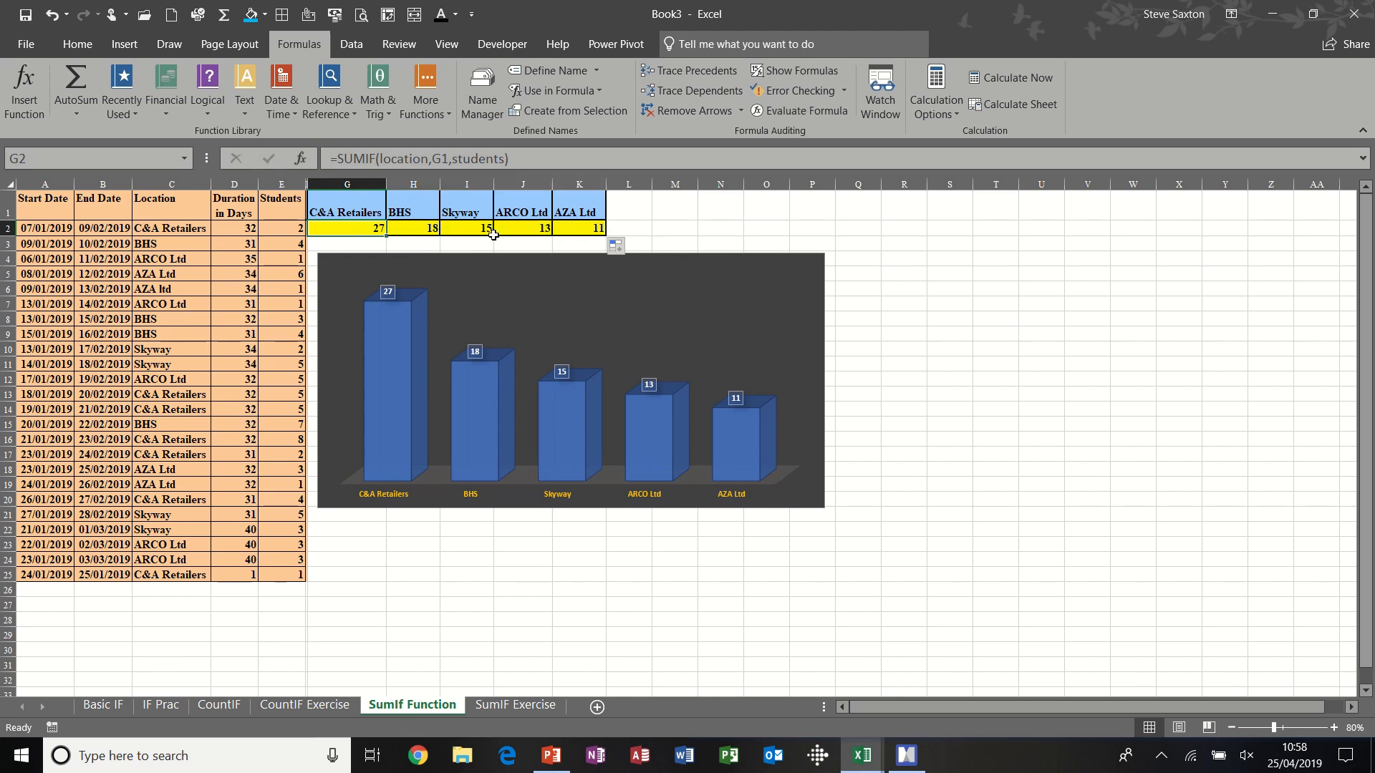
pyautogui.click(284, 246)
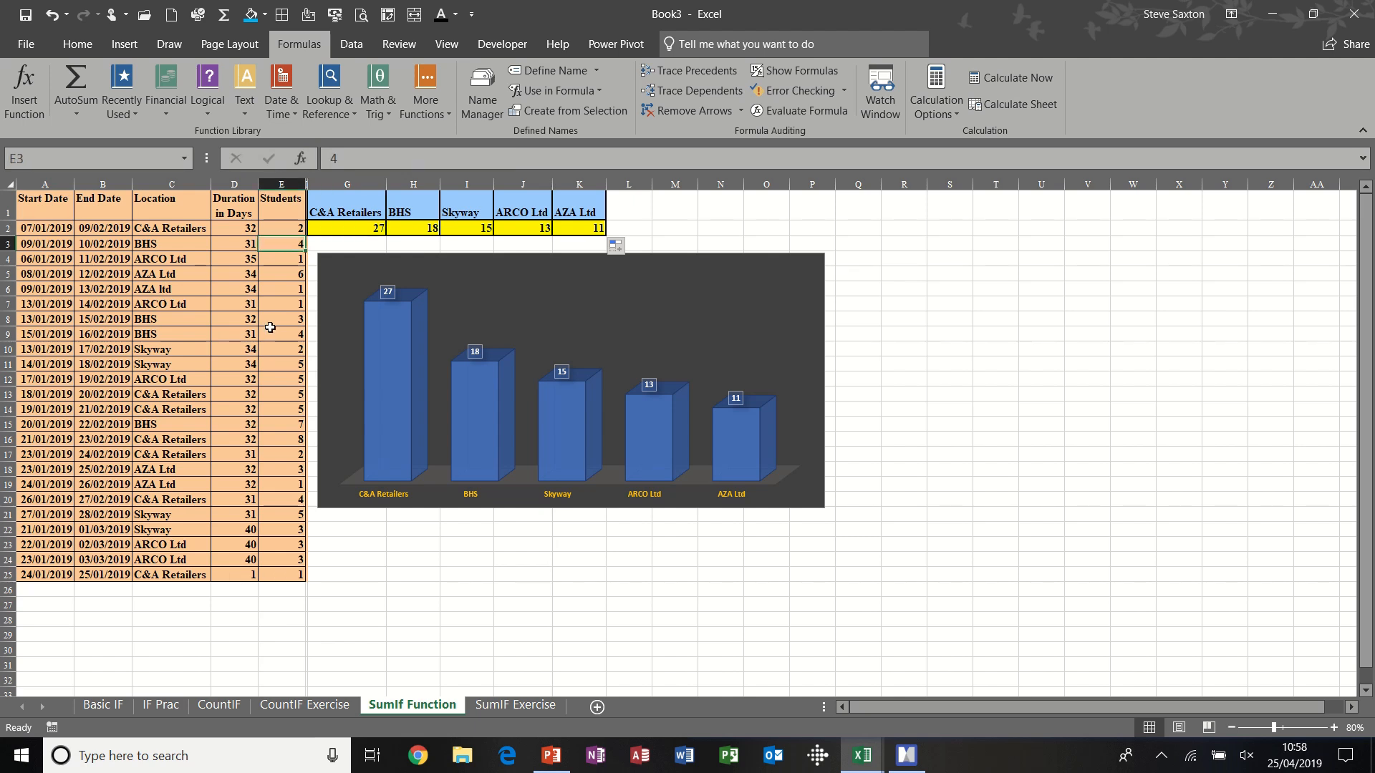
pyautogui.write('44')
pyautogui.press('Return')
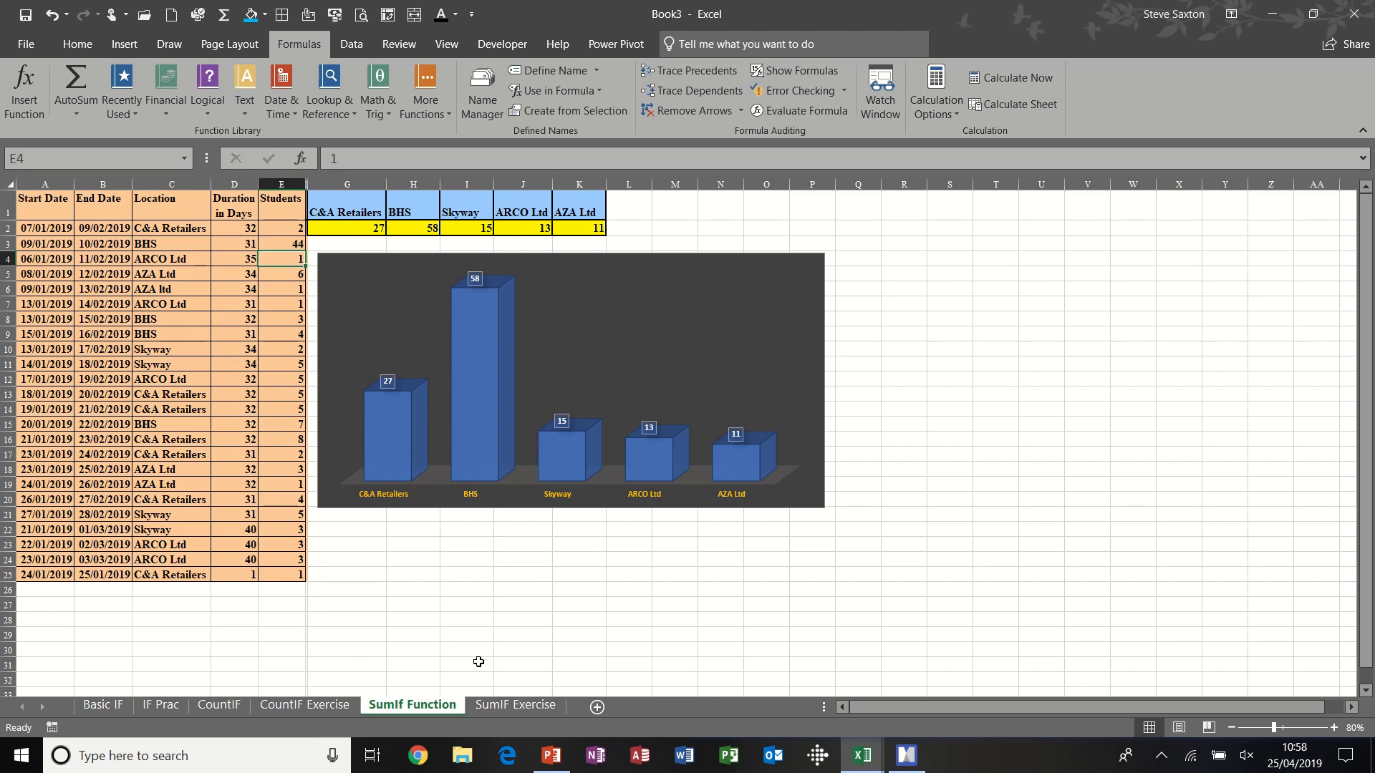
# - On the SumIF Exercise sheet, examine the result cells C2:G2 and the named ranges Item (A2:A27) and Cost (B2:B27)
pyautogui.click(509, 709)
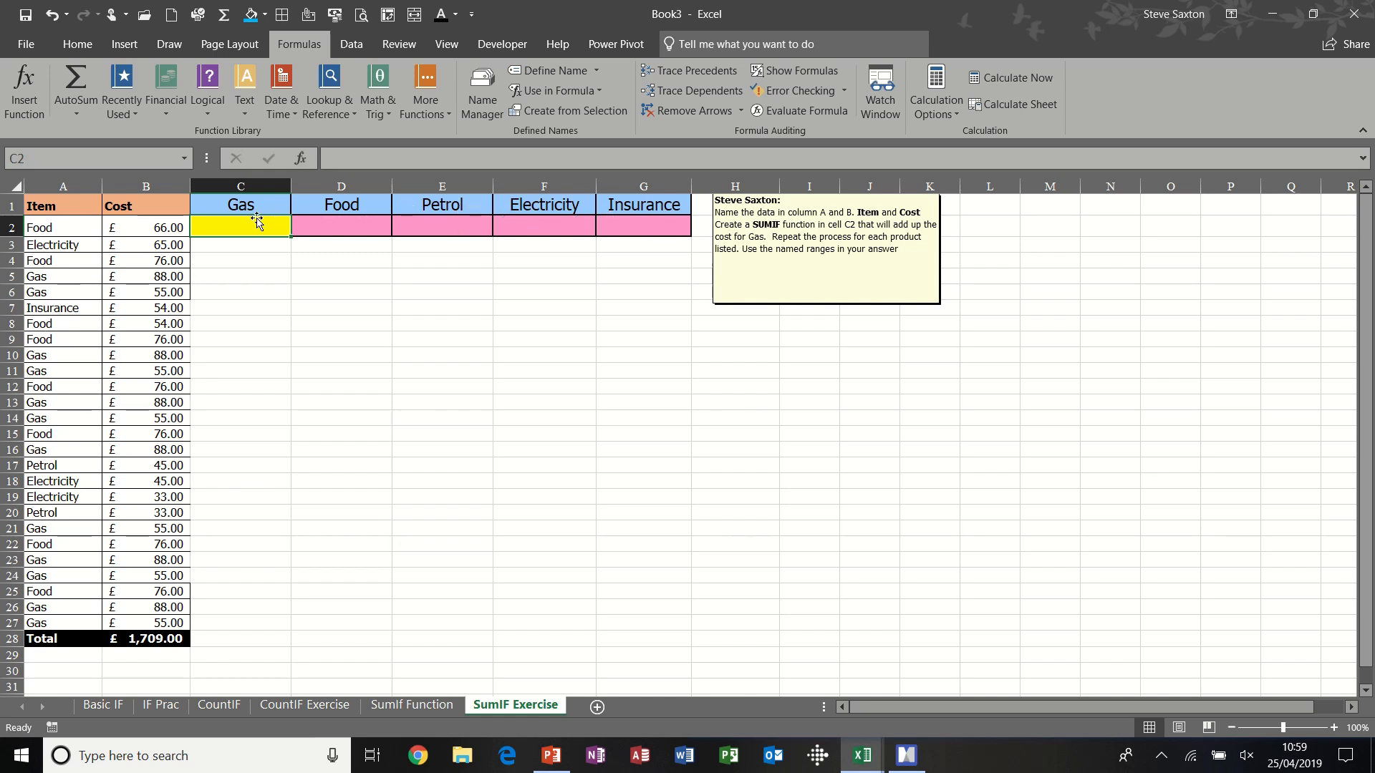
pyautogui.click(359, 224)
pyautogui.click(455, 221)
pyautogui.click(546, 222)
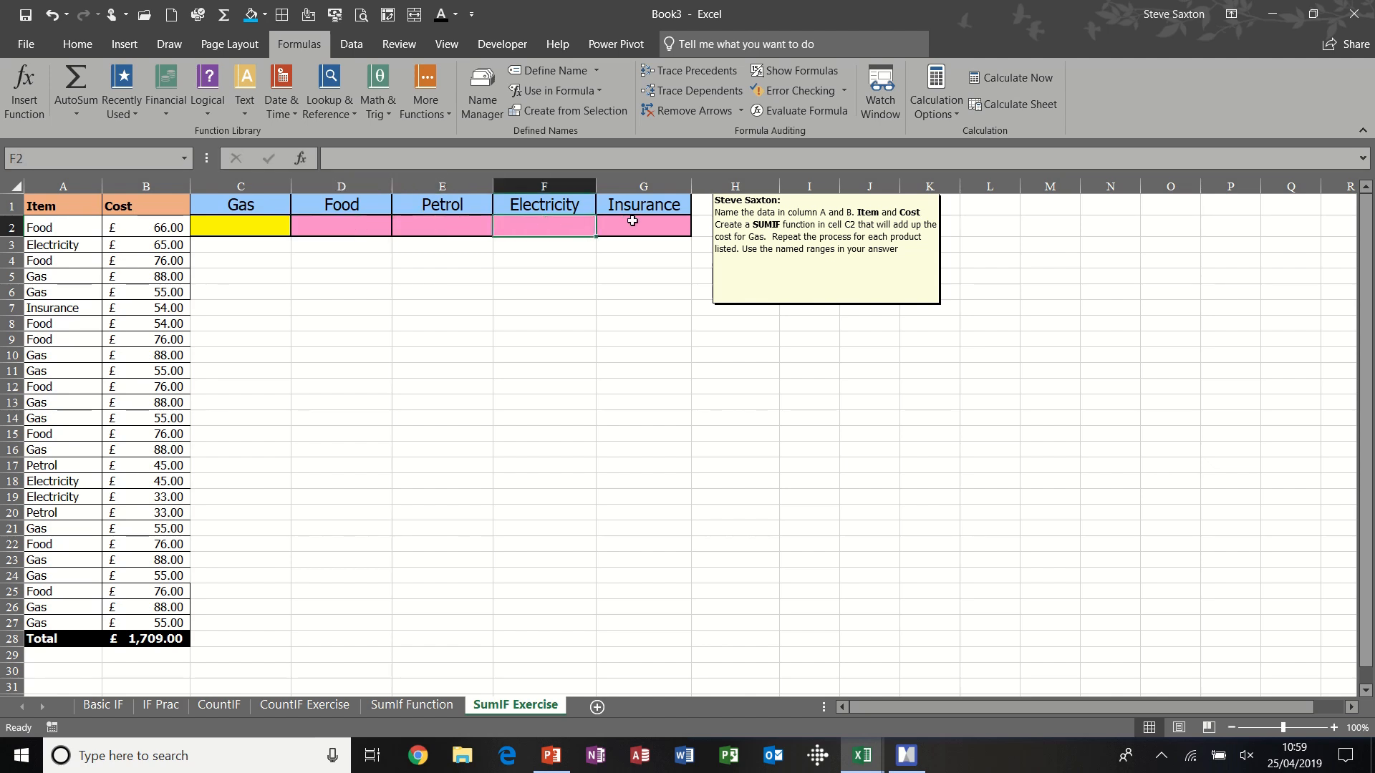
pyautogui.click(630, 221)
pyautogui.click(234, 225)
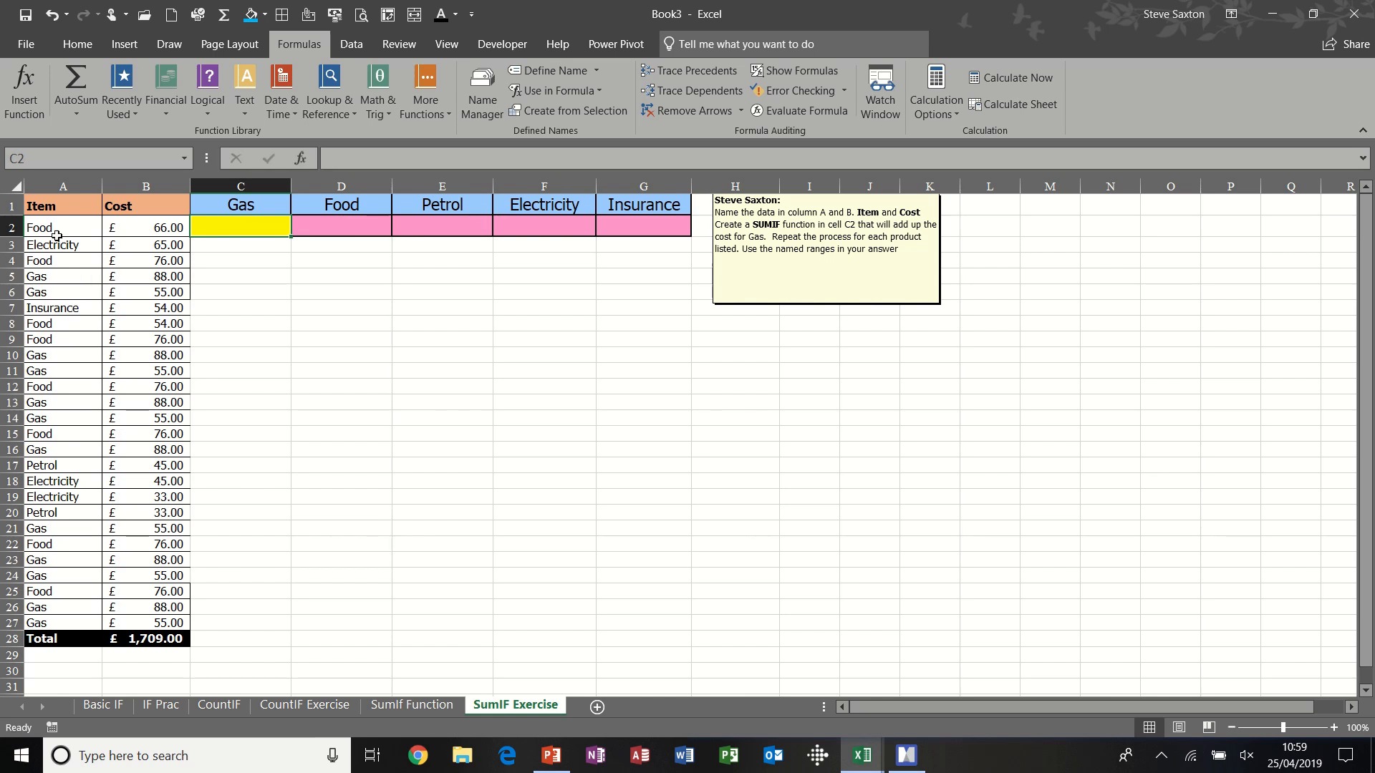
pyautogui.moveTo(56, 226); pyautogui.dragTo(64, 617)
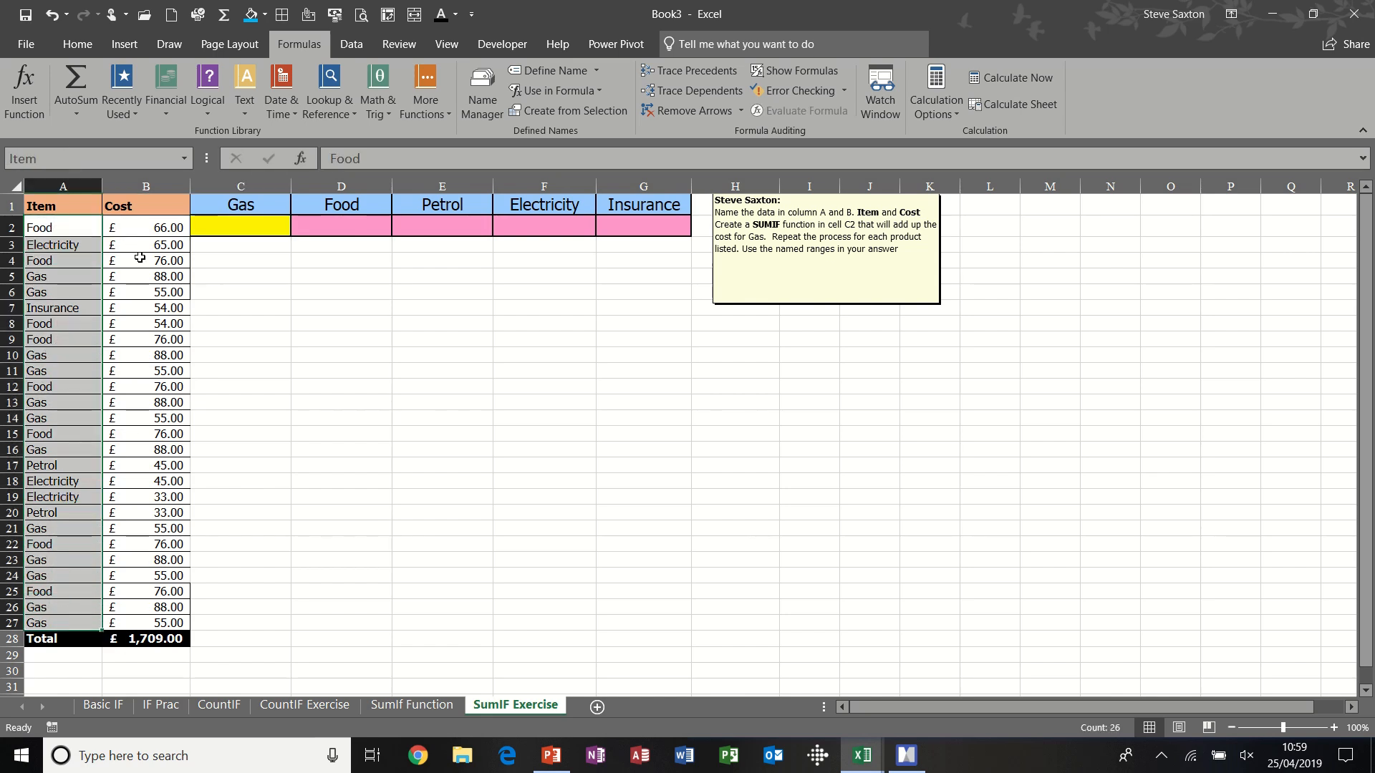
pyautogui.moveTo(144, 227); pyautogui.dragTo(148, 620)
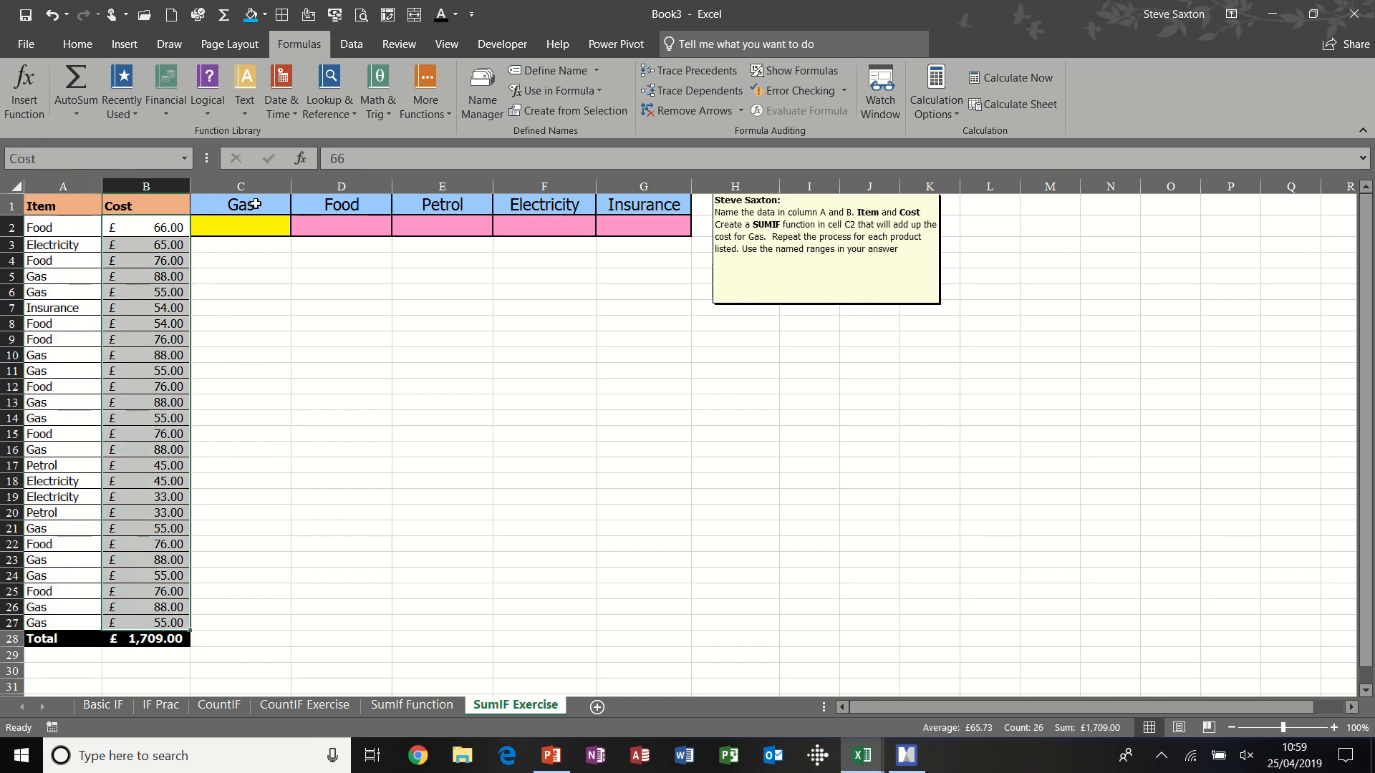
# - Enter =SUMIF(Item,C1,Cost) in C2 for the Gas total and fill the formula across to G2
pyautogui.click(247, 226)
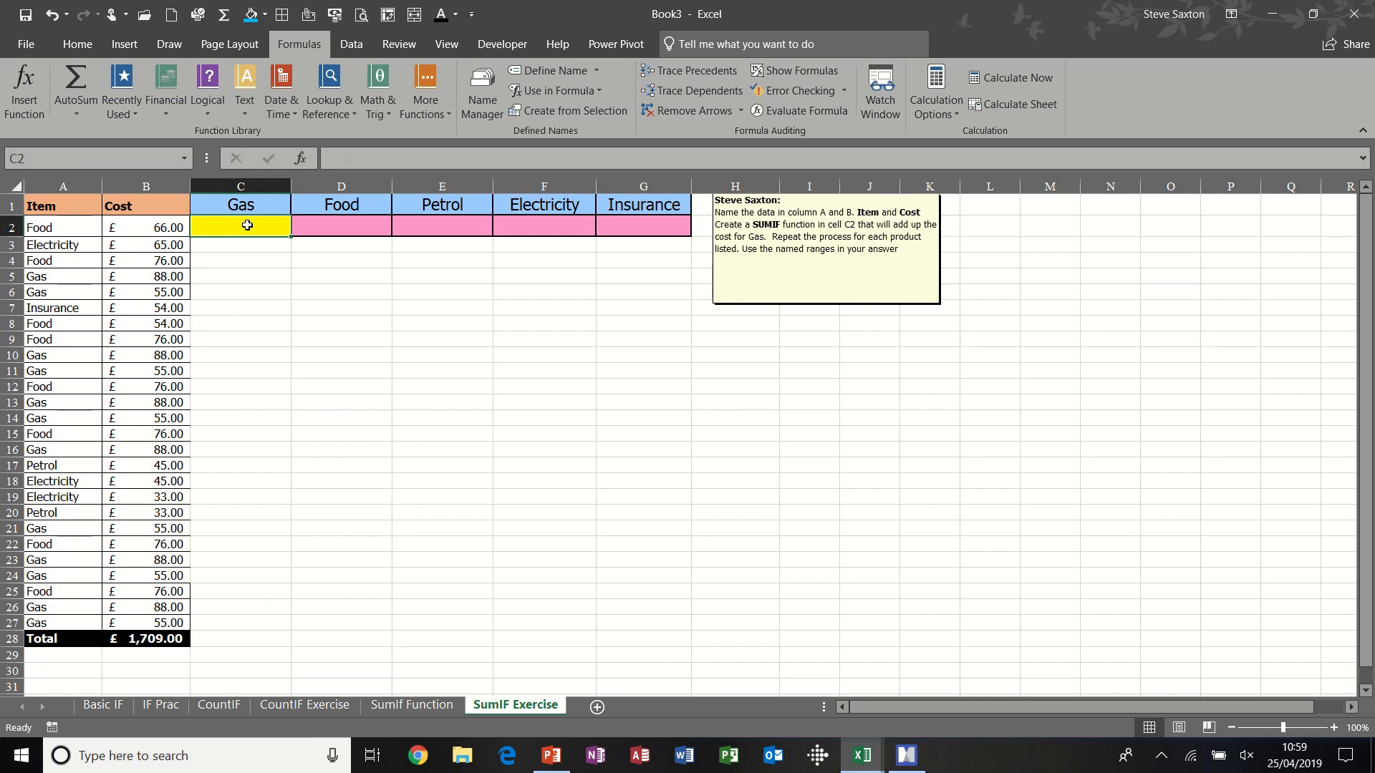
pyautogui.write('=sumif')
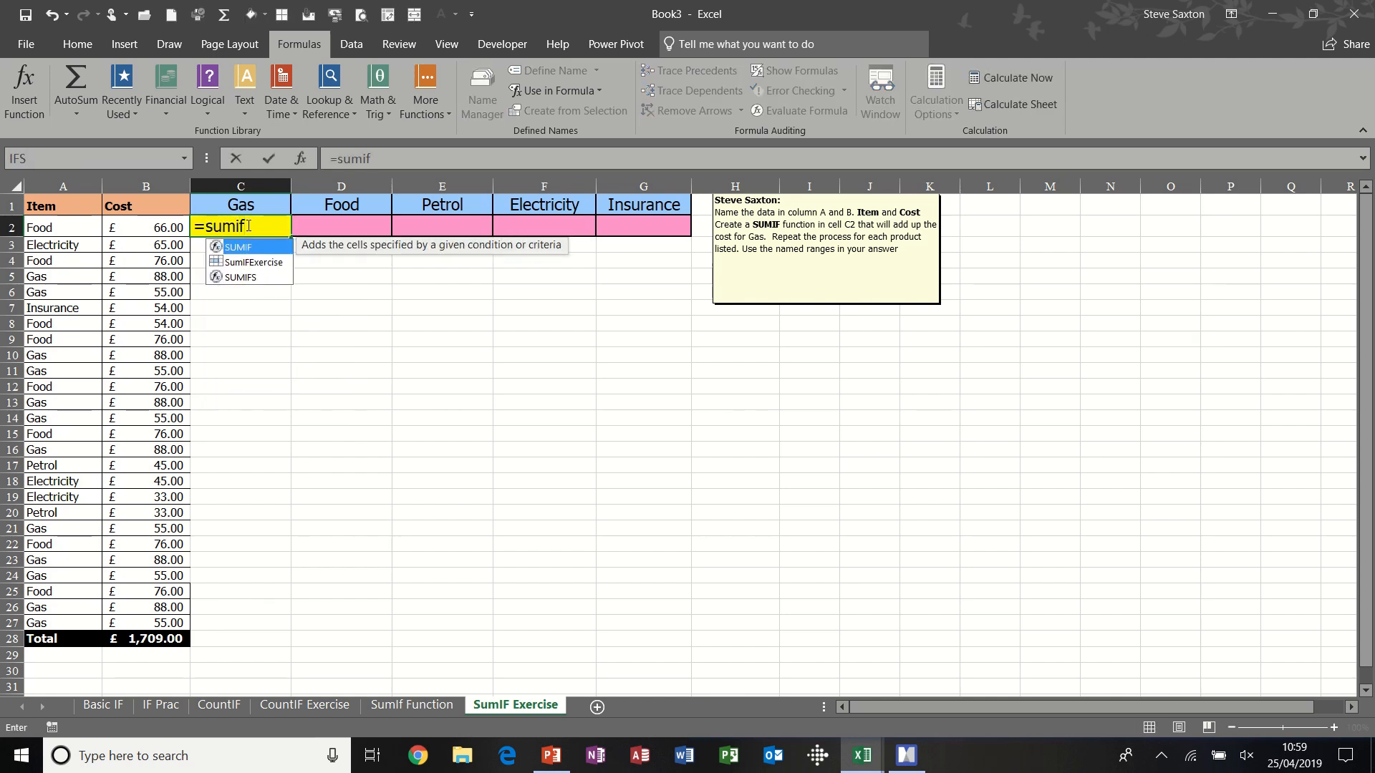
pyautogui.write('(')
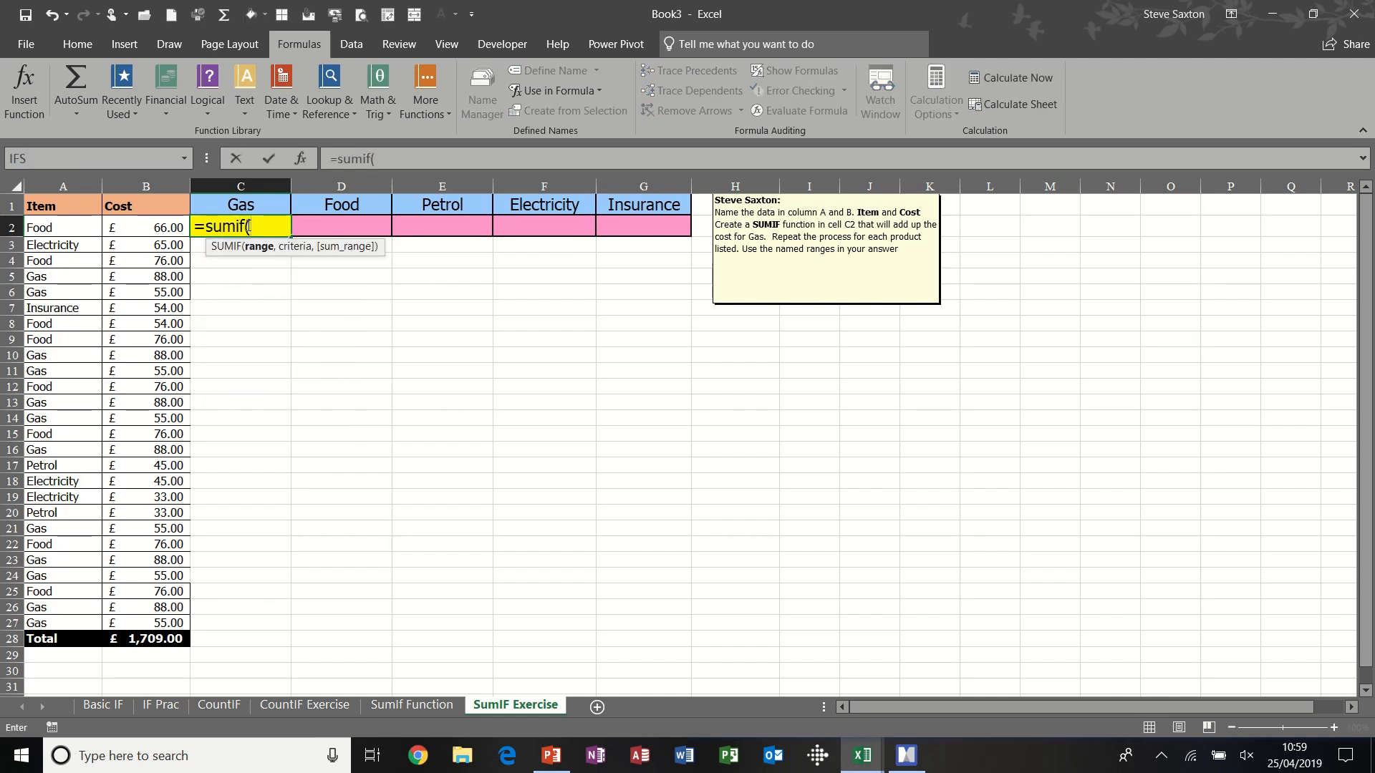
pyautogui.write('item')
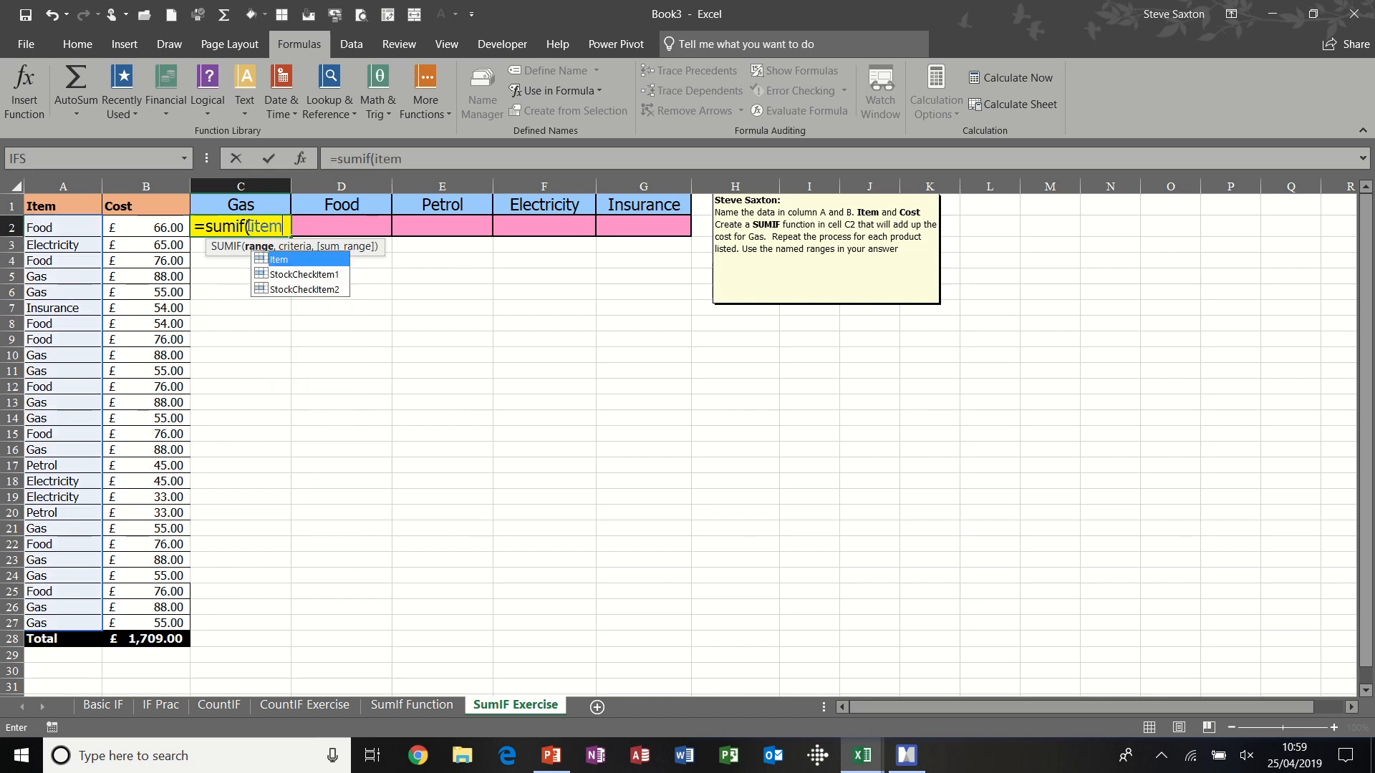
pyautogui.write(',')
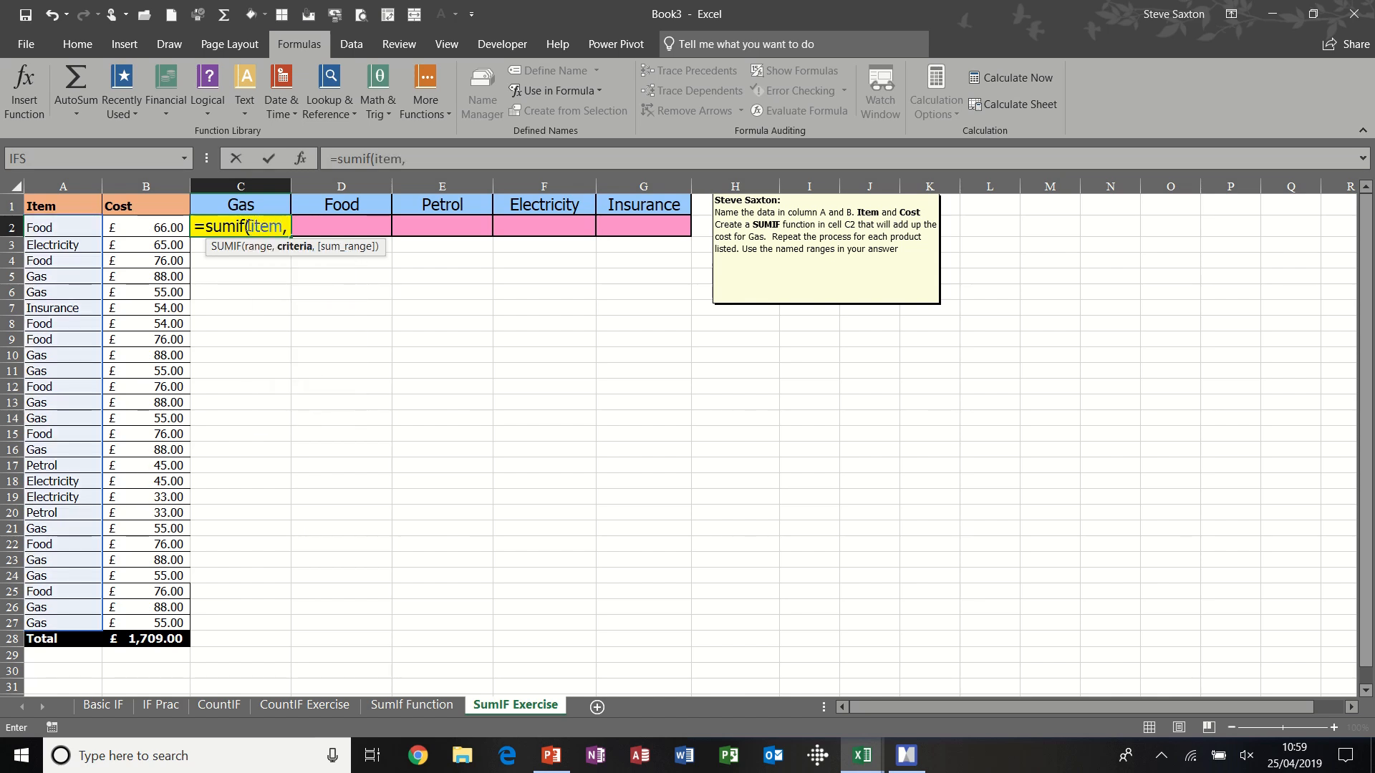
pyautogui.click(241, 204)
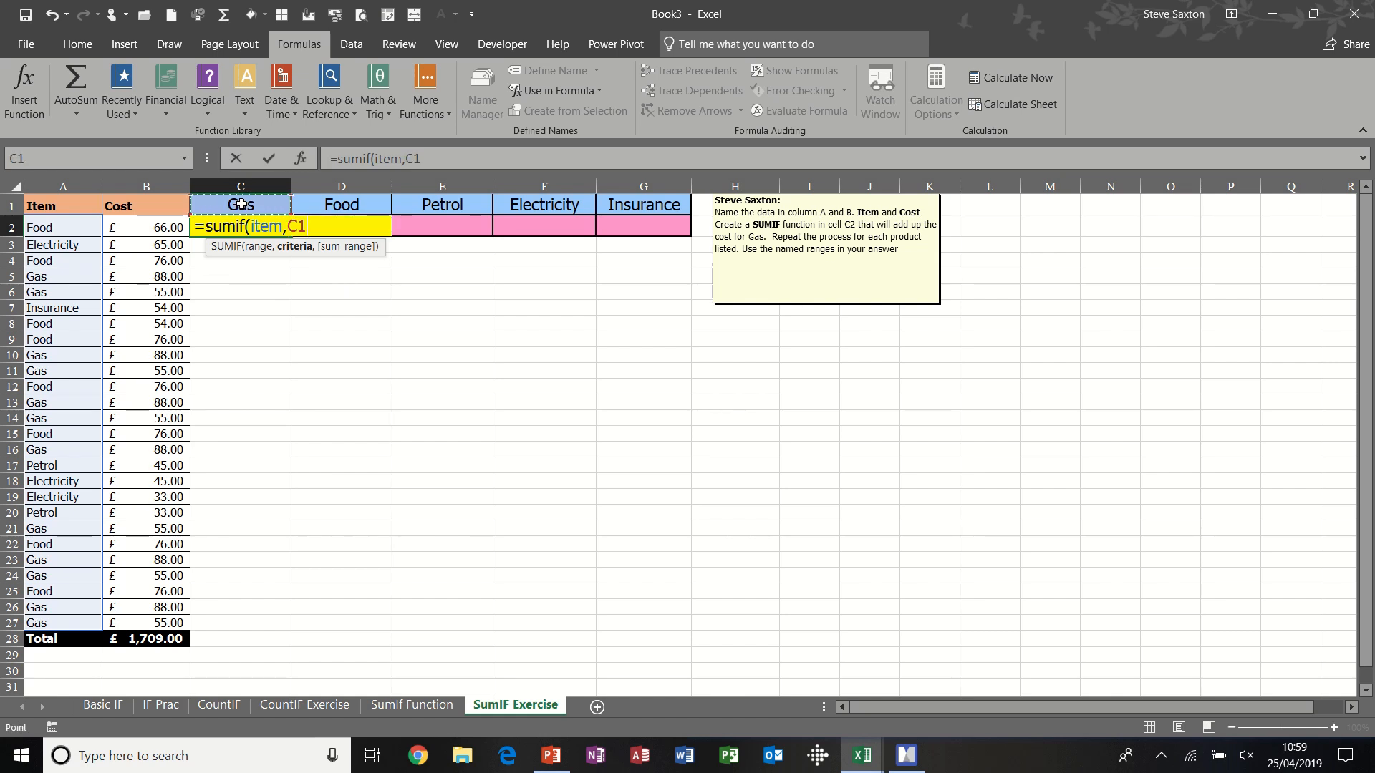
pyautogui.write(',')
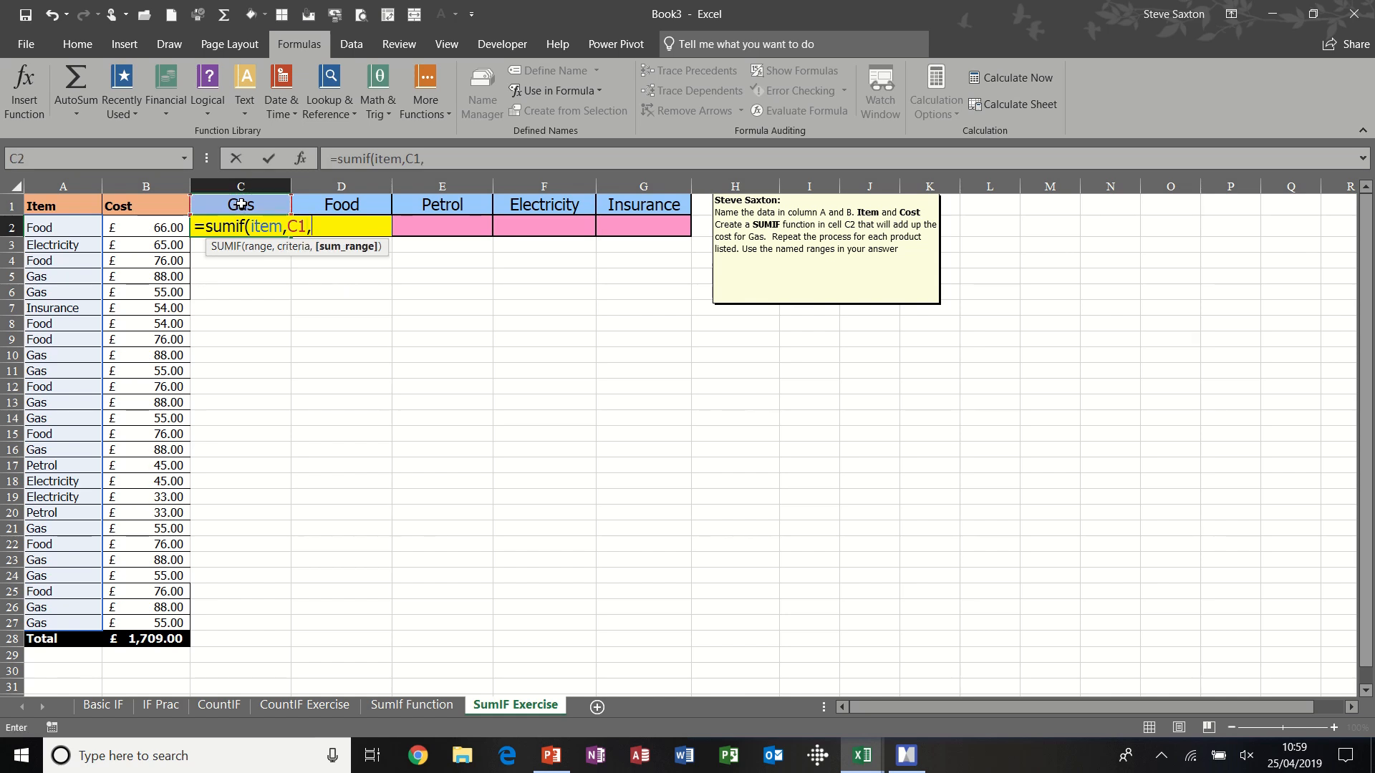
pyautogui.write('cos')
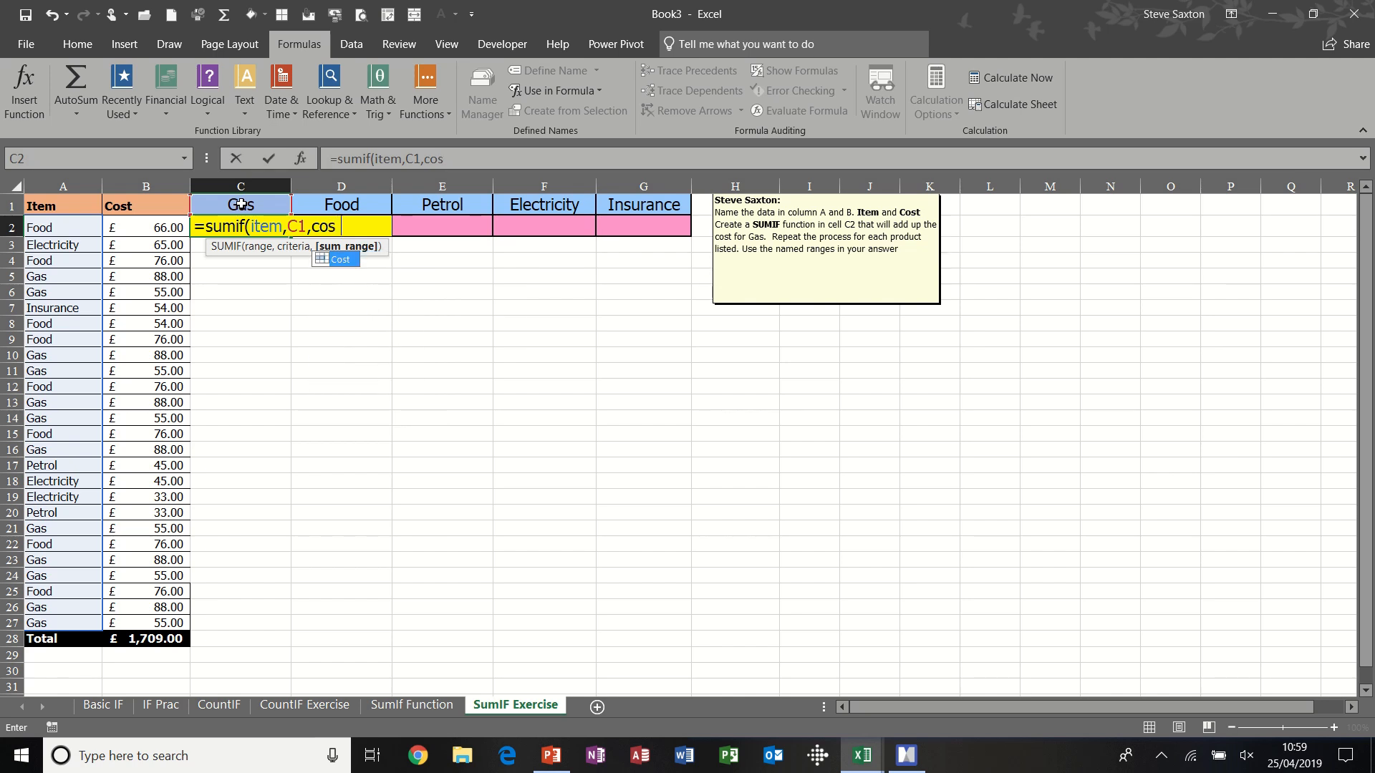
pyautogui.write('t)')
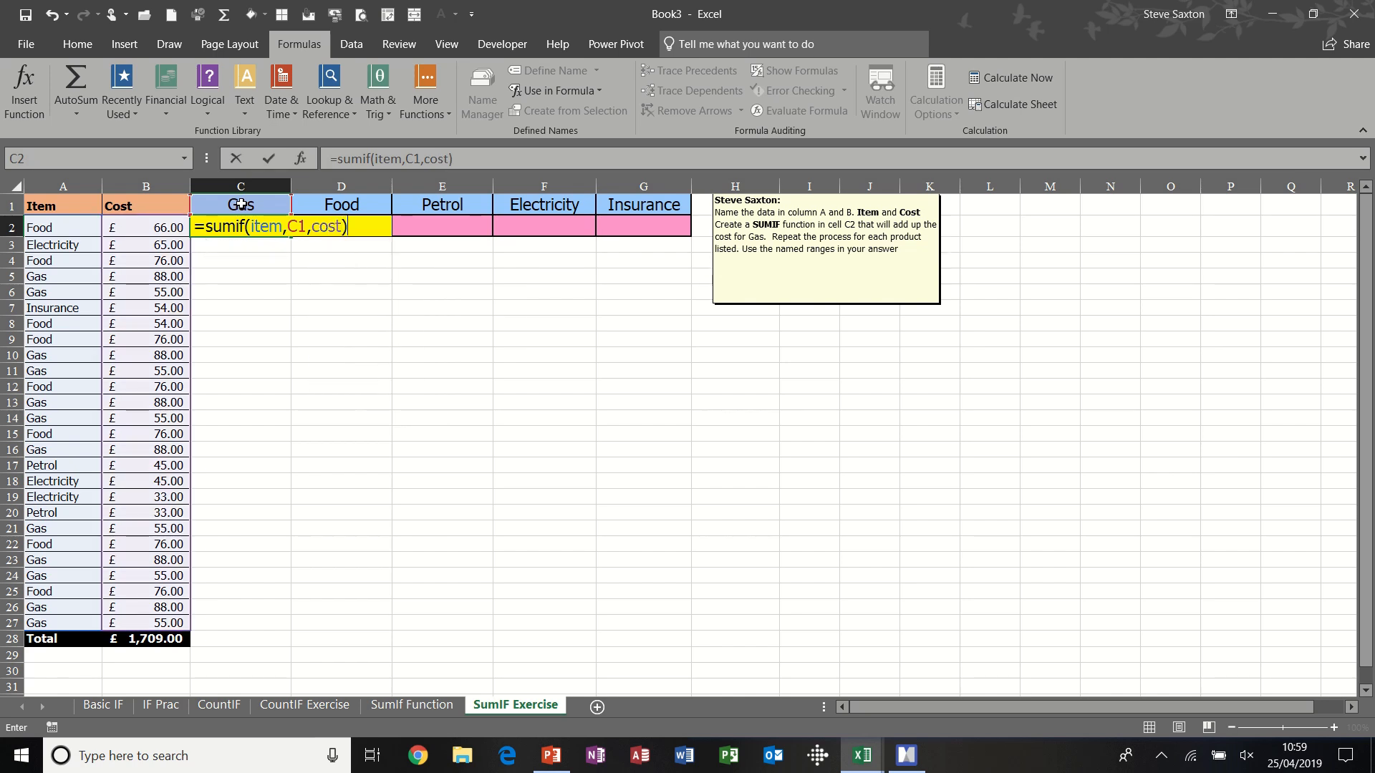
pyautogui.click(269, 162)
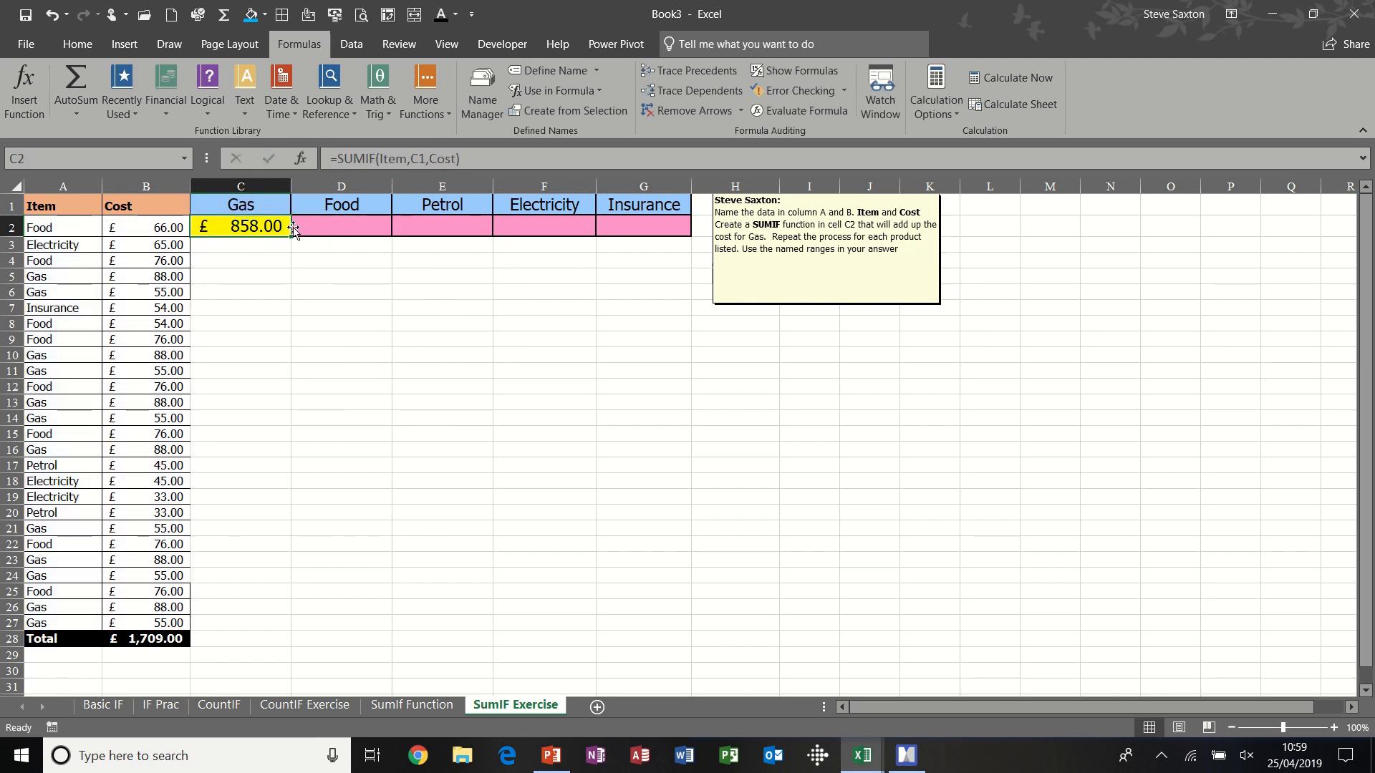
pyautogui.moveTo(293, 237); pyautogui.dragTo(690, 238)
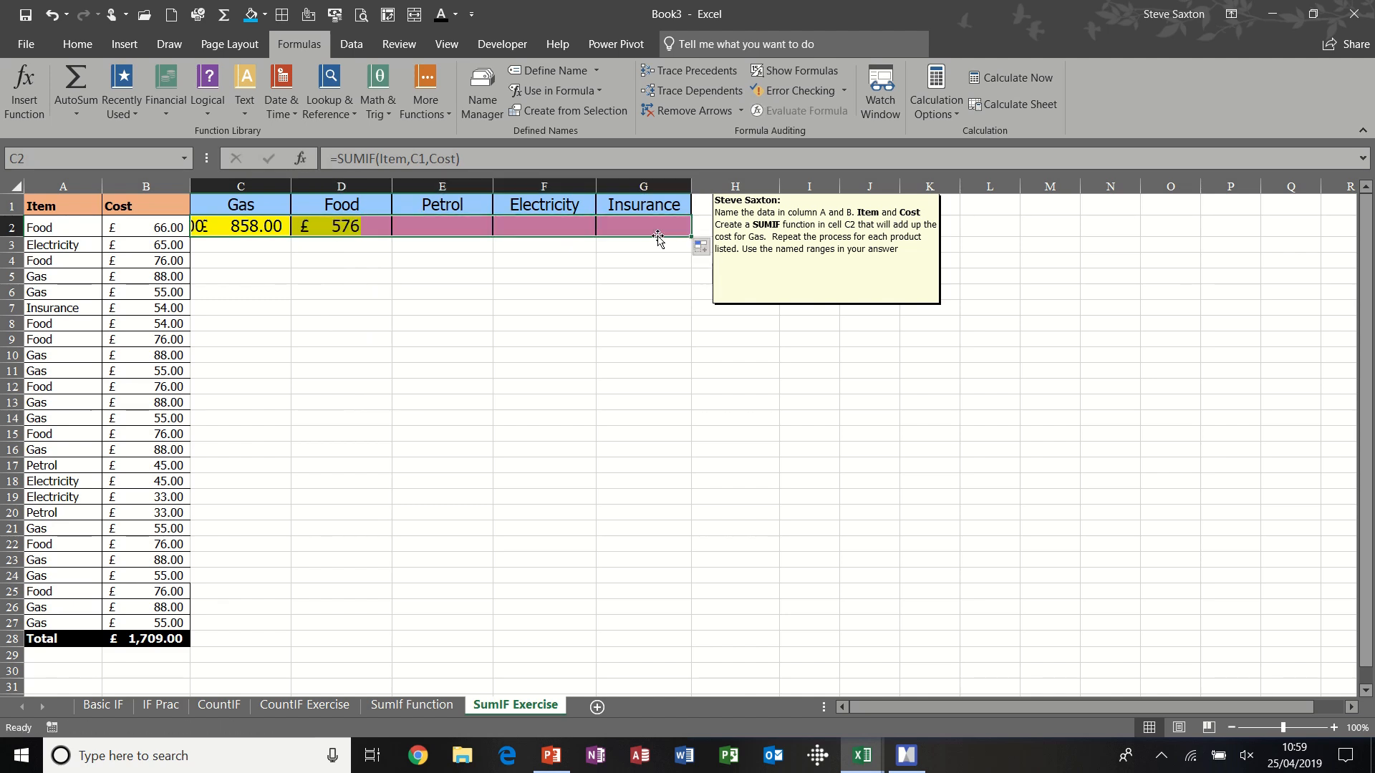
# - Insert a clustered column chart from C1:G2 and place it just below the category totals
pyautogui.click(245, 207)
pyautogui.moveTo(245, 206); pyautogui.dragTo(645, 226)
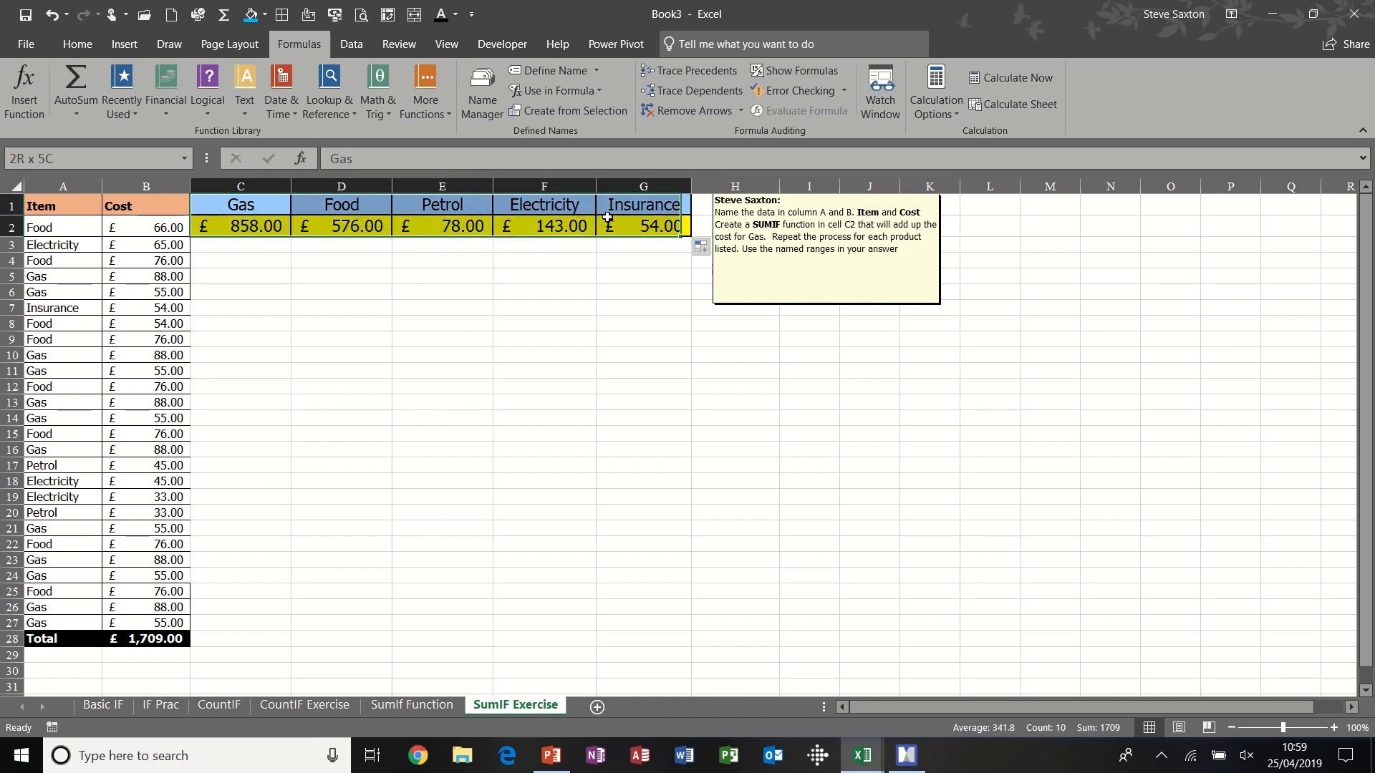
pyautogui.click(124, 44)
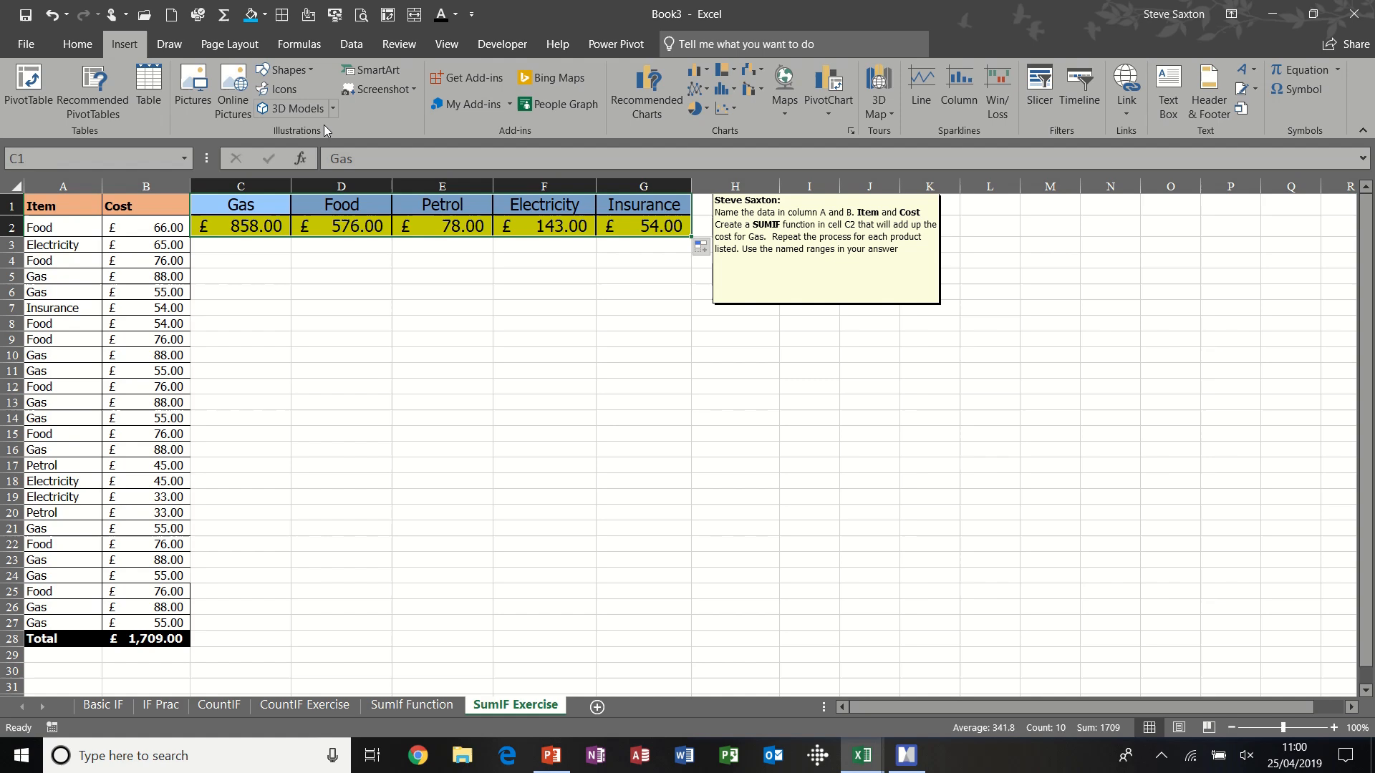
pyautogui.click(696, 69)
pyautogui.click(705, 134)
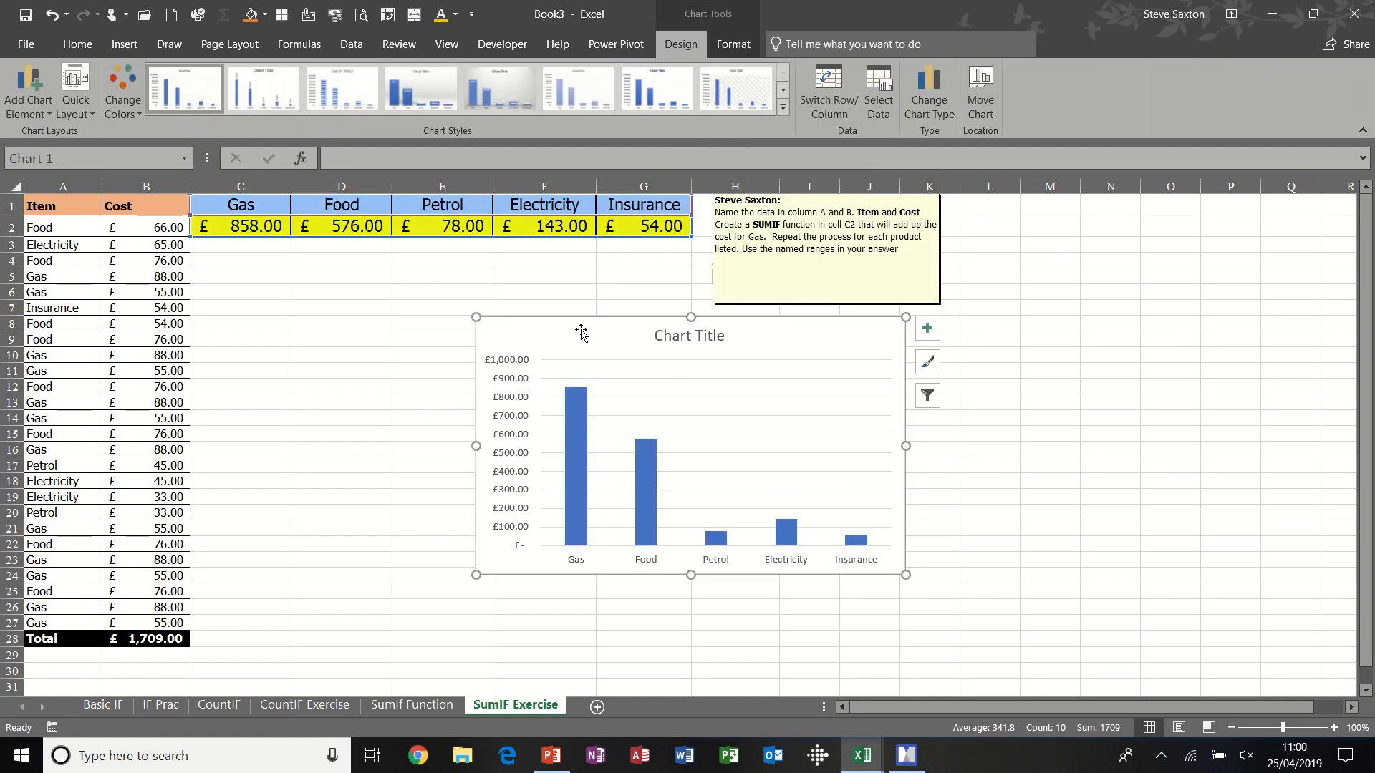
pyautogui.moveTo(582, 316); pyautogui.dragTo(342, 271)
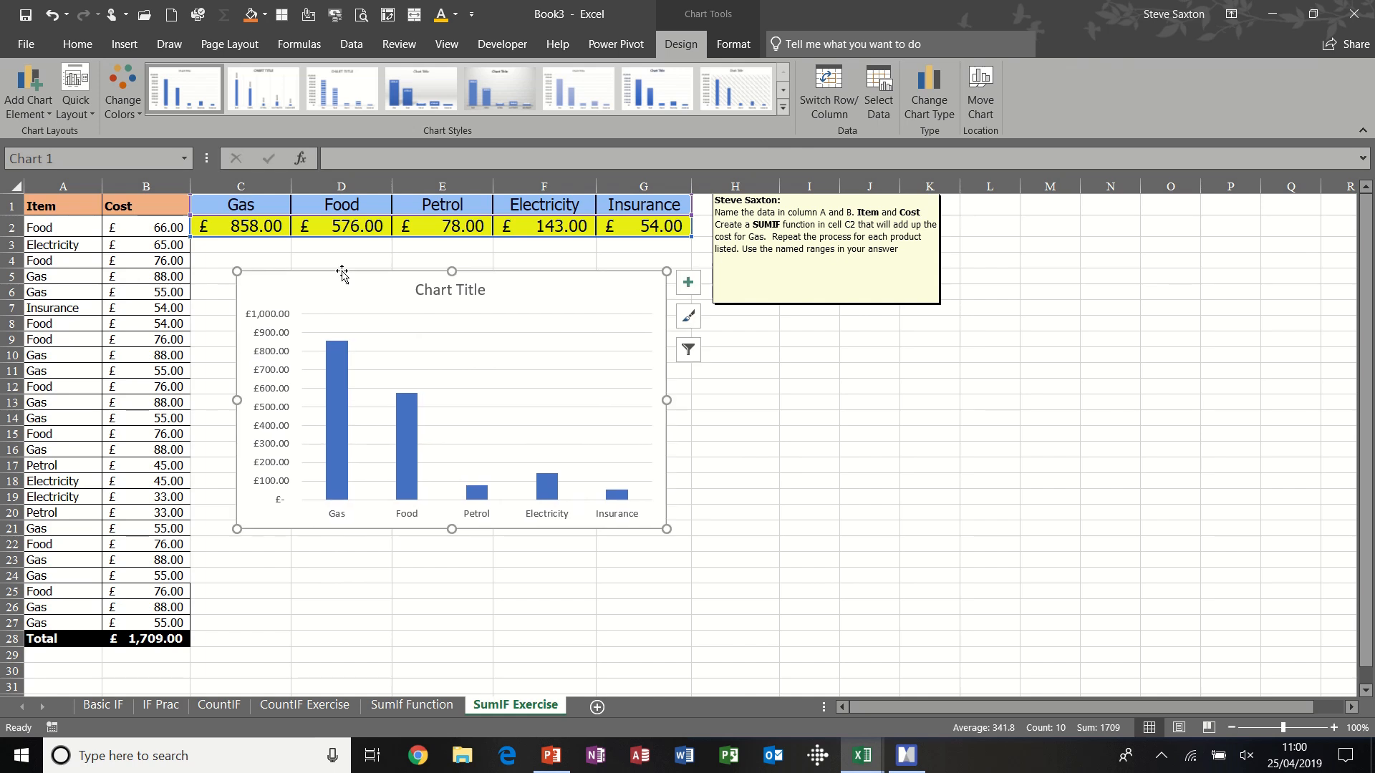
# - Add data labels to the chart's columns and set the chart title to "My Spend"
pyautogui.rightClick(338, 395)
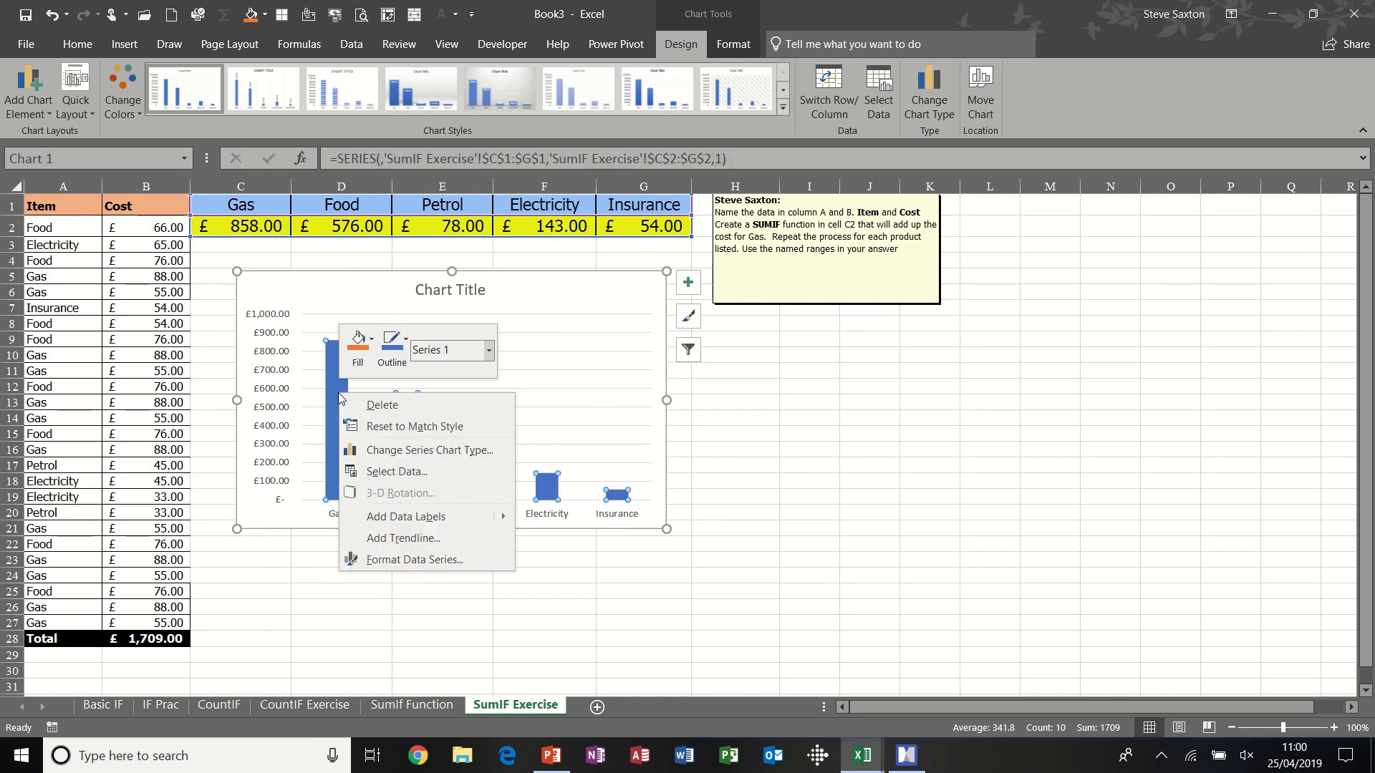
pyautogui.click(403, 516)
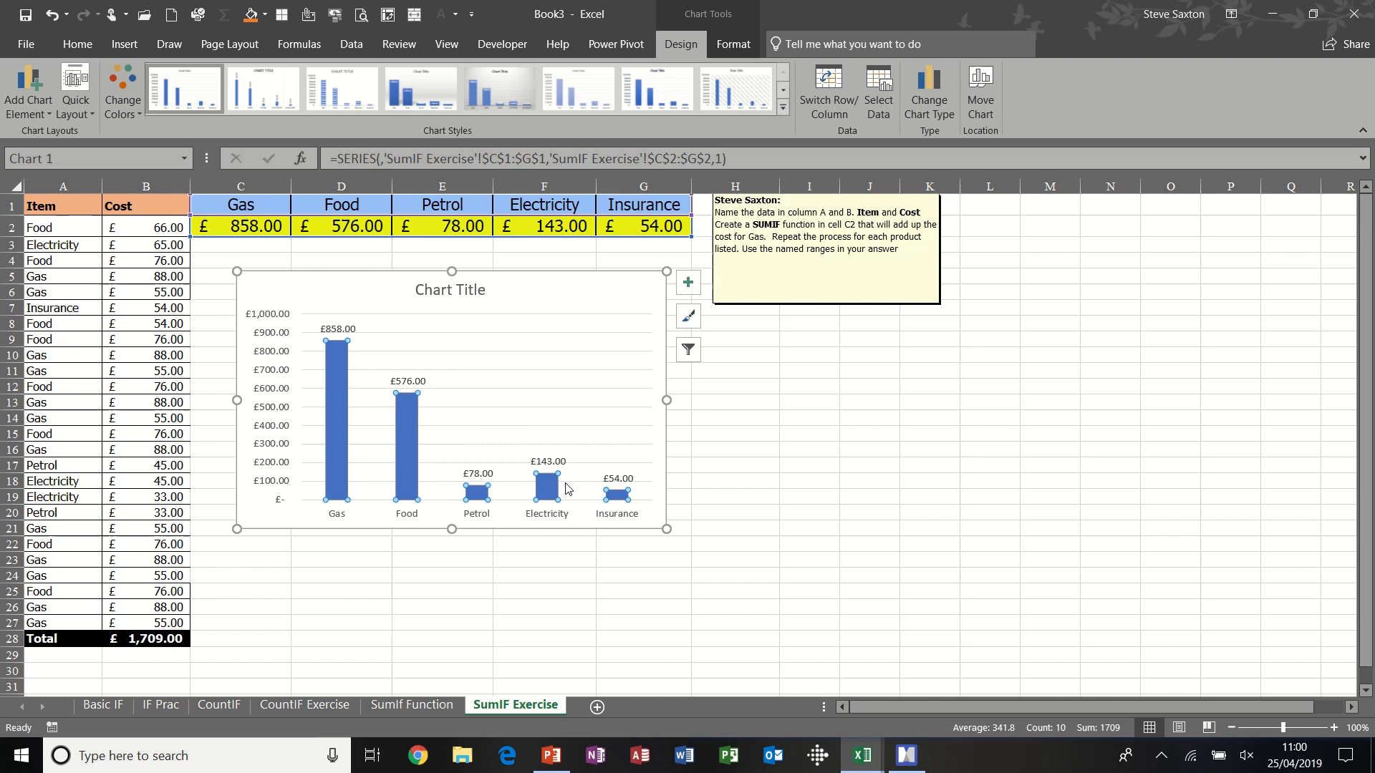
pyautogui.click(464, 290)
pyautogui.write('My Spend')
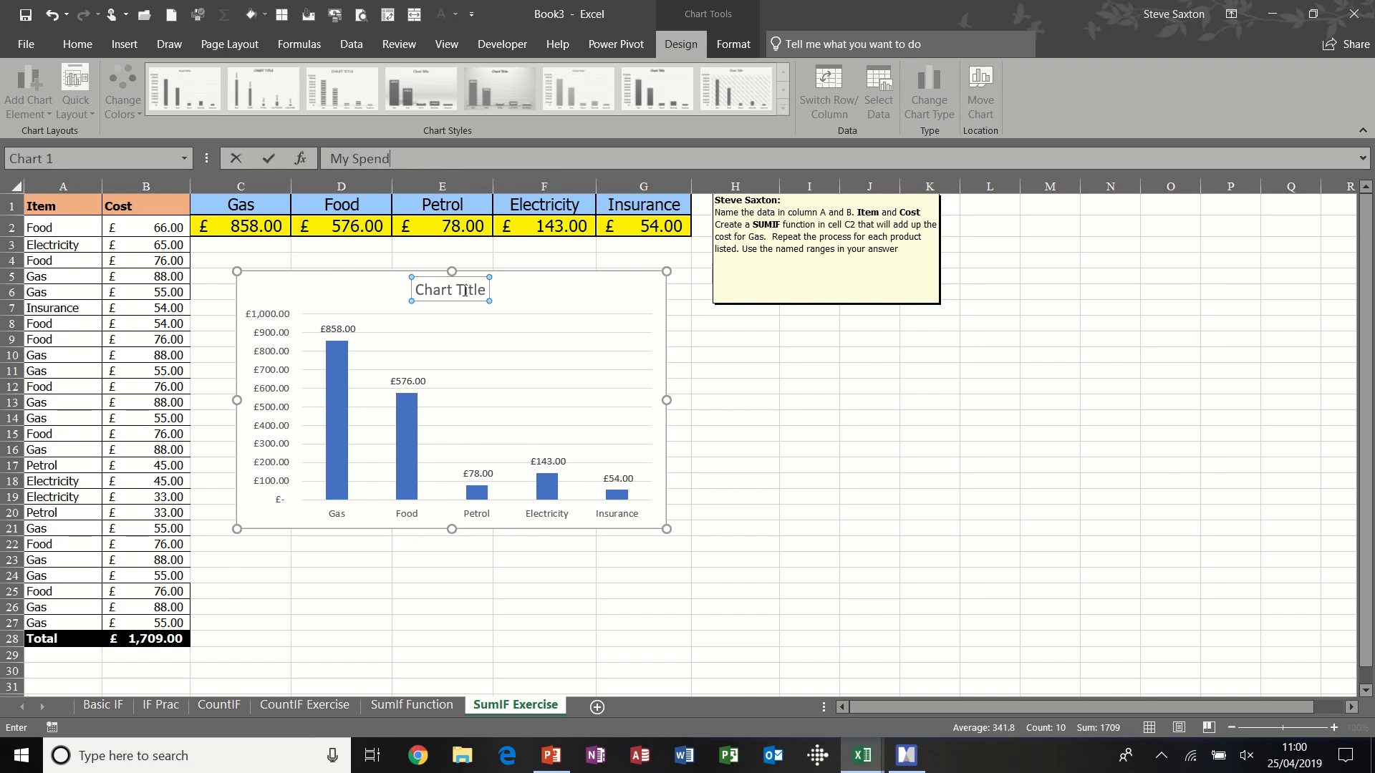
pyautogui.press('Return')
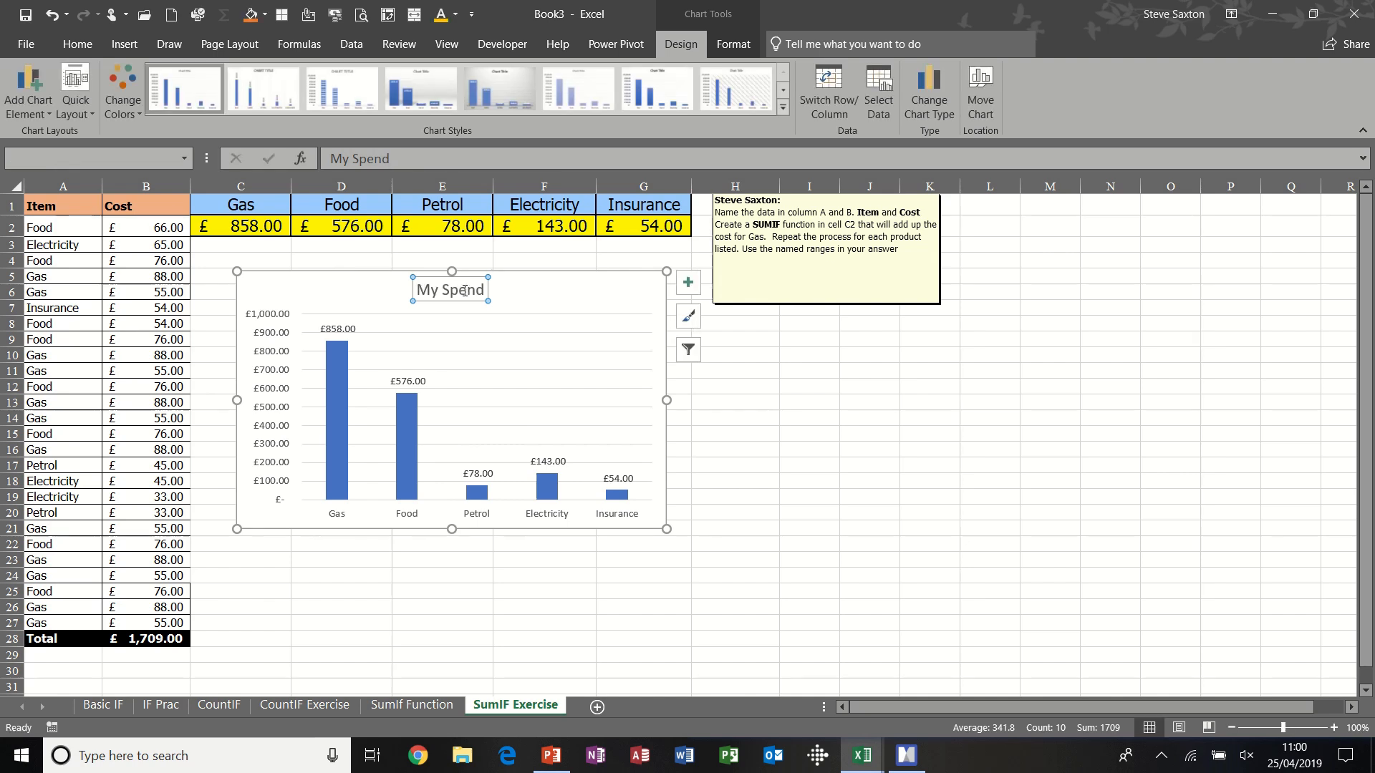
pyautogui.click(742, 415)
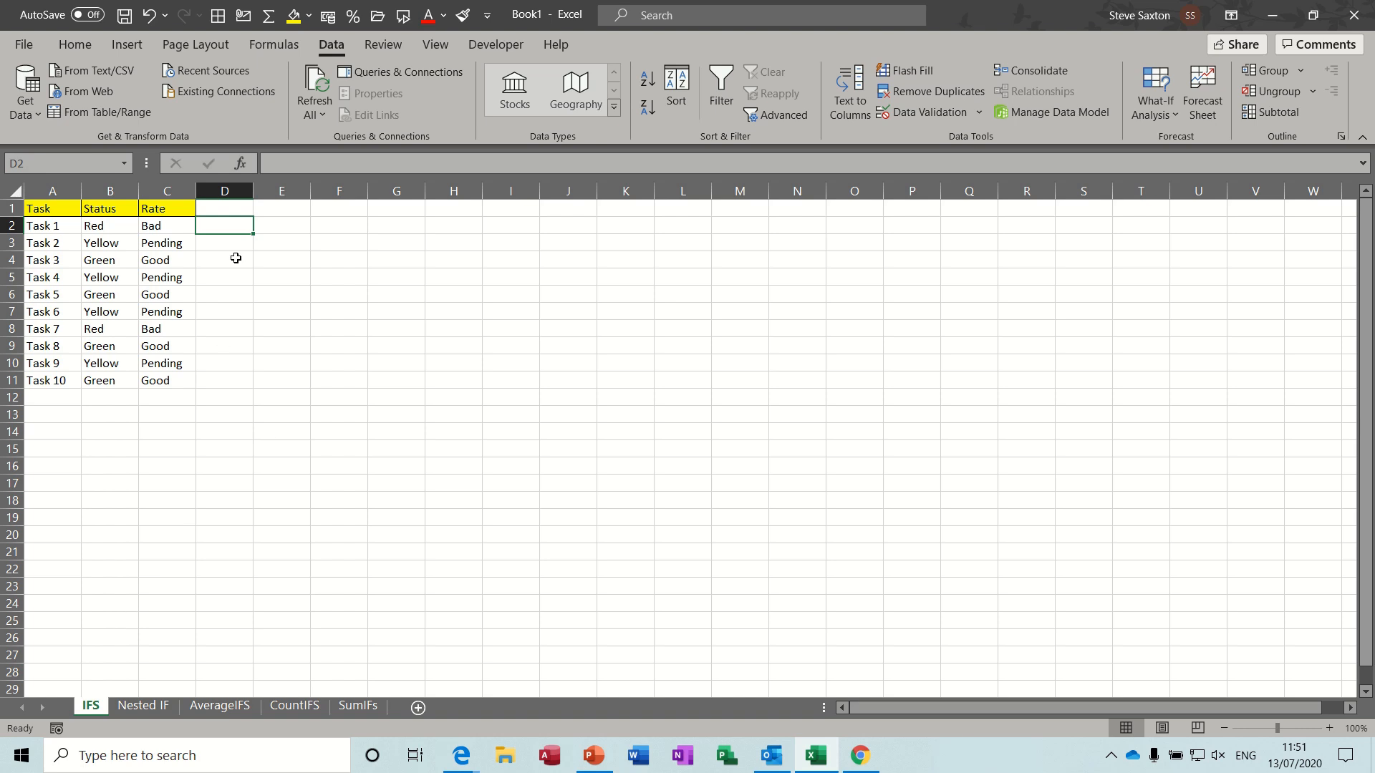
# - On the IFS sheet, examine the Rate formula in C2 and the Status values in B2 and B3
pyautogui.click(155, 226)
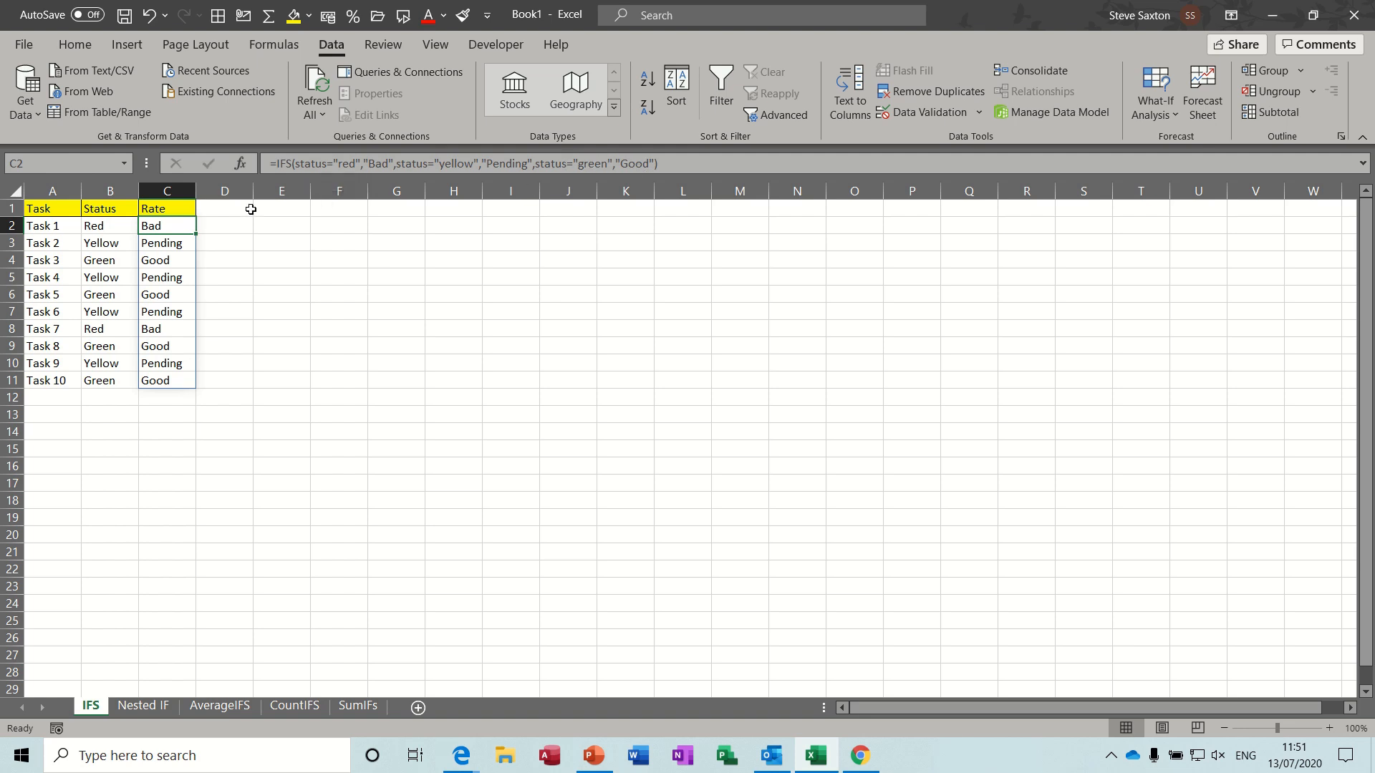
pyautogui.click(105, 225)
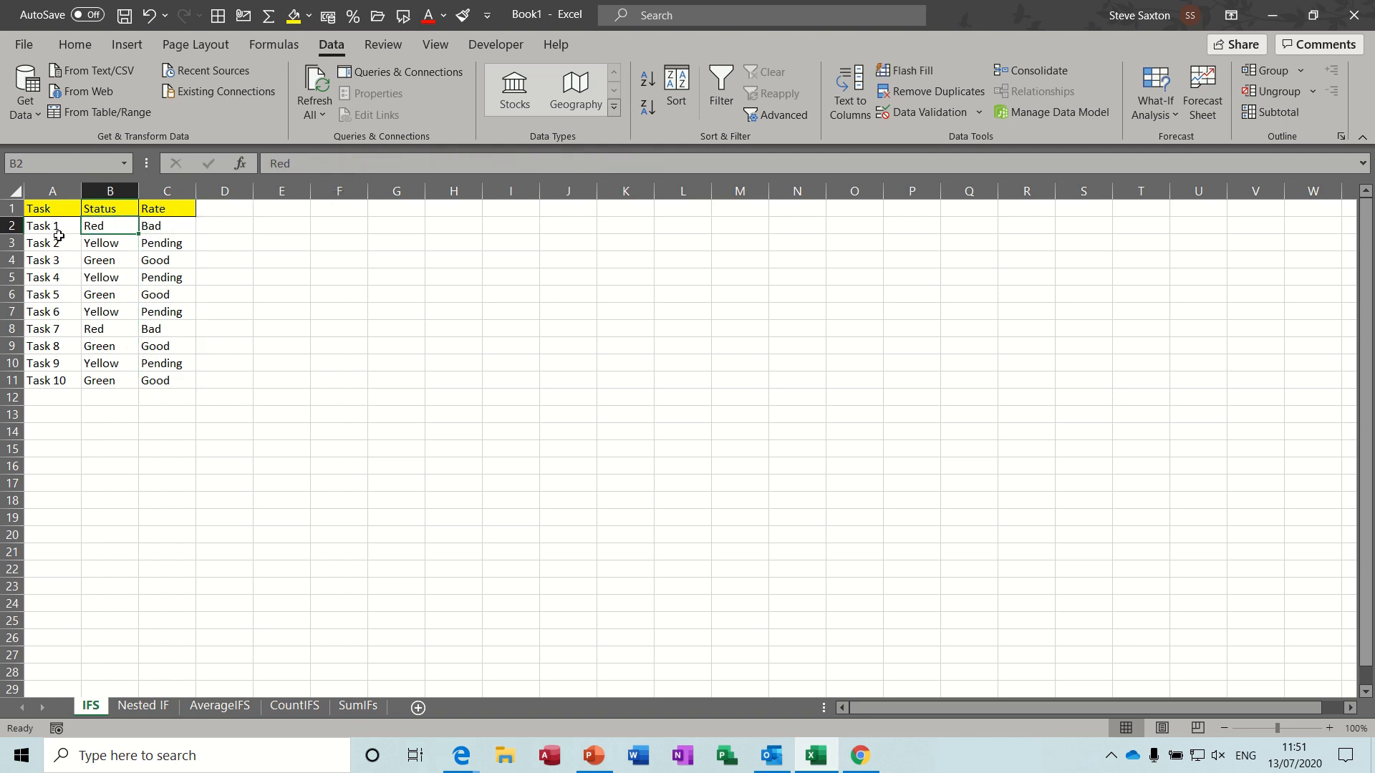
pyautogui.click(108, 243)
pyautogui.click(109, 226)
pyautogui.click(109, 246)
pyautogui.click(111, 228)
pyautogui.click(159, 226)
pyautogui.hotkey('ctrl', 'shift', 'Down')
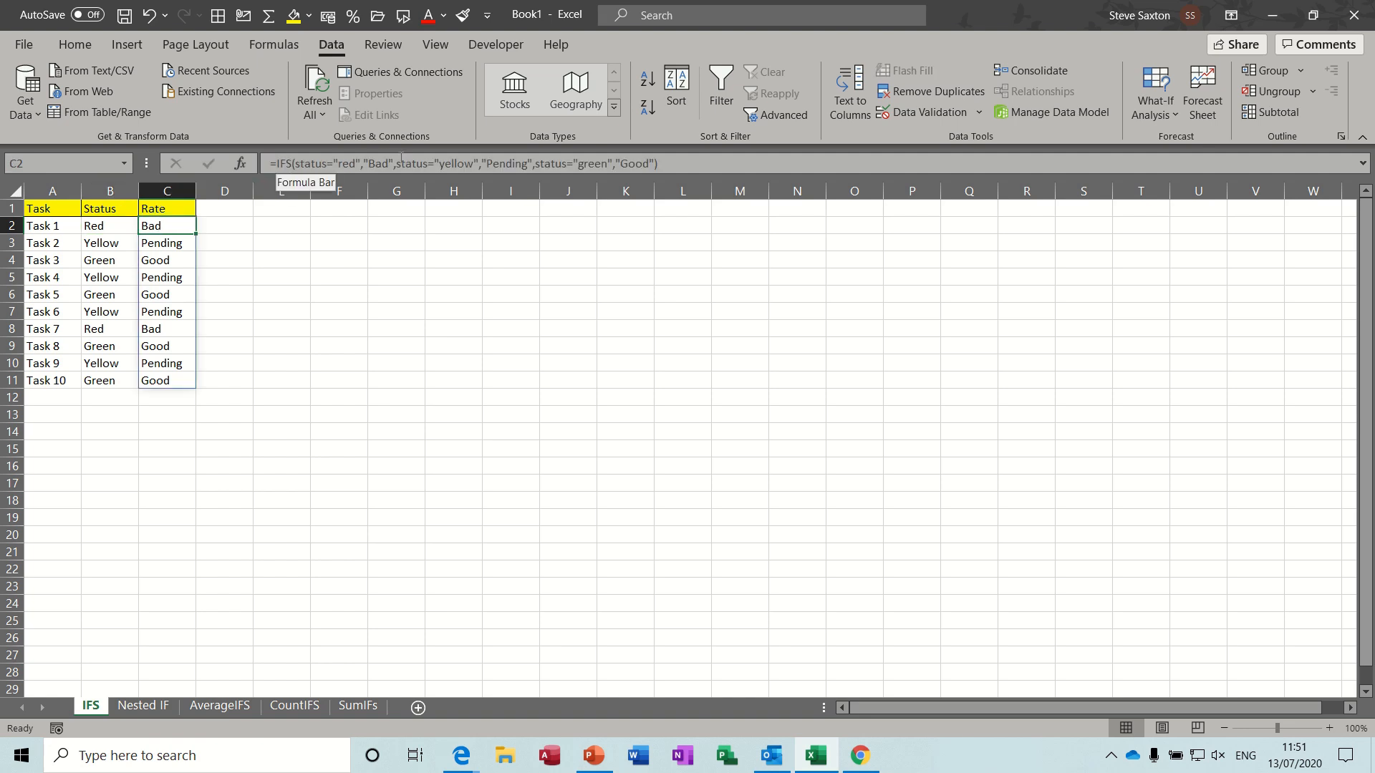
# - Begin an IFS formula in D2 with the first test status="red" returning "Bad"
pyautogui.click(229, 227)
pyautogui.write('=i')
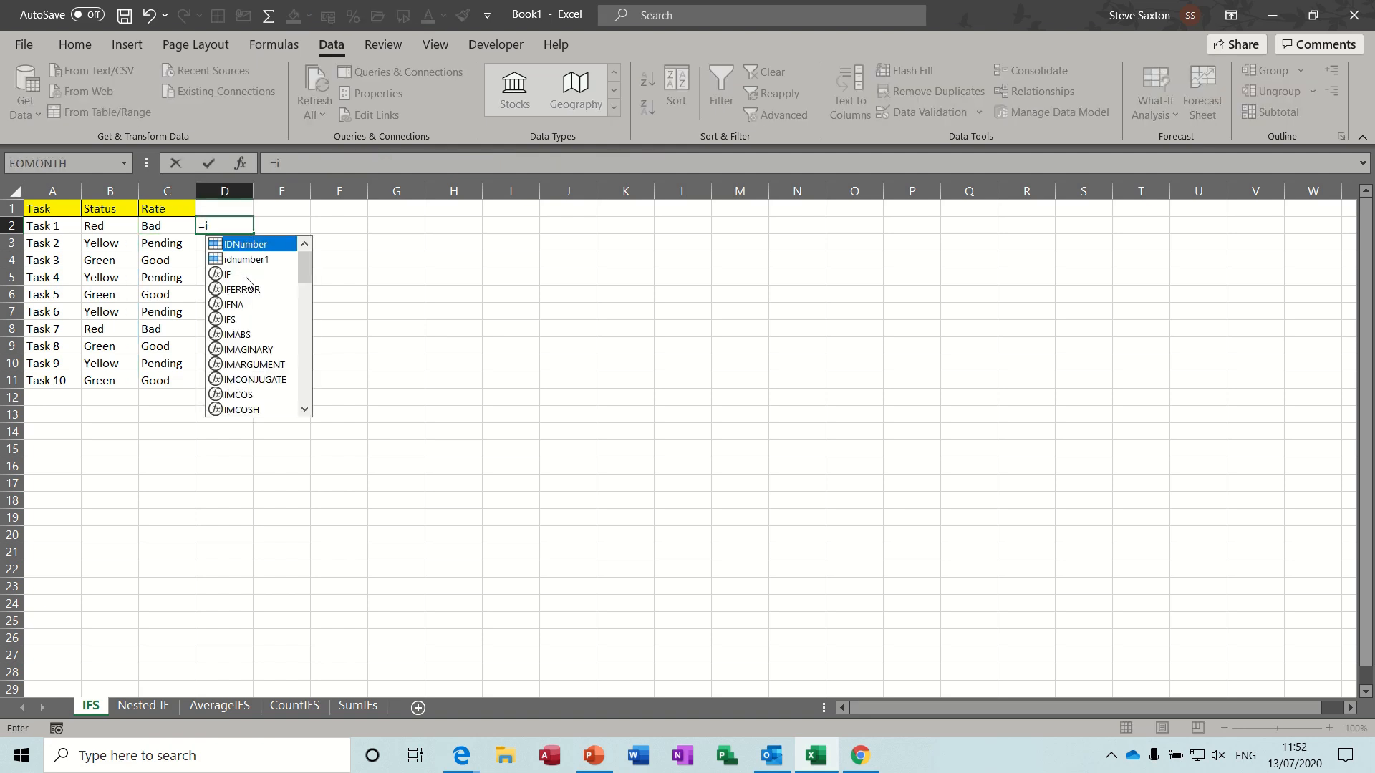
pyautogui.write('fs(')
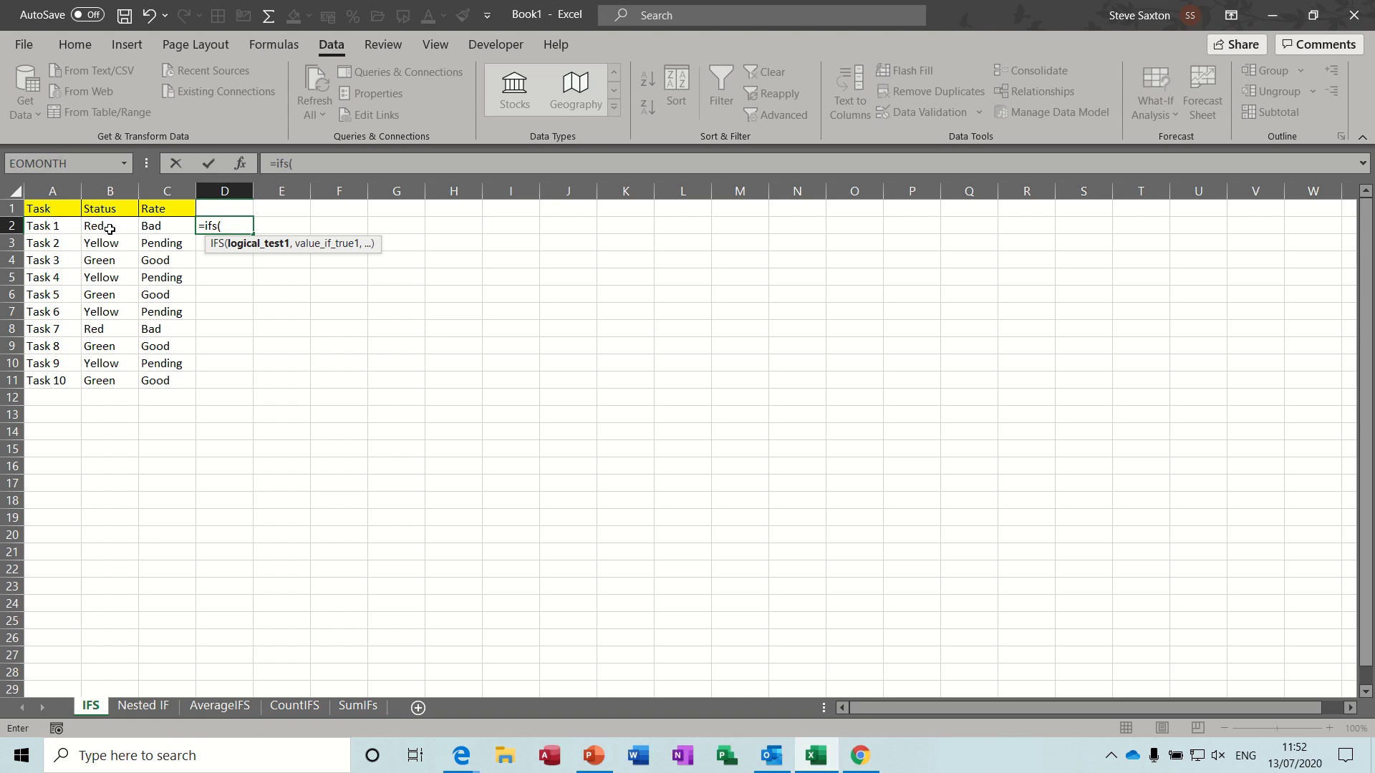
pyautogui.write('status')
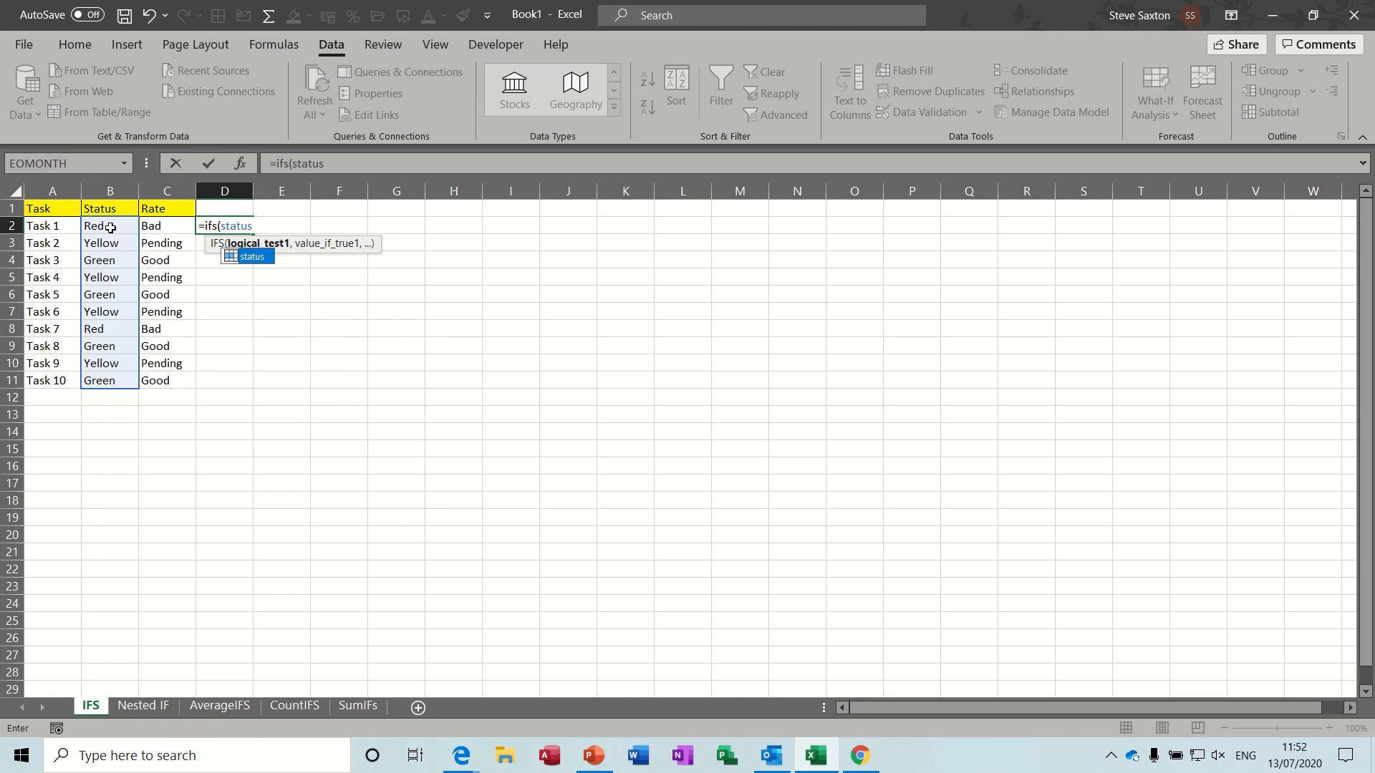
pyautogui.write('="red"')
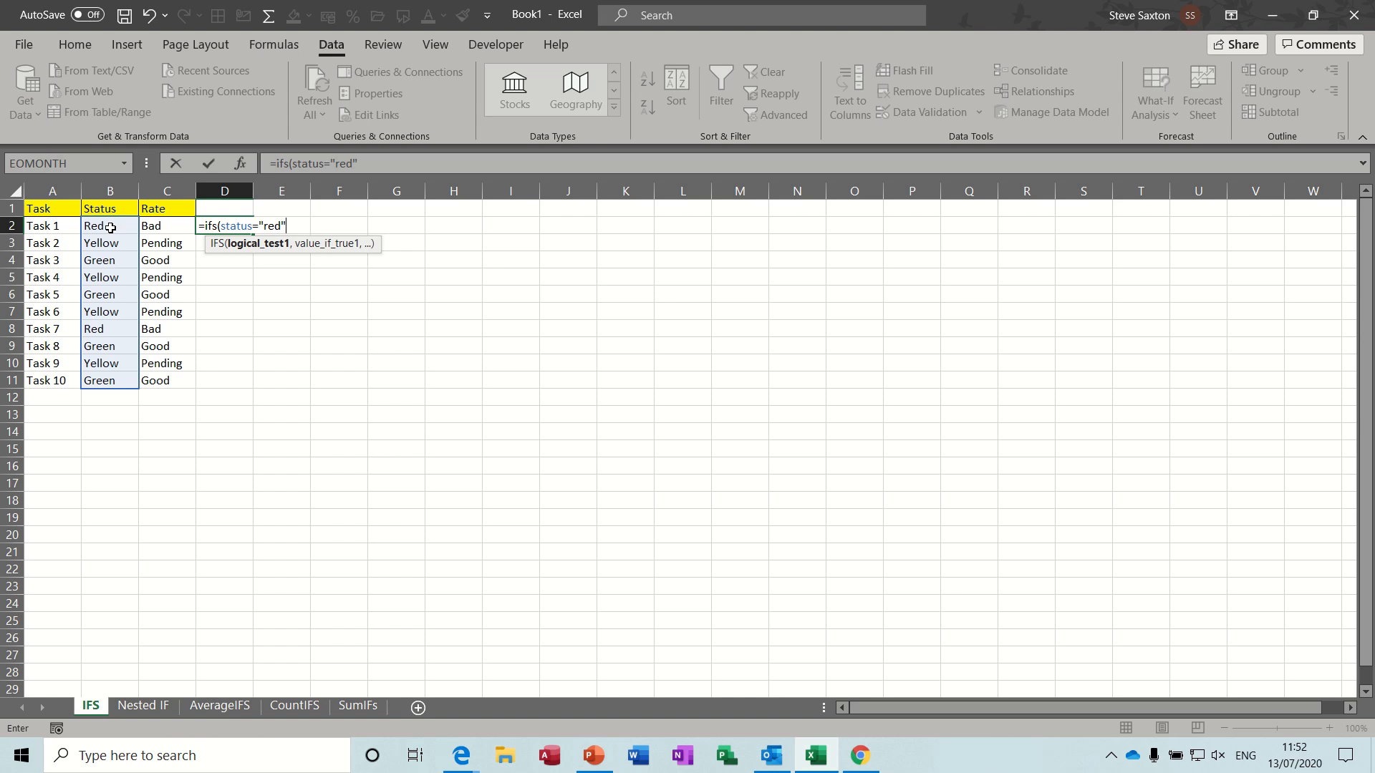
pyautogui.write(',')
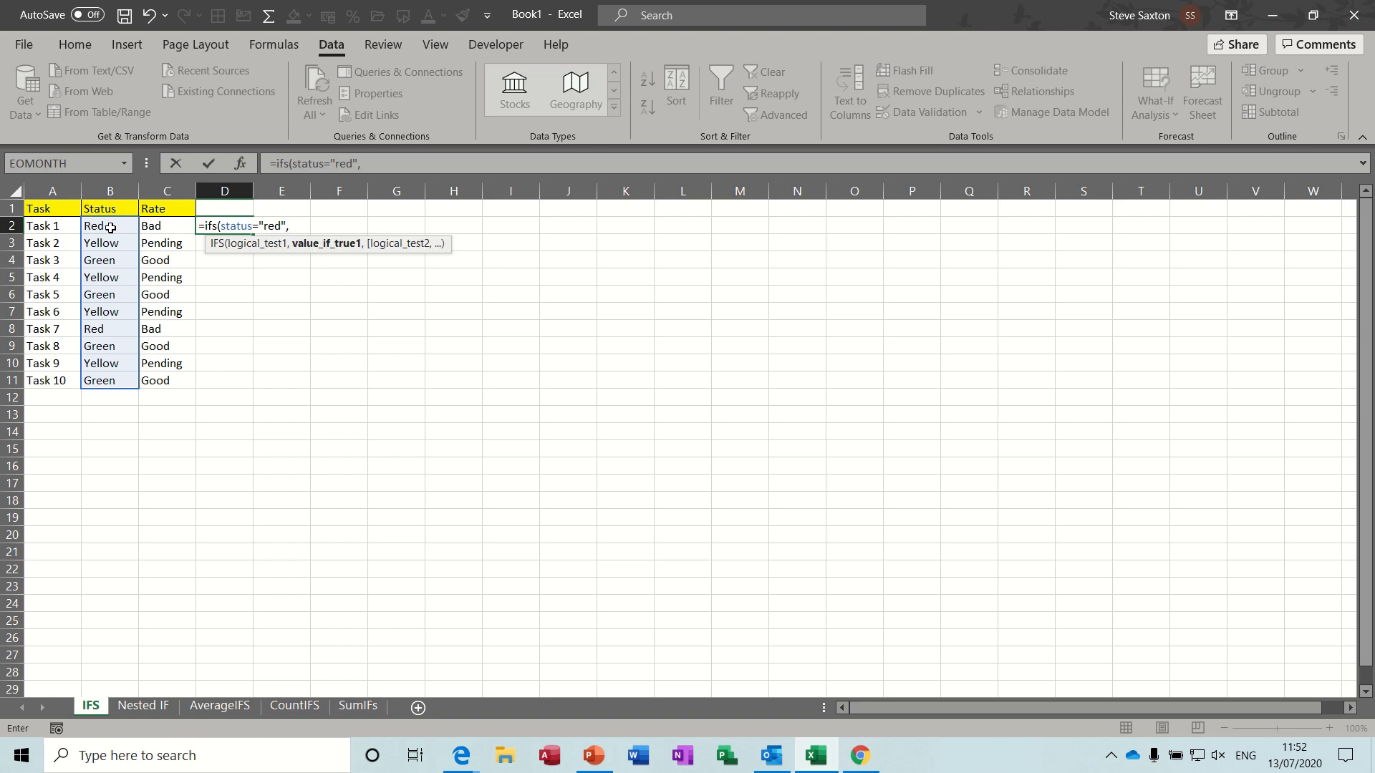
pyautogui.write('"Bad",')
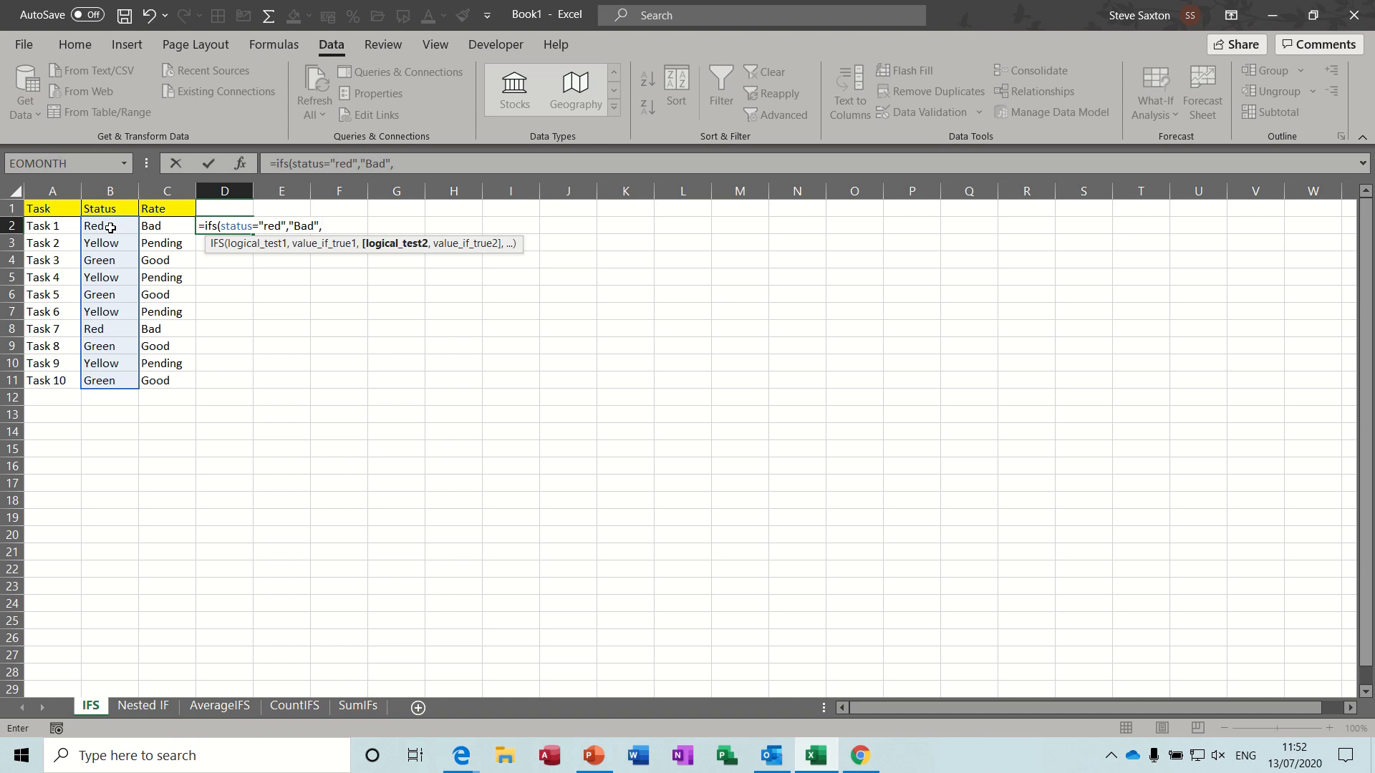
pyautogui.write('st')
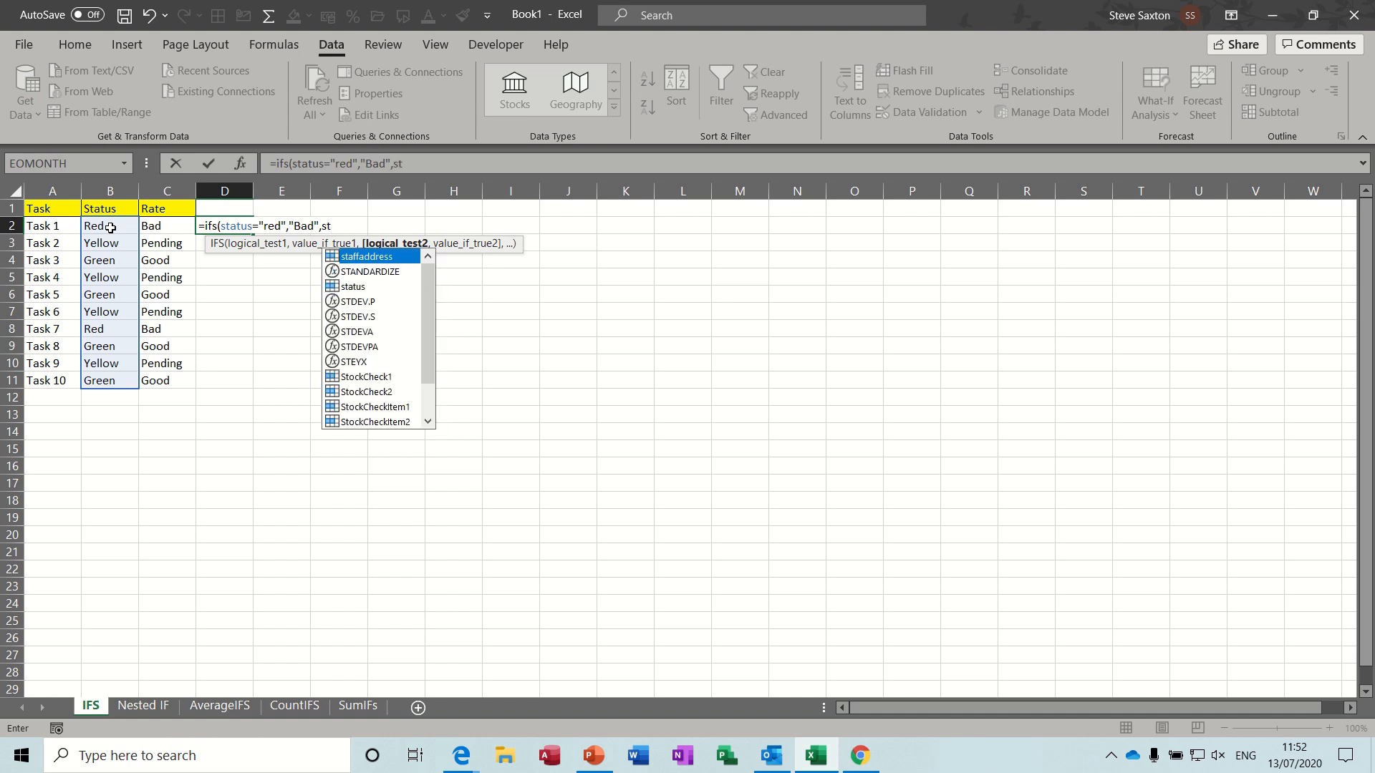
pyautogui.write('atus=')
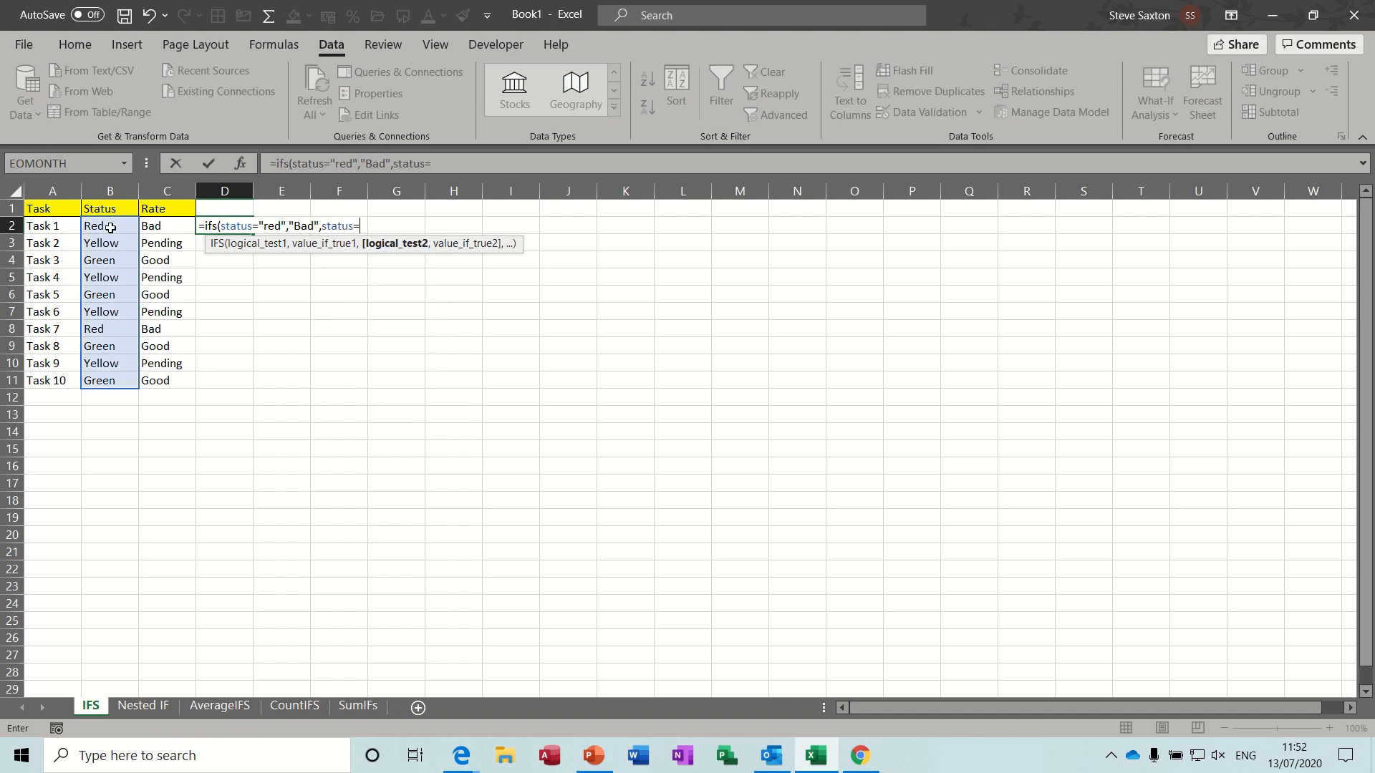
pyautogui.write('Y')
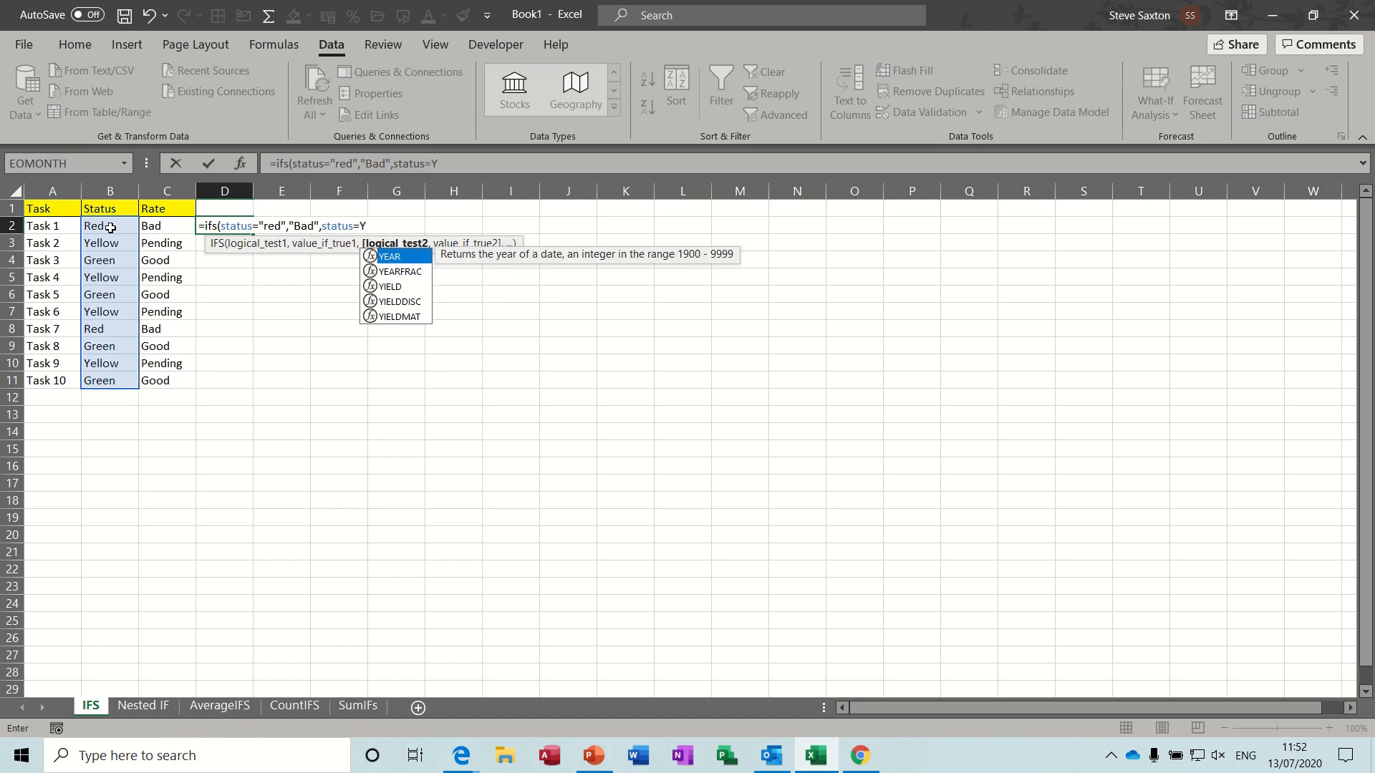
# - Add a second test to the D2 IFS formula, status="yellow" returning "Pending"
pyautogui.press('BackSpace')
pyautogui.write('"yellow')
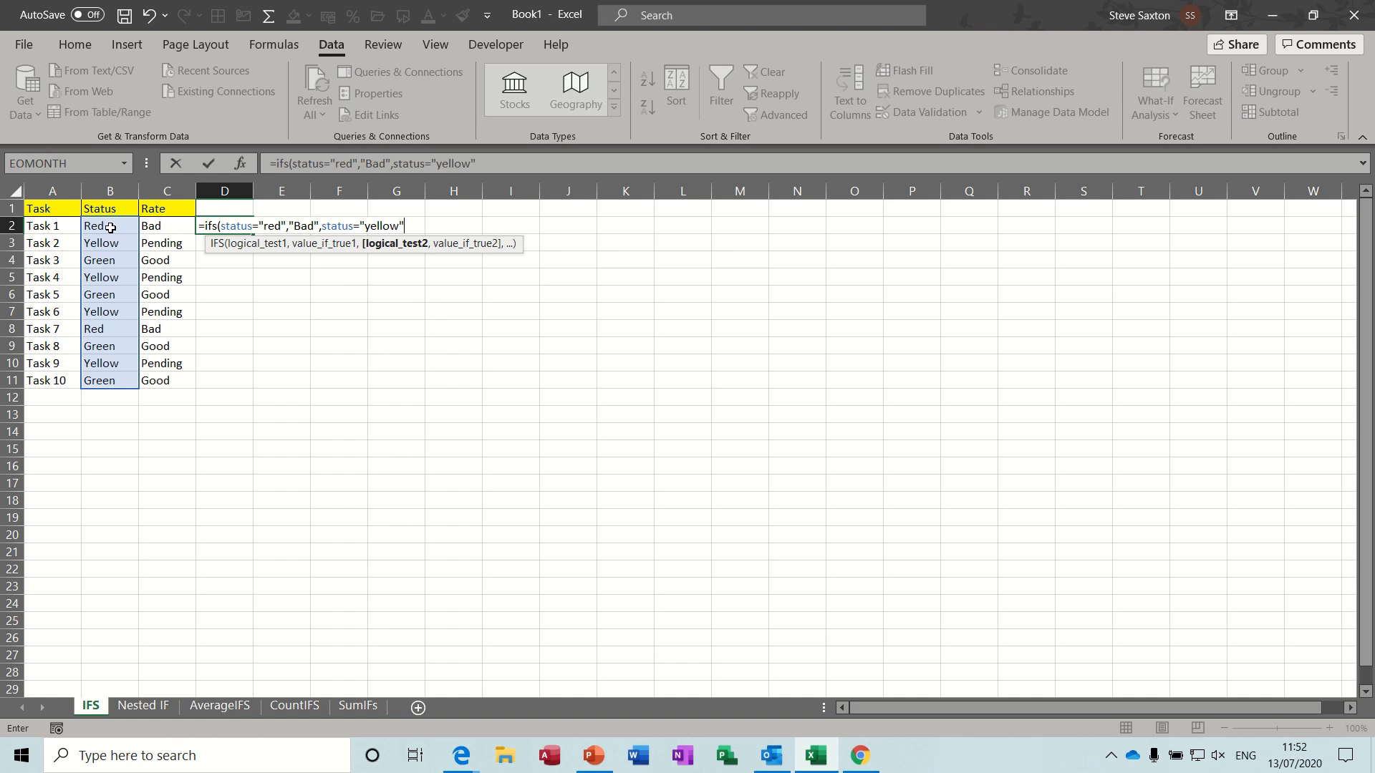
pyautogui.write('",')
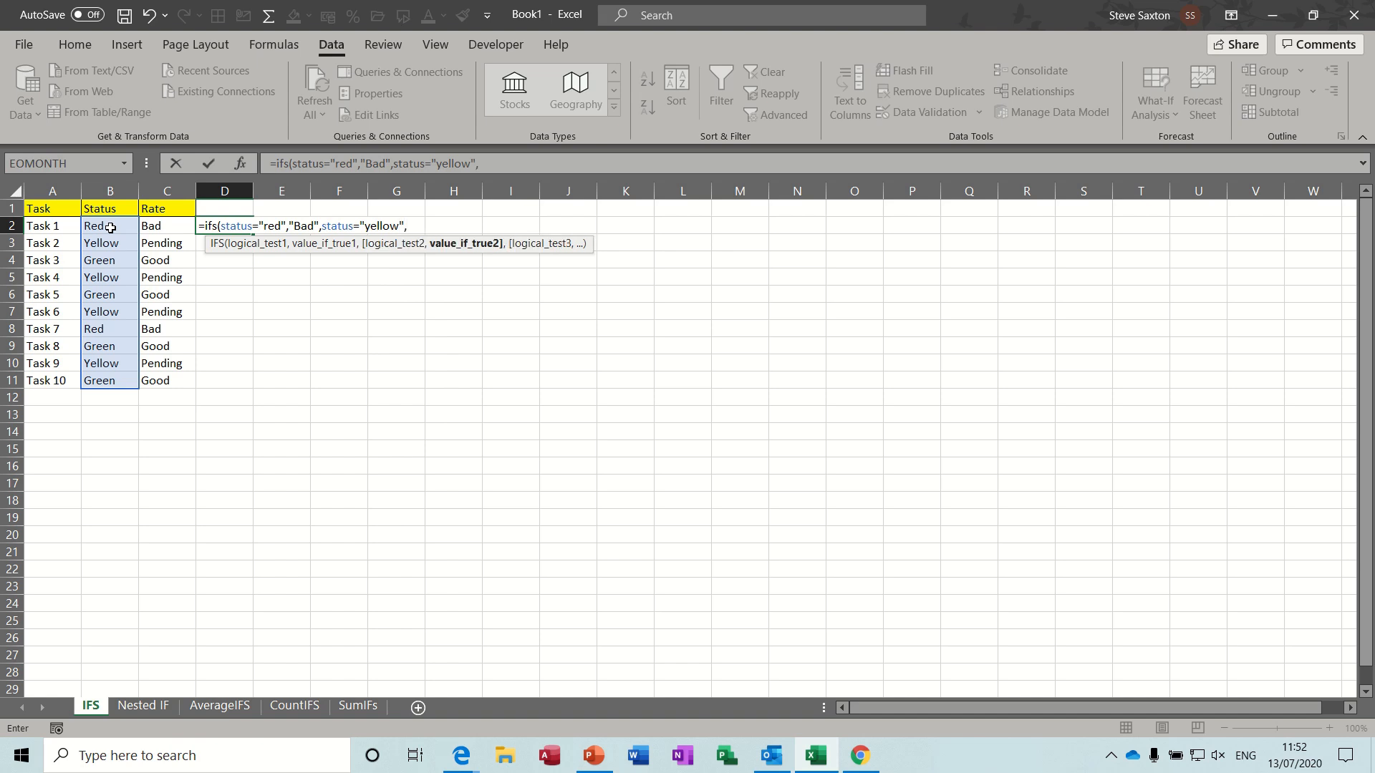
pyautogui.write('"Pending",')
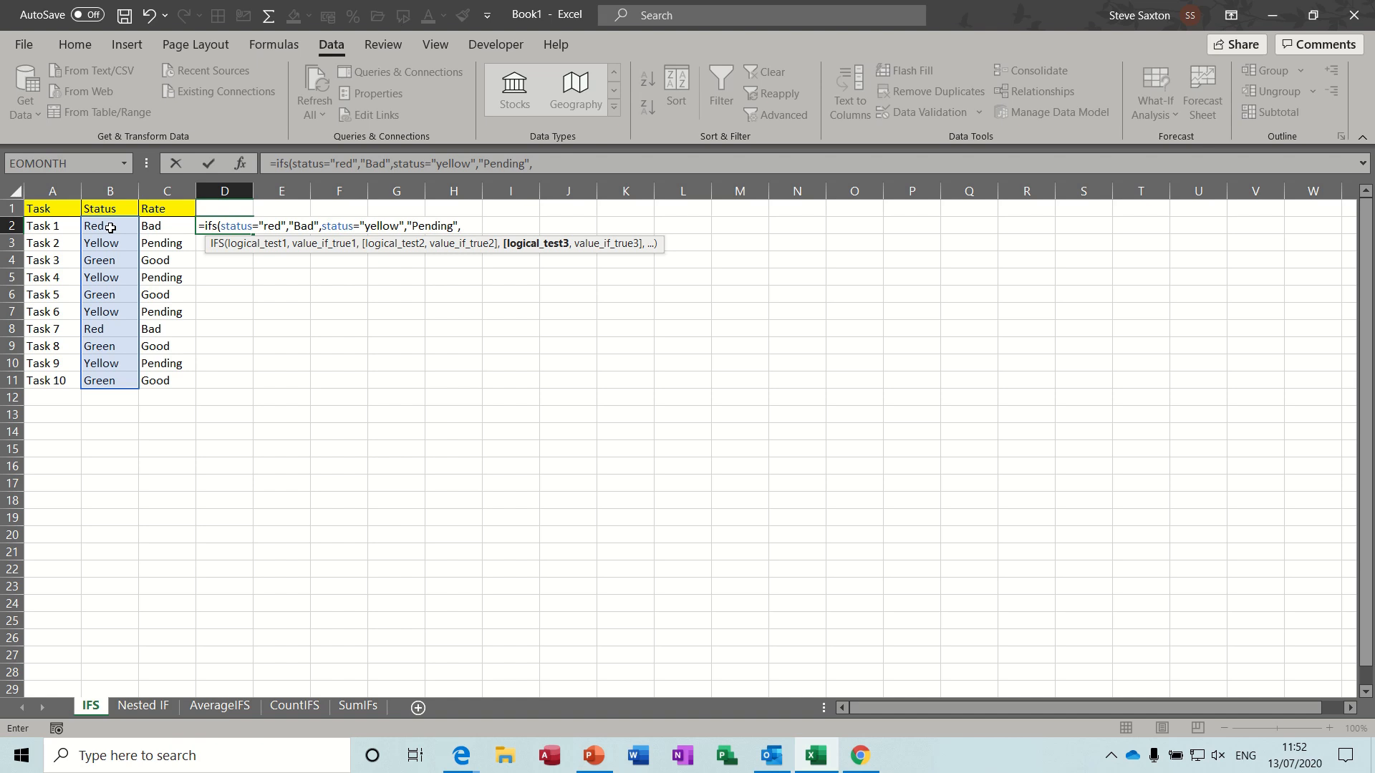
pyautogui.write('sta')
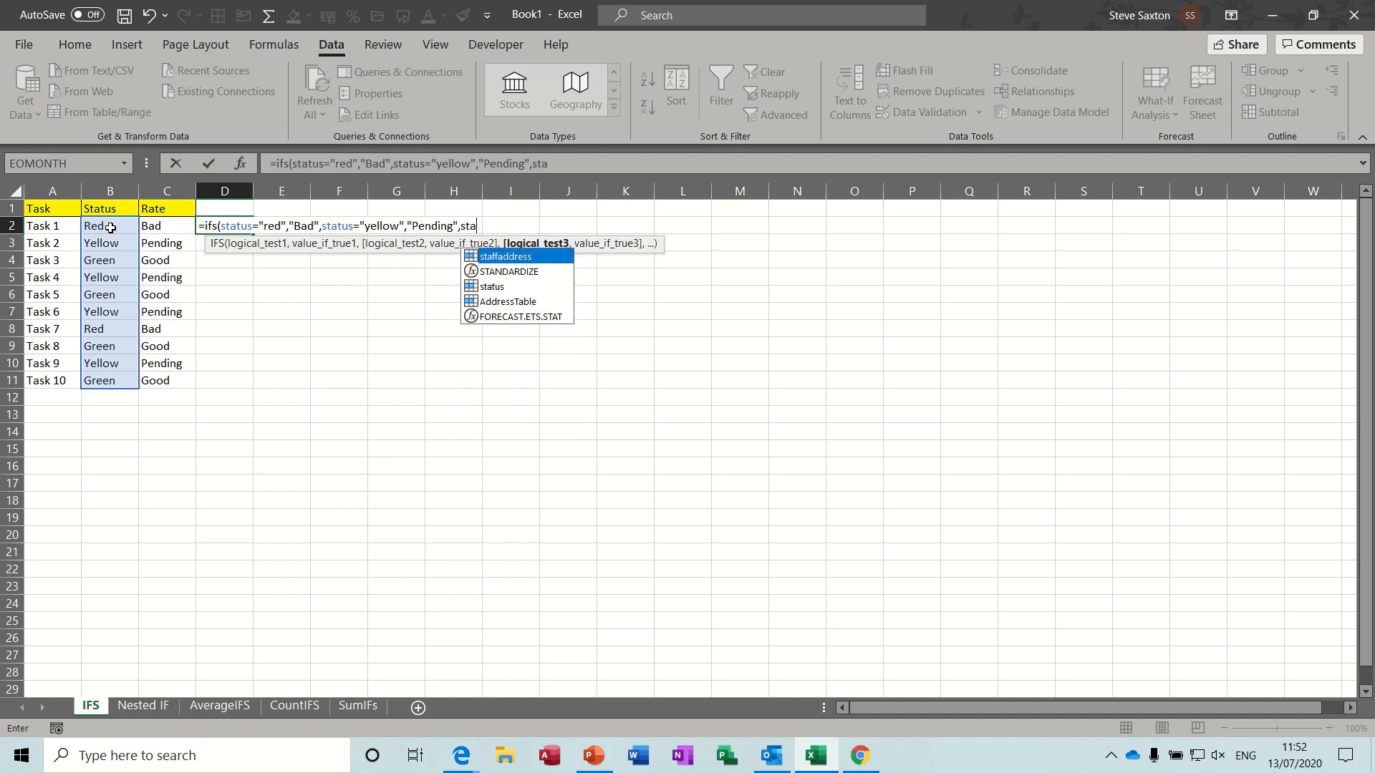
pyautogui.write('r')
# - Add a third test, status="Green" returning "Good", to the D2 IFS formula and enter the completed formula
pyautogui.press('BackSpace')
pyautogui.write('tus')
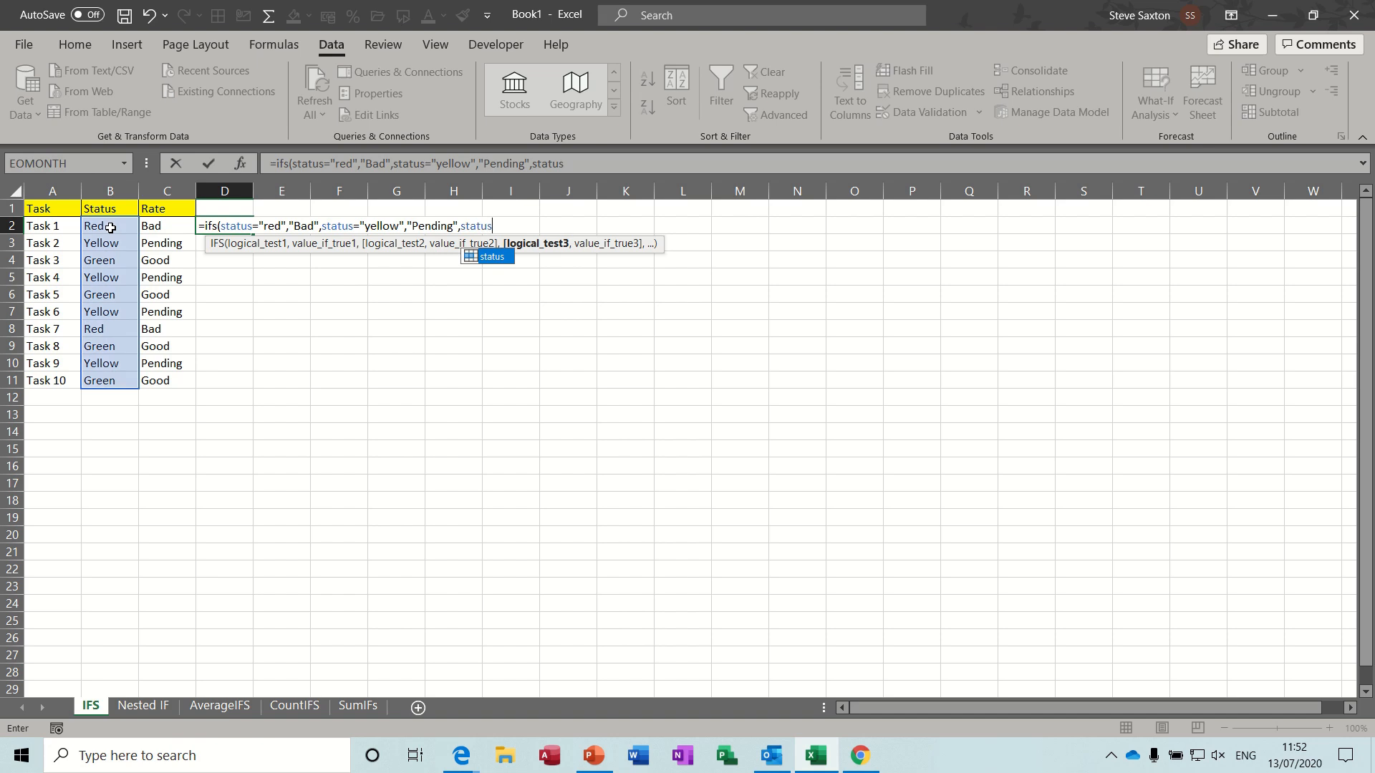
pyautogui.write('="Green",')
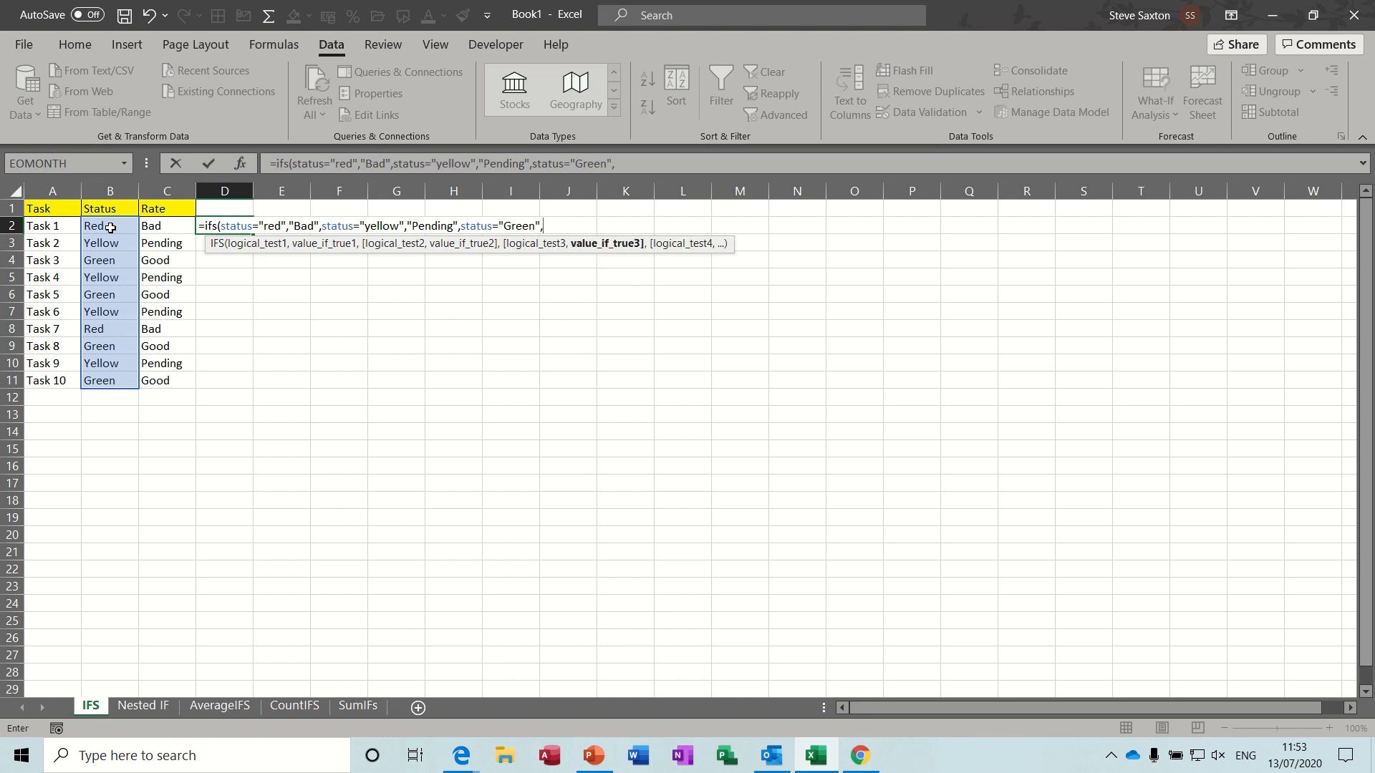
pyautogui.write('"Good")')
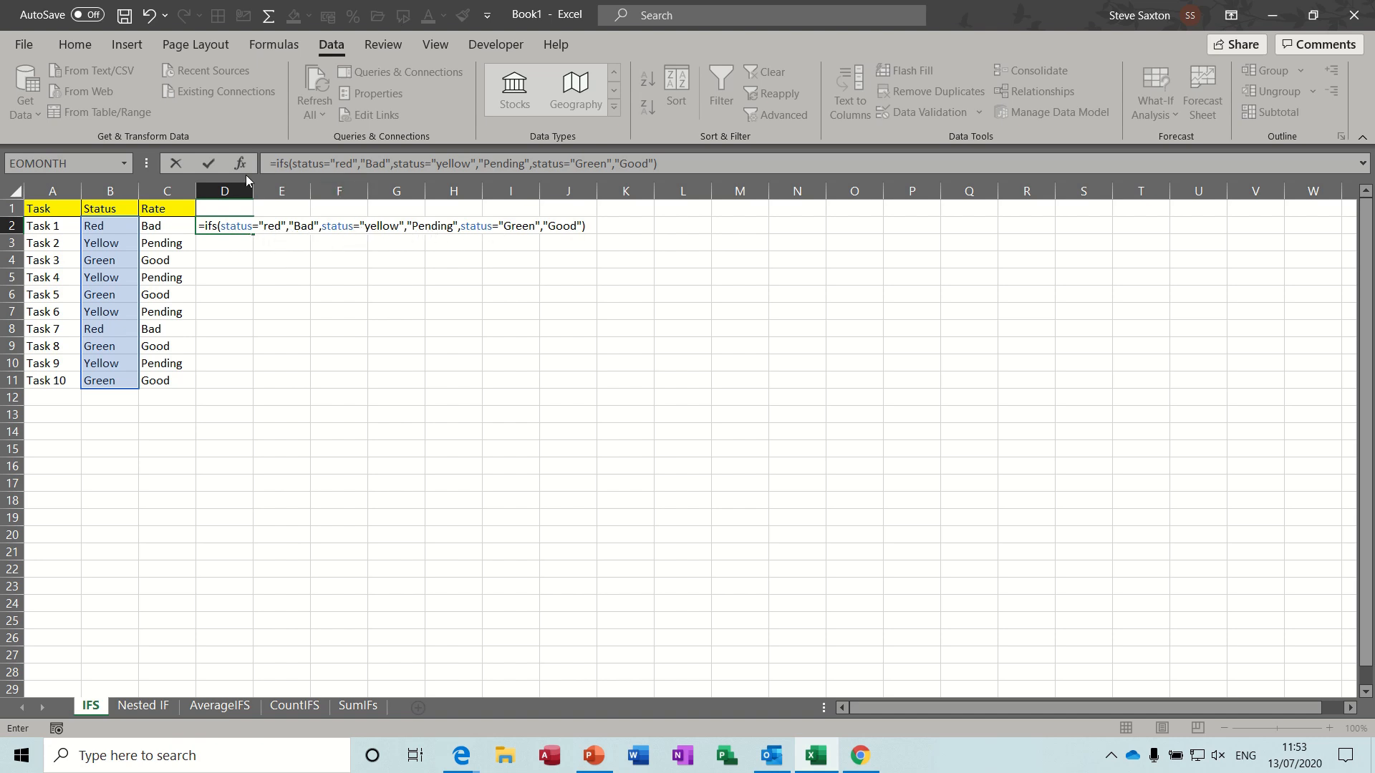
pyautogui.click(208, 164)
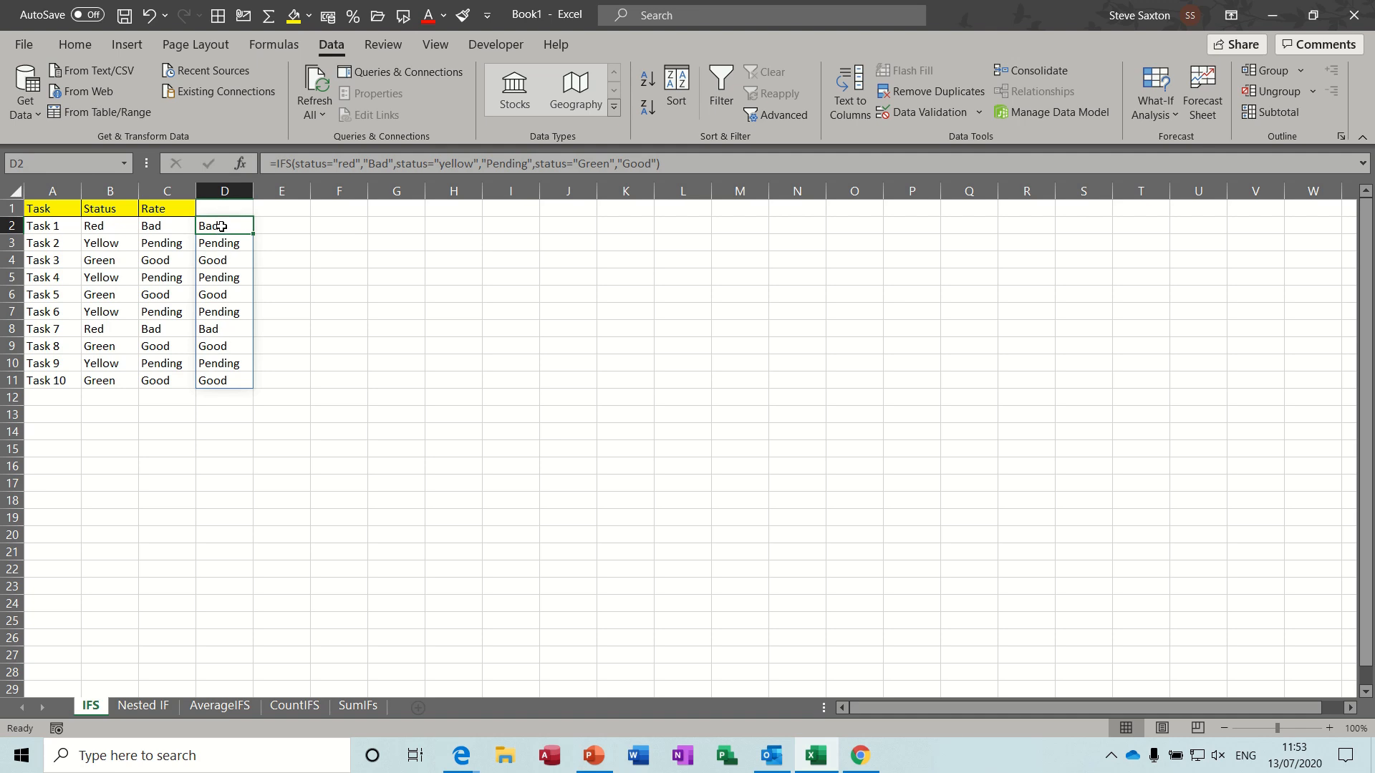
# - Change Task 1's status in B2 to yellow and check the IFS results from D2 down
pyautogui.click(102, 227)
pyautogui.write('yellow')
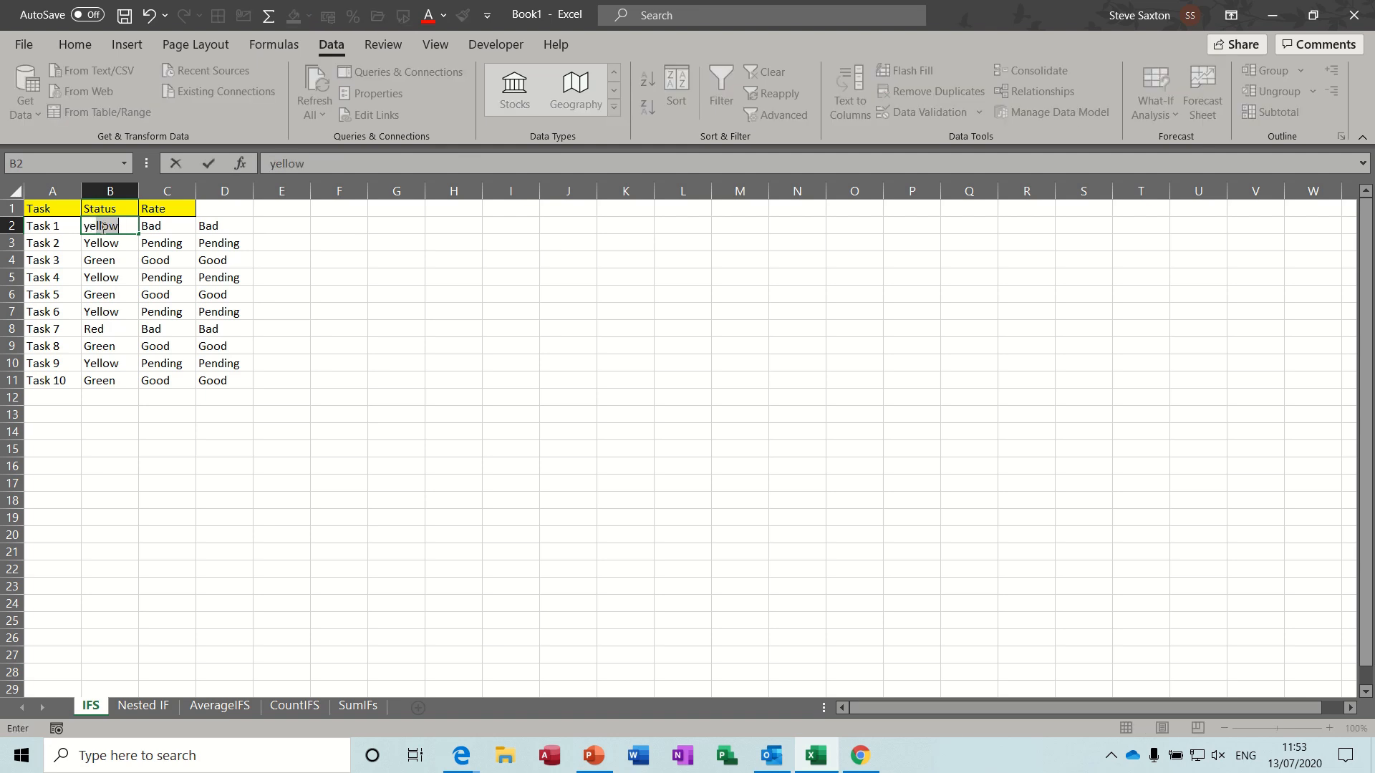
pyautogui.press('Return')
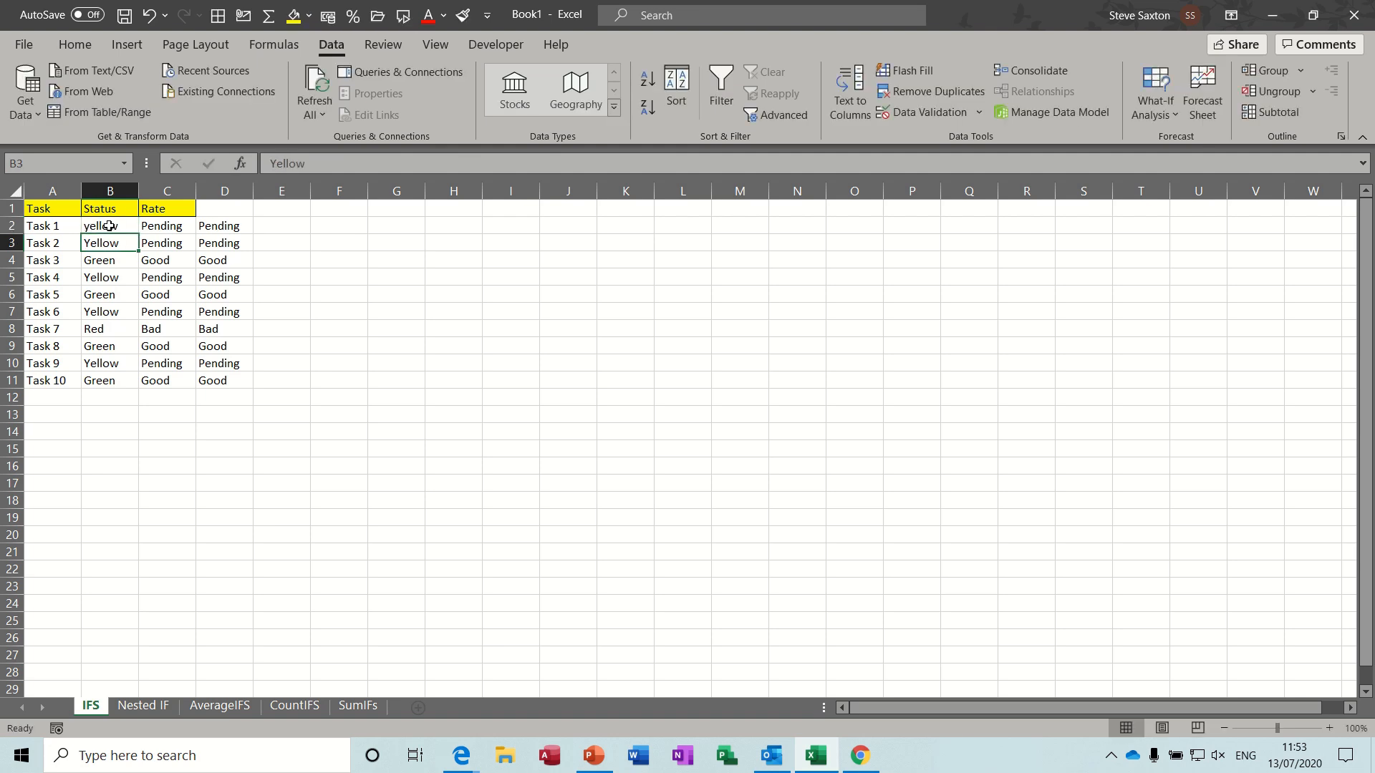
pyautogui.click(215, 226)
pyautogui.hotkey('ctrl', 'shift', 'Down')
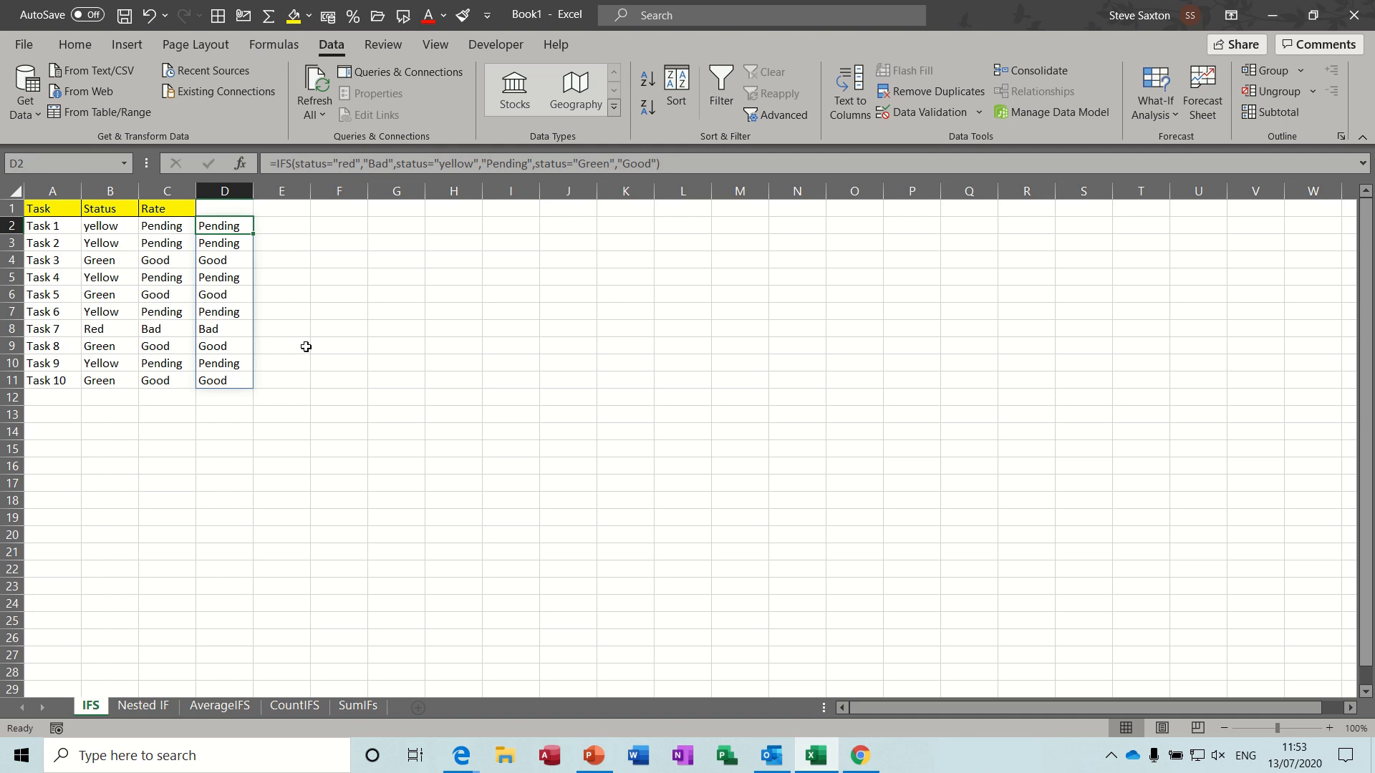
# - On the Nested IF sheet, examine the Score named range in D2:D11 and the grade formula in E2
pyautogui.click(145, 706)
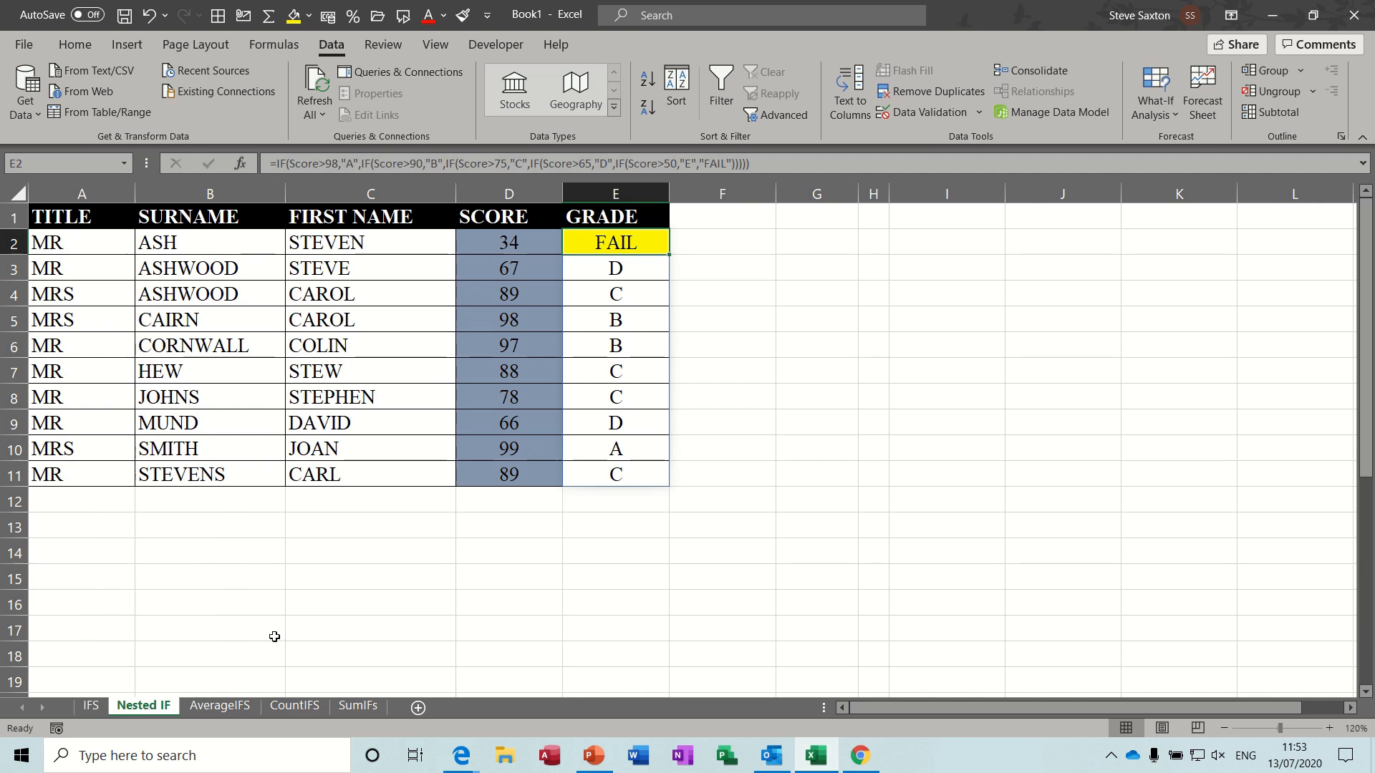
pyautogui.moveTo(510, 238); pyautogui.dragTo(510, 466)
pyautogui.click(65, 163)
pyautogui.write('Score')
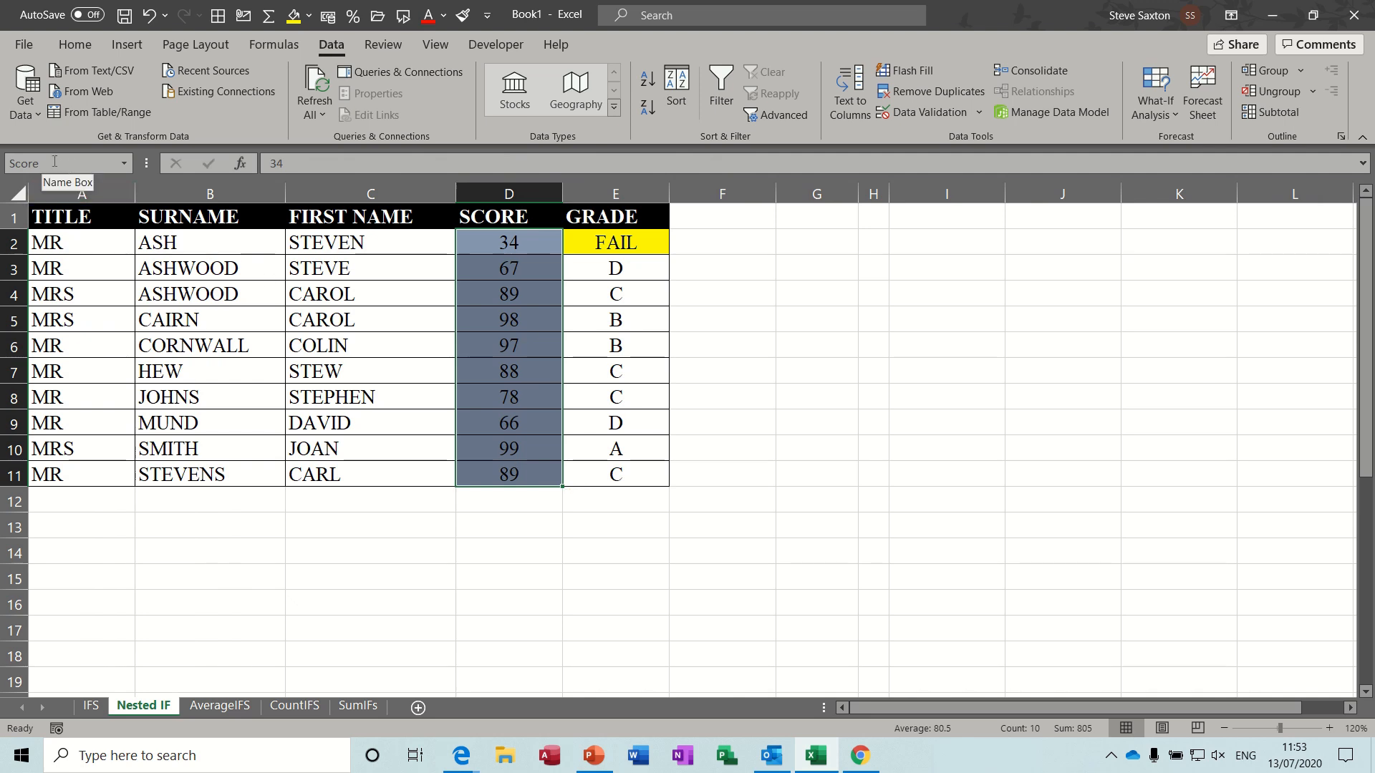
pyautogui.click(626, 245)
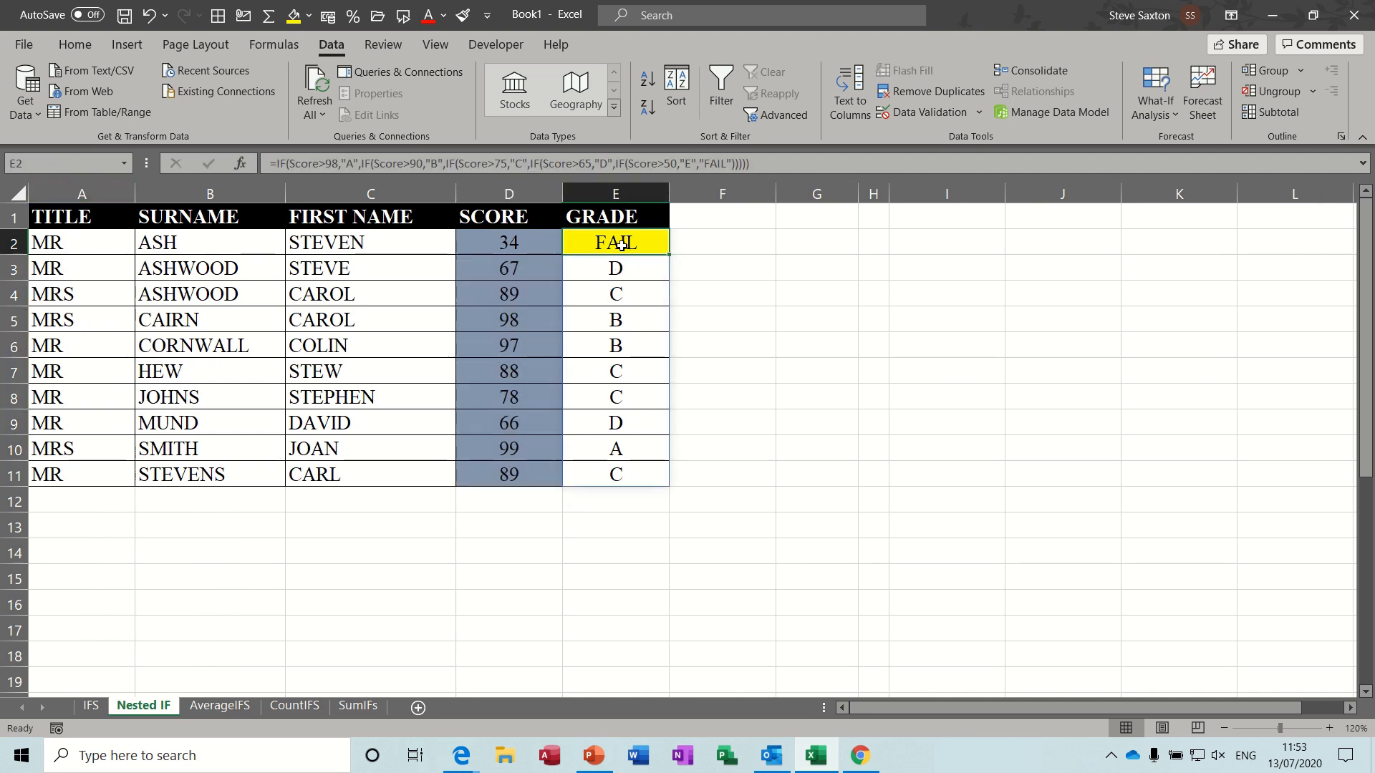
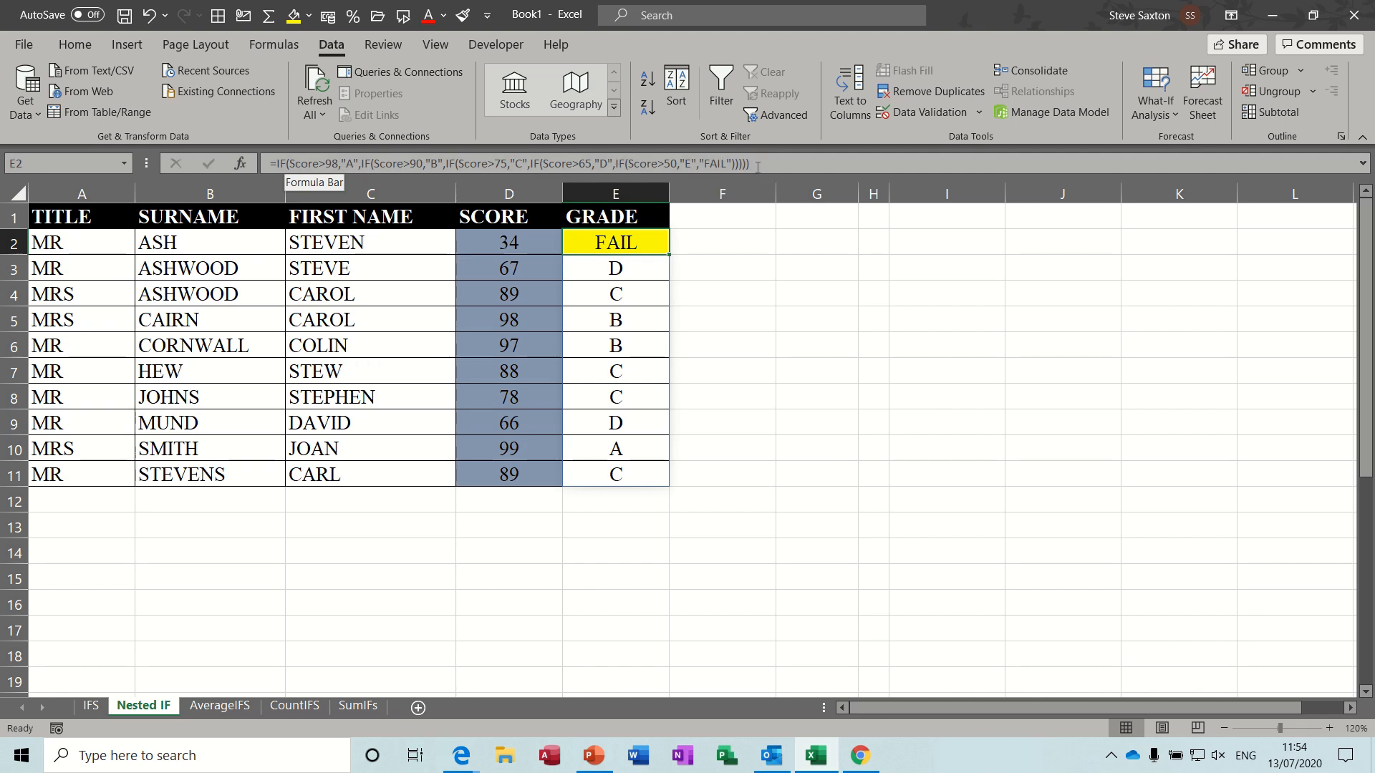
# - Change the score in D2 to 78 and check the resulting grade formula in E2
pyautogui.click(515, 245)
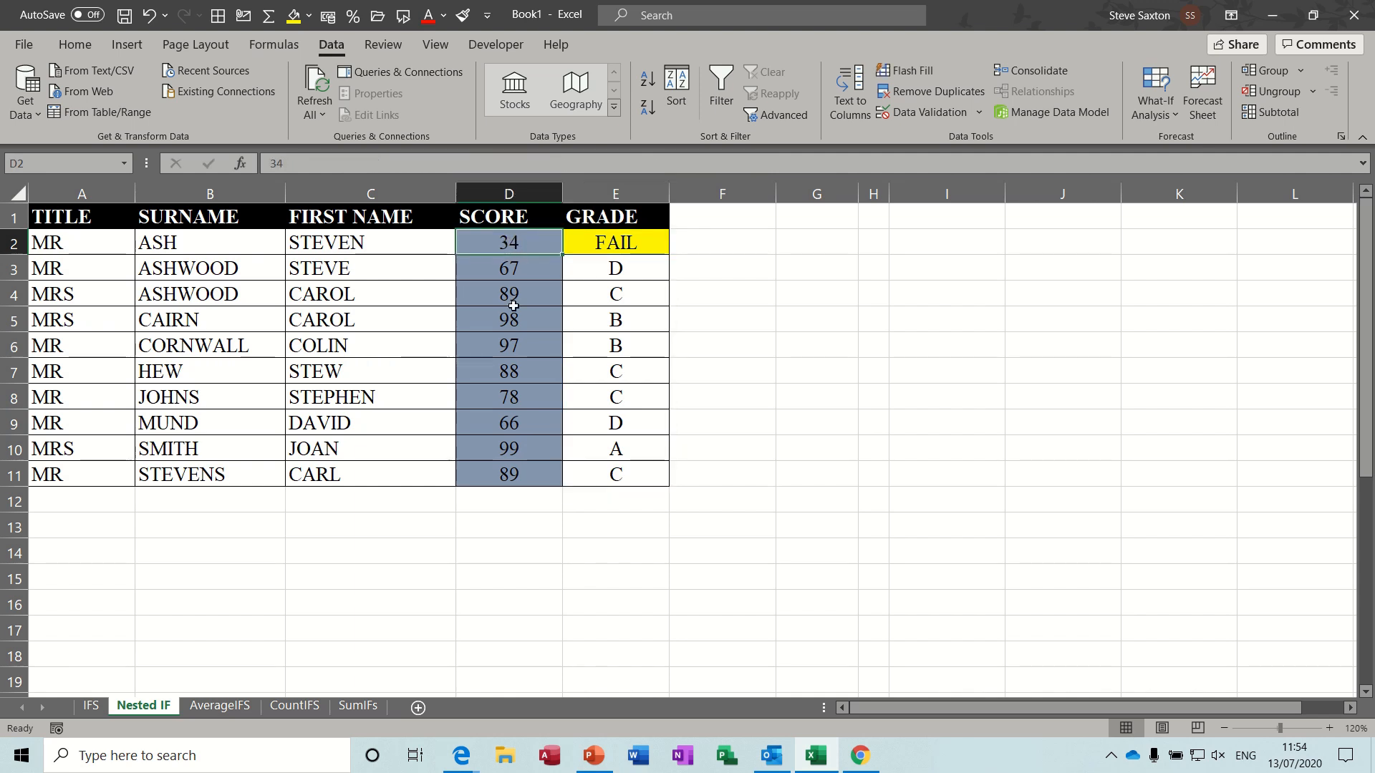
pyautogui.write('78')
pyautogui.press('Return')
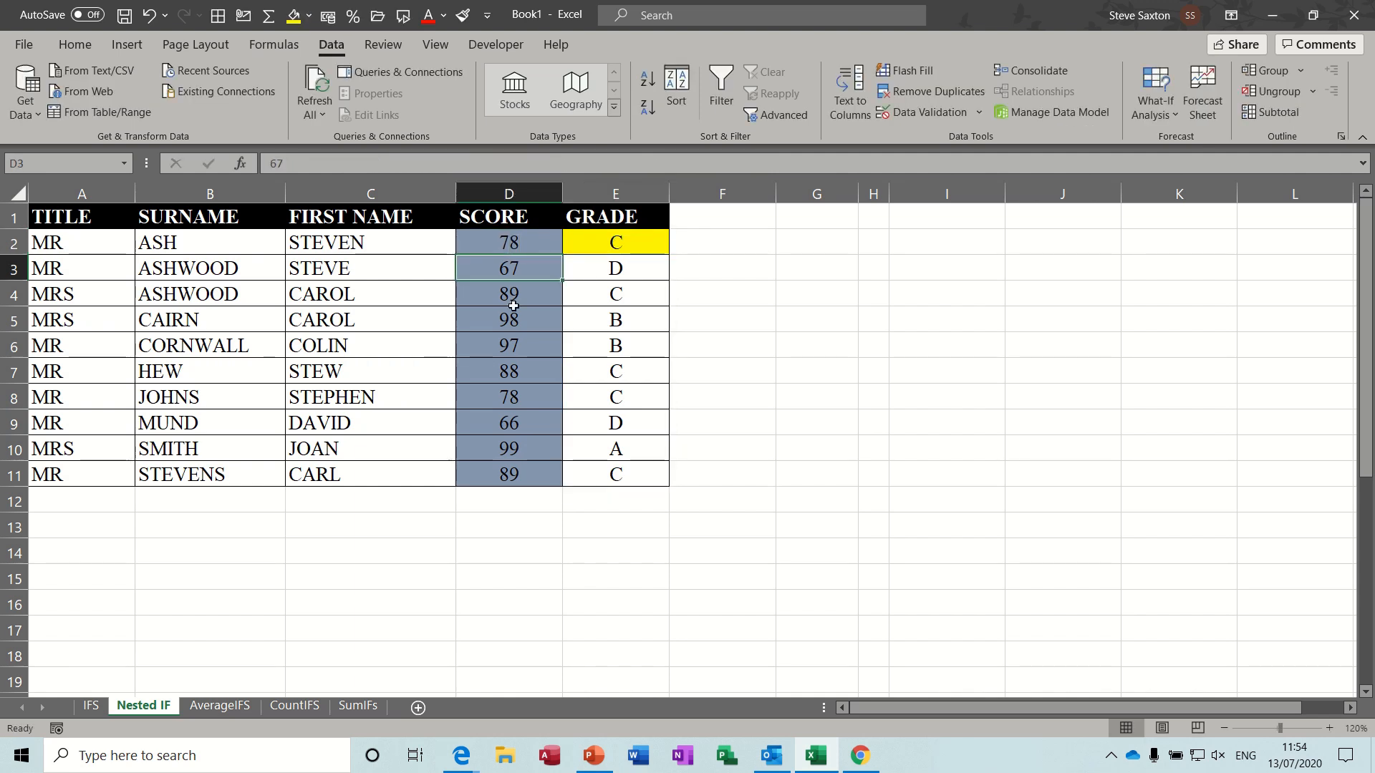
pyautogui.click(626, 238)
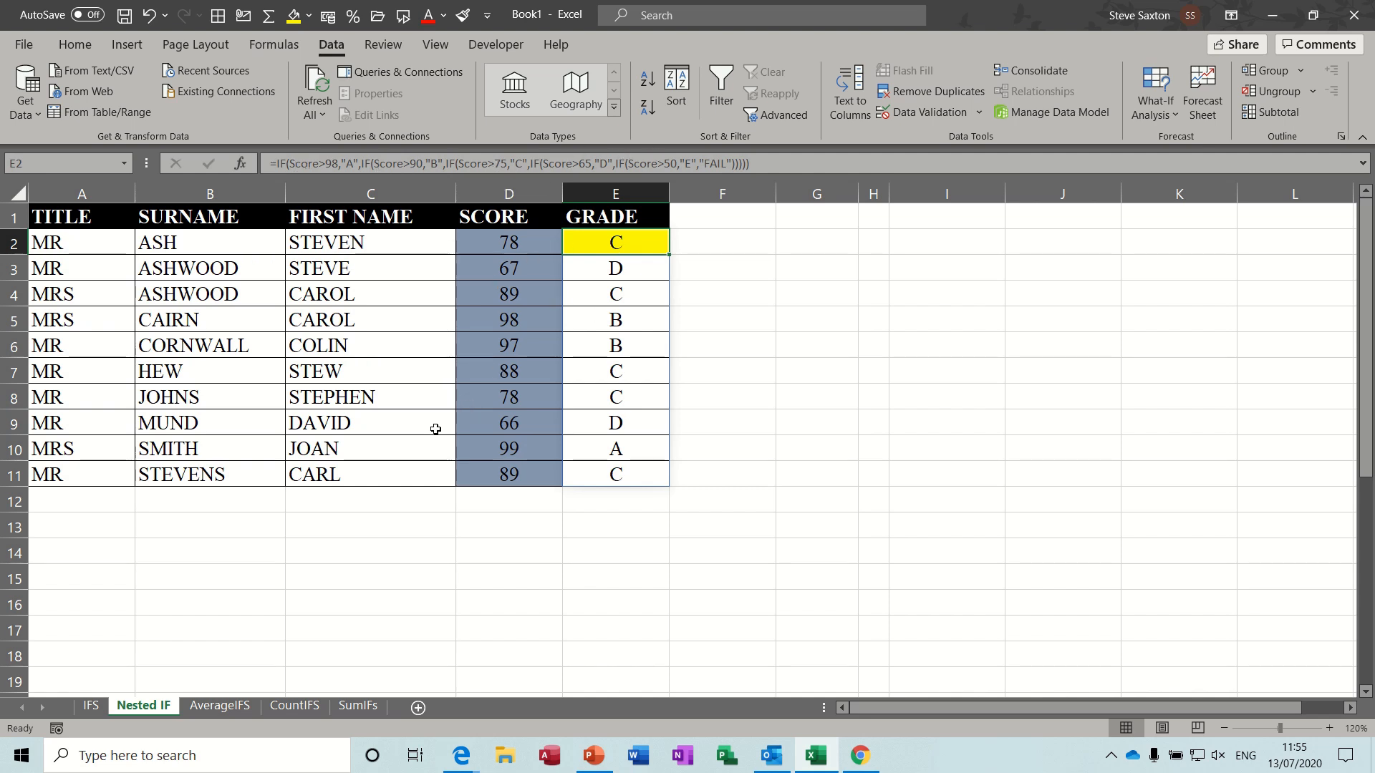
# - On the AverageIFS sheet, set the region in D1 to South
pyautogui.click(223, 706)
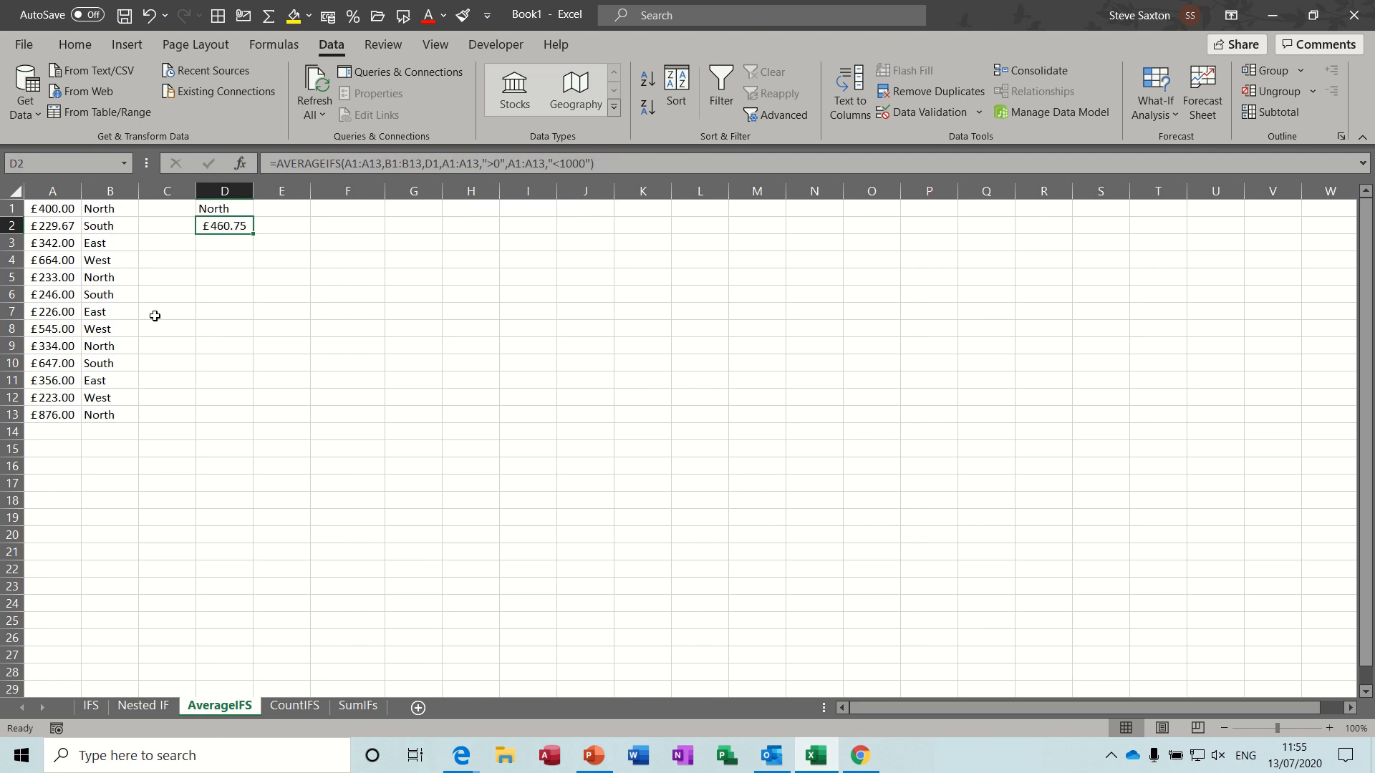
pyautogui.click(220, 208)
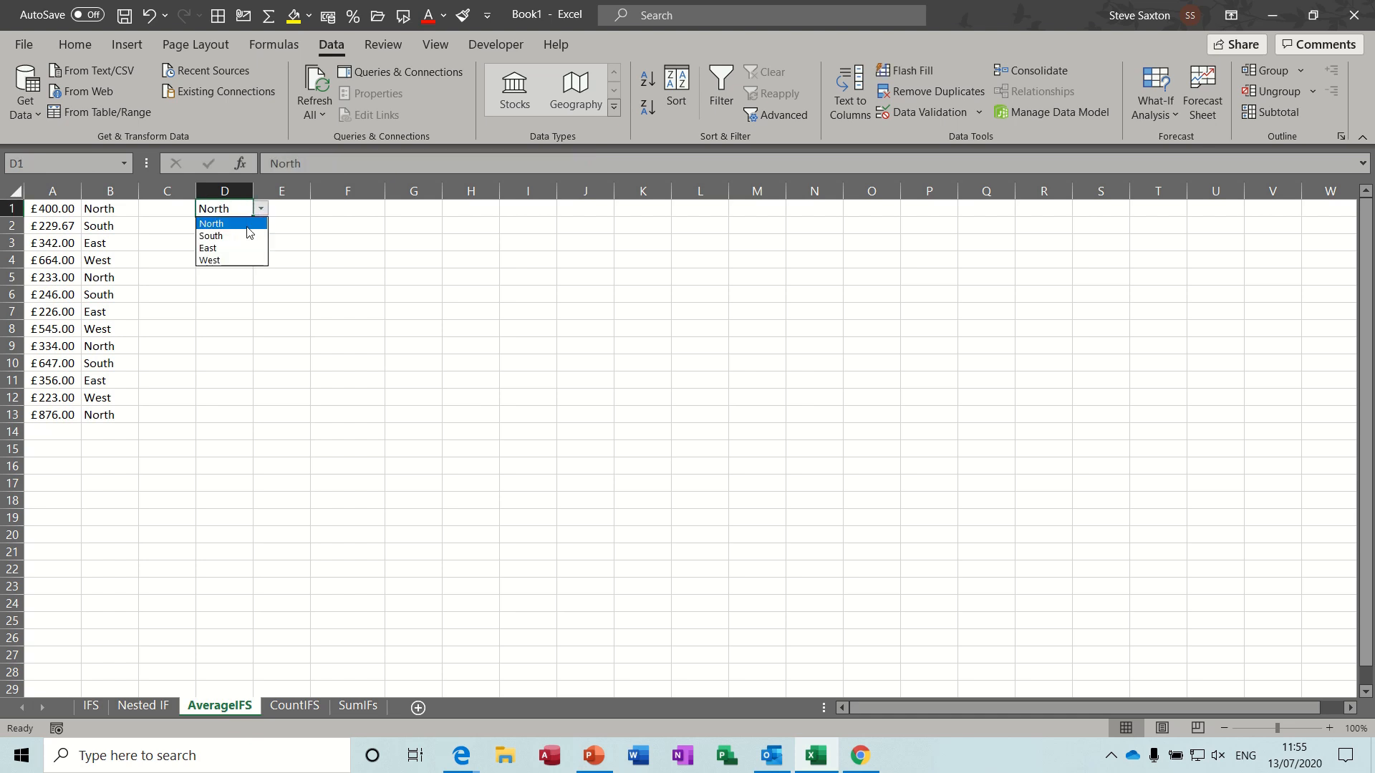
pyautogui.click(238, 231)
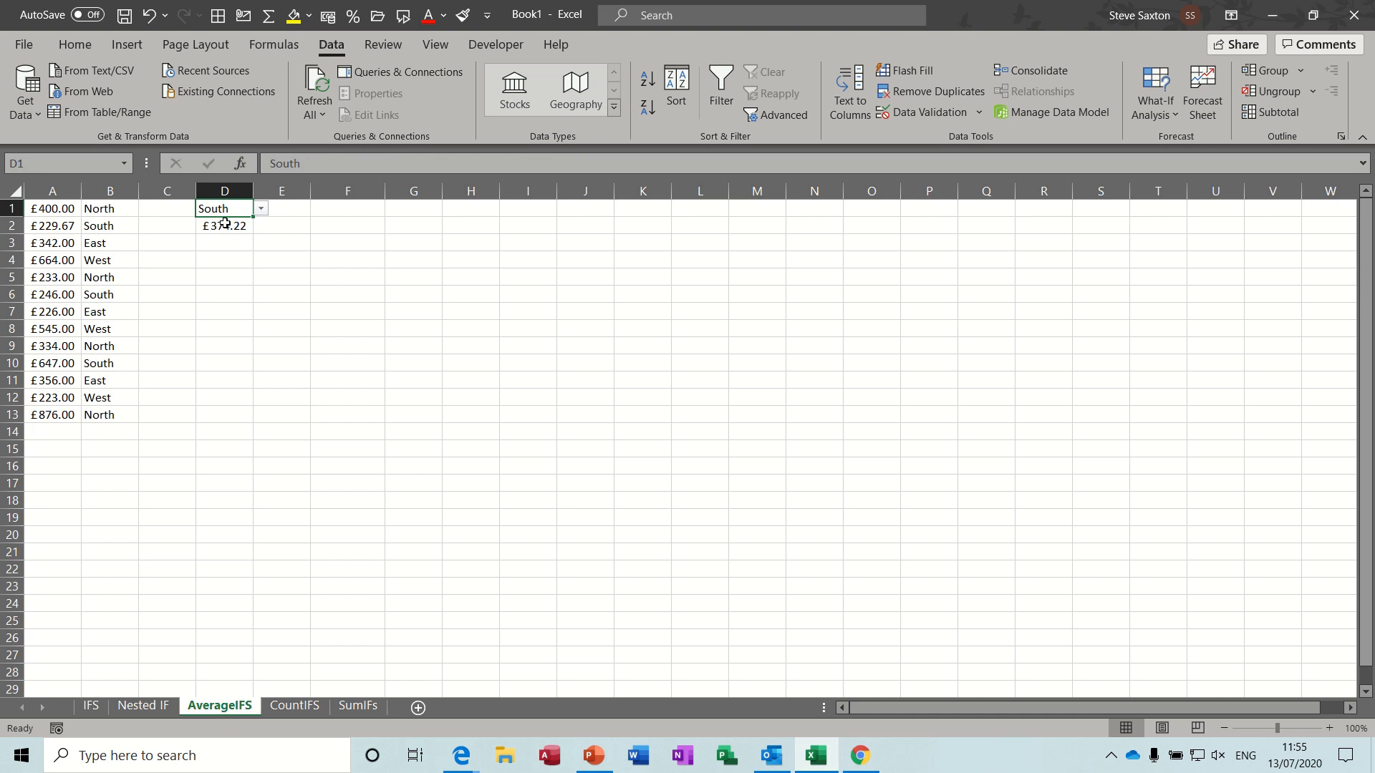
# - Examine the average range, criteria ranges and criteria of the AVERAGEIFS formula in D2
pyautogui.click(225, 224)
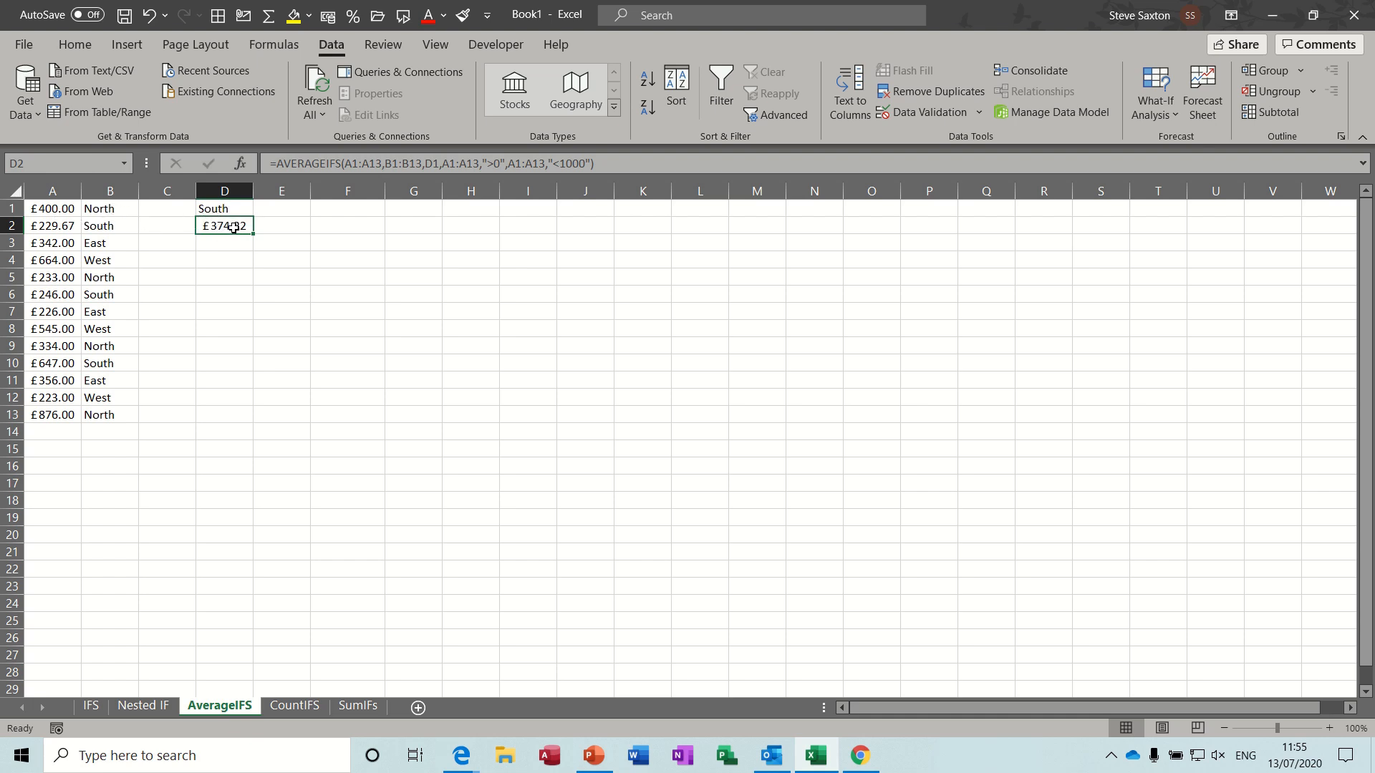
pyautogui.click(362, 164)
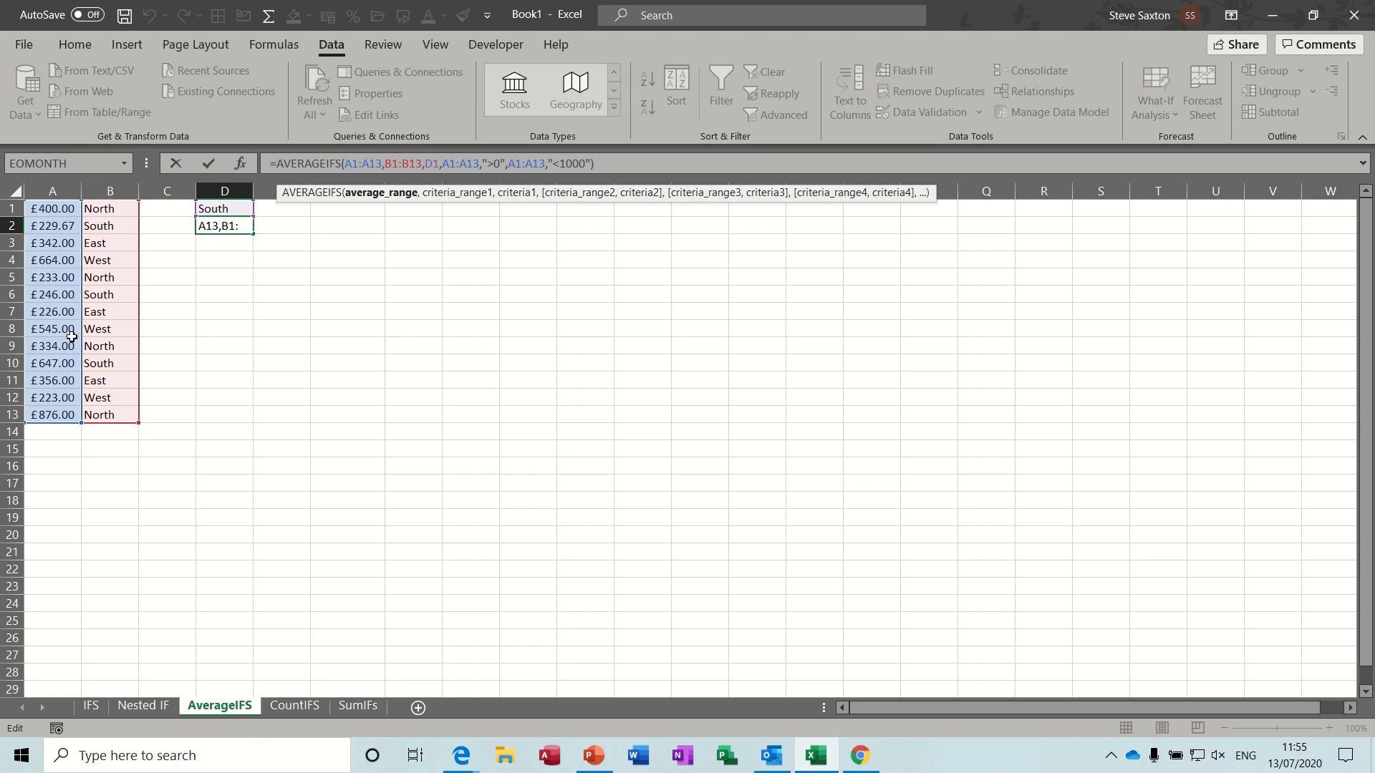
pyautogui.click(404, 165)
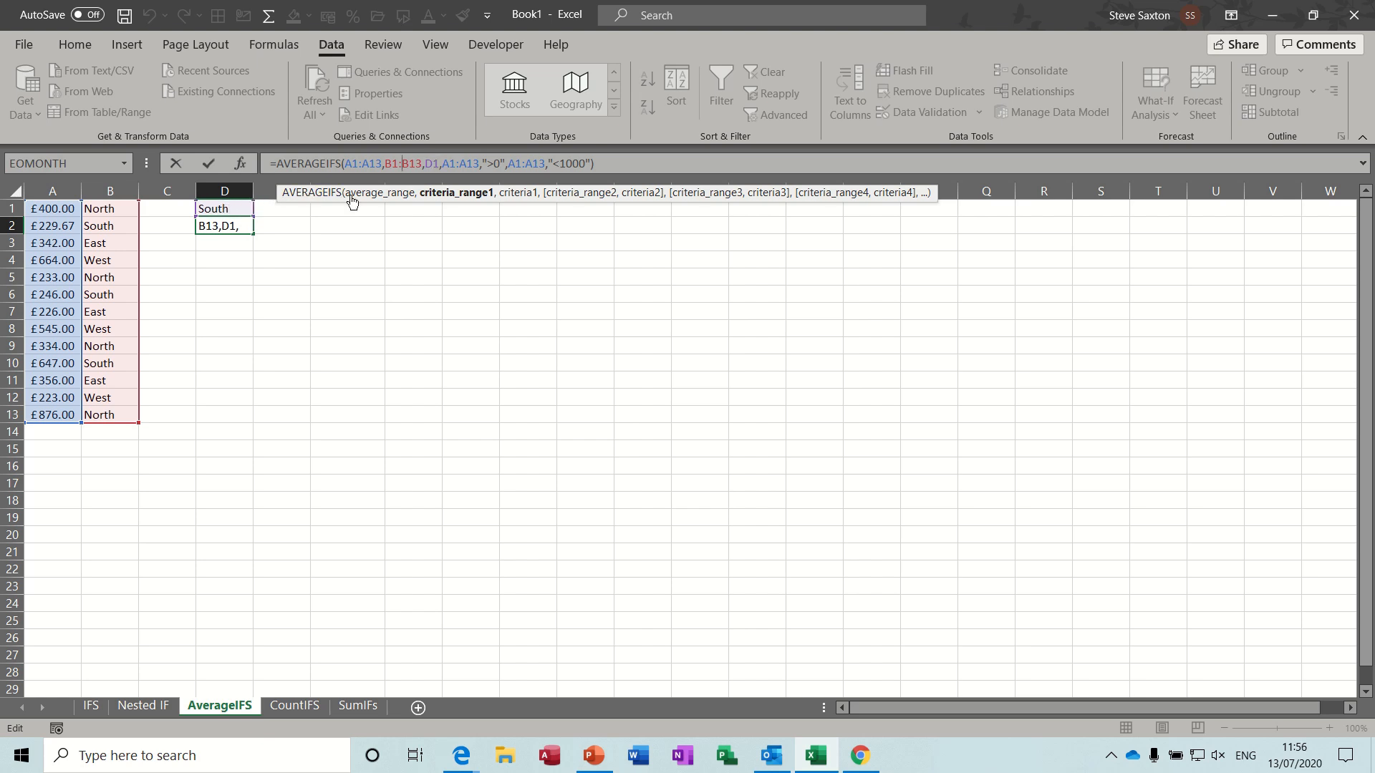
pyautogui.click(475, 168)
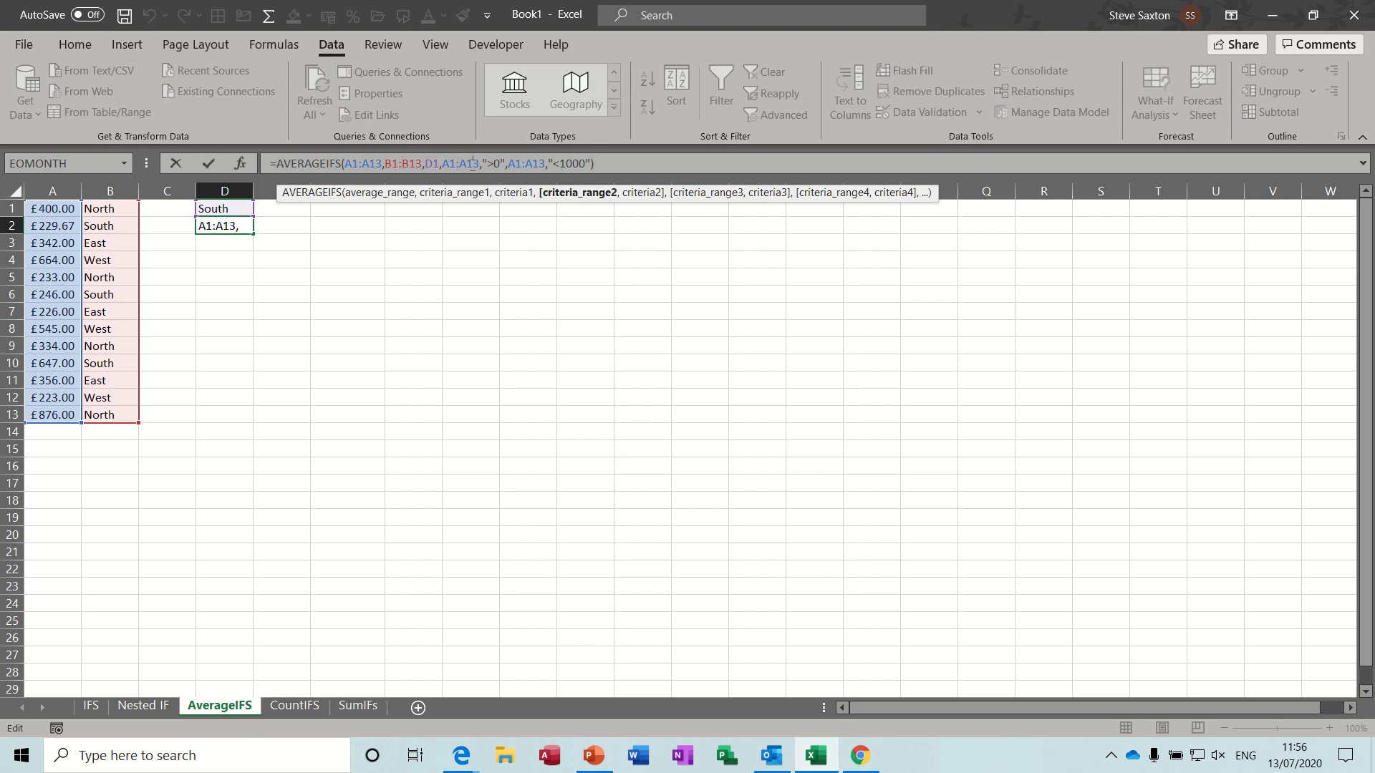
pyautogui.click(540, 164)
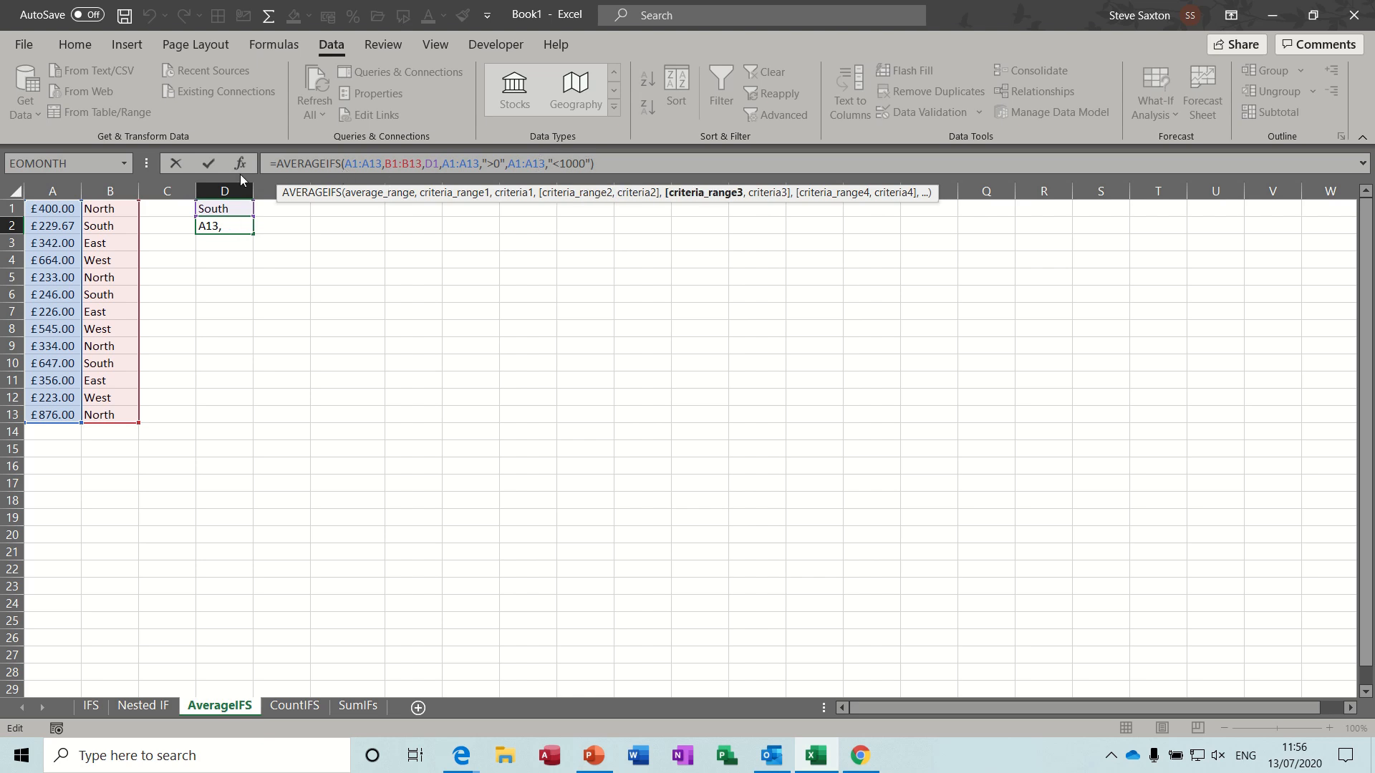
pyautogui.click(208, 163)
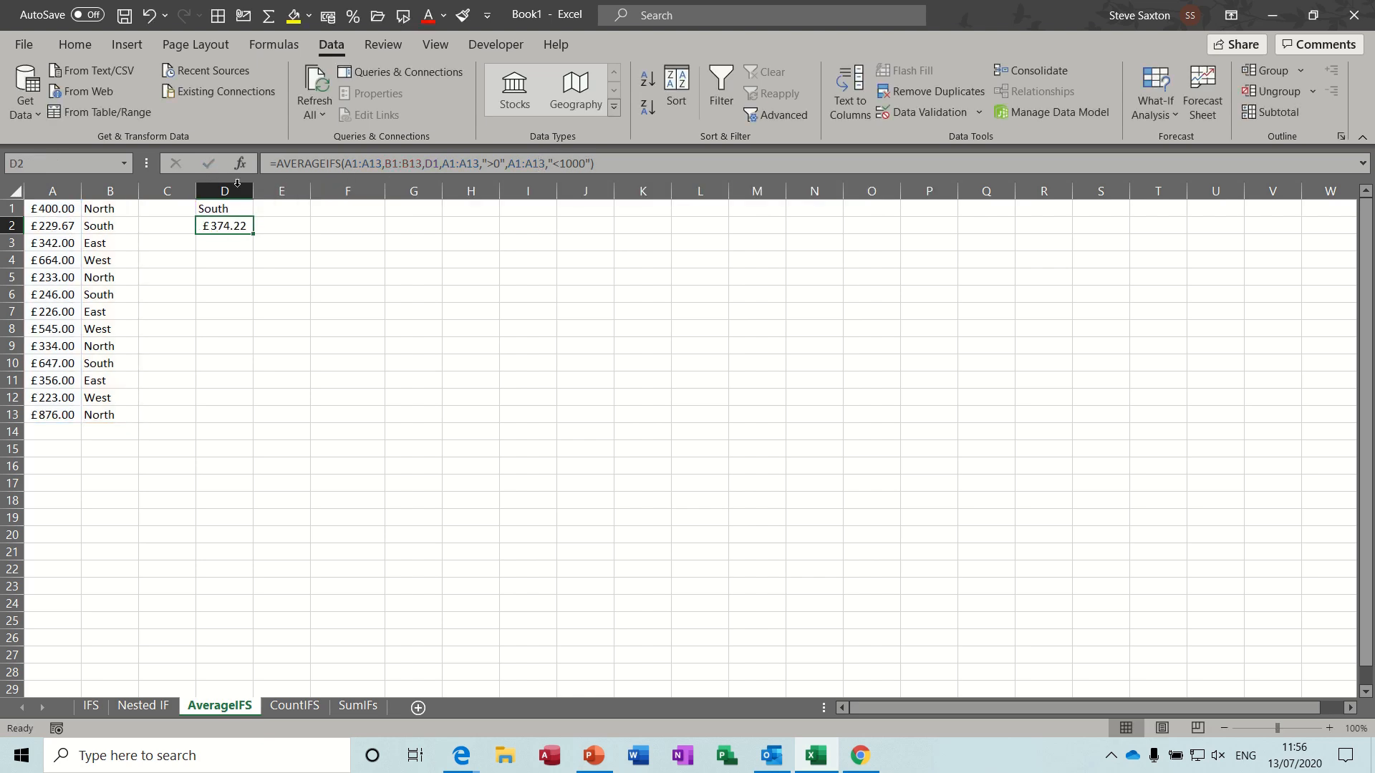
# - Start an AVERAGEIFS formula in E2 with A1:A13 as the average range
pyautogui.click(285, 230)
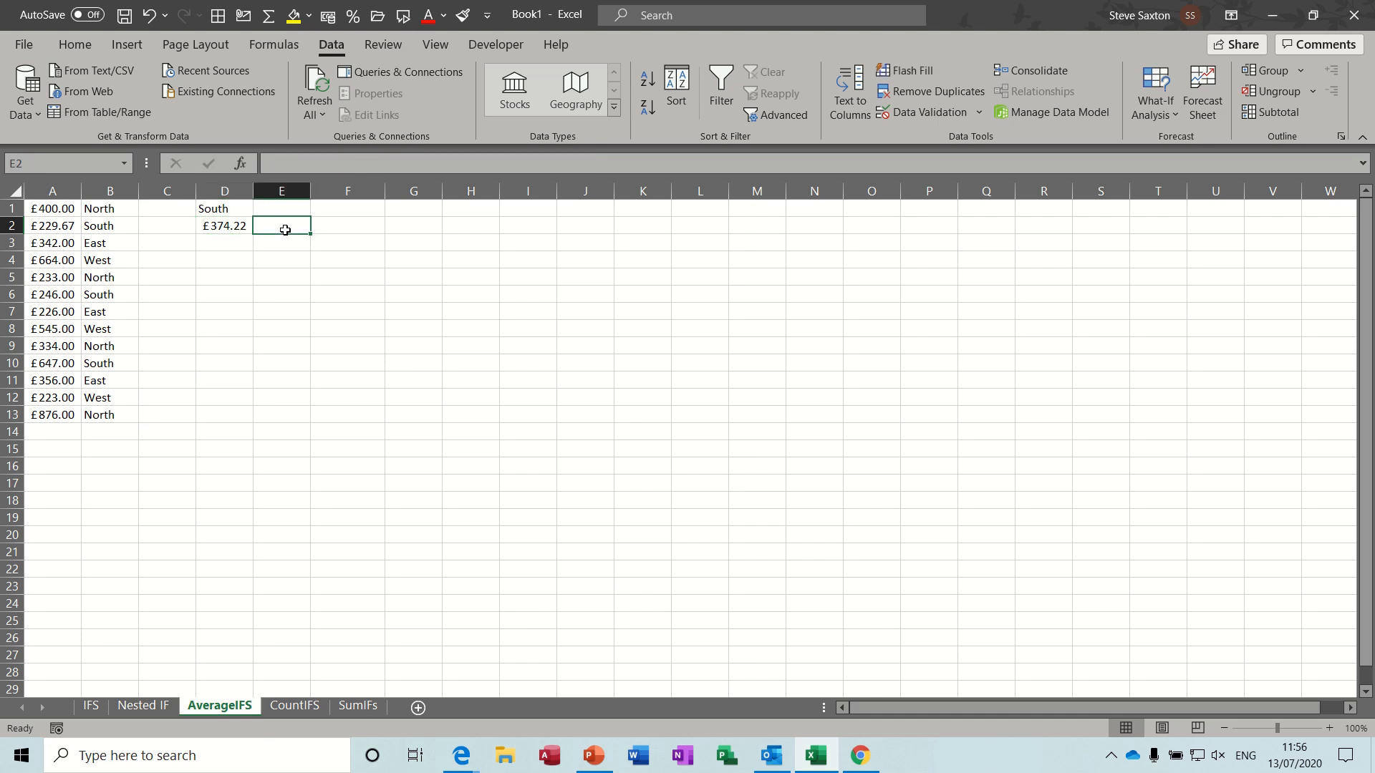
pyautogui.write('=averageif')
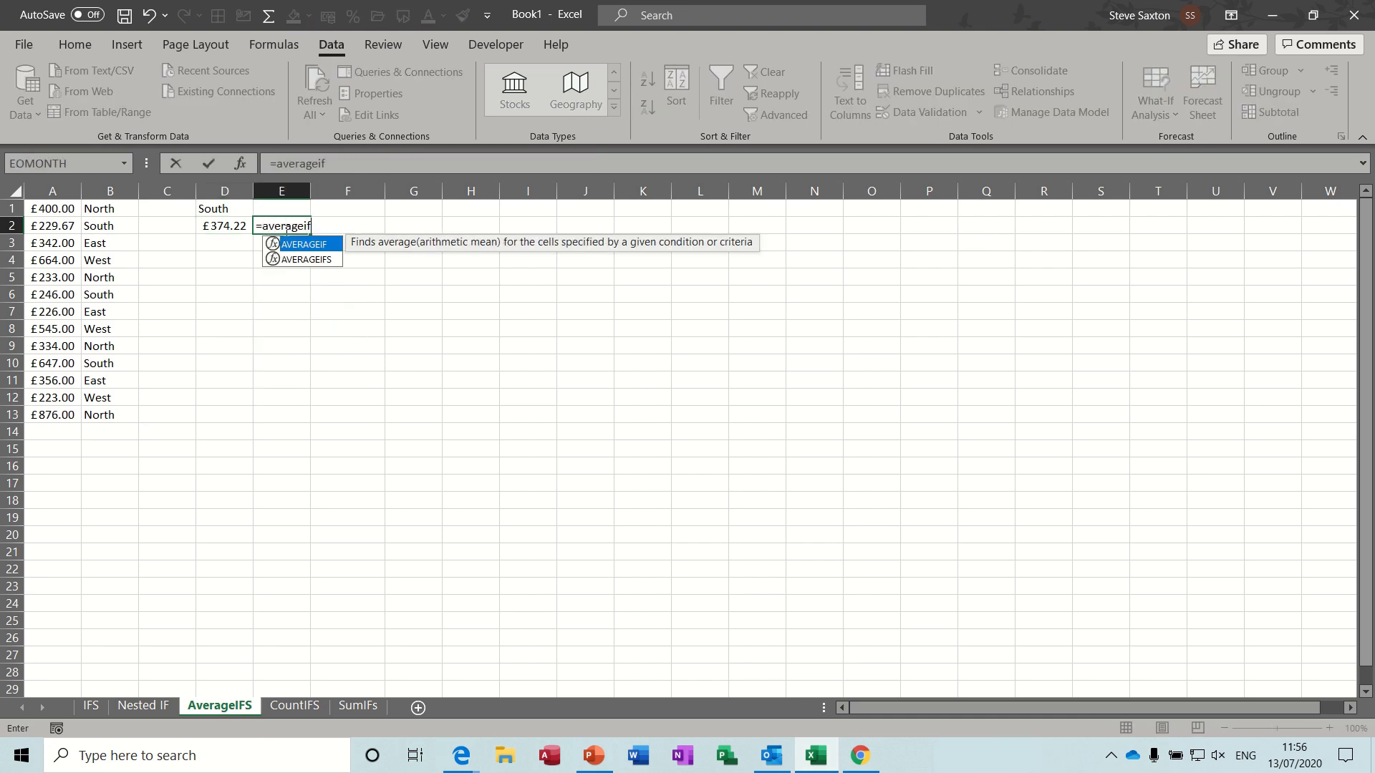
pyautogui.click(304, 261)
pyautogui.doubleClick(304, 261)
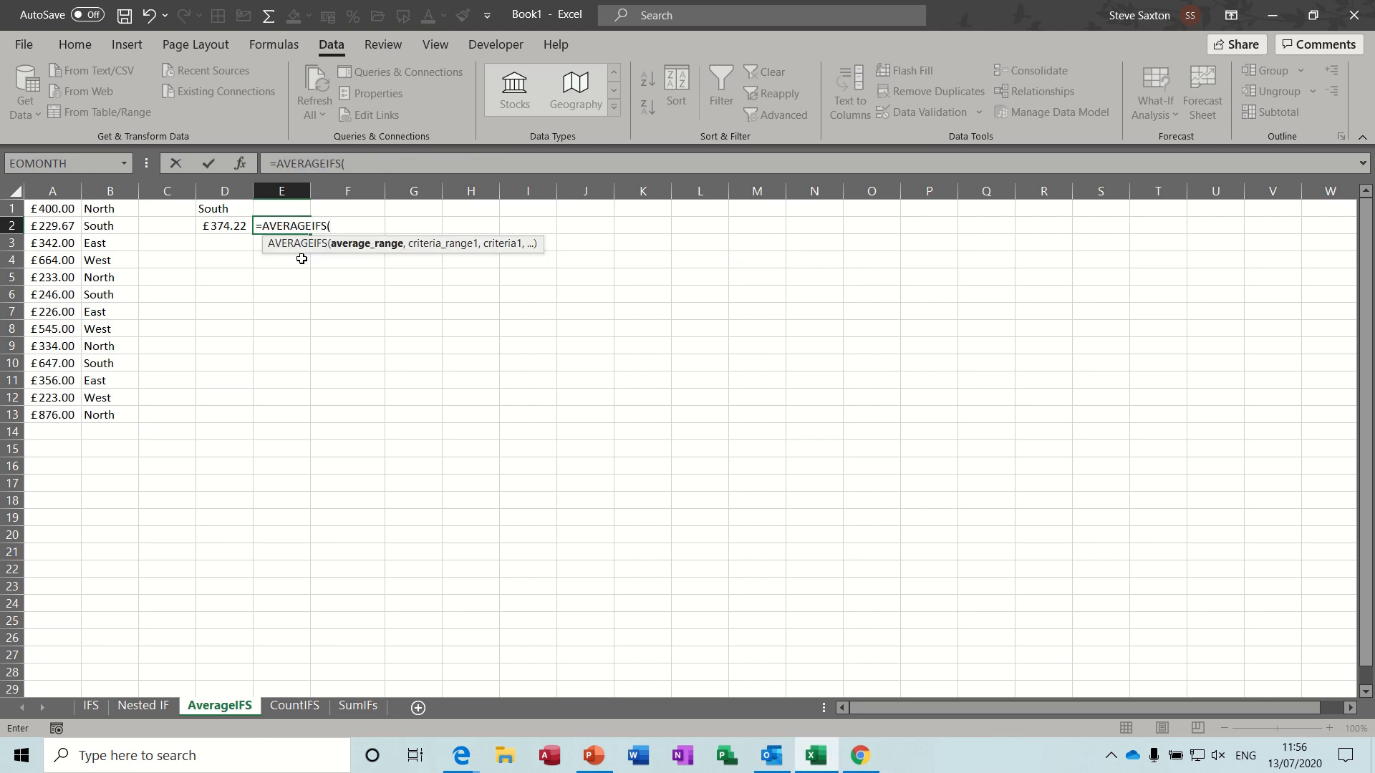
pyautogui.click(45, 210)
pyautogui.moveTo(45, 210); pyautogui.dragTo(41, 412)
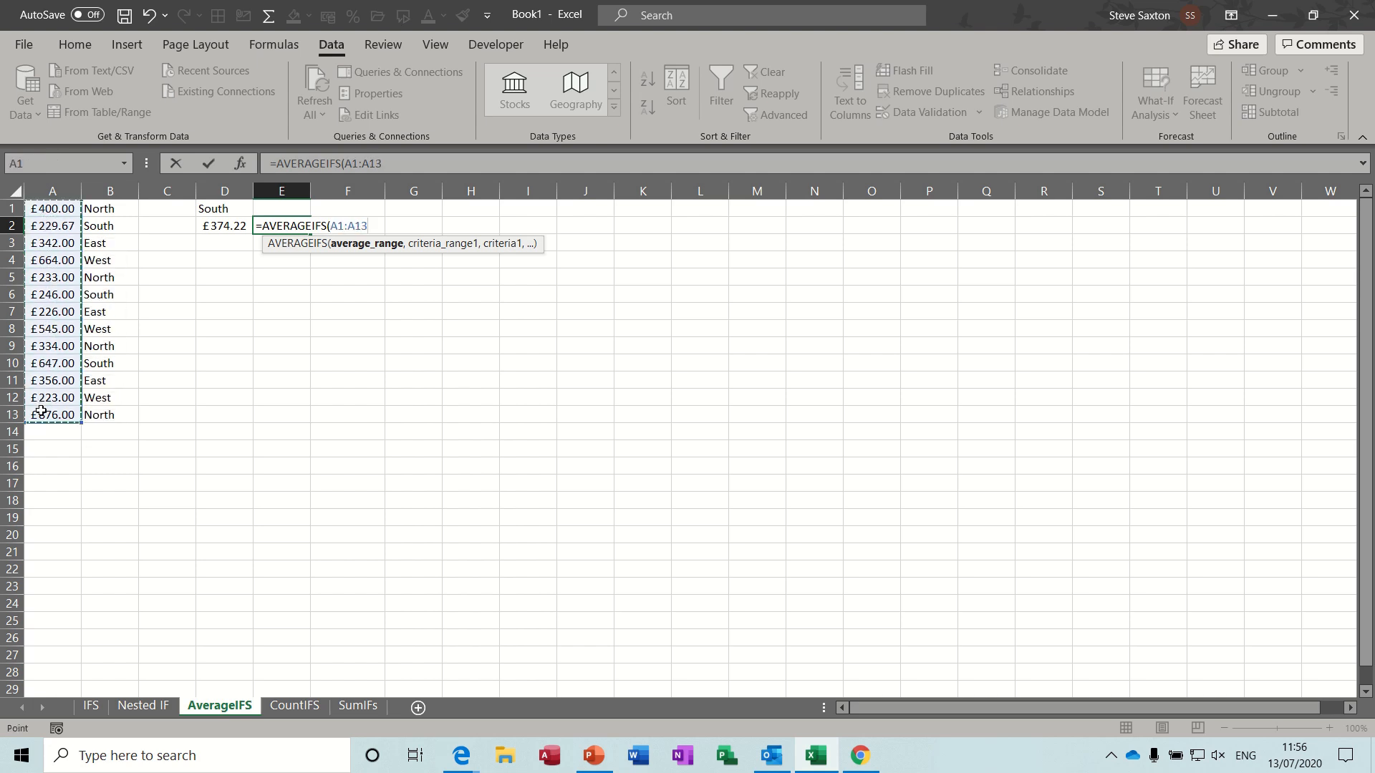
pyautogui.write(',')
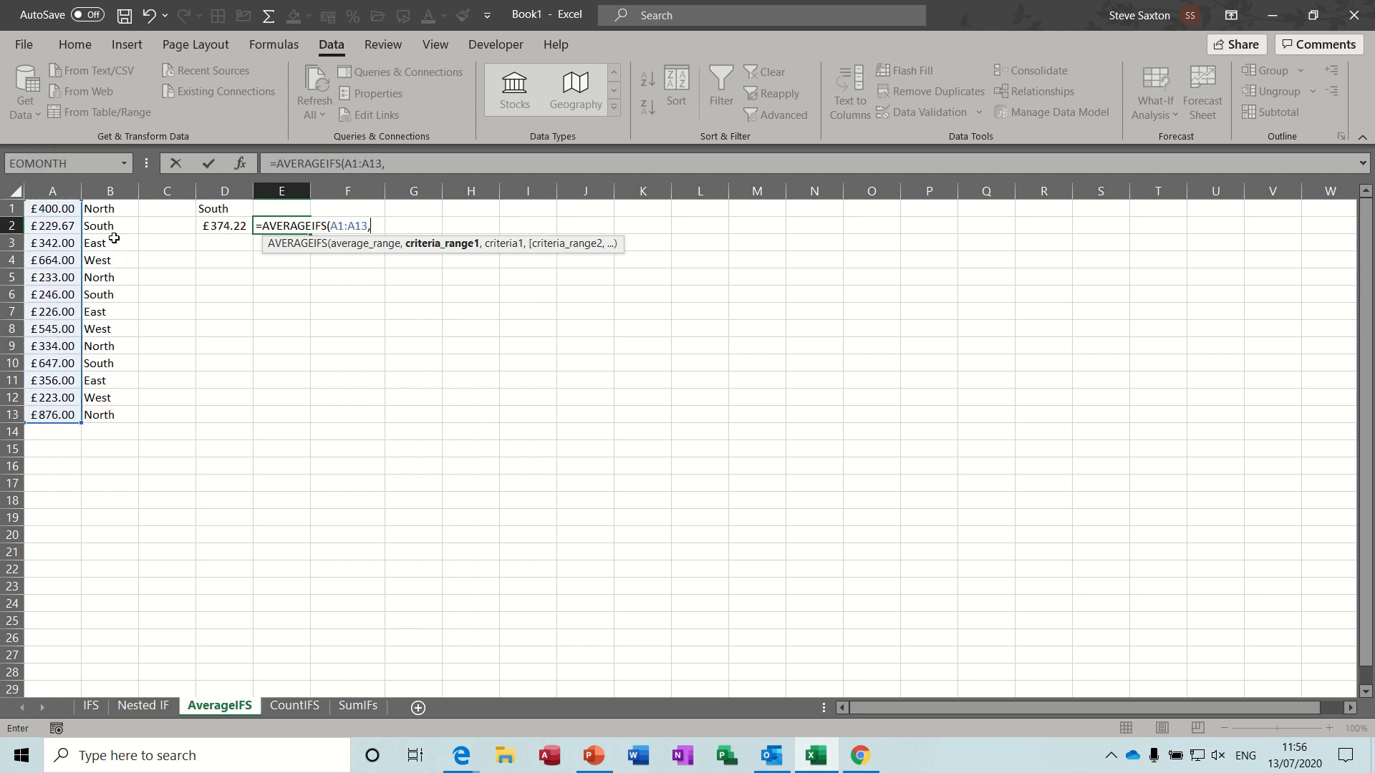
# - Add B1:B13 as the first criteria range of the E2 formula, with D1 as its criterion
pyautogui.moveTo(106, 212); pyautogui.dragTo(102, 413)
pyautogui.write(',')
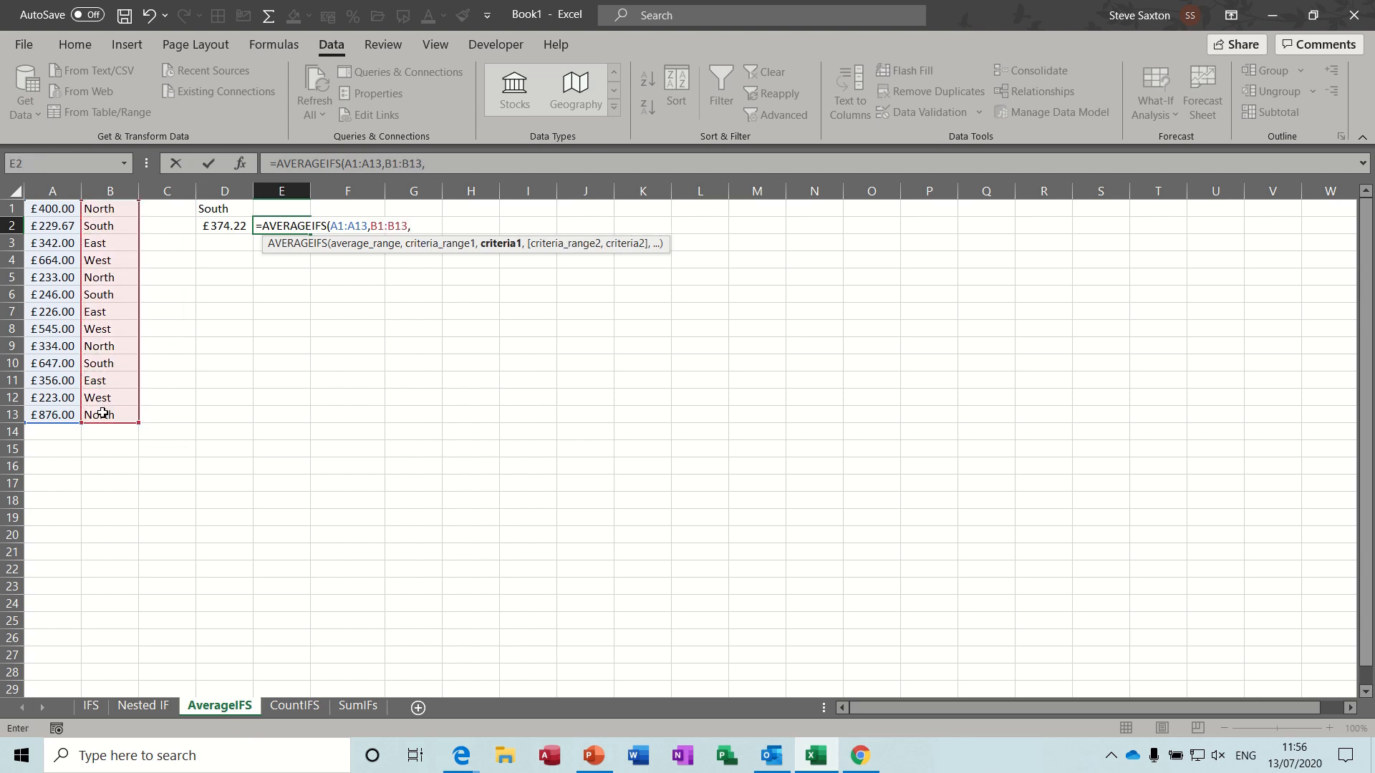
pyautogui.click(219, 211)
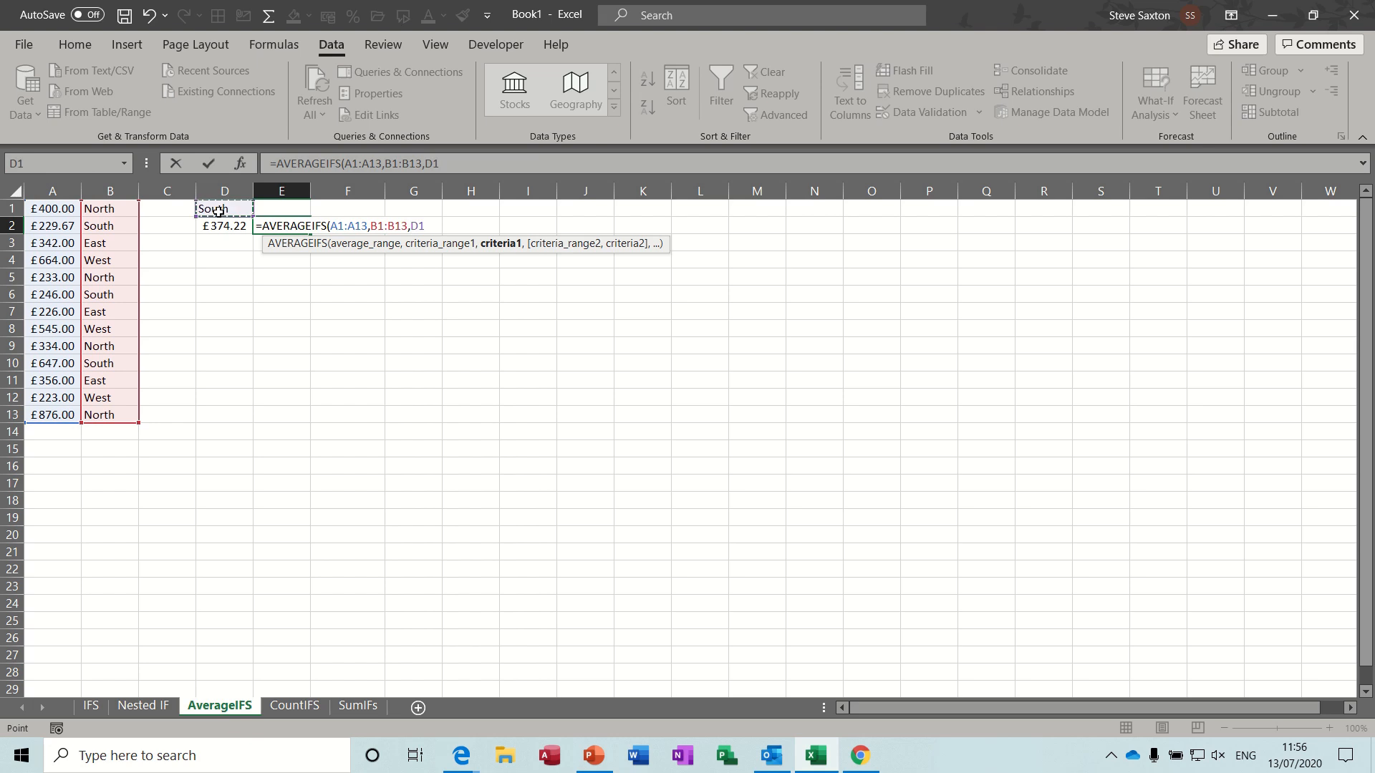
pyautogui.write(',')
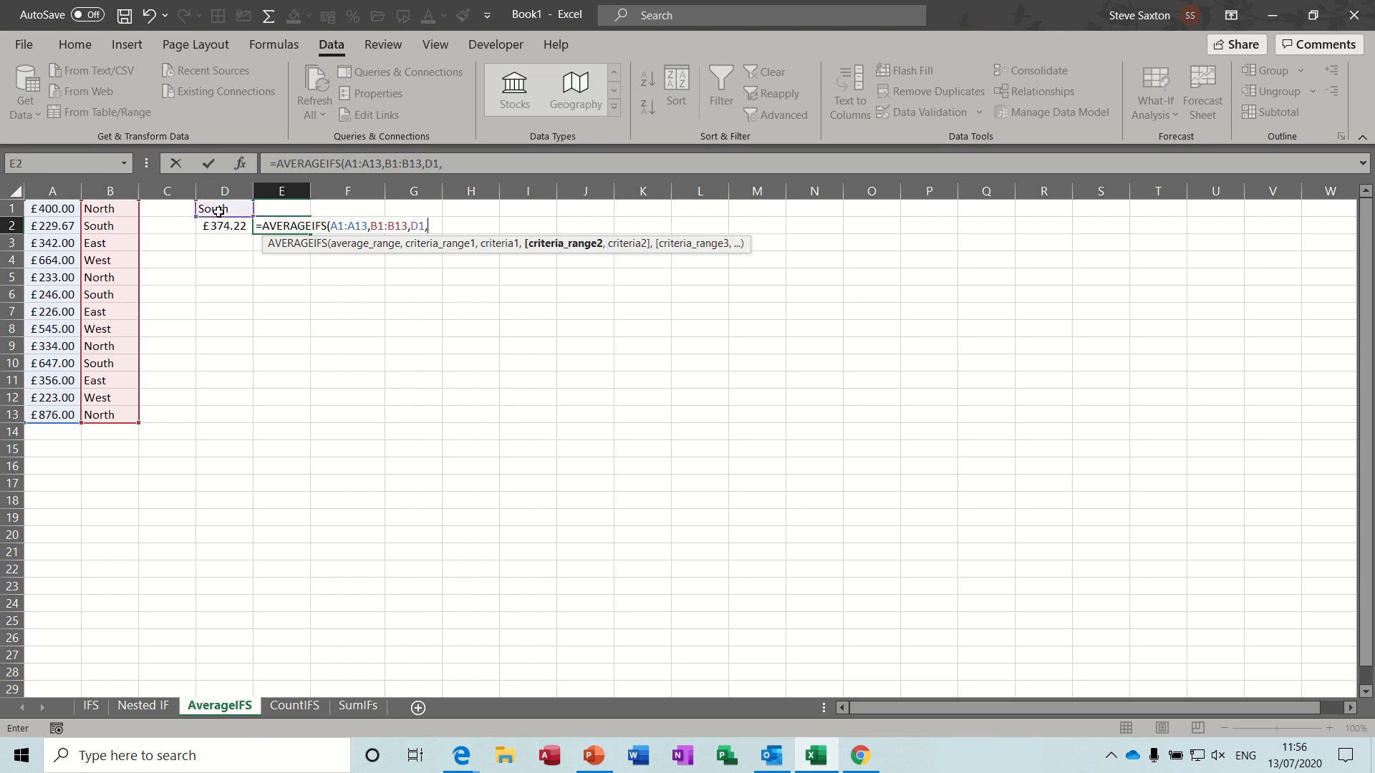
# - Add A1:A13 as the second criteria range of the E2 formula, with the criterion ">0"
pyautogui.moveTo(56, 208); pyautogui.dragTo(47, 413)
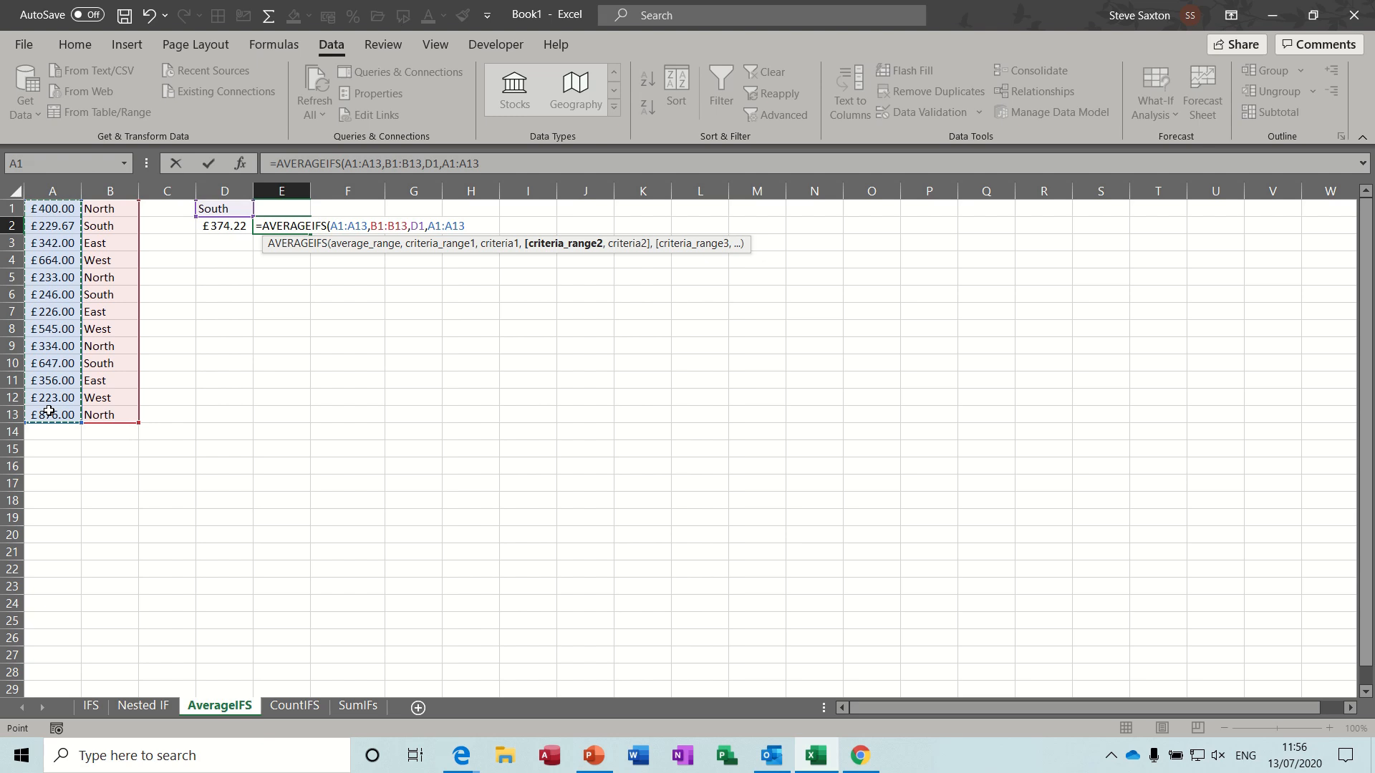
pyautogui.write(',')
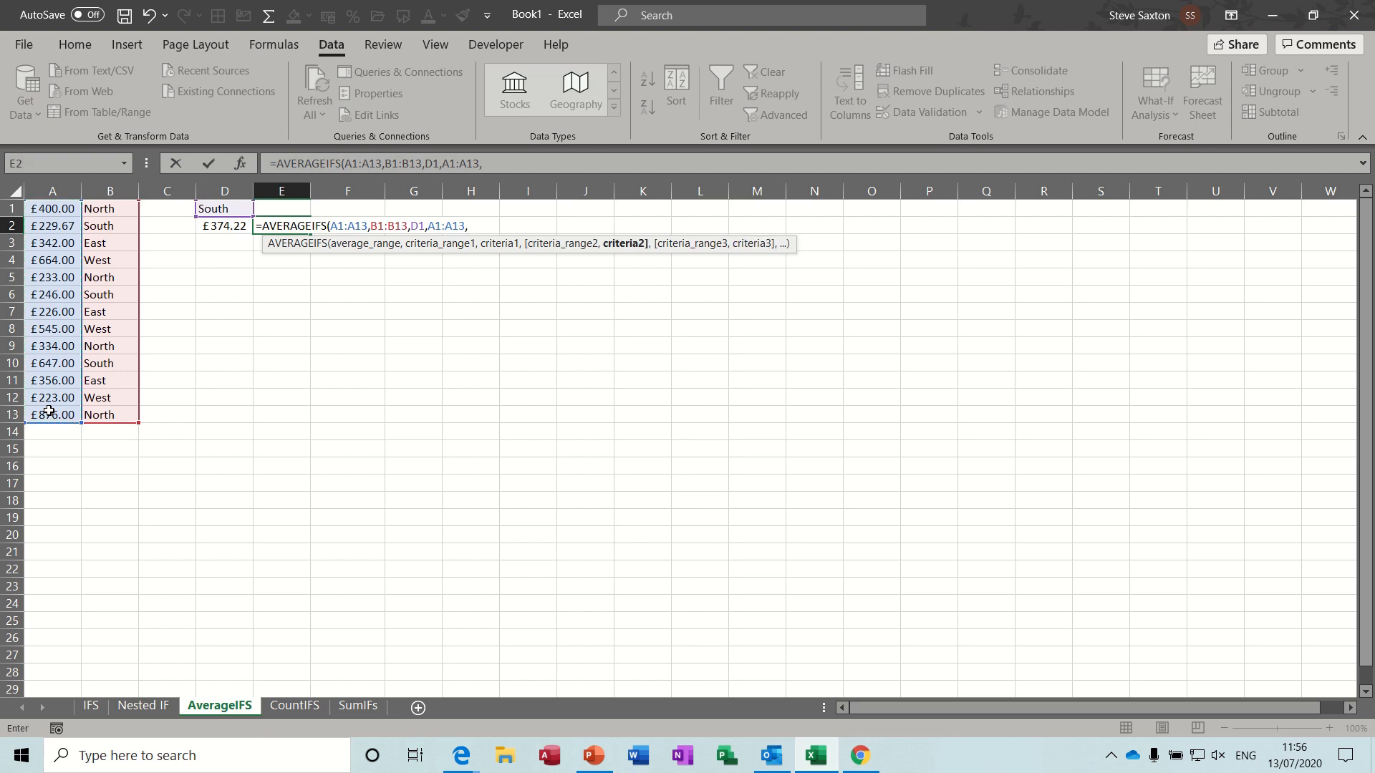
pyautogui.write('">0",')
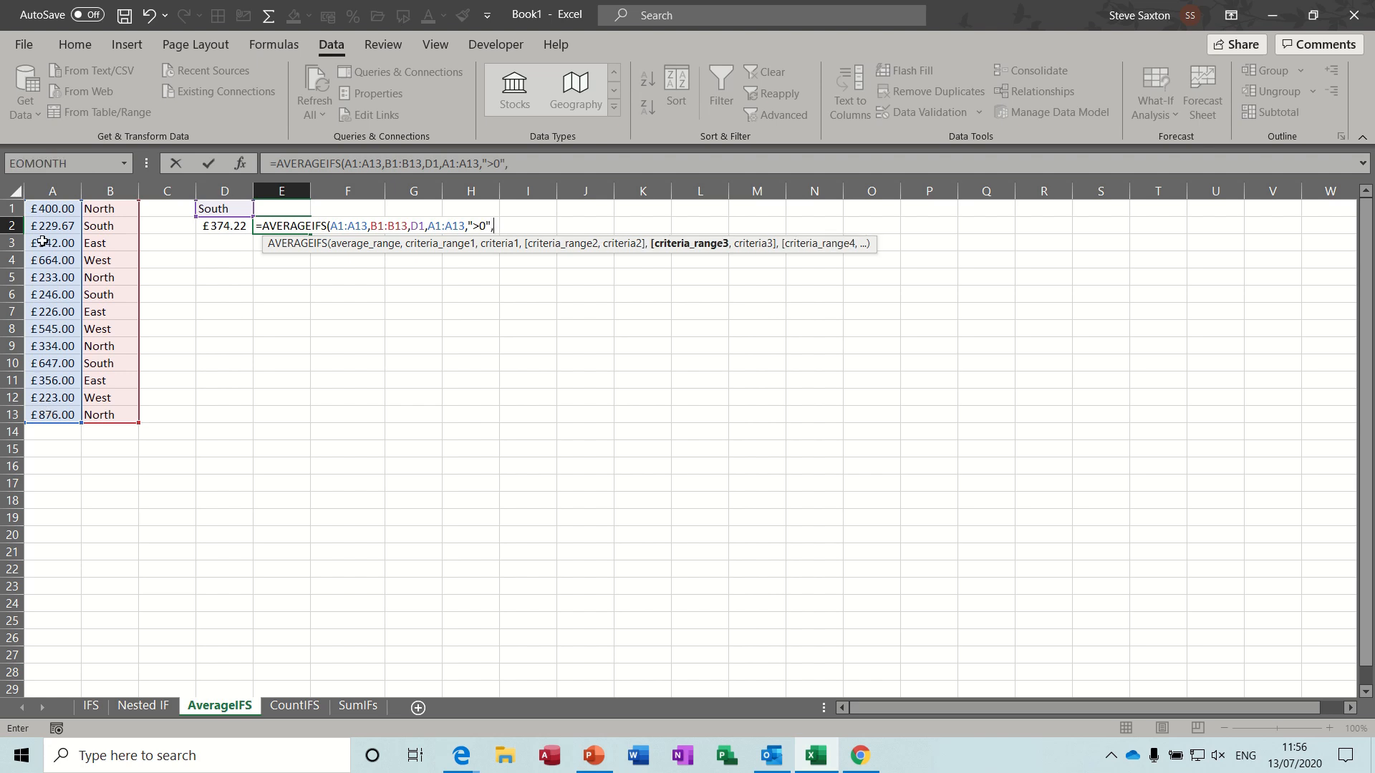
# - Add A1:A13 as the third criteria range with criterion "<1000" and enter the completed AVERAGEIFS formula in E2
pyautogui.moveTo(42, 218); pyautogui.dragTo(41, 424)
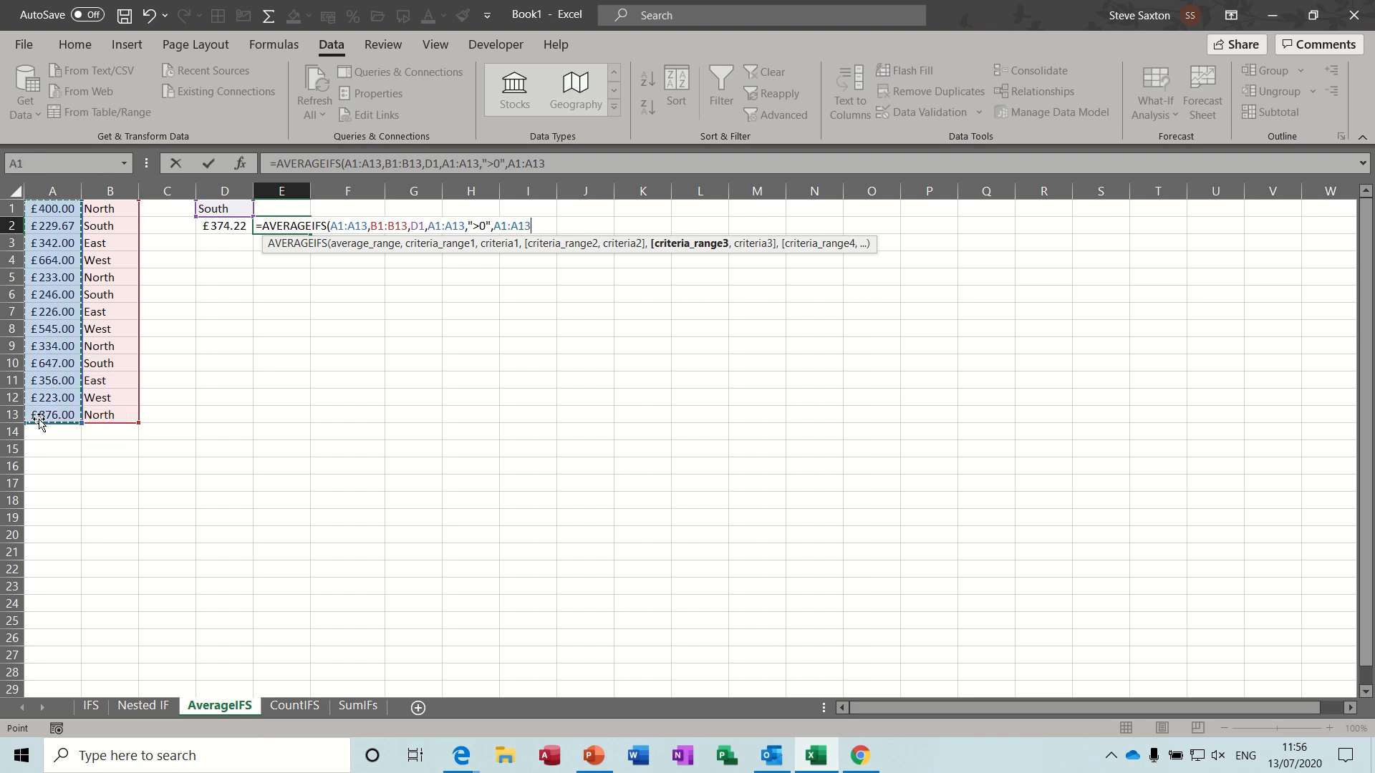
pyautogui.write(',')
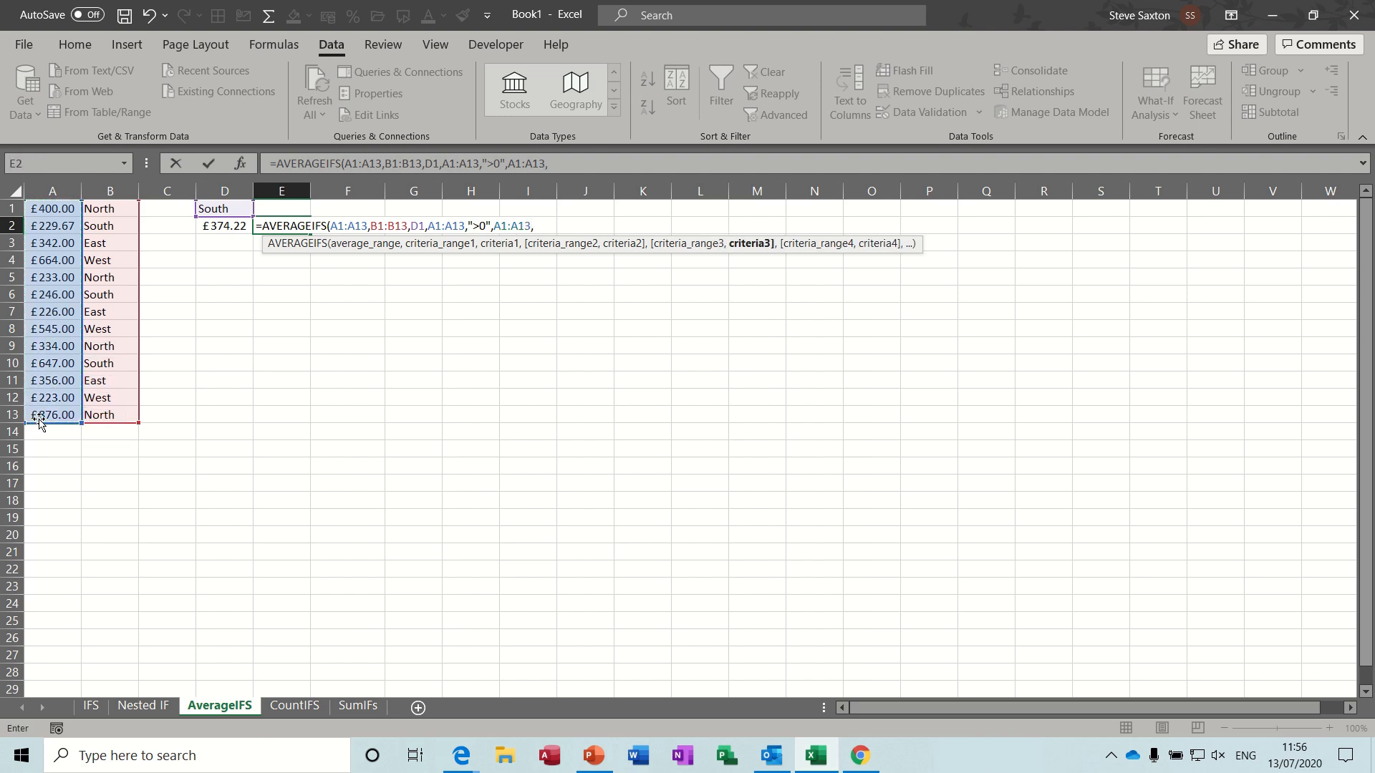
pyautogui.write('"<1000")')
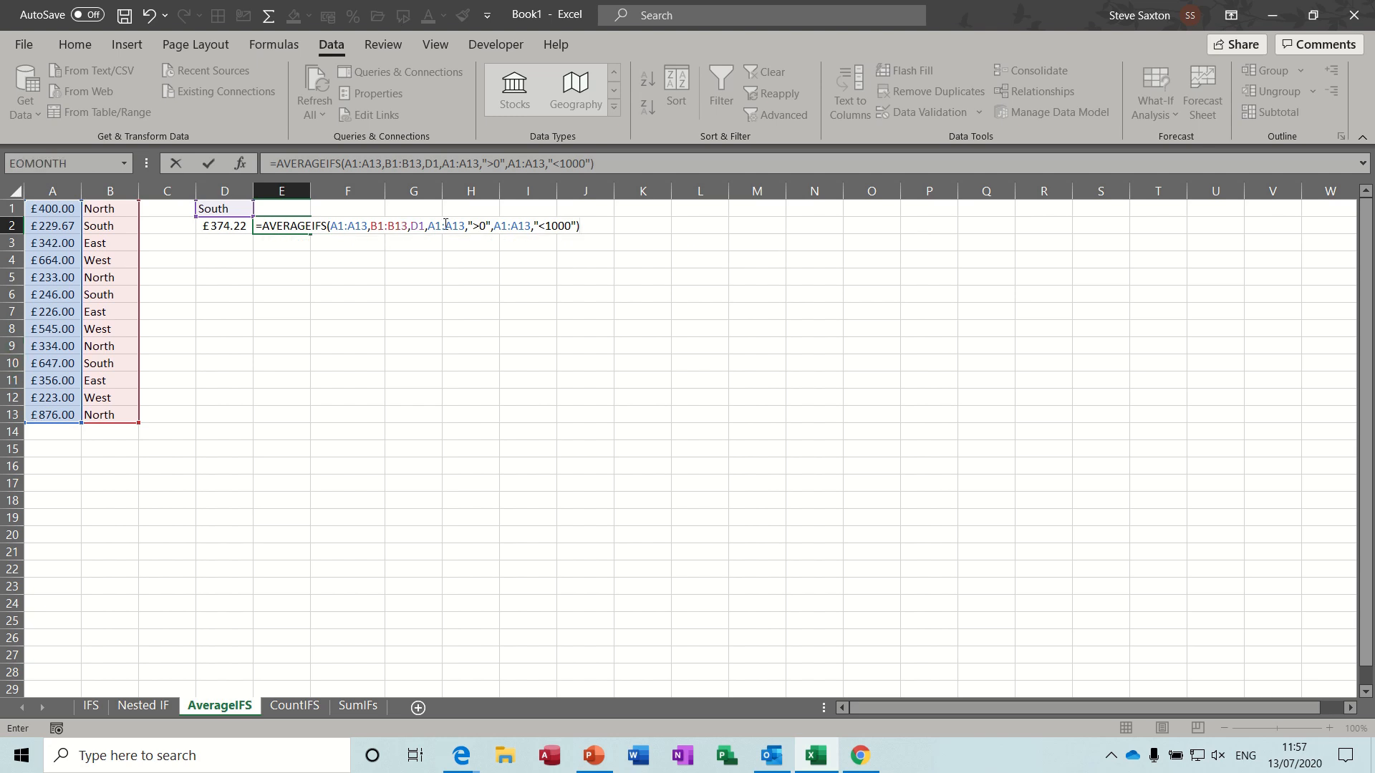
pyautogui.click(210, 164)
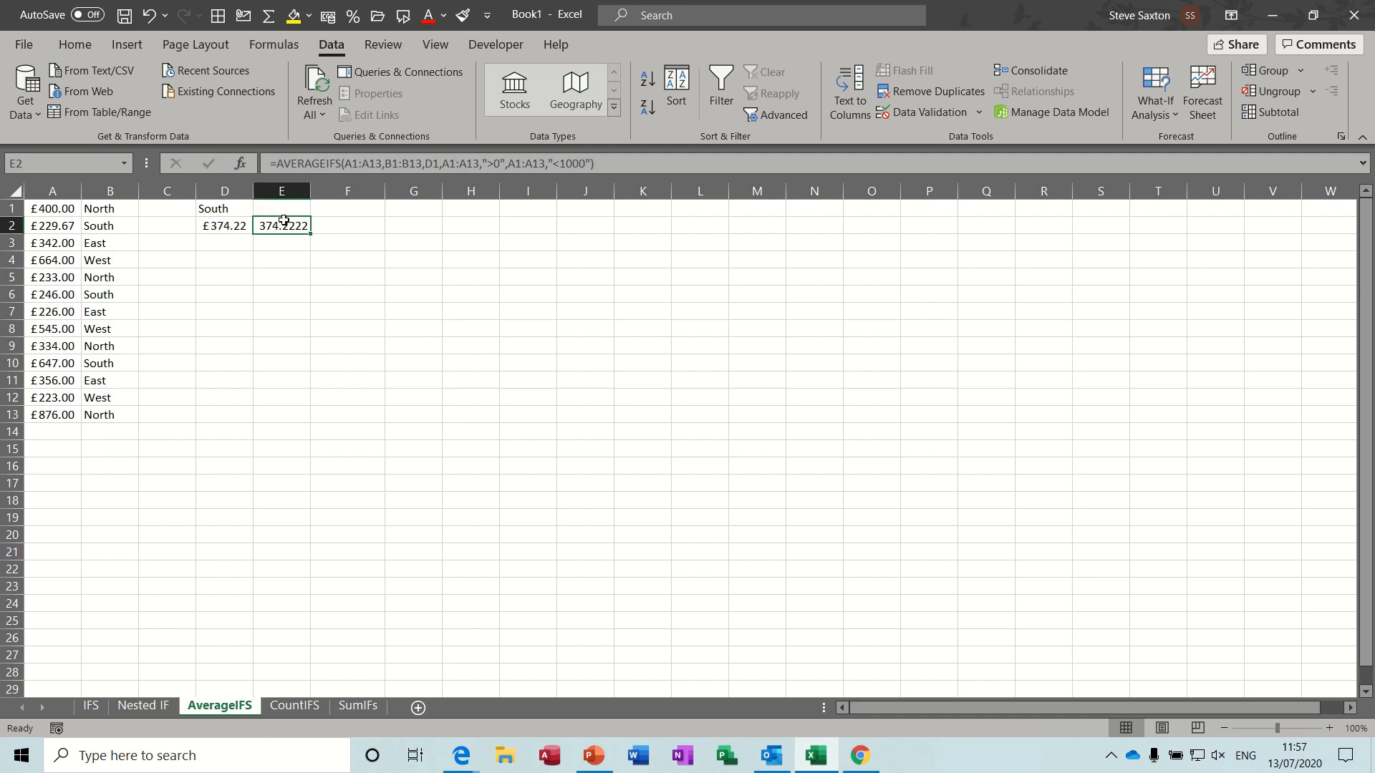
# - Format the average in E2 as pound currency
pyautogui.click(229, 208)
pyautogui.click(284, 226)
pyautogui.click(329, 21)
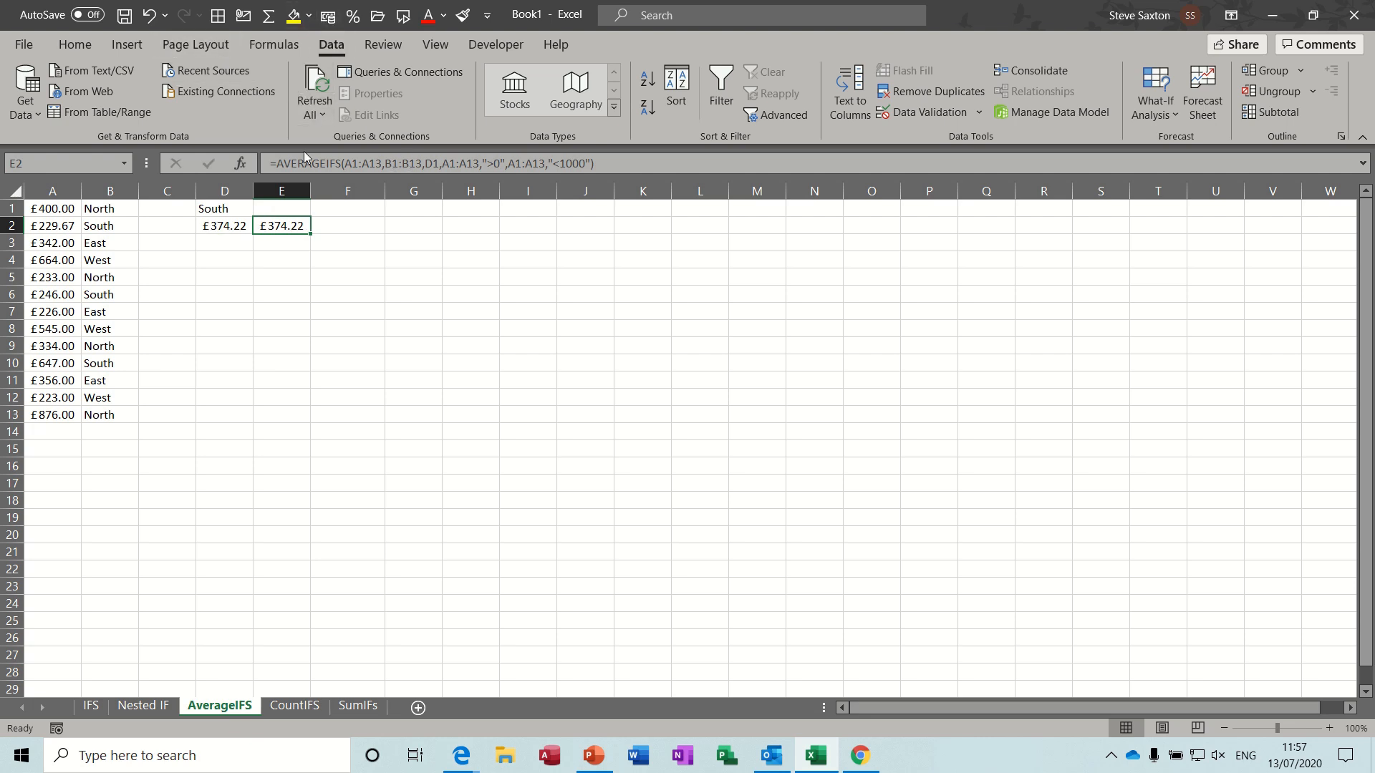
# - Change the region in D1 to East and check the AVERAGEIFS formula in E2
pyautogui.click(235, 208)
pyautogui.click(261, 208)
pyautogui.click(227, 246)
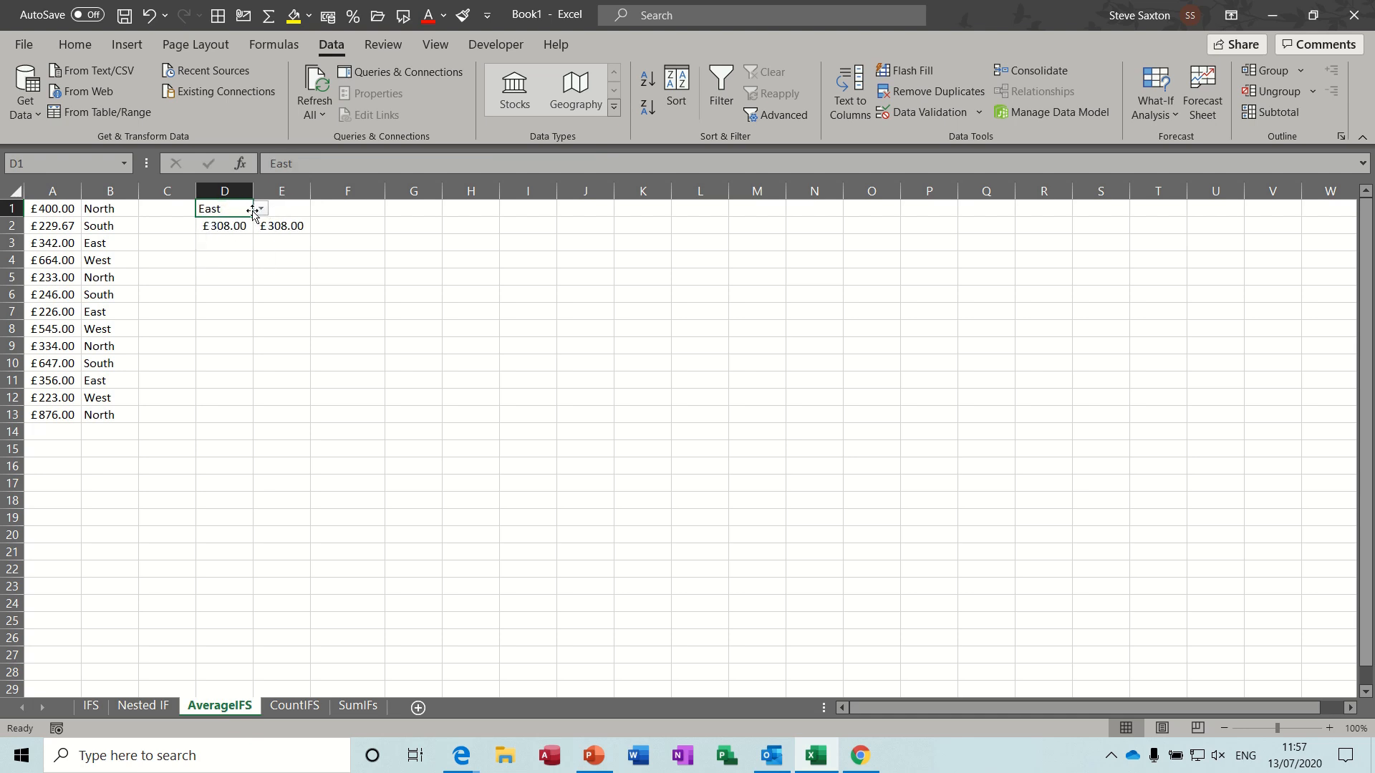
pyautogui.click(285, 225)
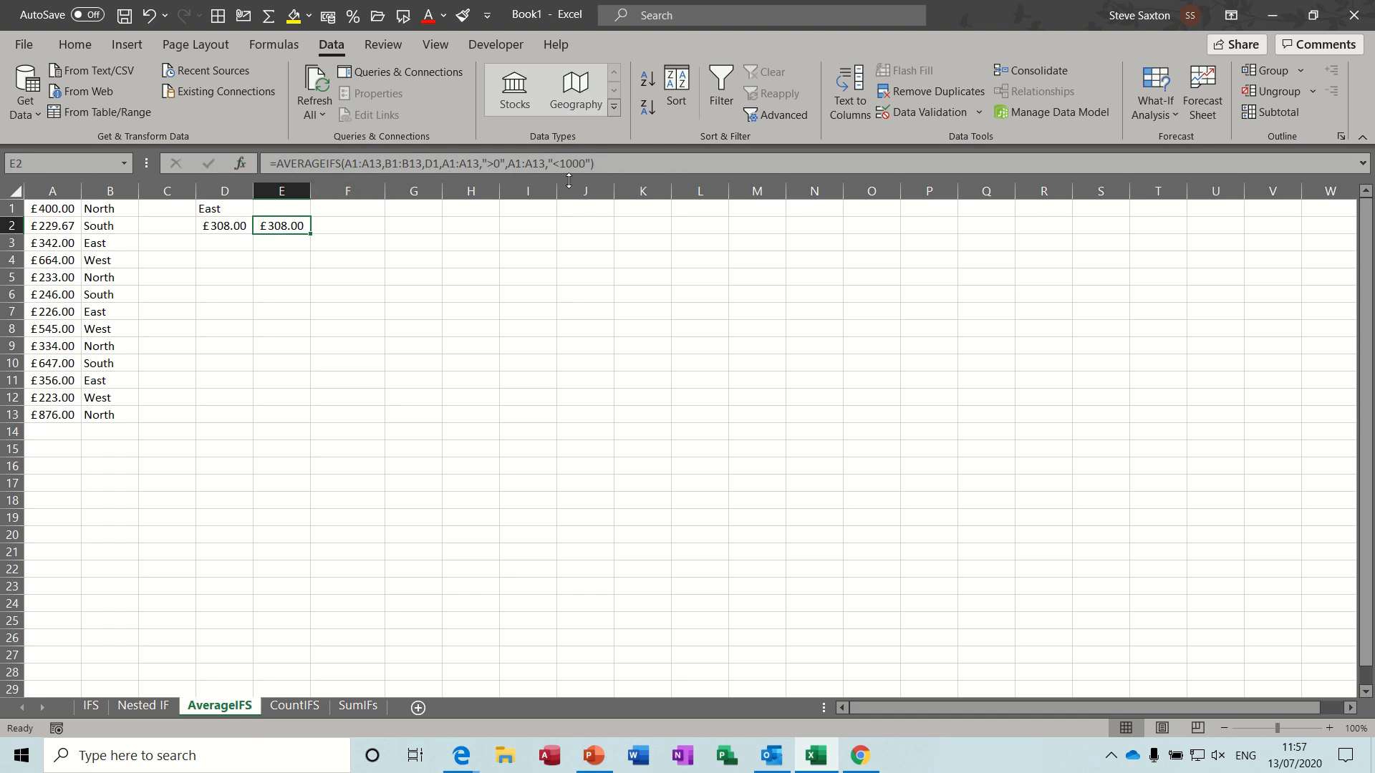
# - On the CountIFS sheet, examine the named ranges Post_Name in C2:C15 and Company in D2:D15
pyautogui.click(298, 707)
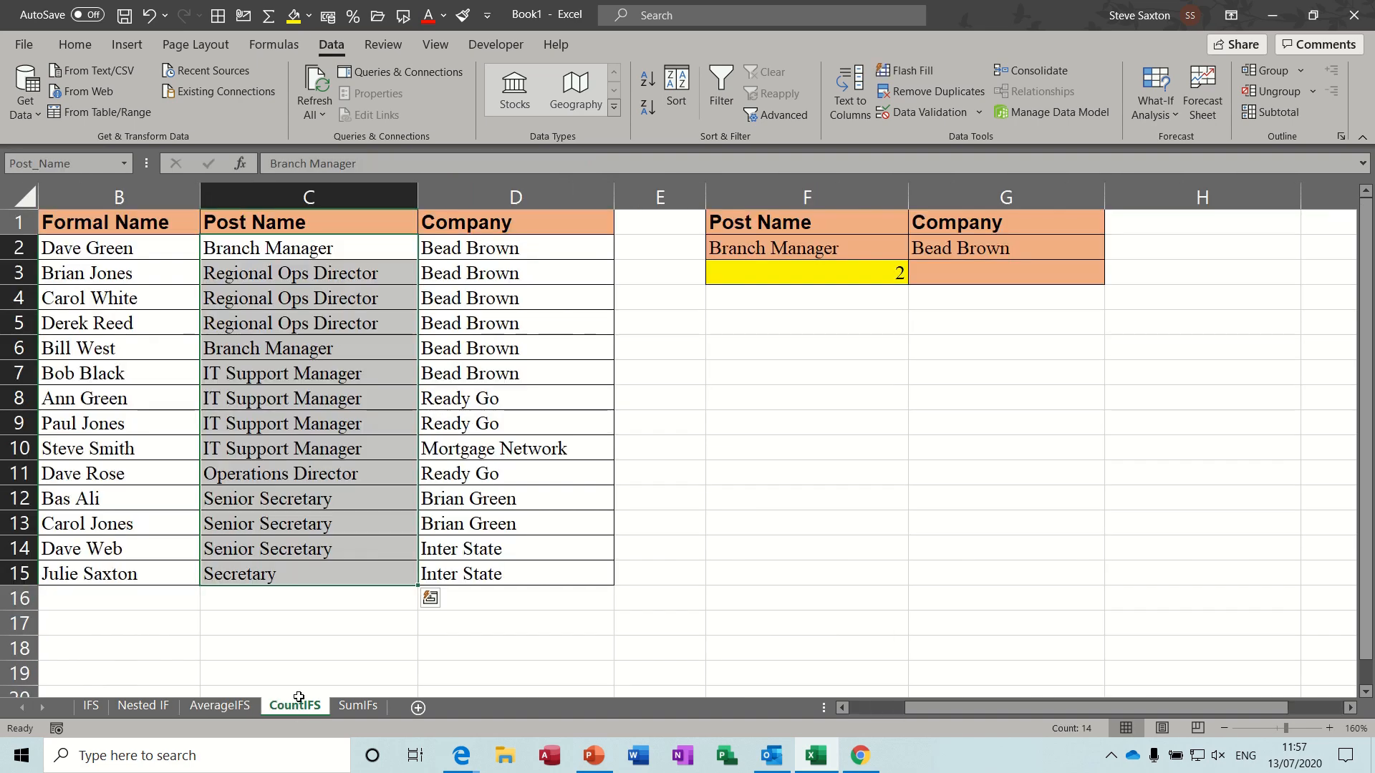
pyautogui.click(496, 384)
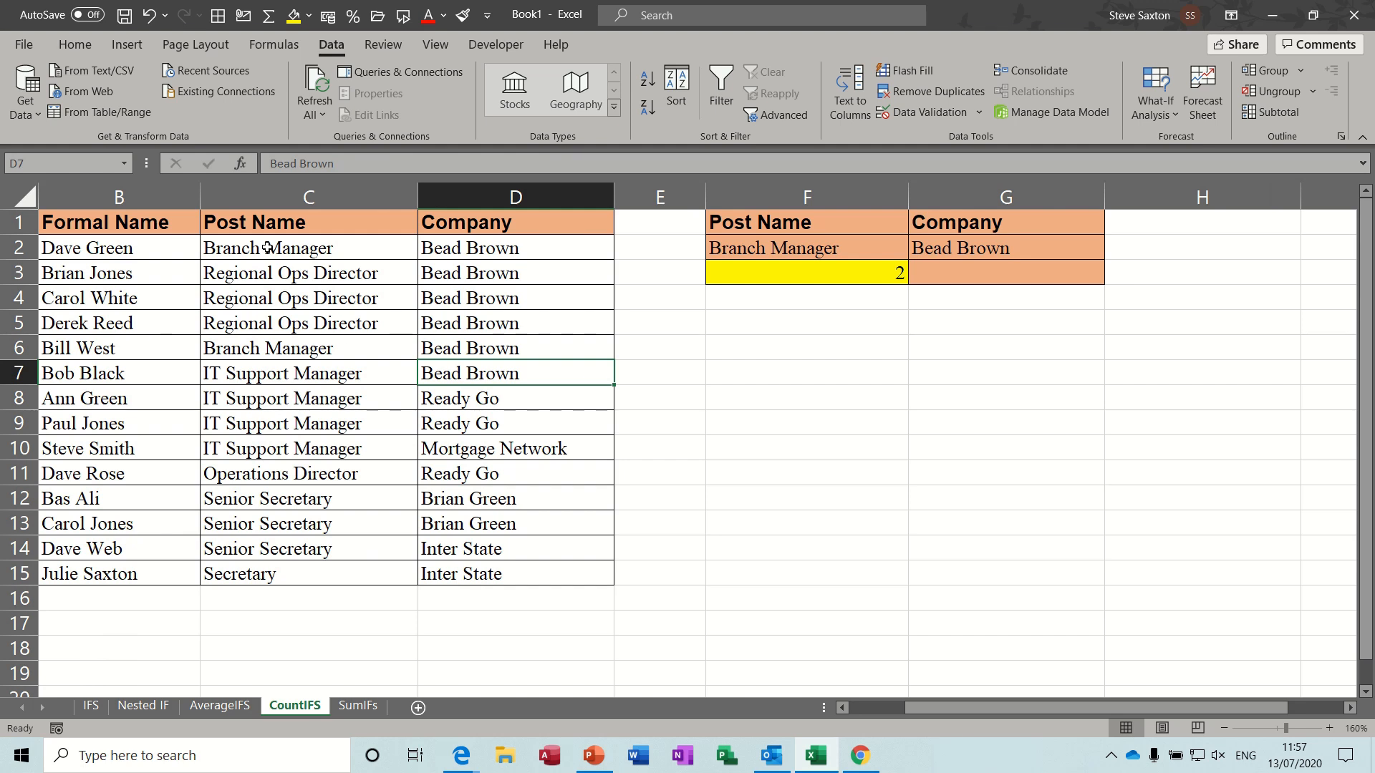
pyautogui.moveTo(267, 248); pyautogui.dragTo(273, 566)
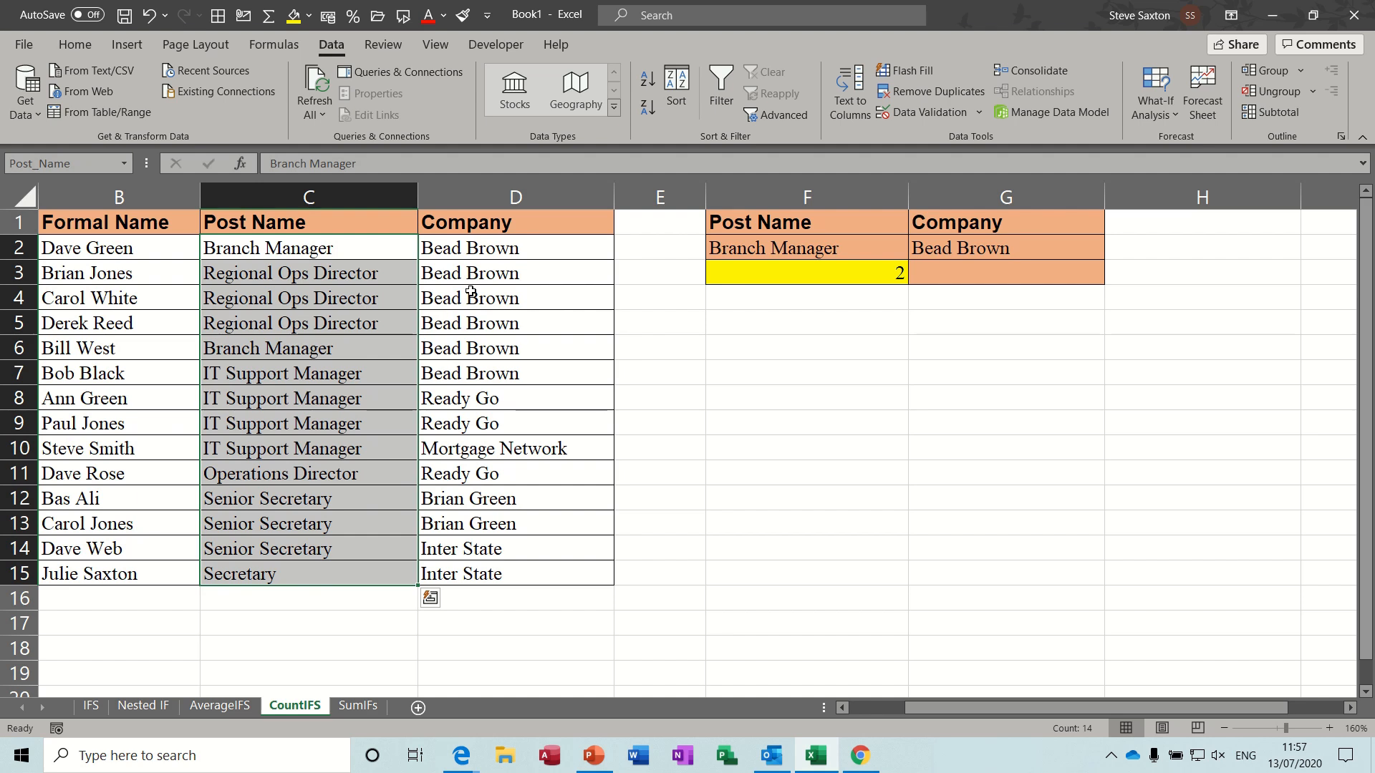
pyautogui.moveTo(489, 252); pyautogui.dragTo(479, 571)
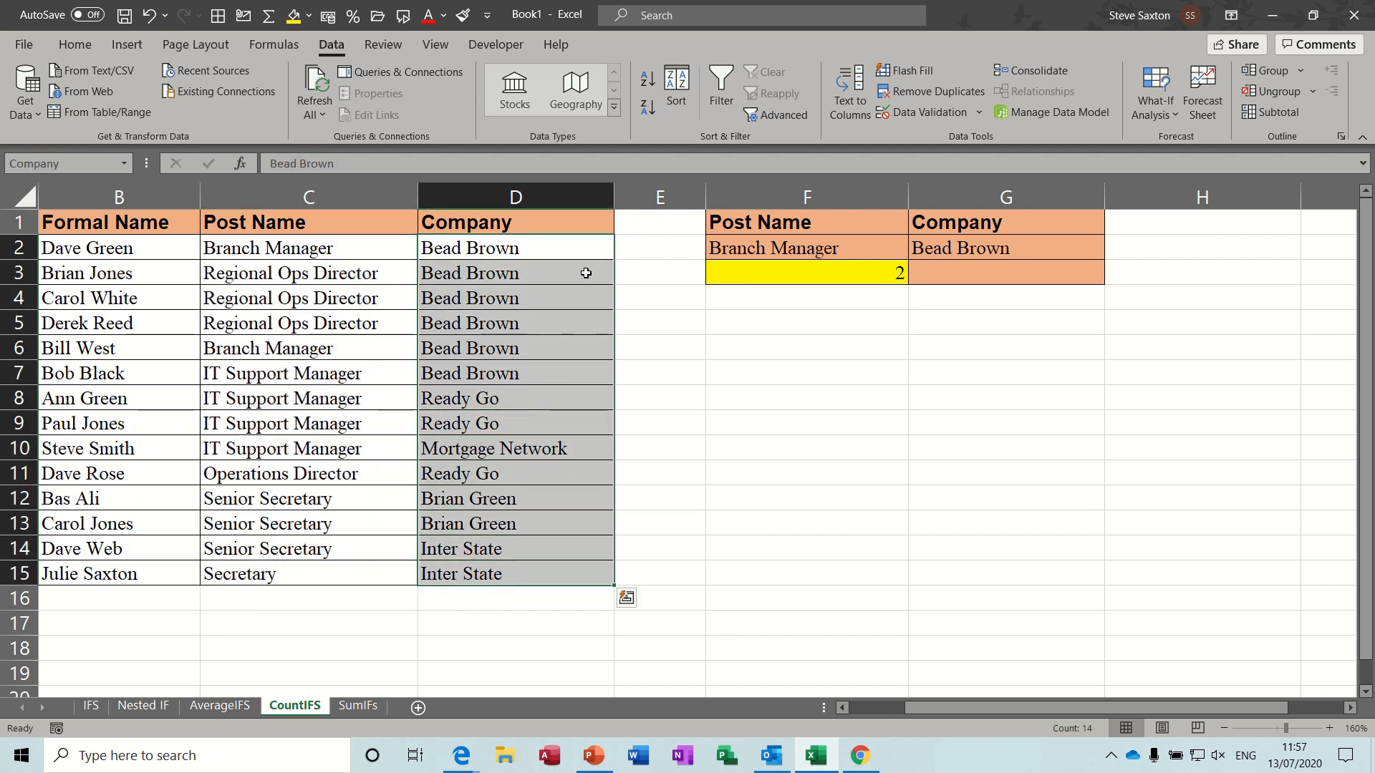
# - Examine the data validation settings behind the Post Name list in F2 without changing them
pyautogui.click(781, 247)
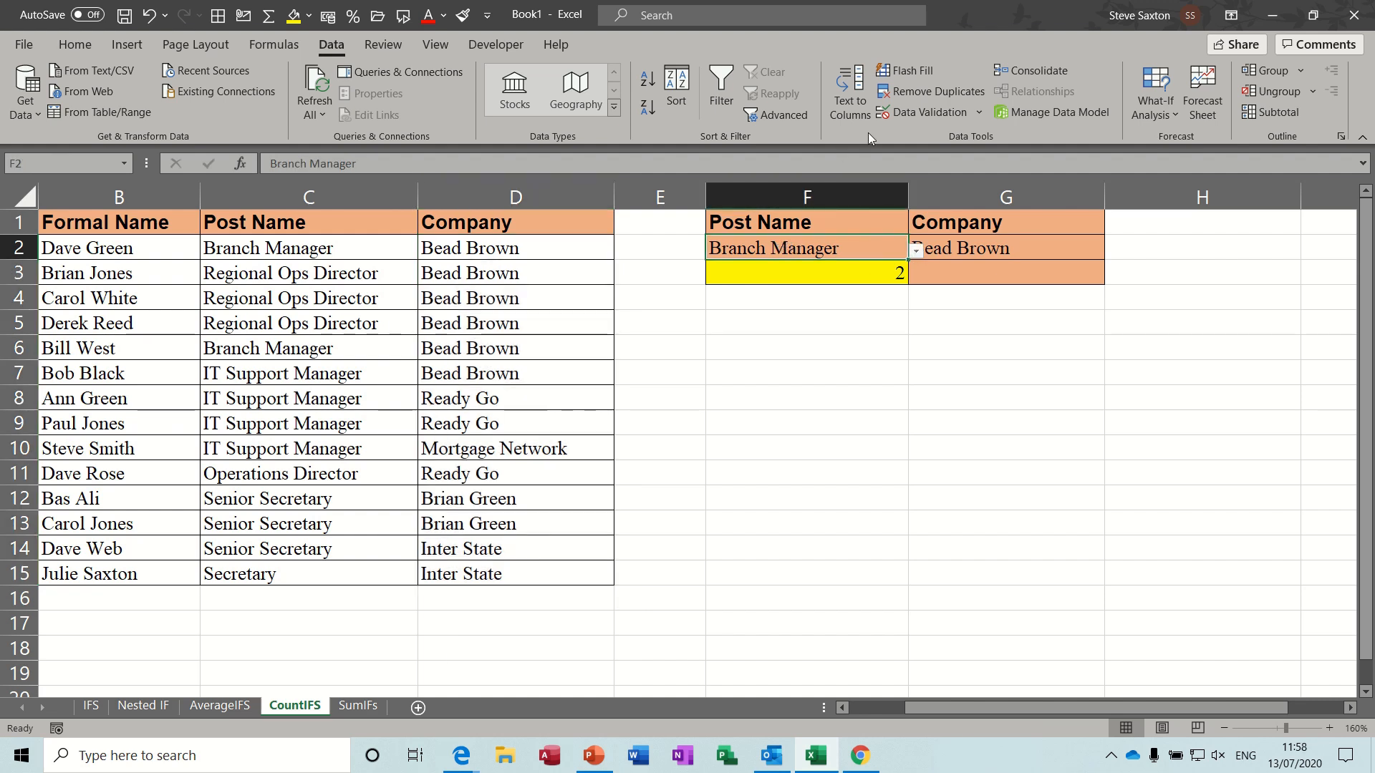
pyautogui.click(982, 114)
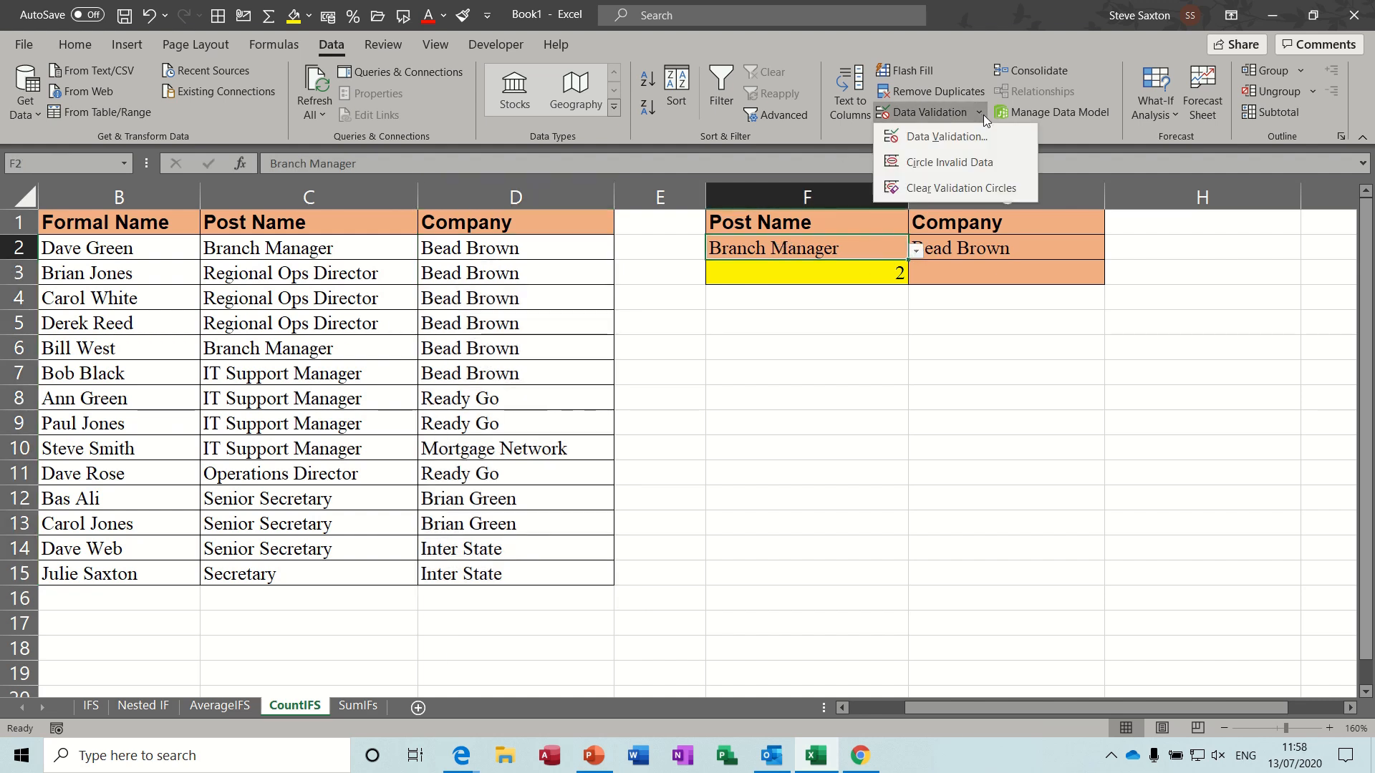
pyautogui.click(930, 136)
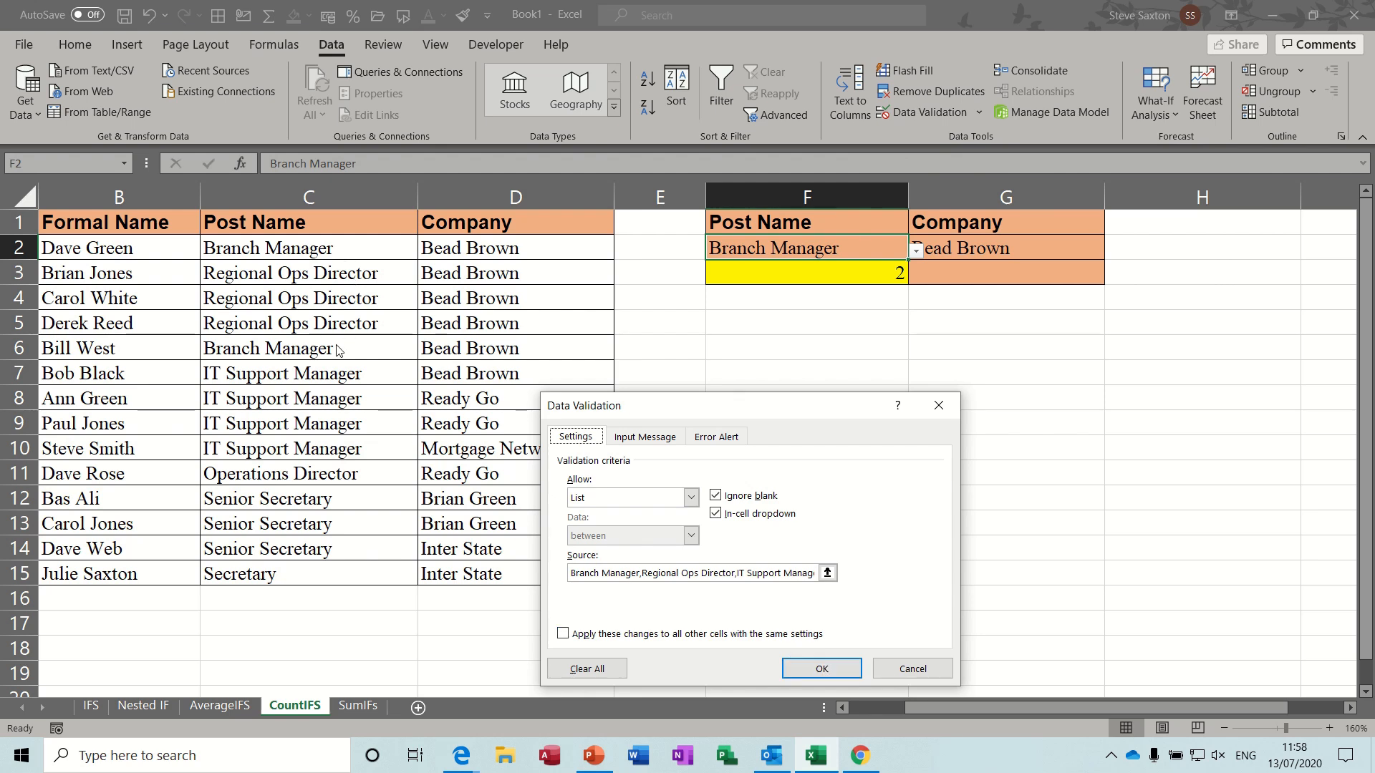
pyautogui.click(899, 669)
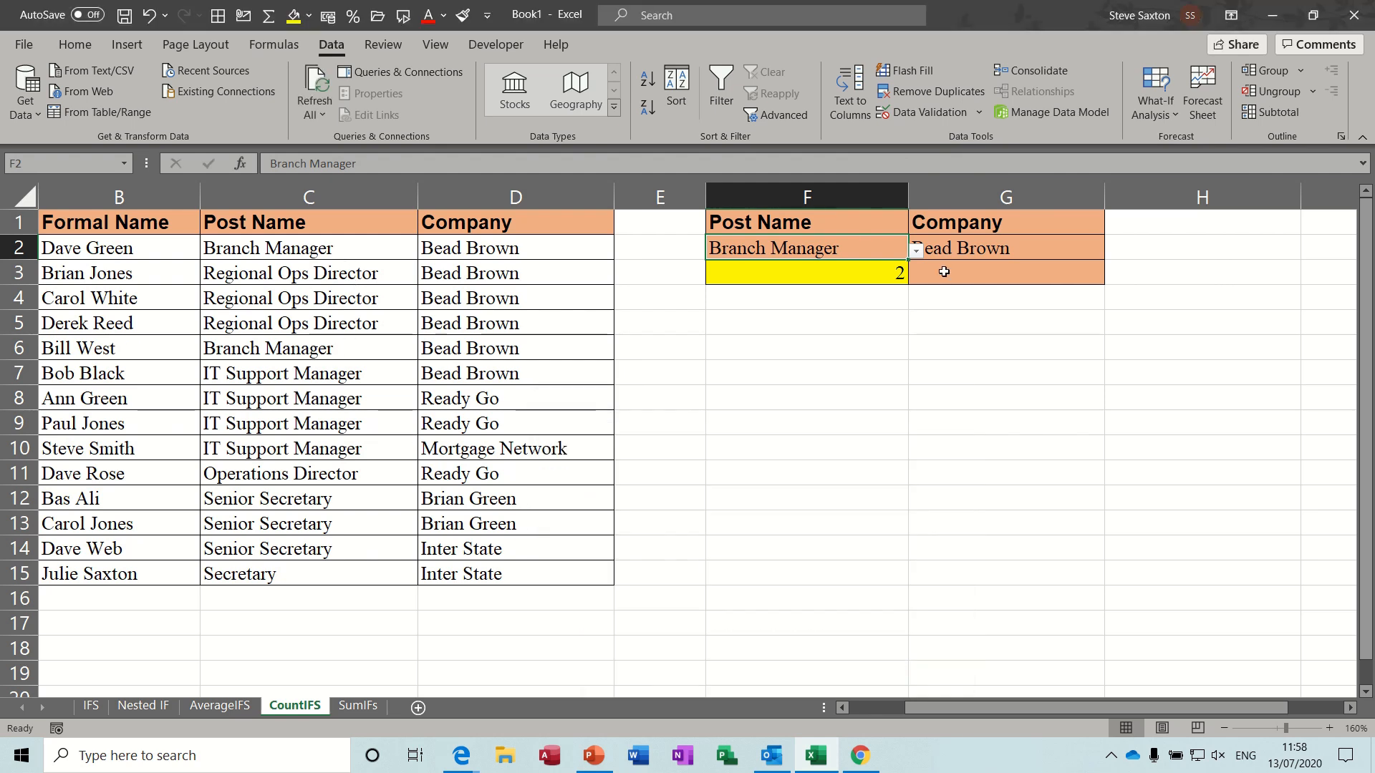
# - Set the post name in F2 to IT Support Manager and the company in G2 to Ready Go
pyautogui.click(916, 252)
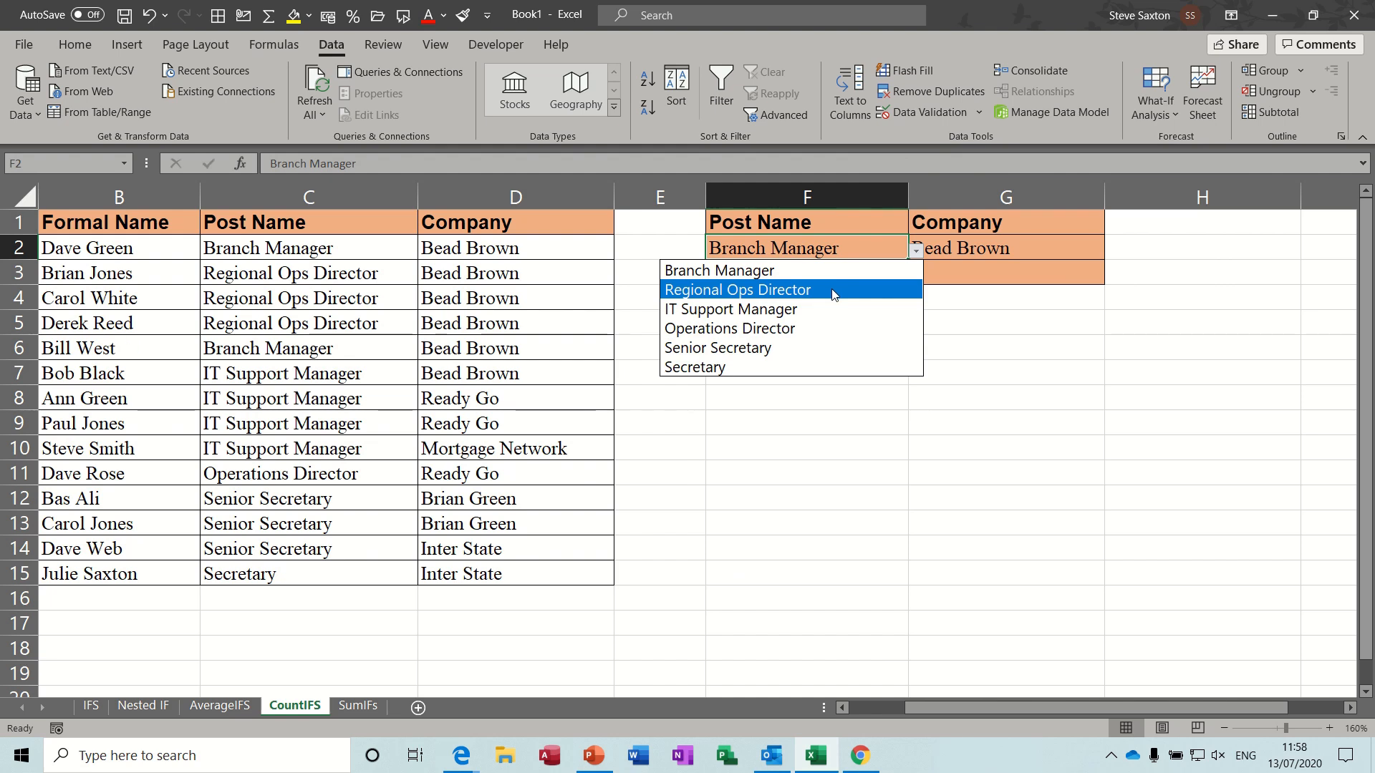
pyautogui.click(825, 308)
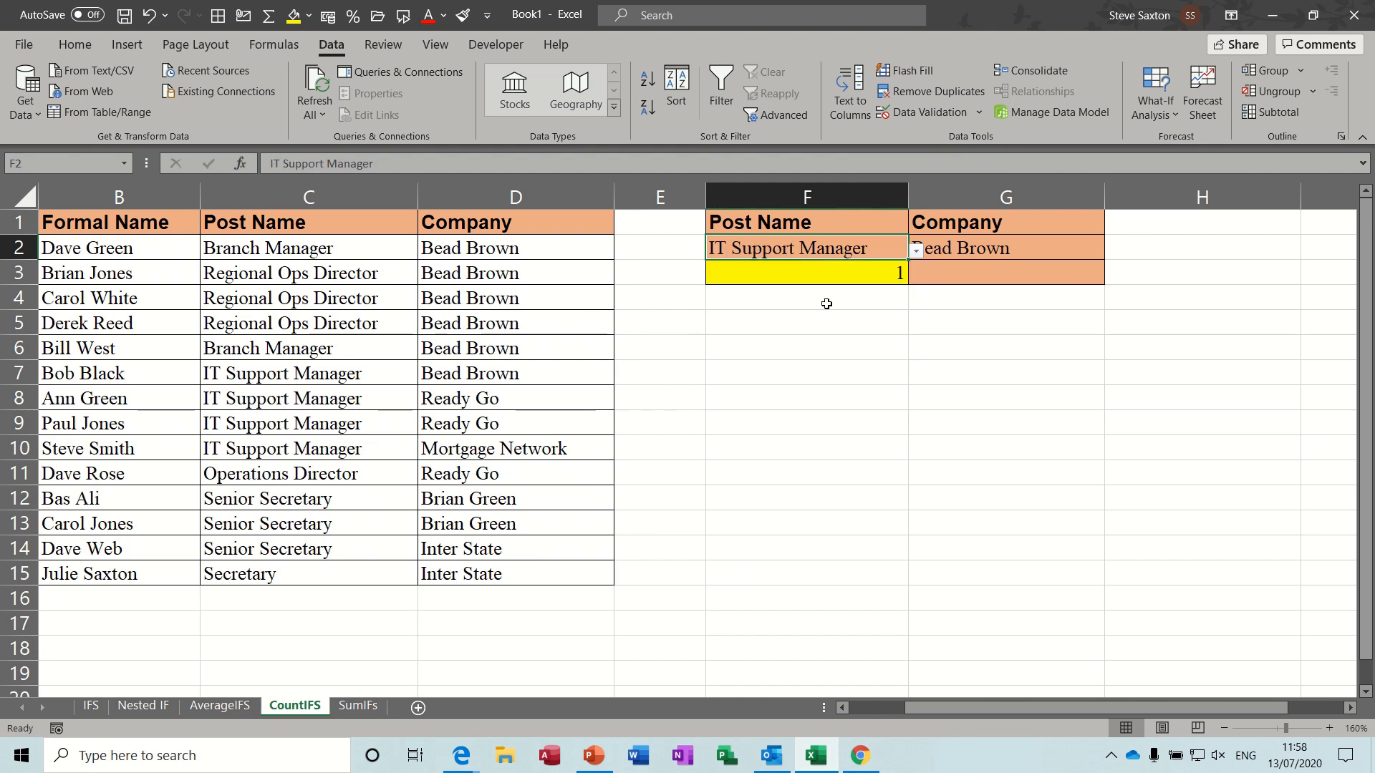
pyautogui.click(990, 250)
pyautogui.click(1113, 252)
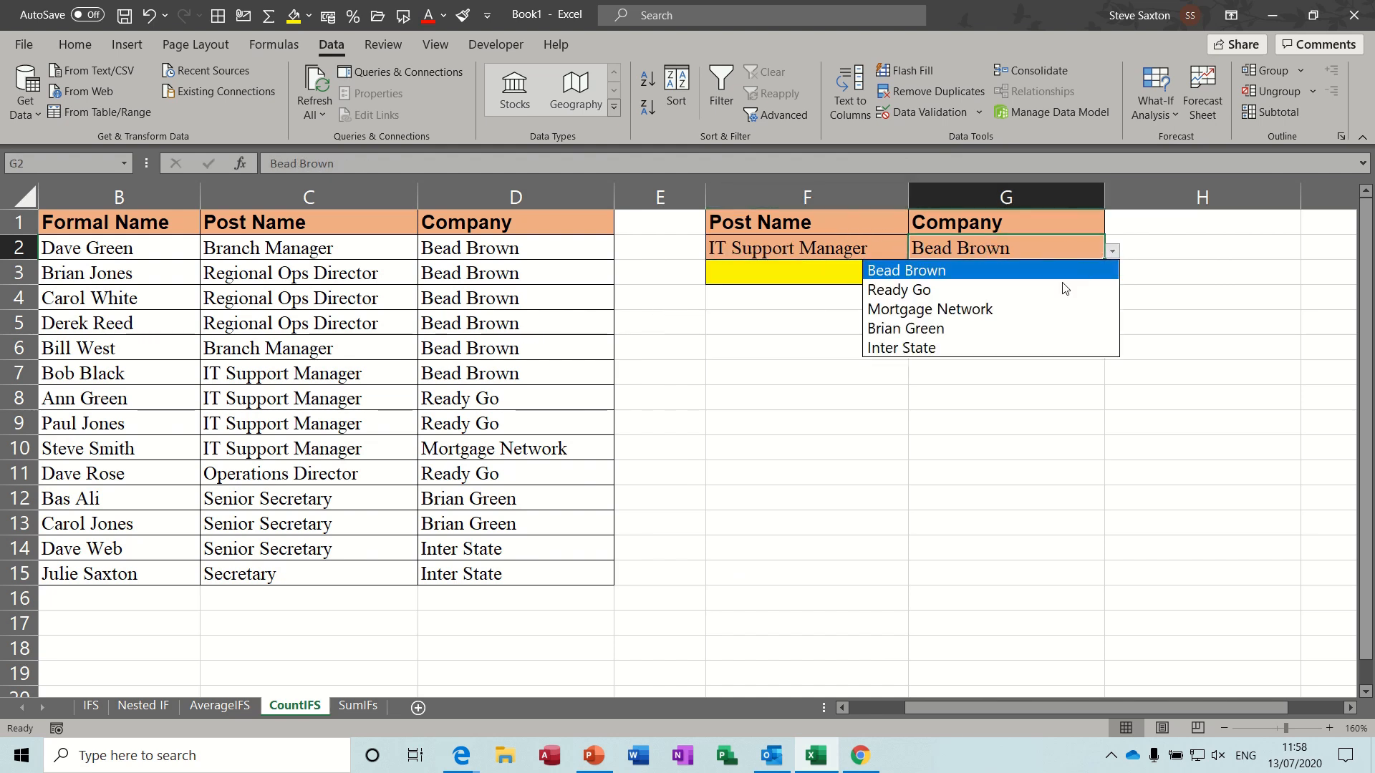
pyautogui.click(1049, 293)
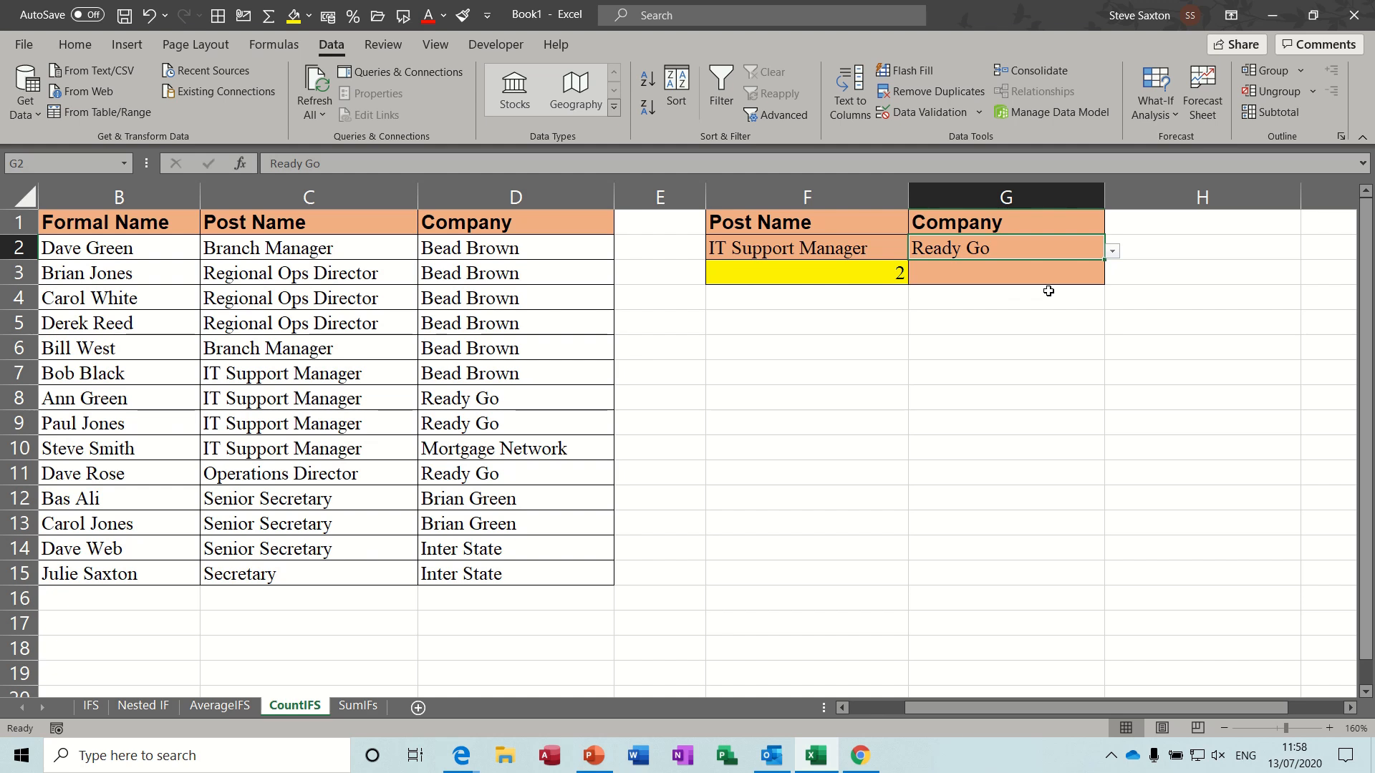
# - Examine the criteria ranges and criteria in the COUNTIFS formula in F3, leaving the formula as it is
pyautogui.click(825, 274)
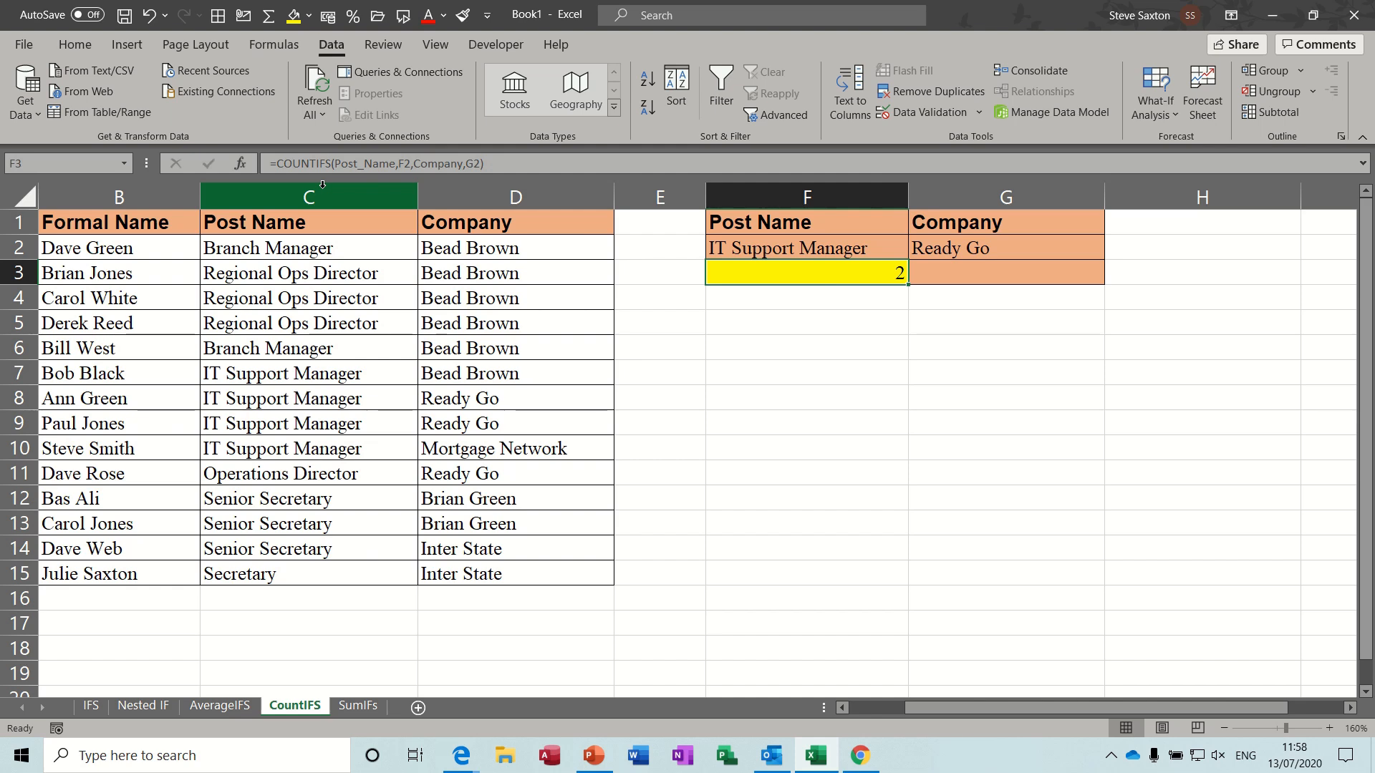
pyautogui.click(362, 165)
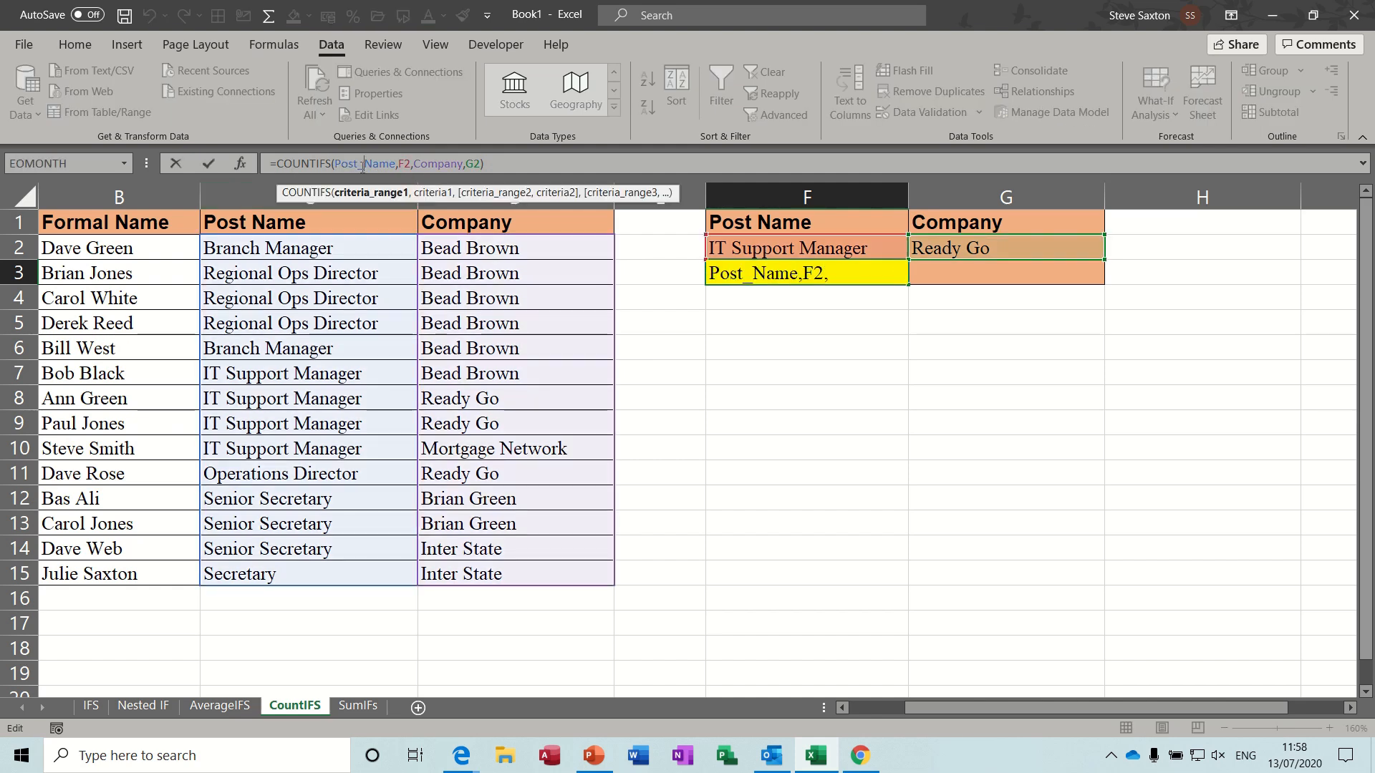
pyautogui.click(405, 164)
pyautogui.click(434, 165)
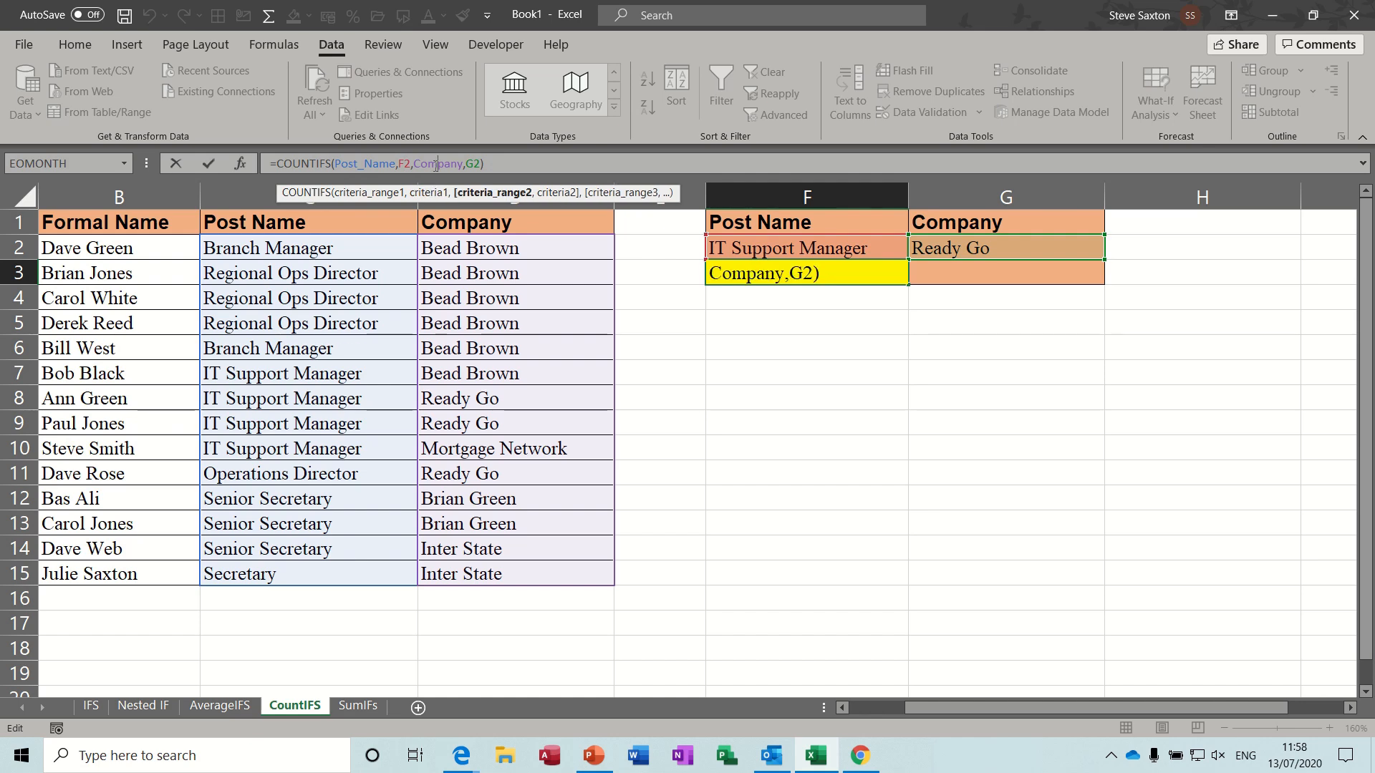
pyautogui.click(474, 165)
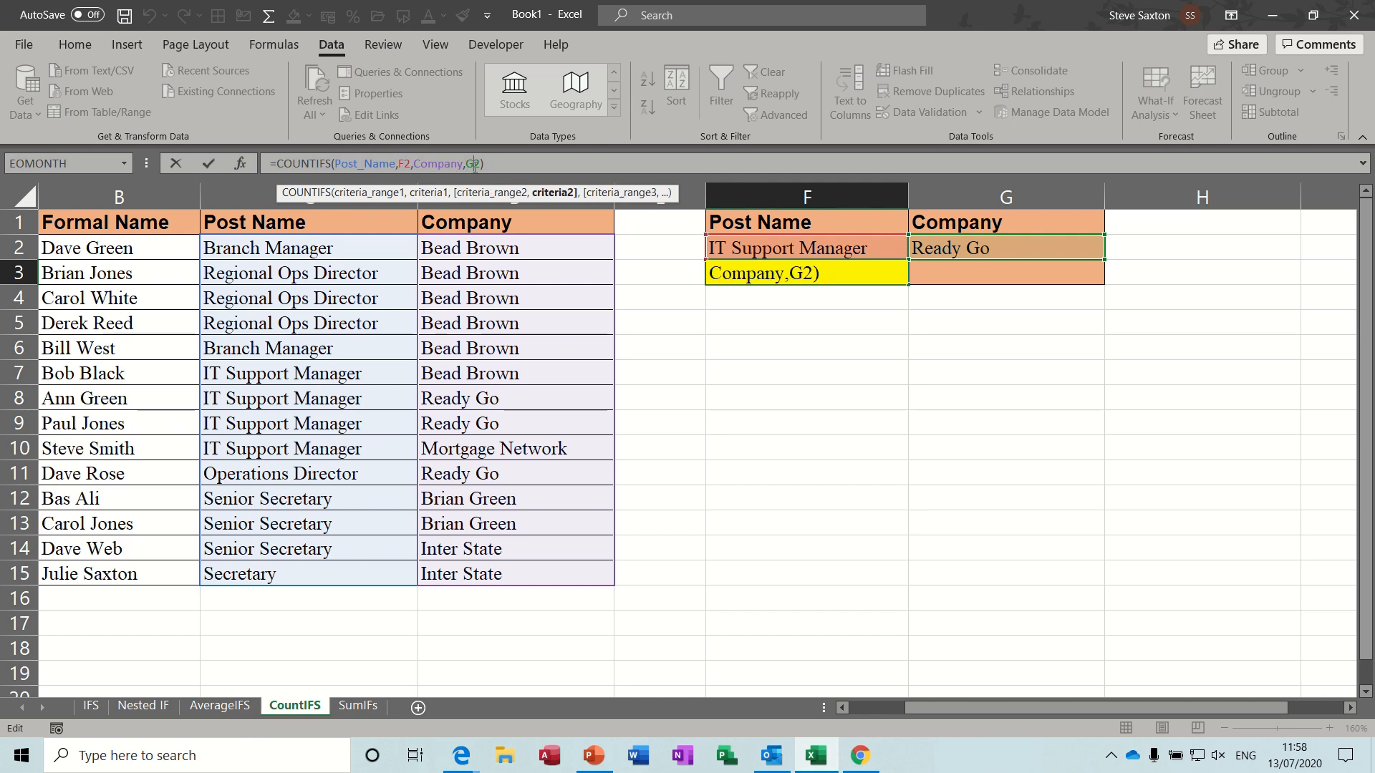
pyautogui.click(207, 164)
# - Begin a COUNTIFS formula in F4 with Post_Name as the first criteria range and F2 as its criterion
pyautogui.click(740, 302)
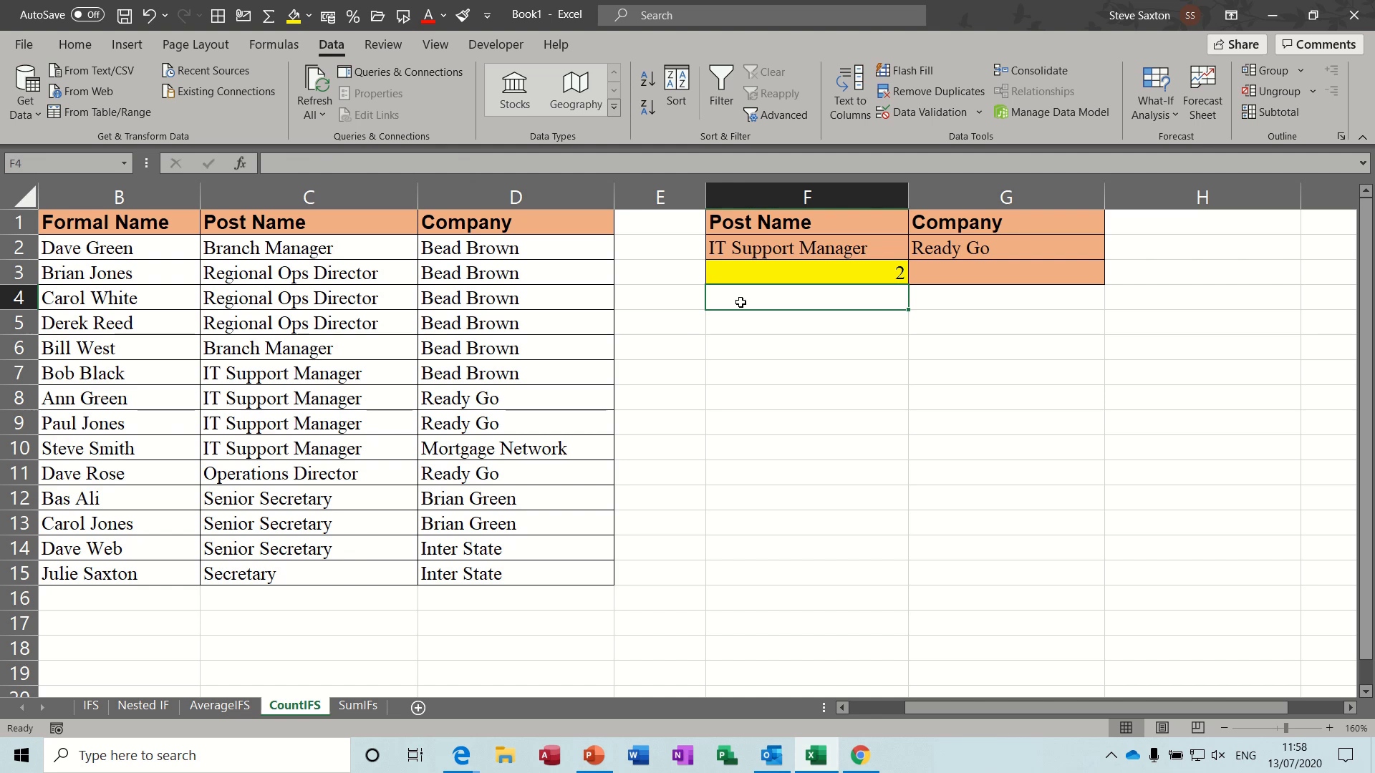
pyautogui.write('=cou')
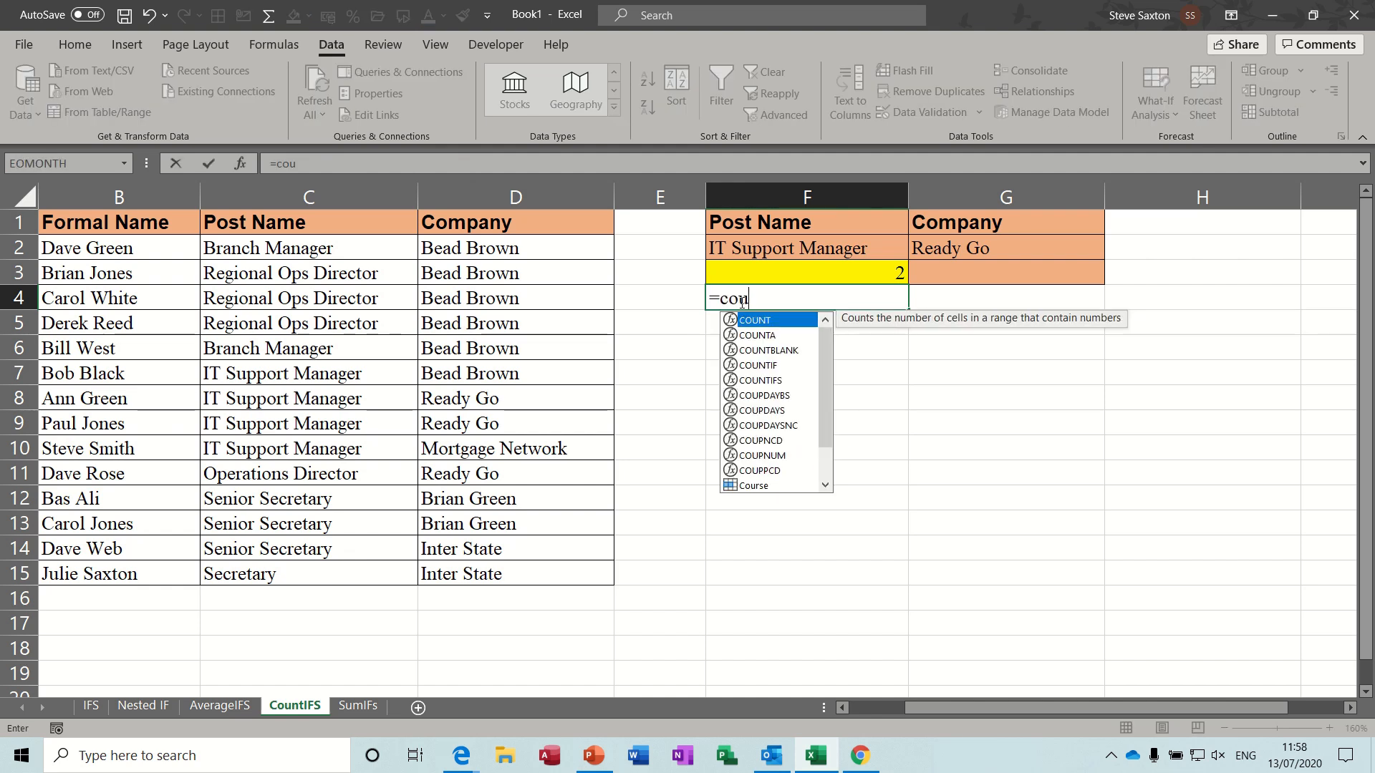
pyautogui.write('ntifs')
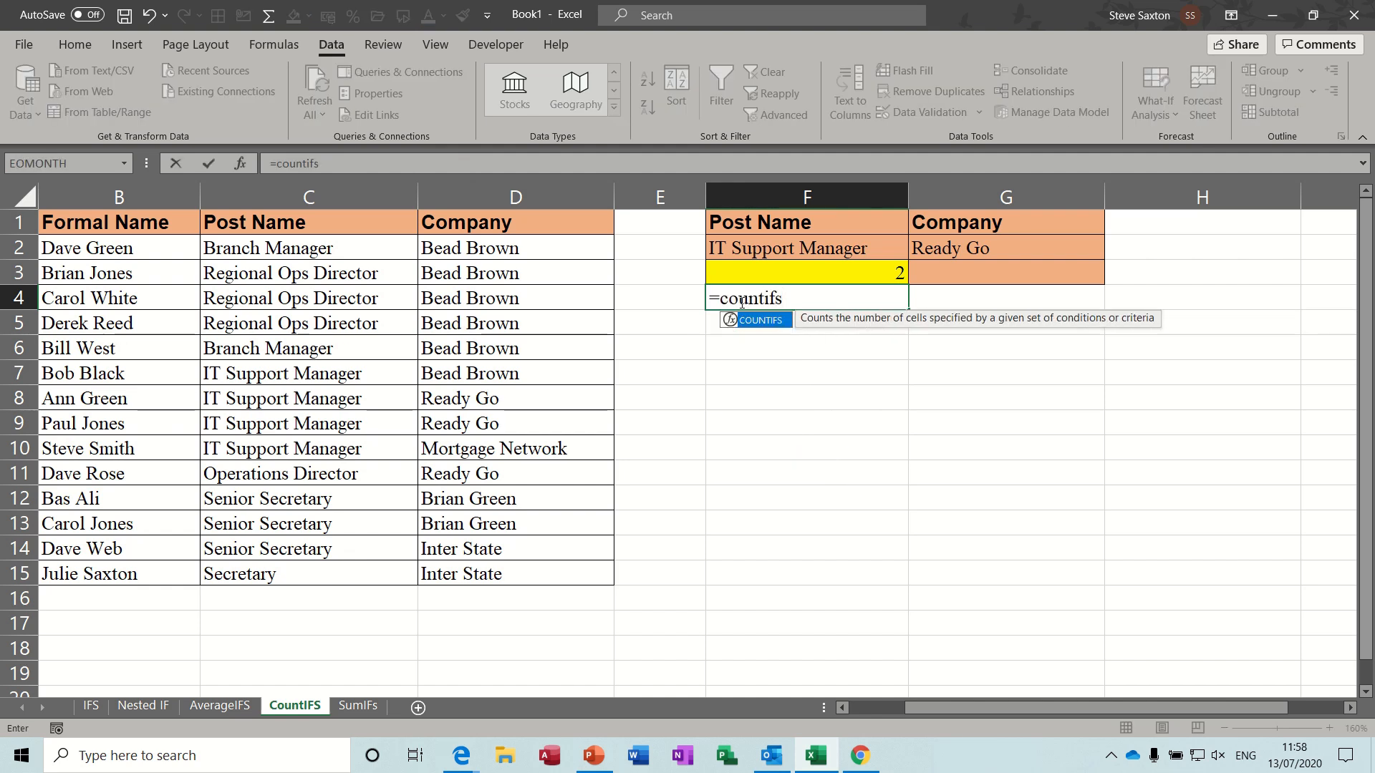
pyautogui.write('(')
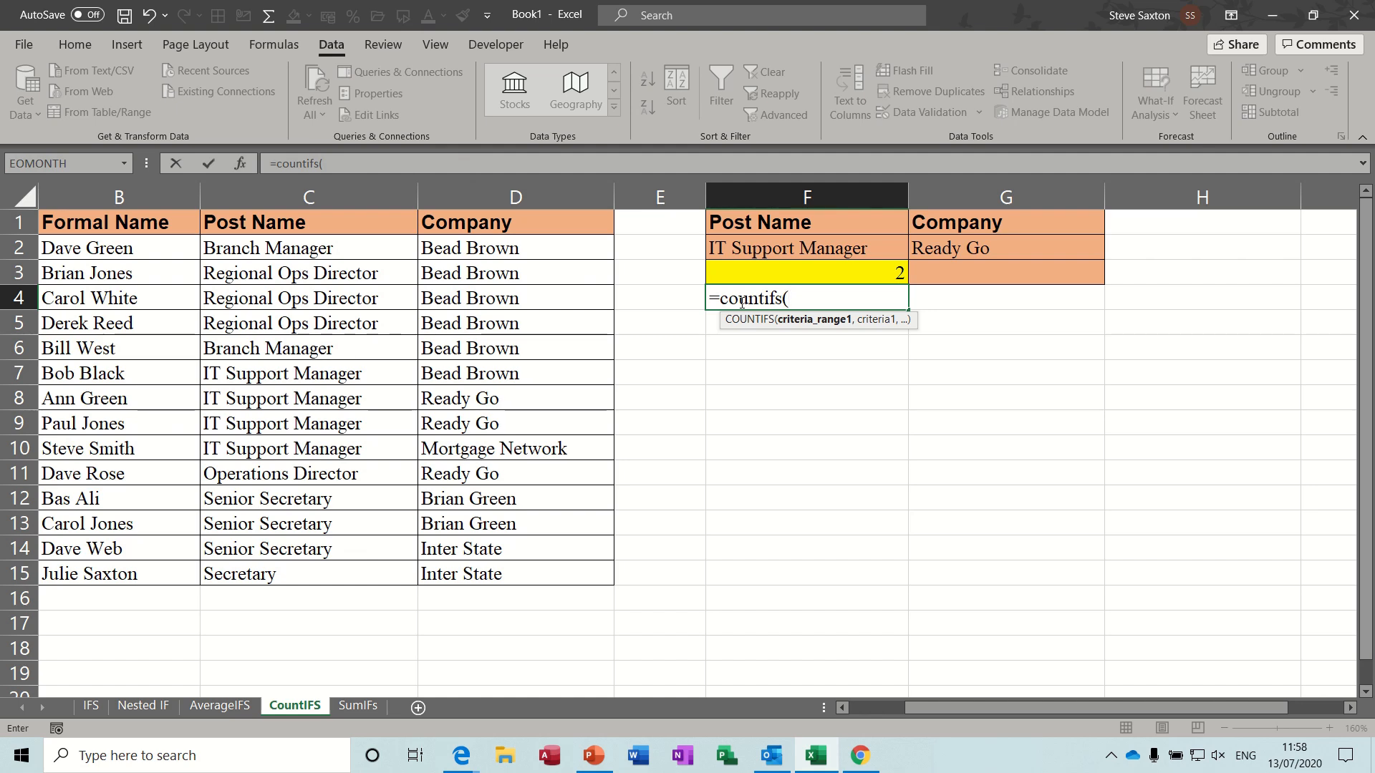
pyautogui.write('pos')
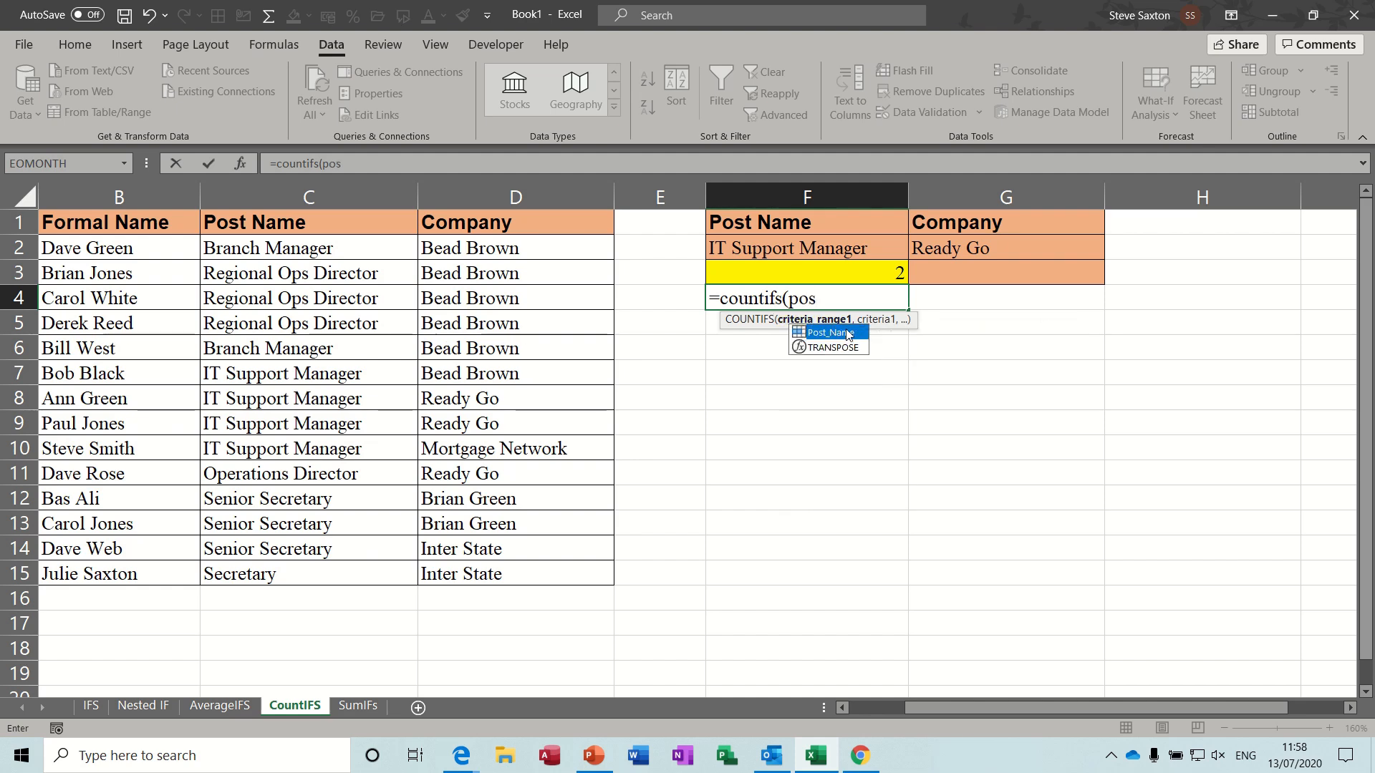
pyautogui.doubleClick(846, 334)
pyautogui.write(',')
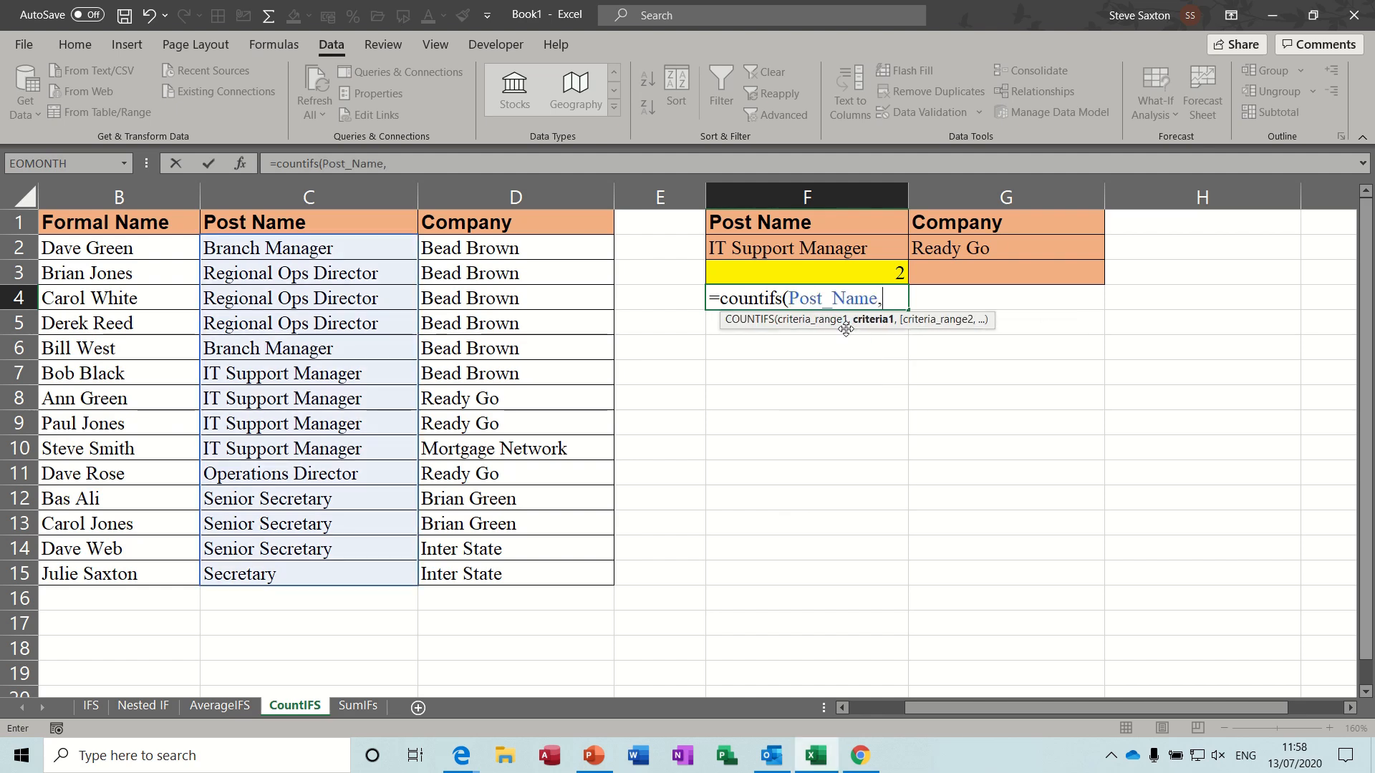
pyautogui.click(797, 250)
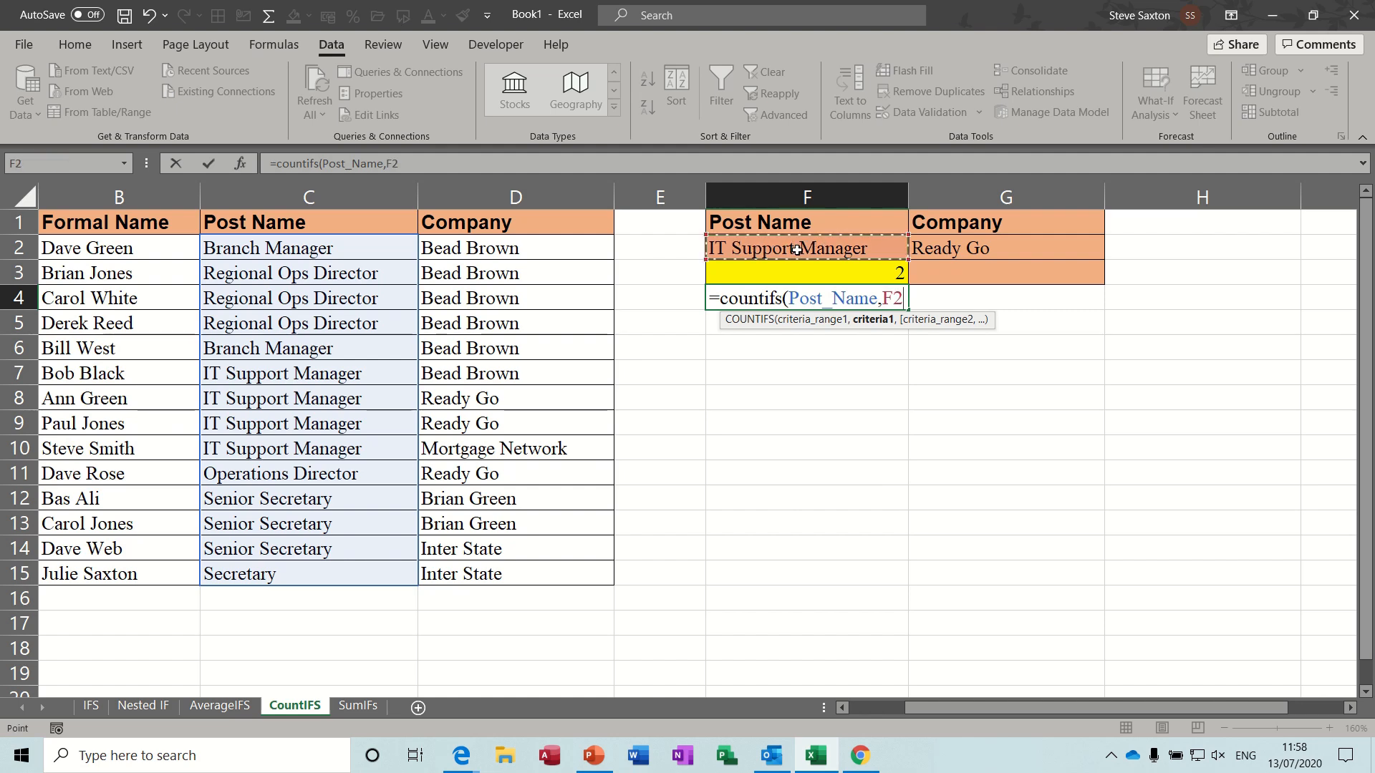
pyautogui.write(',')
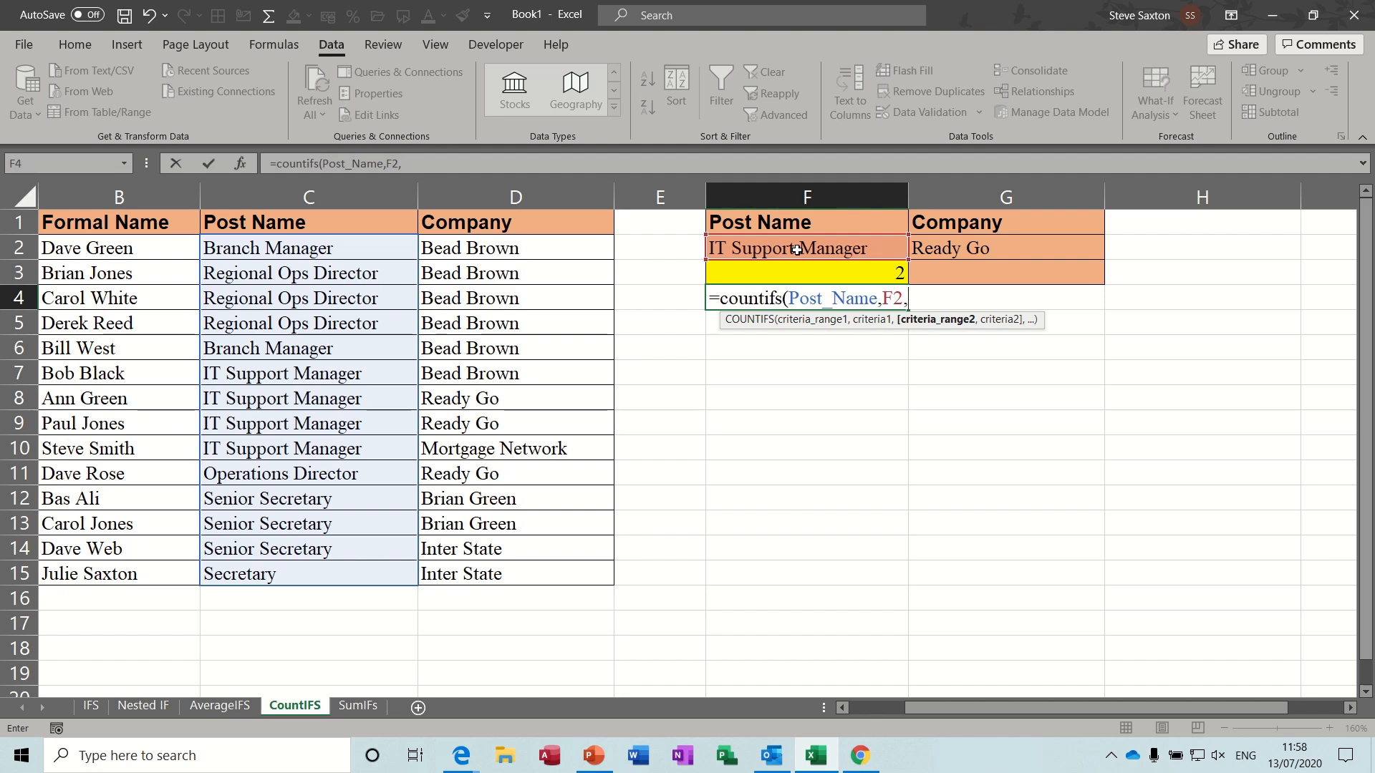
pyautogui.write('company')
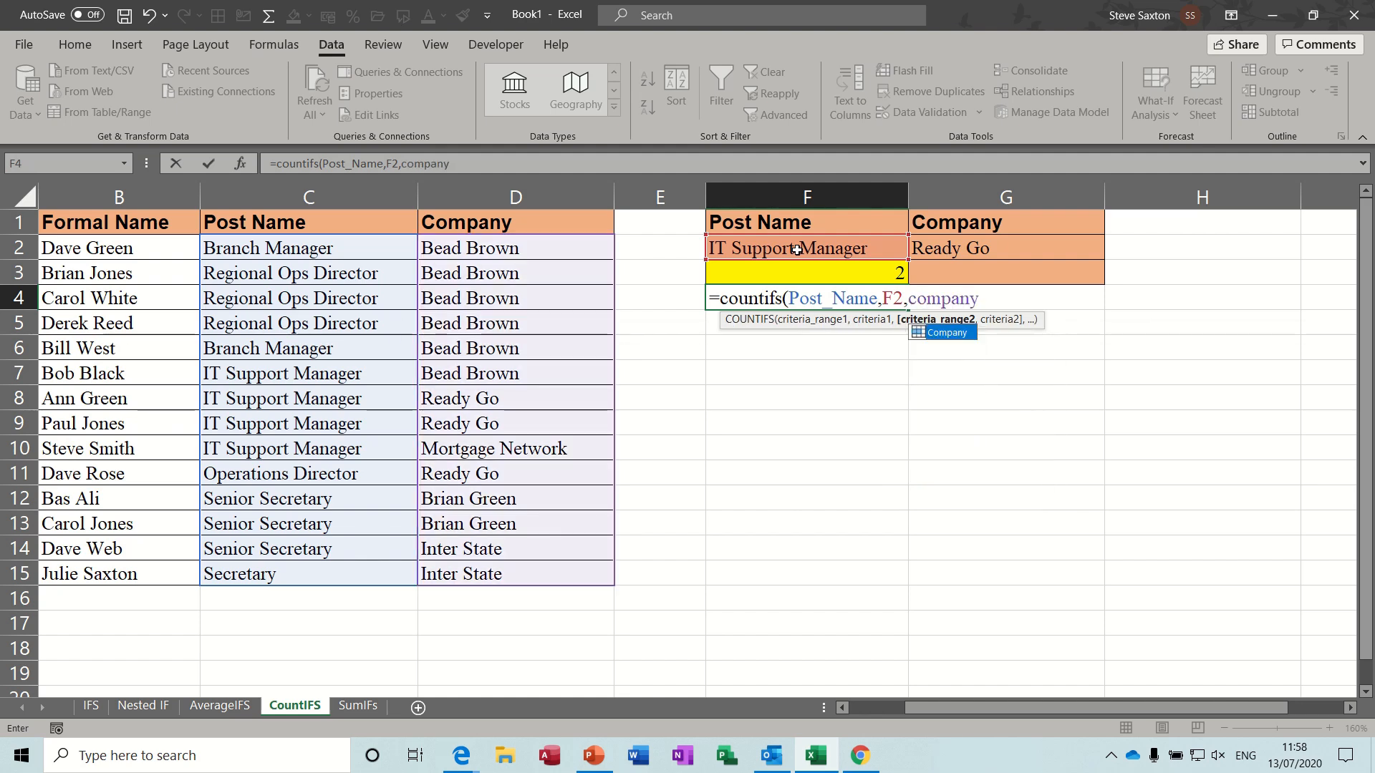
pyautogui.write(',')
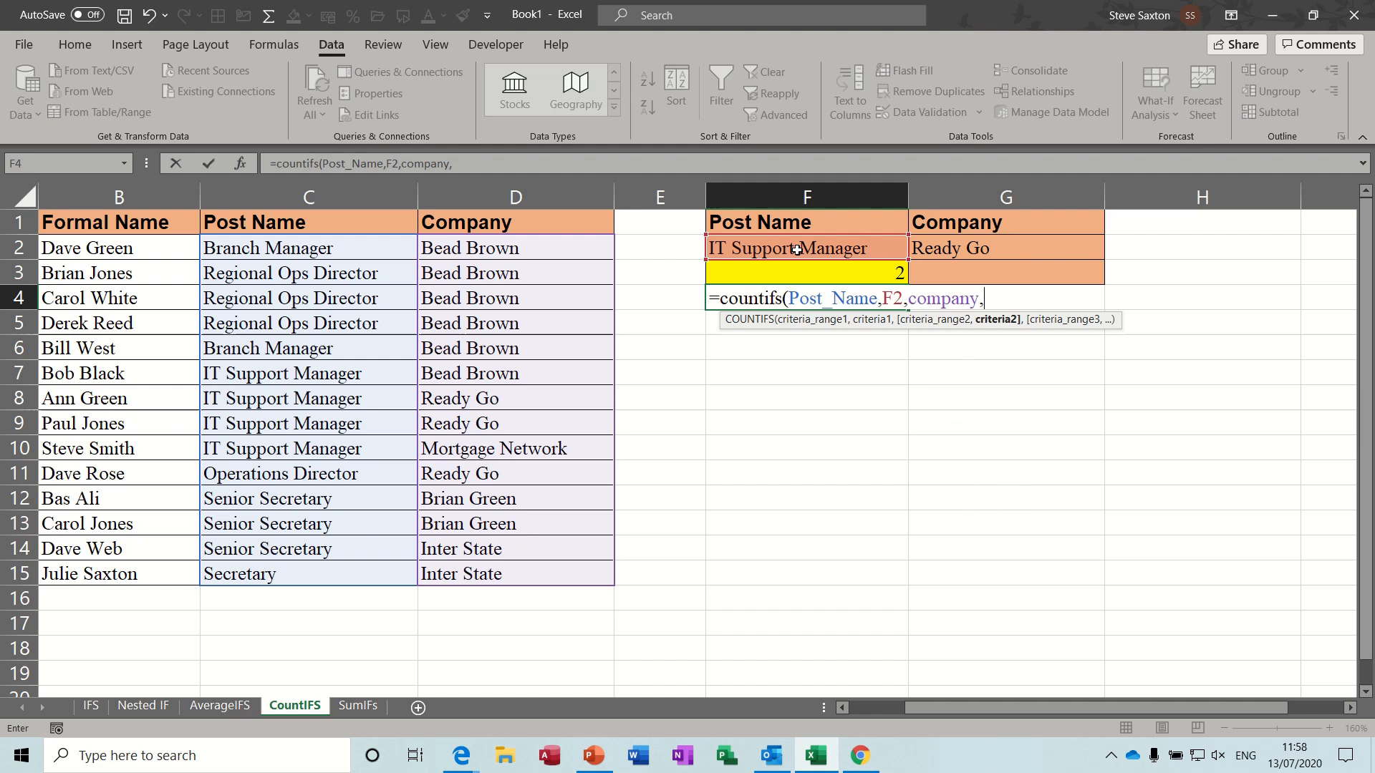
# - Add the Company range with criterion G2 as the second pair and enter the completed COUNTIFS formula in F4
pyautogui.click(957, 250)
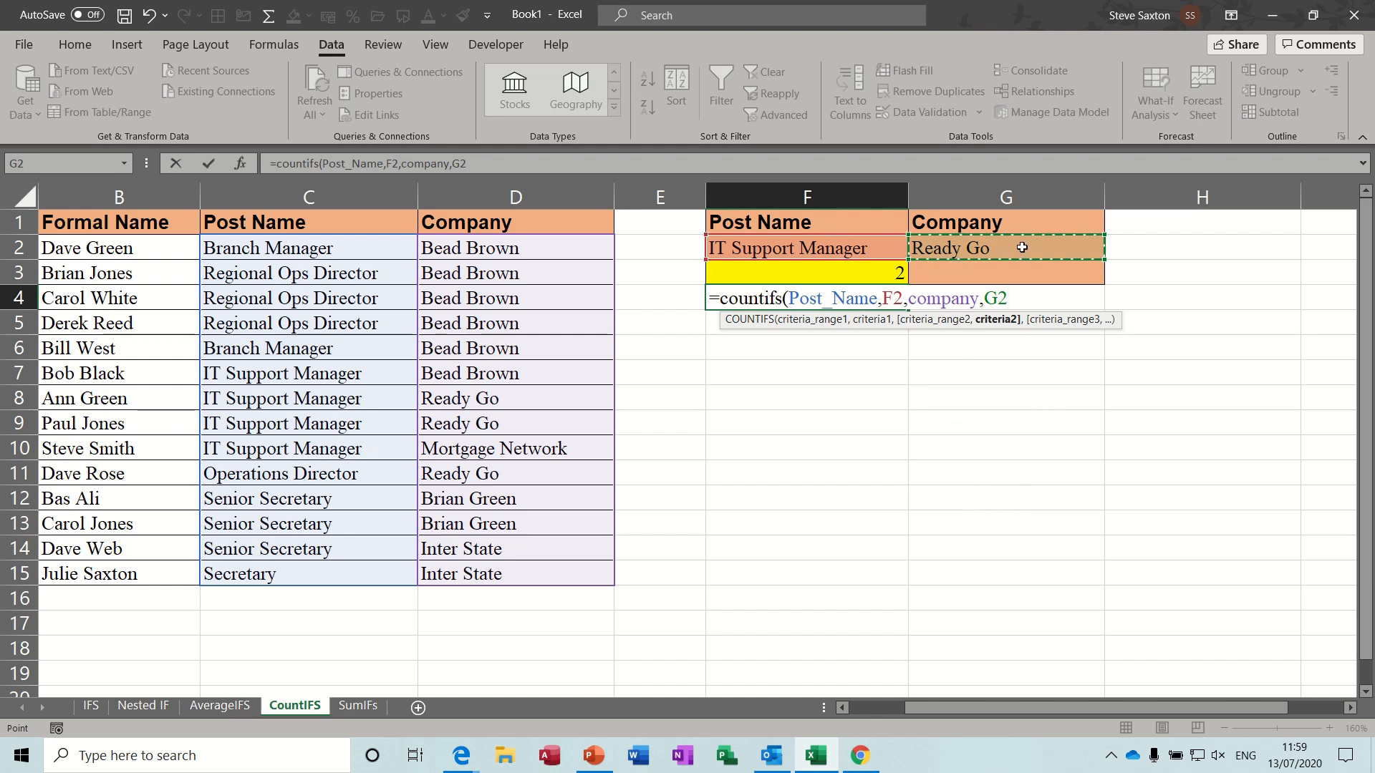
pyautogui.write(')')
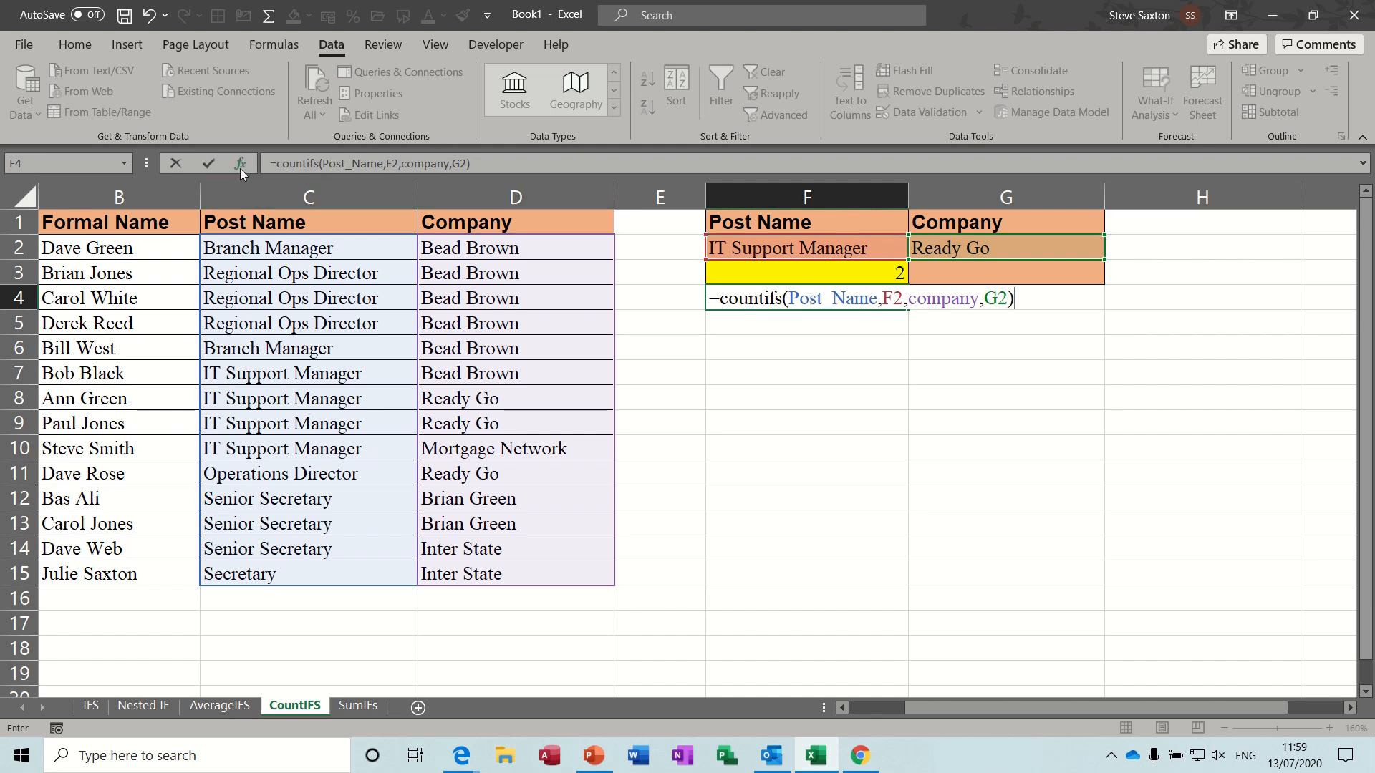
pyautogui.click(209, 163)
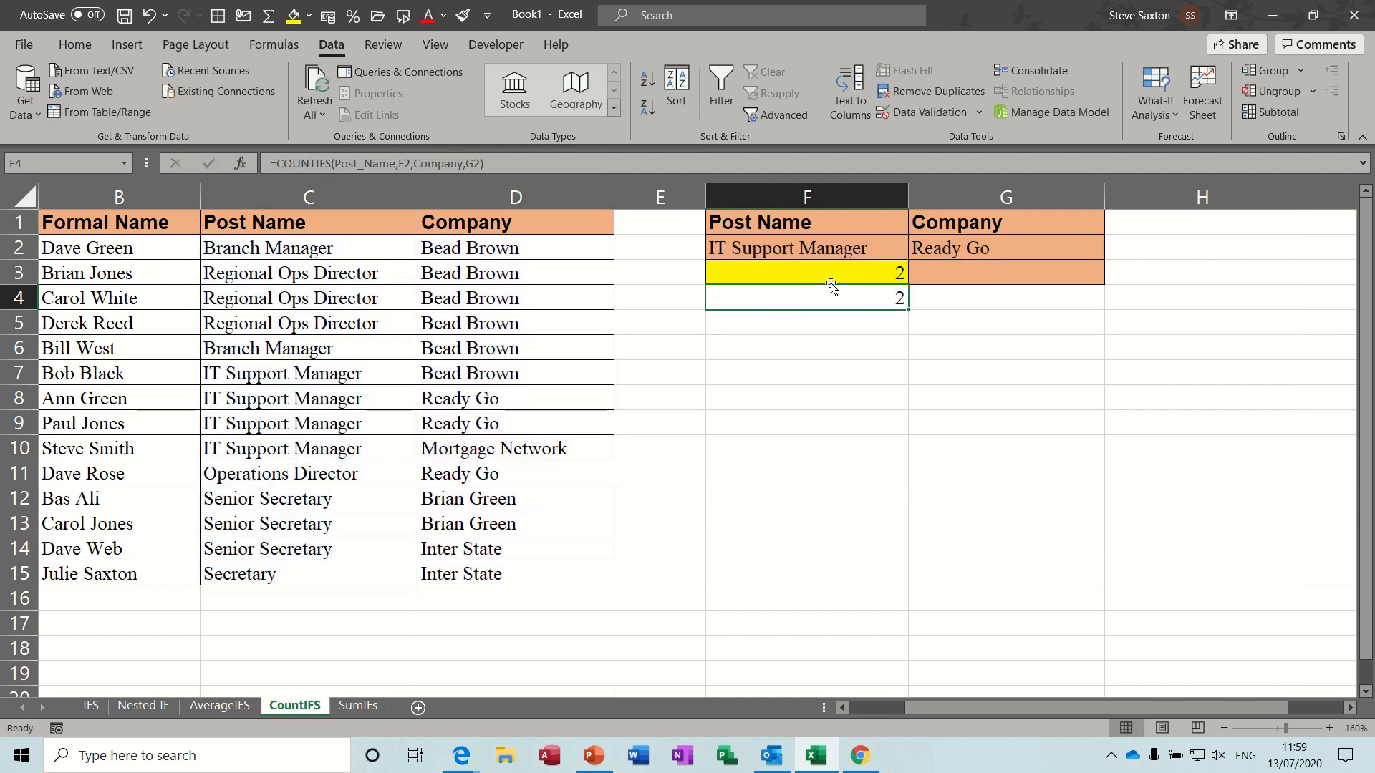
# - Change the company in G2 to Bead Brown and the post name in F2 to Operations Director to test both counts
pyautogui.click(1063, 250)
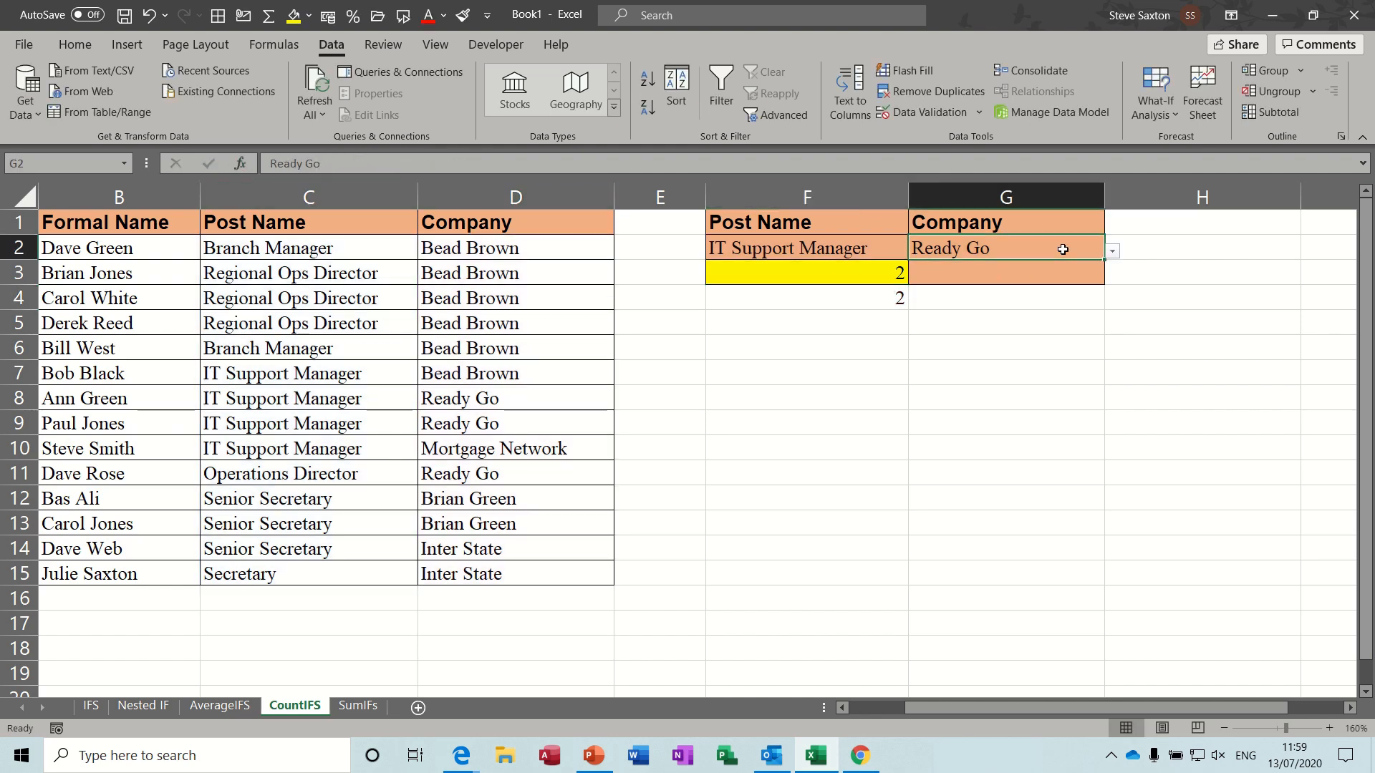
pyautogui.click(1112, 251)
pyautogui.click(946, 269)
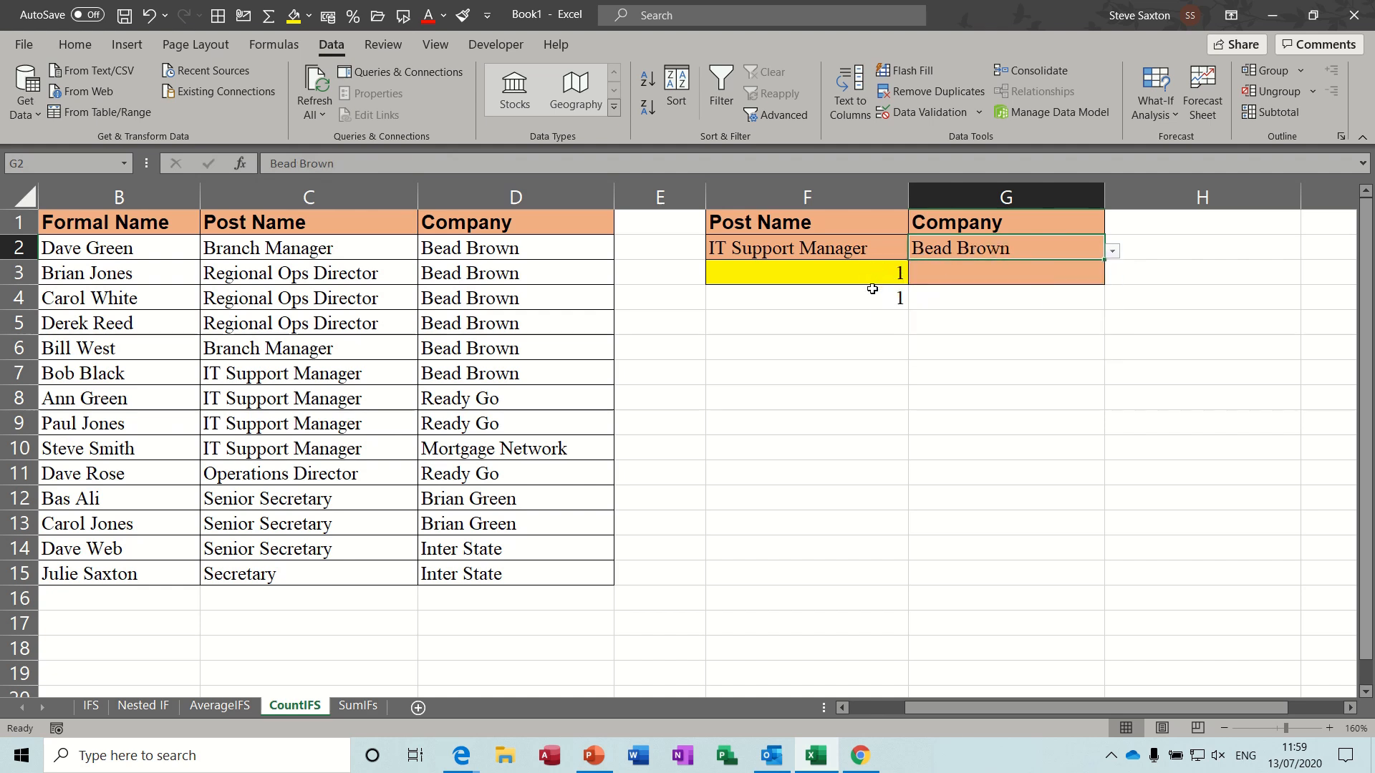
pyautogui.click(836, 246)
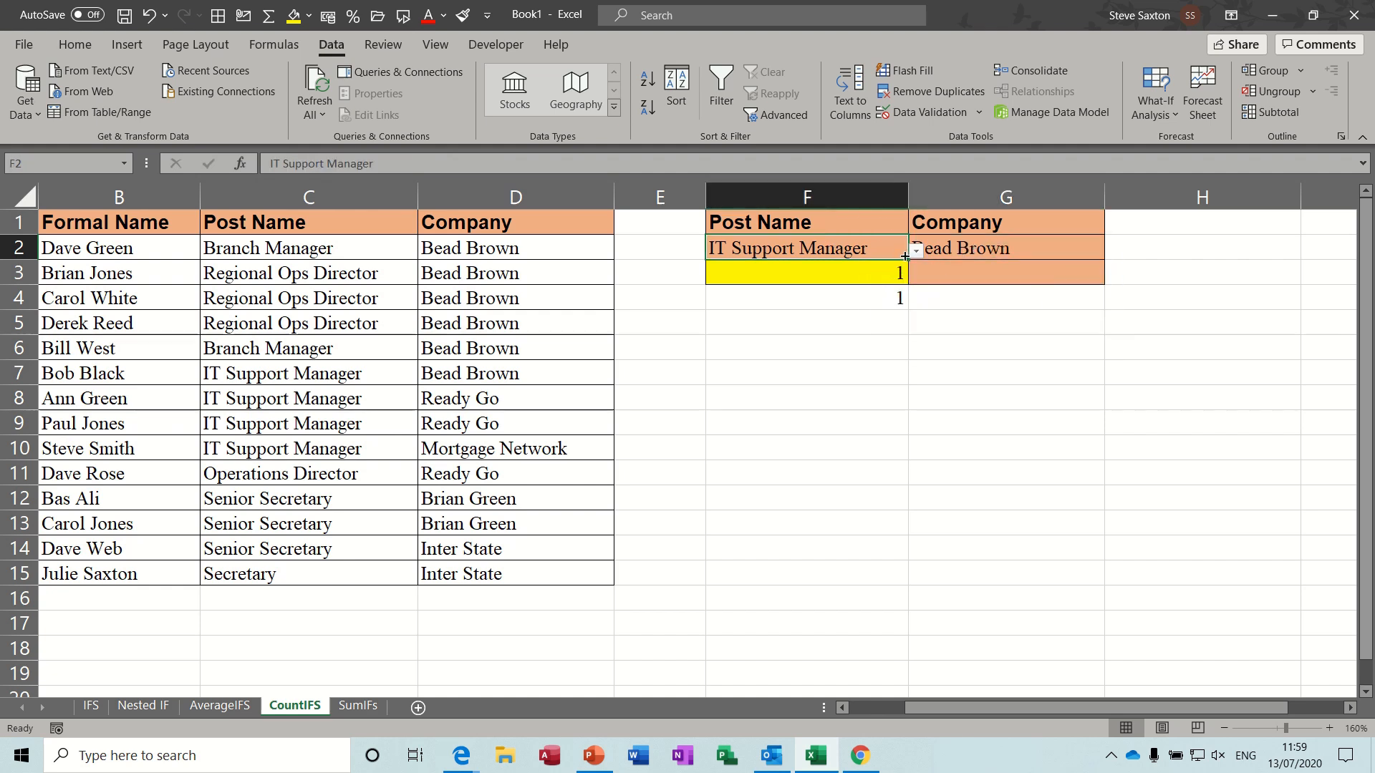
pyautogui.click(916, 251)
pyautogui.click(822, 328)
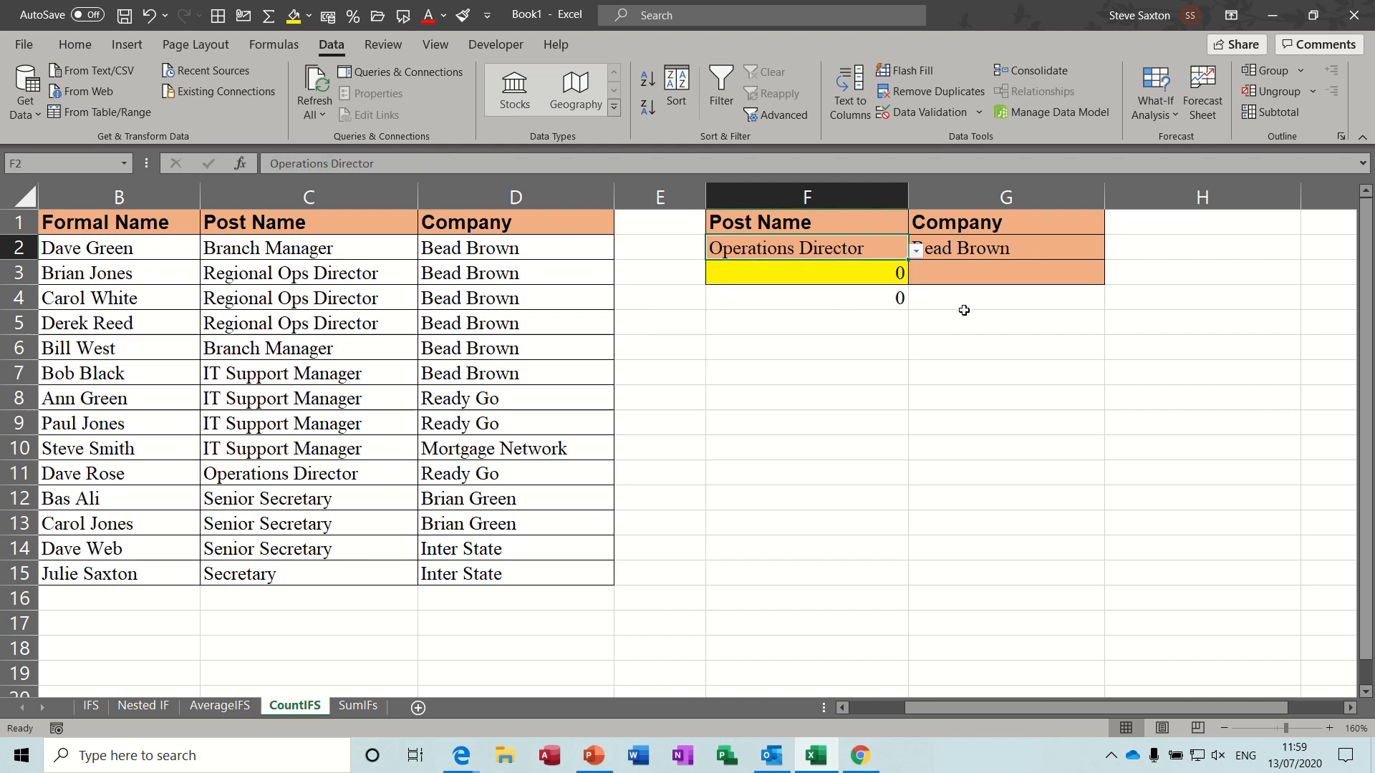
# - Change the company criterion in G2 to Ready Go
pyautogui.click(1045, 254)
pyautogui.click(1111, 255)
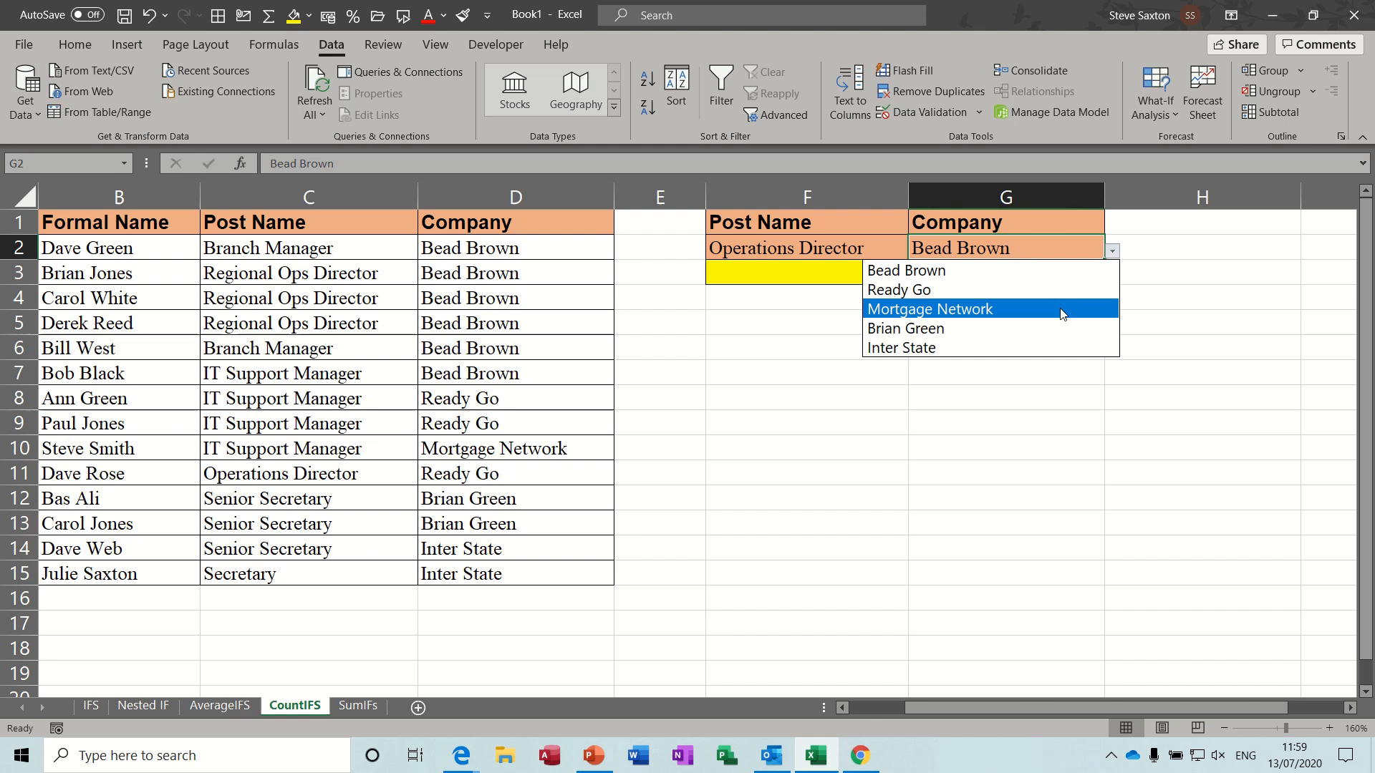
pyautogui.click(1052, 290)
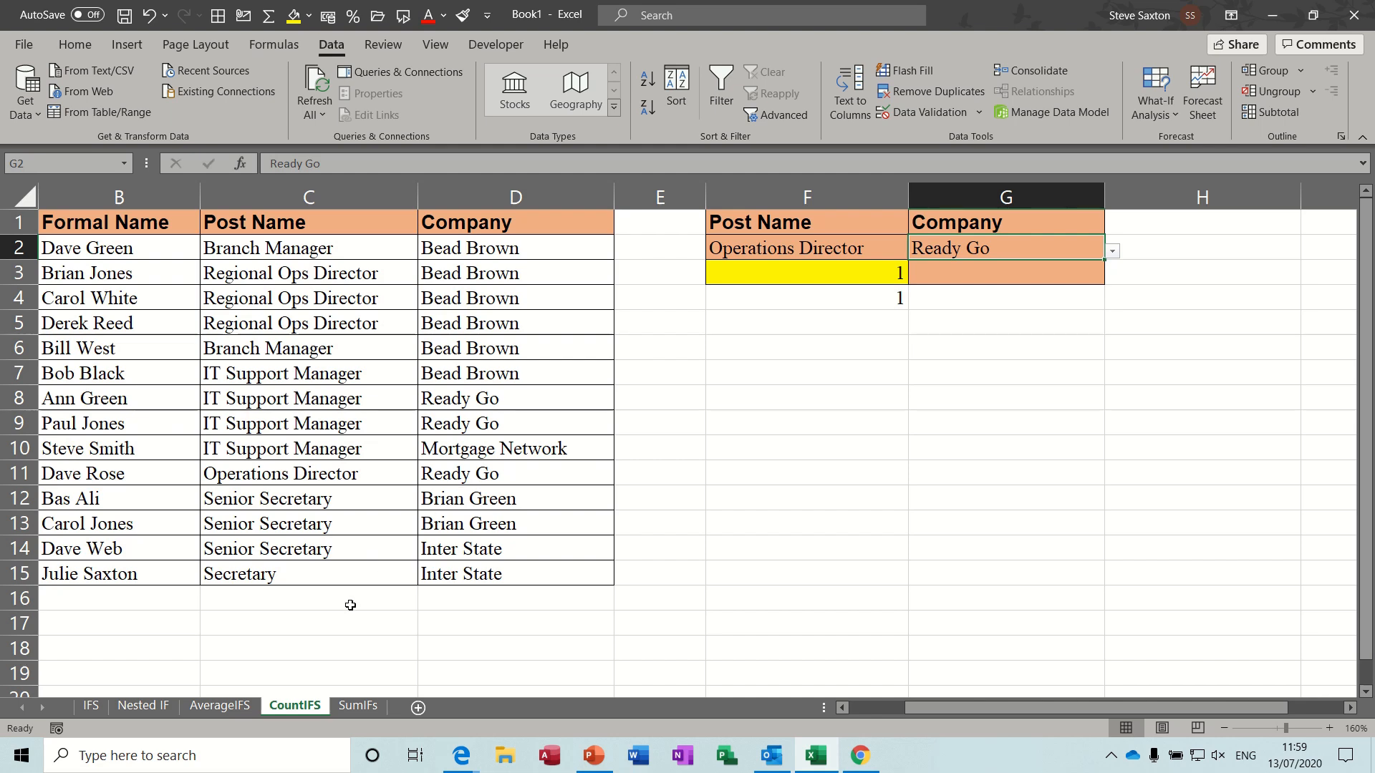
# - On the SumIFs sheet, examine the named ranges for companies in A3:A13, Pass in D3:D13, Fail in E3:E13 and tutor in F3:F13
pyautogui.click(359, 706)
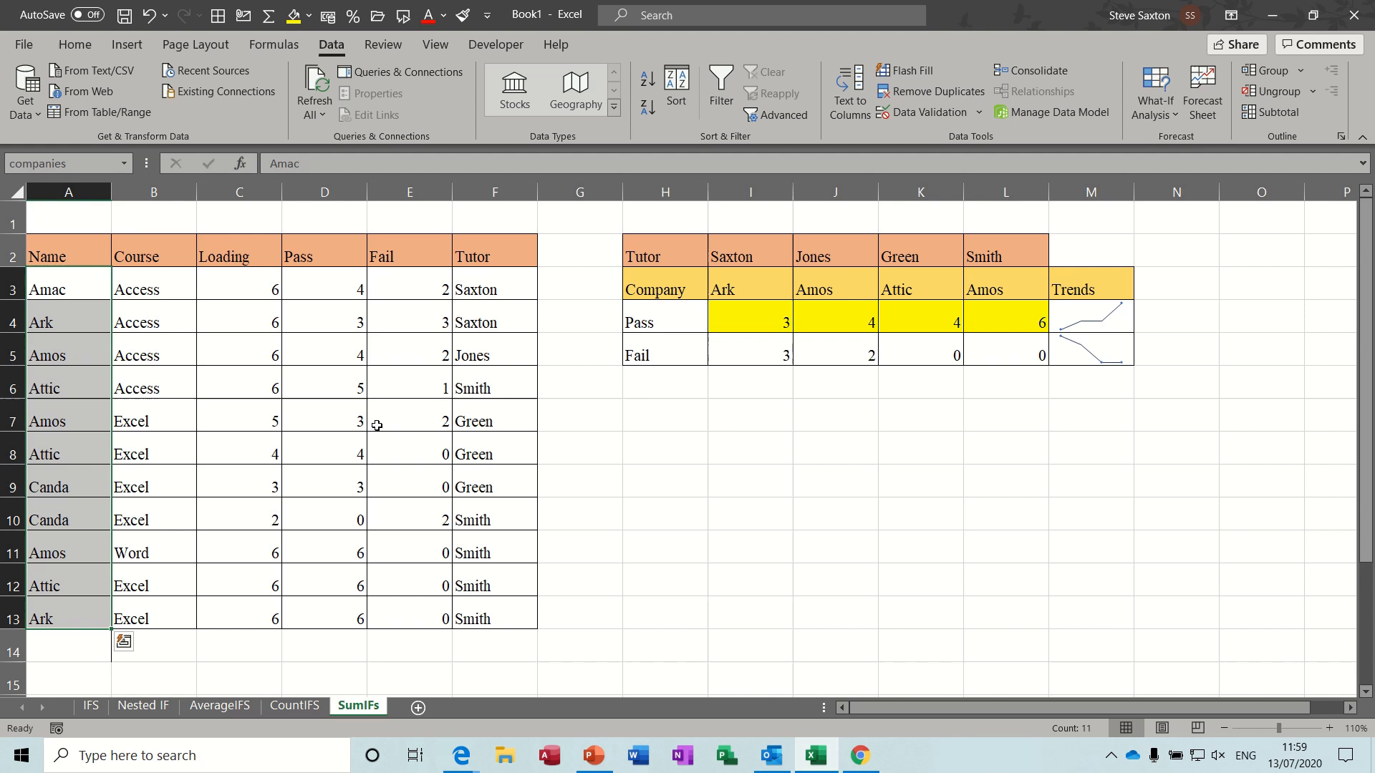
pyautogui.moveTo(78, 291); pyautogui.dragTo(61, 603)
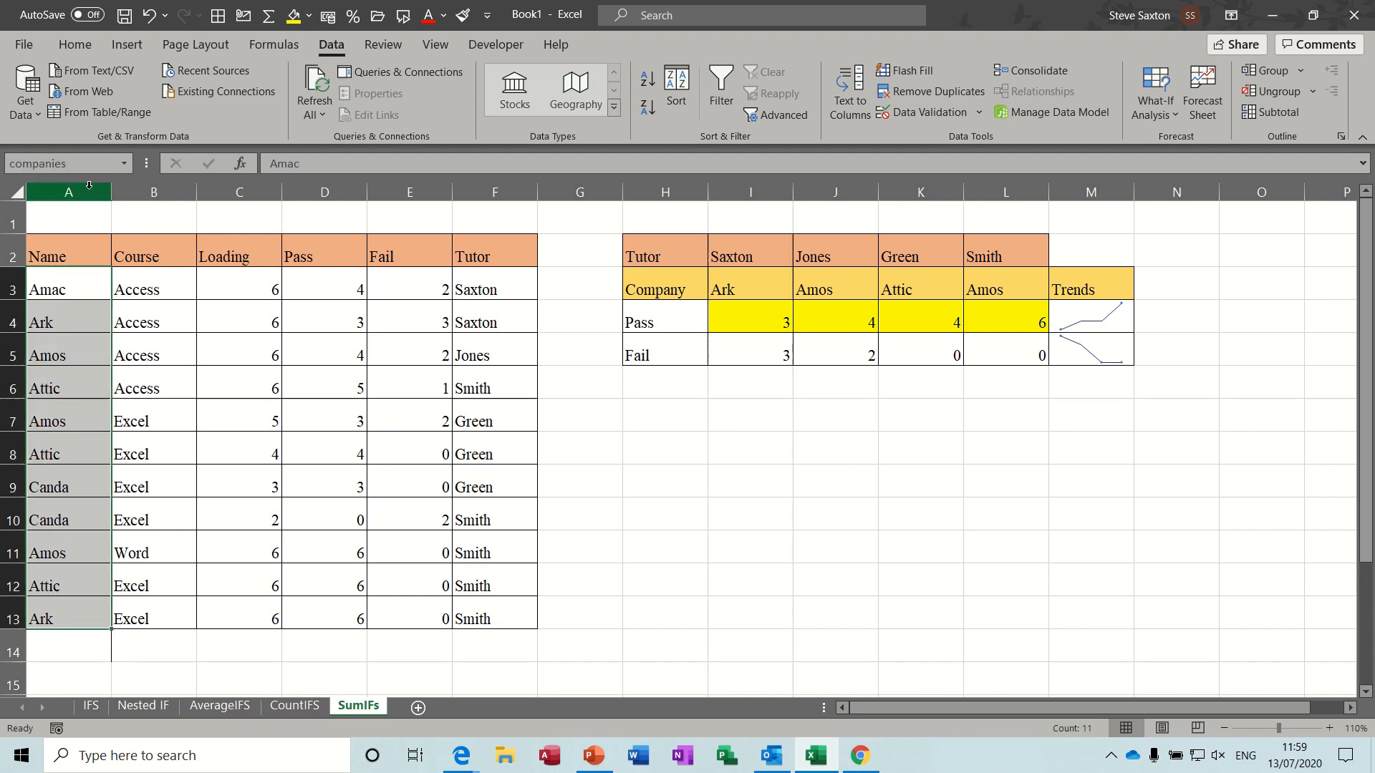
pyautogui.moveTo(316, 285); pyautogui.dragTo(316, 601)
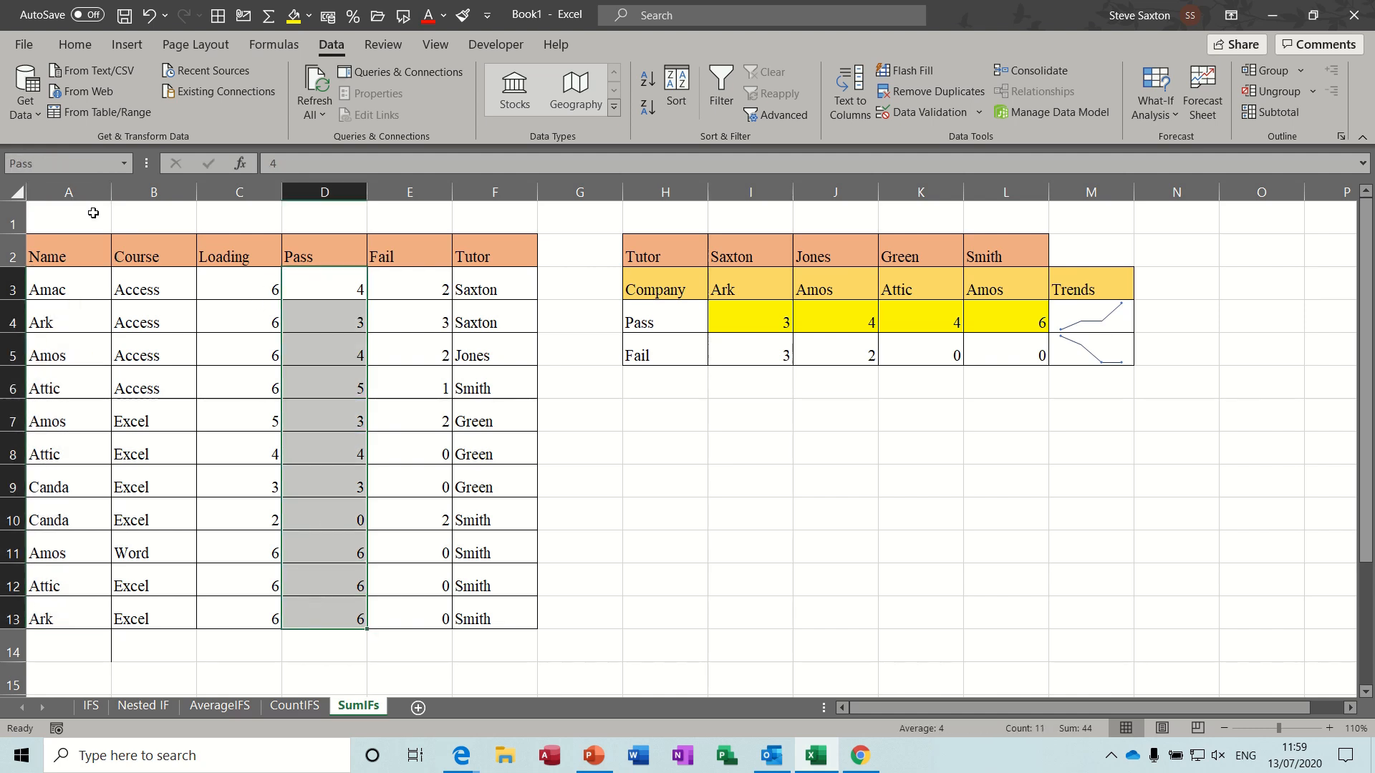
pyautogui.moveTo(408, 292); pyautogui.dragTo(399, 623)
pyautogui.moveTo(489, 284); pyautogui.dragTo(473, 610)
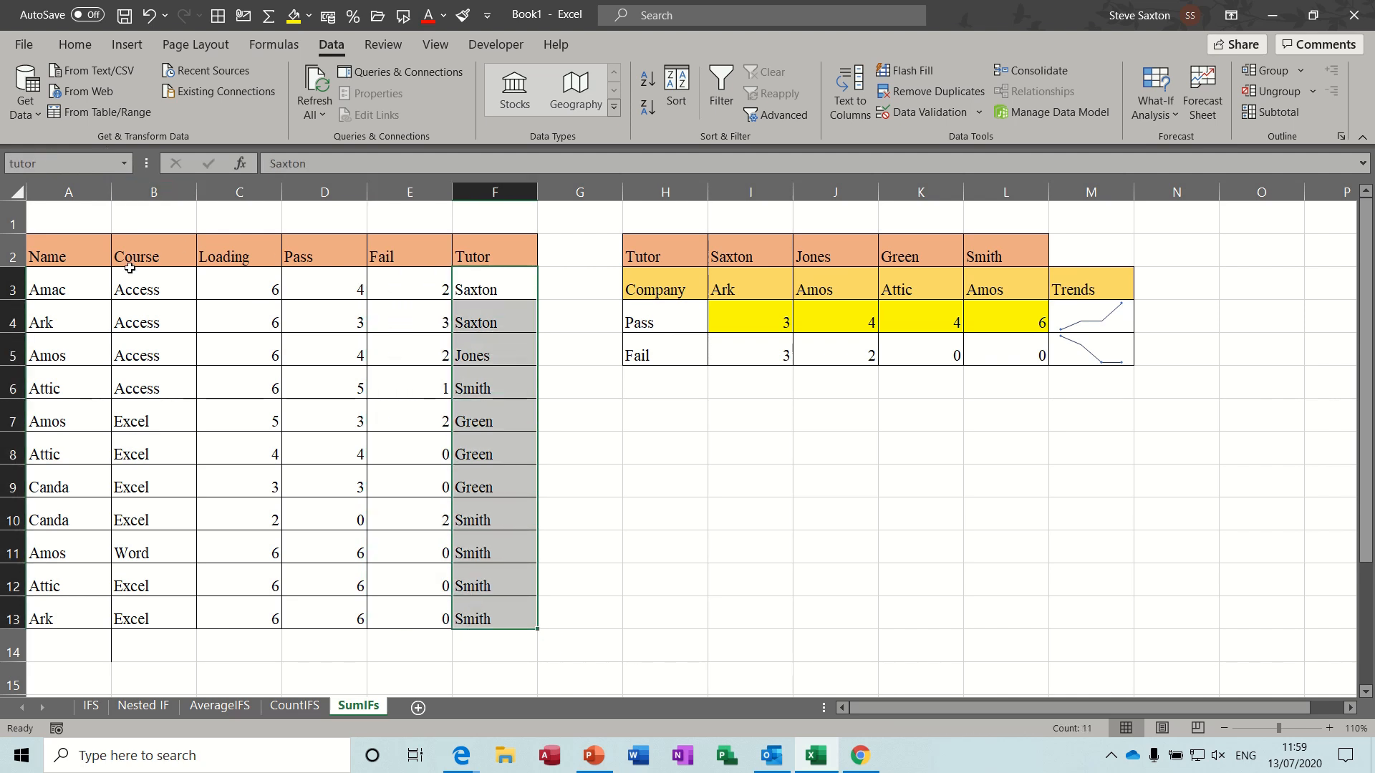
# - Choose the second listed tutor in I2 and the company Amos in I3 as the lookup criteria
pyautogui.click(752, 253)
pyautogui.click(799, 259)
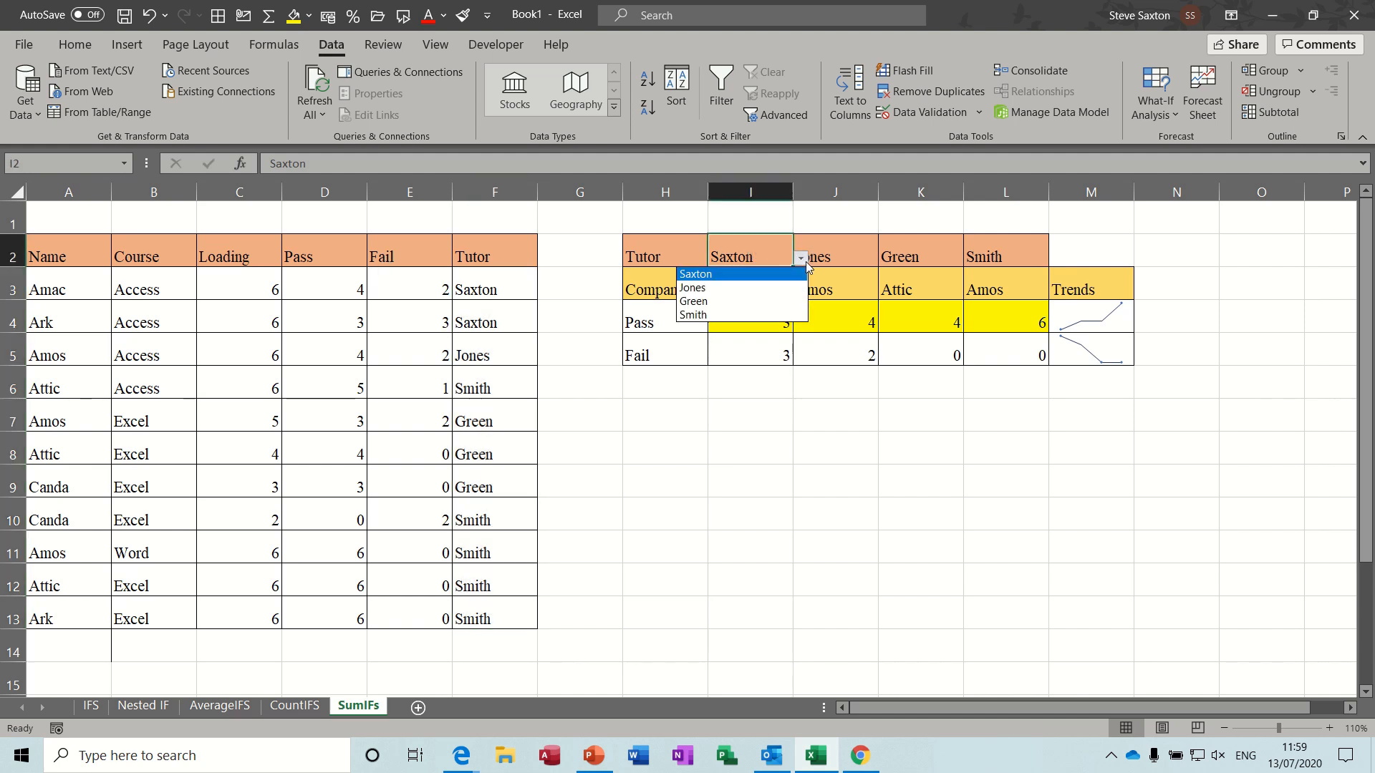
pyautogui.click(805, 268)
pyautogui.click(788, 286)
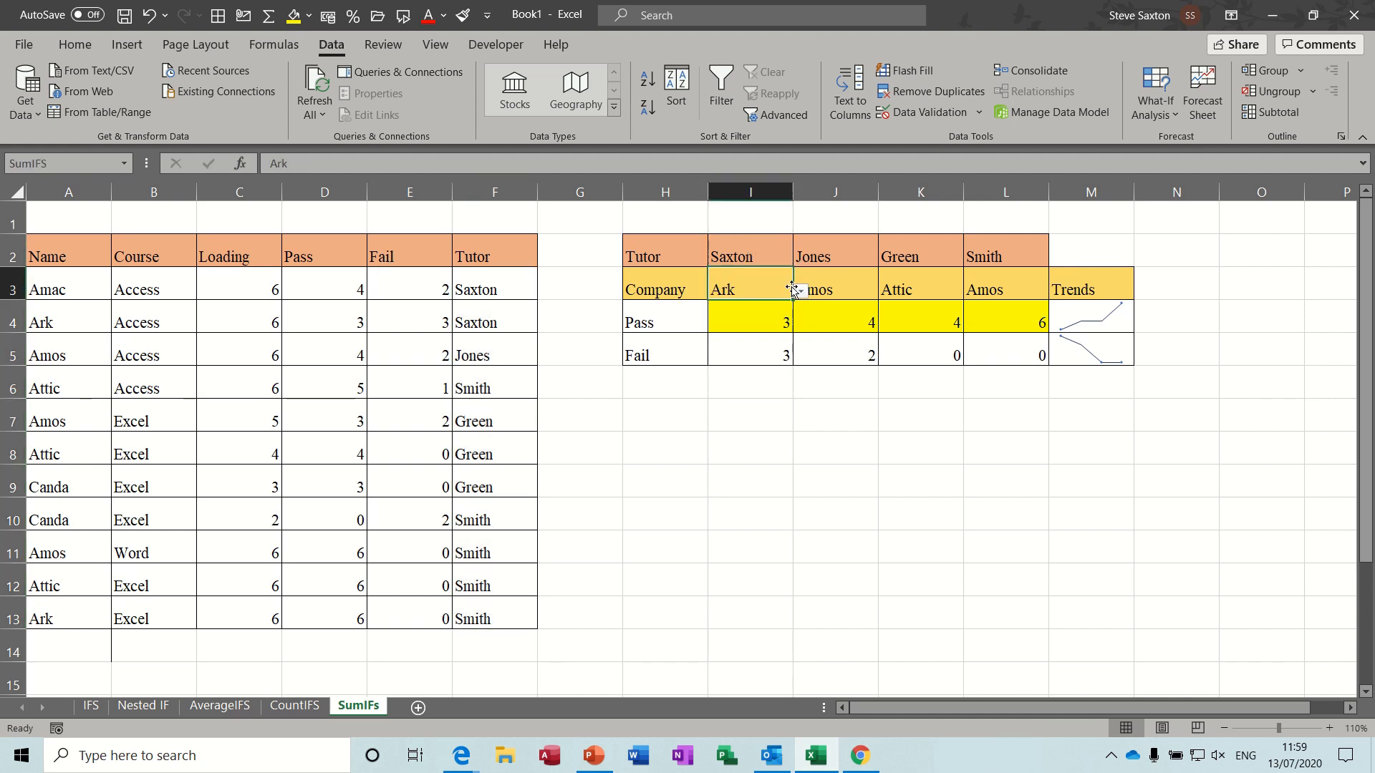
pyautogui.click(800, 292)
pyautogui.click(802, 292)
pyautogui.click(769, 246)
pyautogui.click(799, 260)
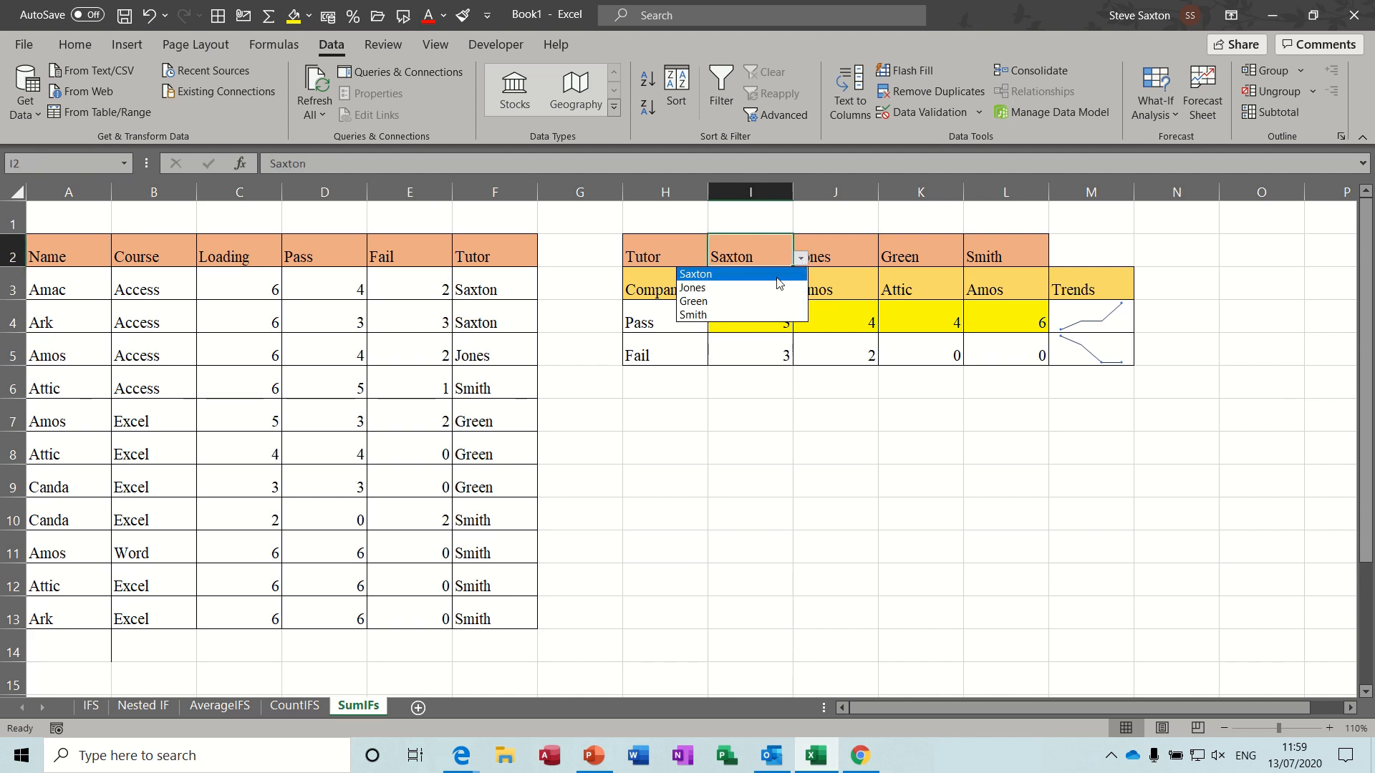
pyautogui.click(779, 288)
pyautogui.click(789, 290)
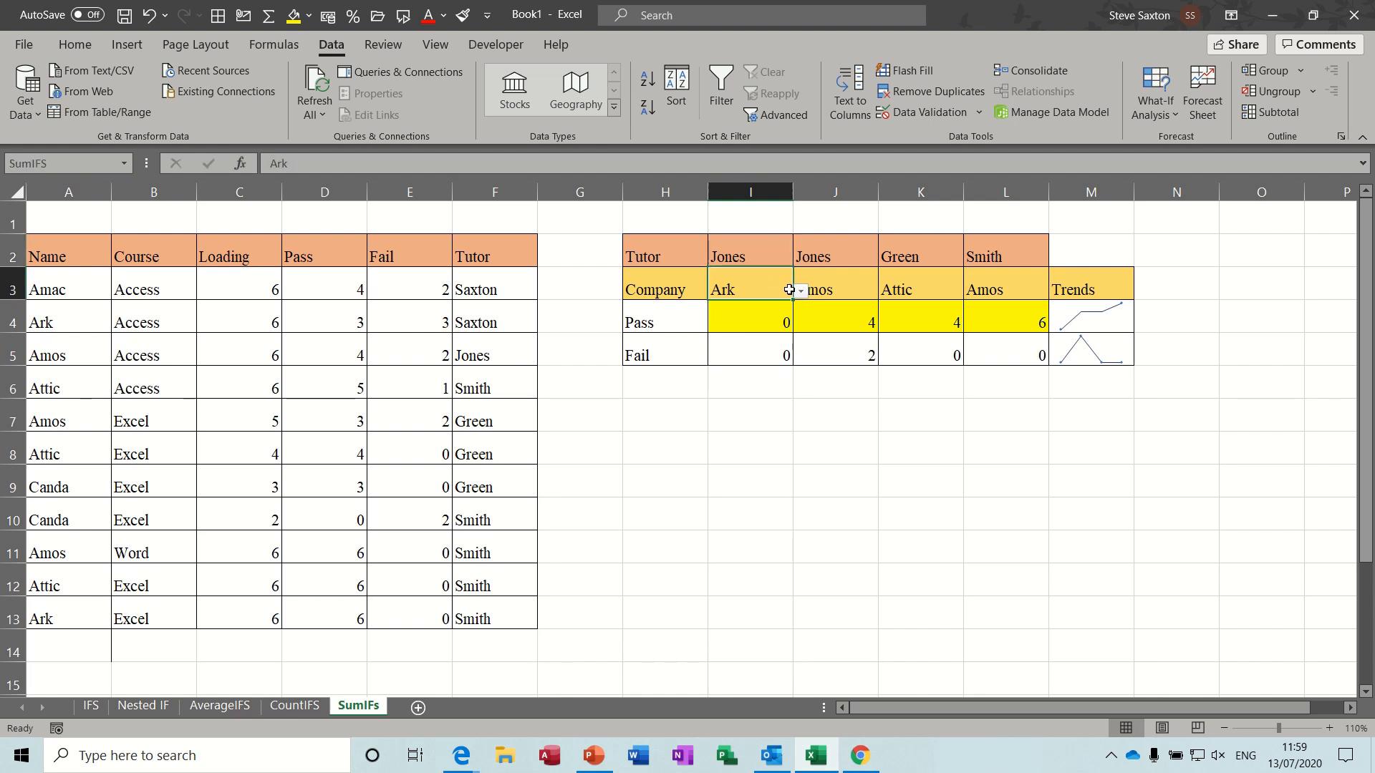
pyautogui.click(800, 290)
pyautogui.click(705, 327)
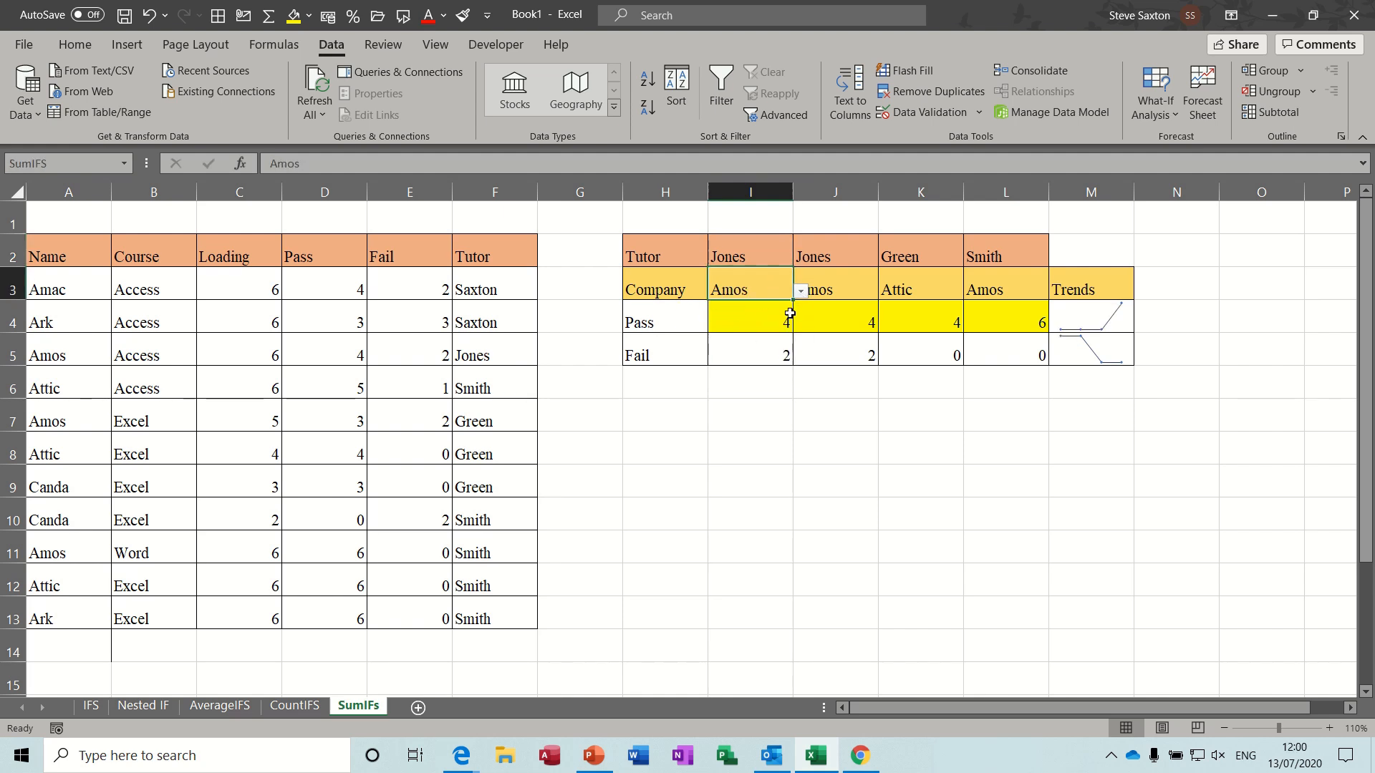
# - Check the existing SUMIFS formula in I4 and start a SUMIFS formula in I6 with Pass (D3:D13) as the sum range
pyautogui.click(742, 352)
pyautogui.click(751, 313)
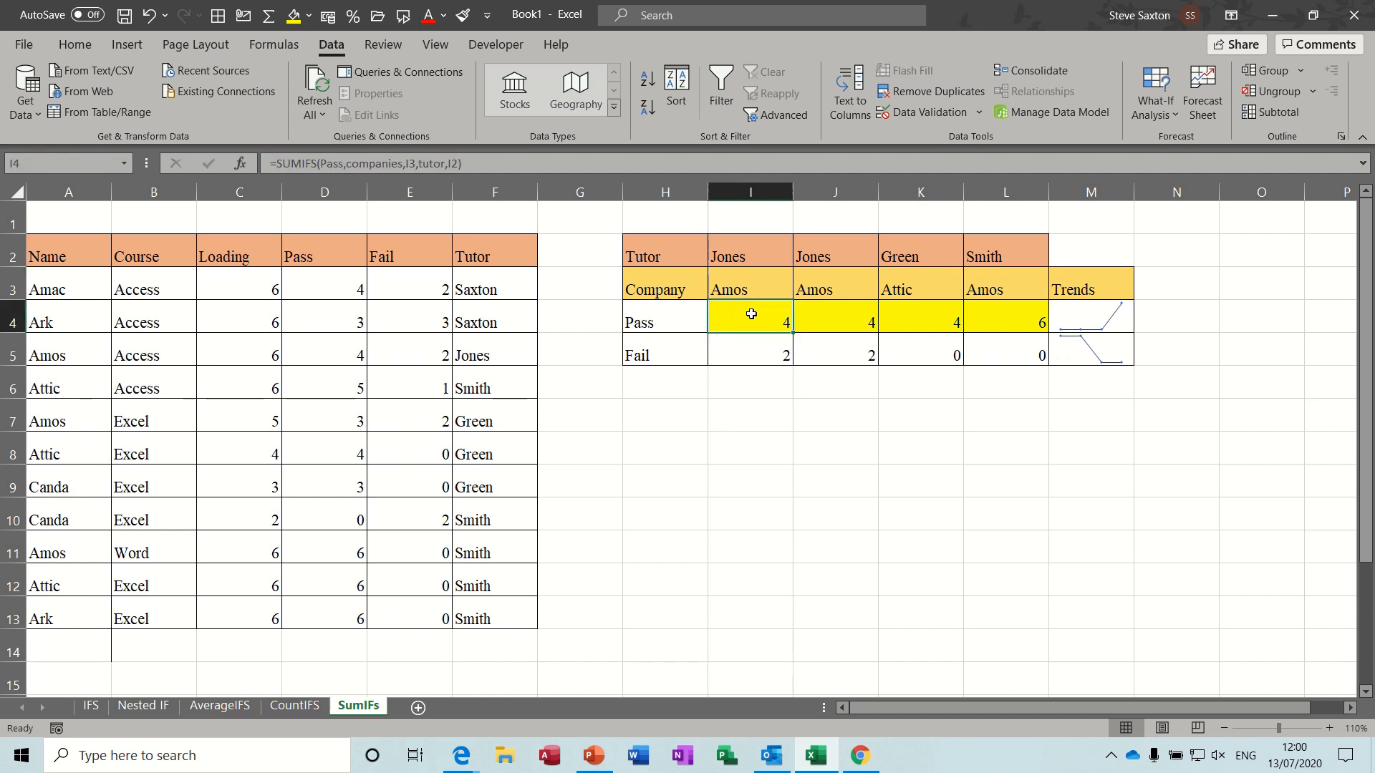
pyautogui.click(753, 254)
pyautogui.click(748, 317)
pyautogui.click(733, 390)
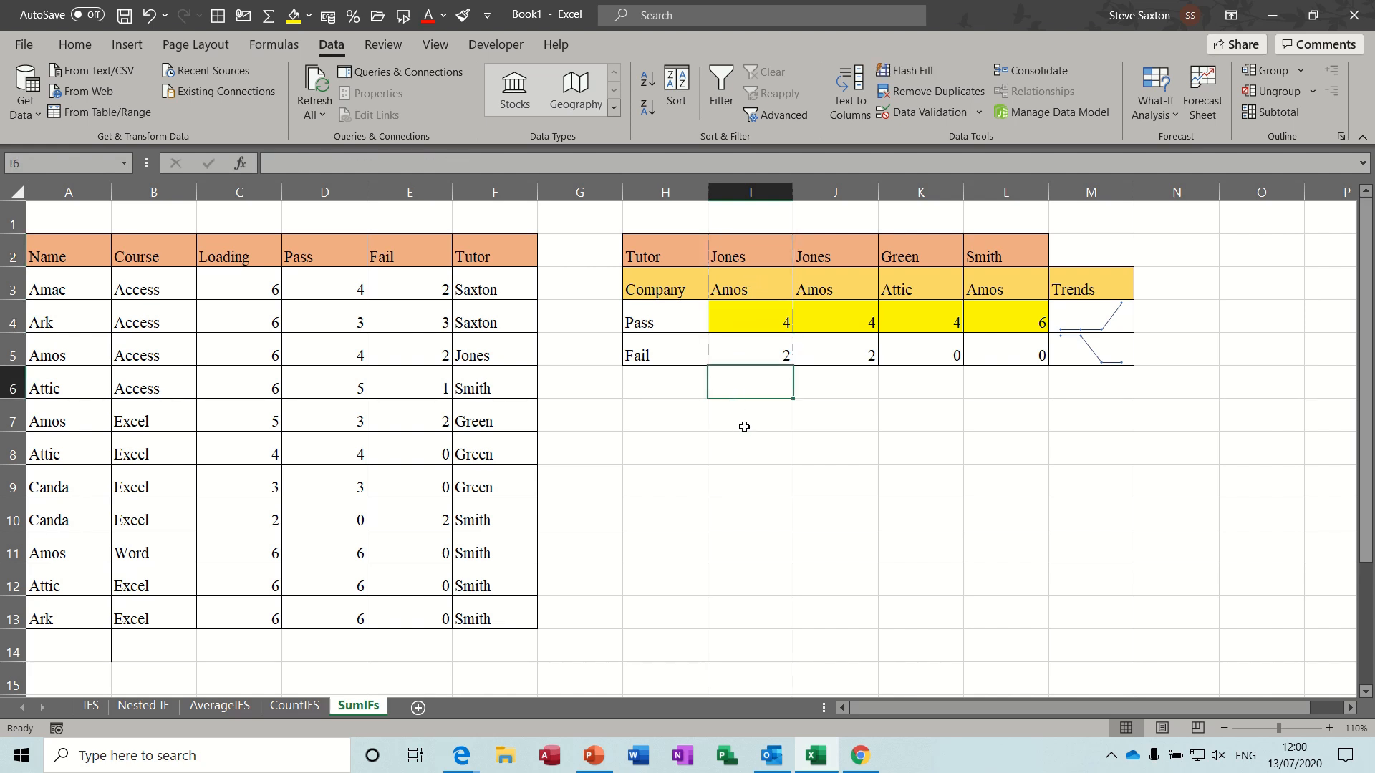
pyautogui.write('=sum')
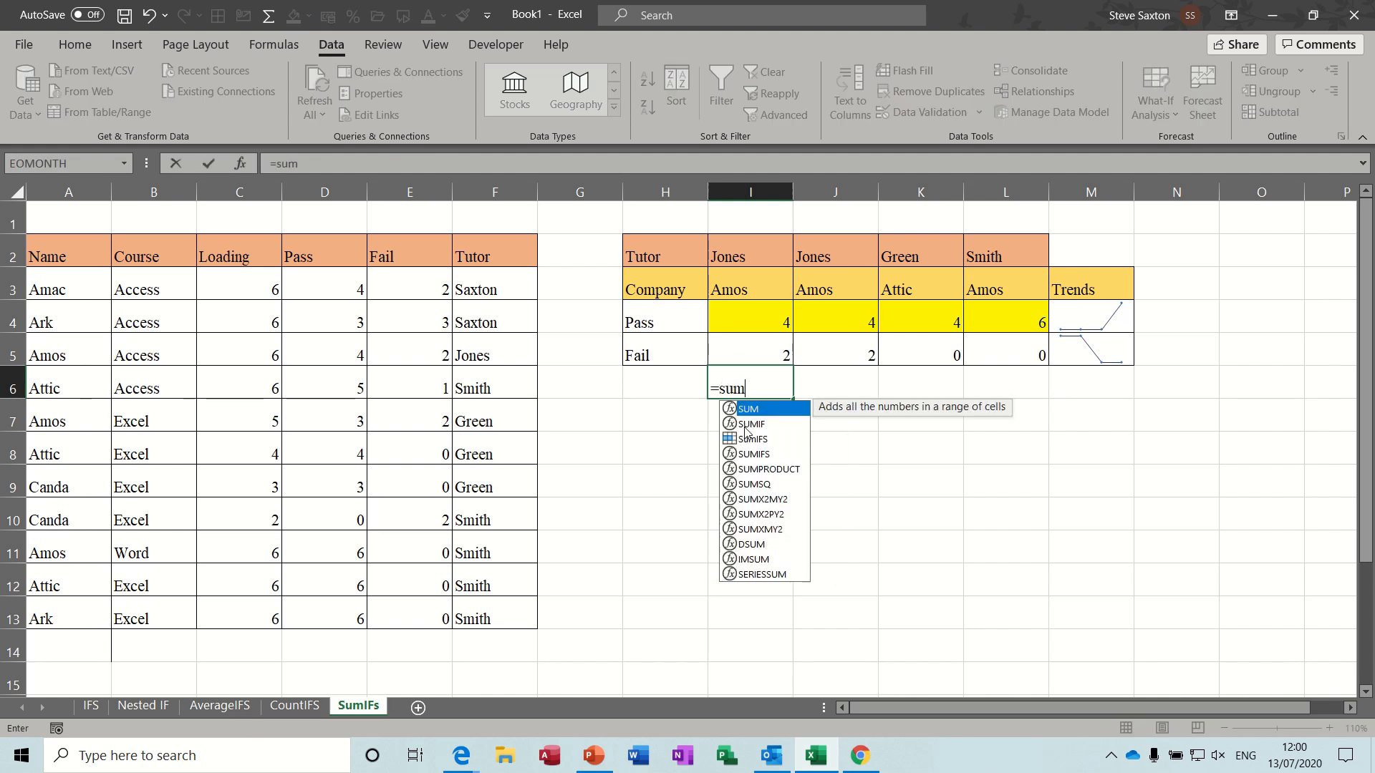
pyautogui.write('ifs(')
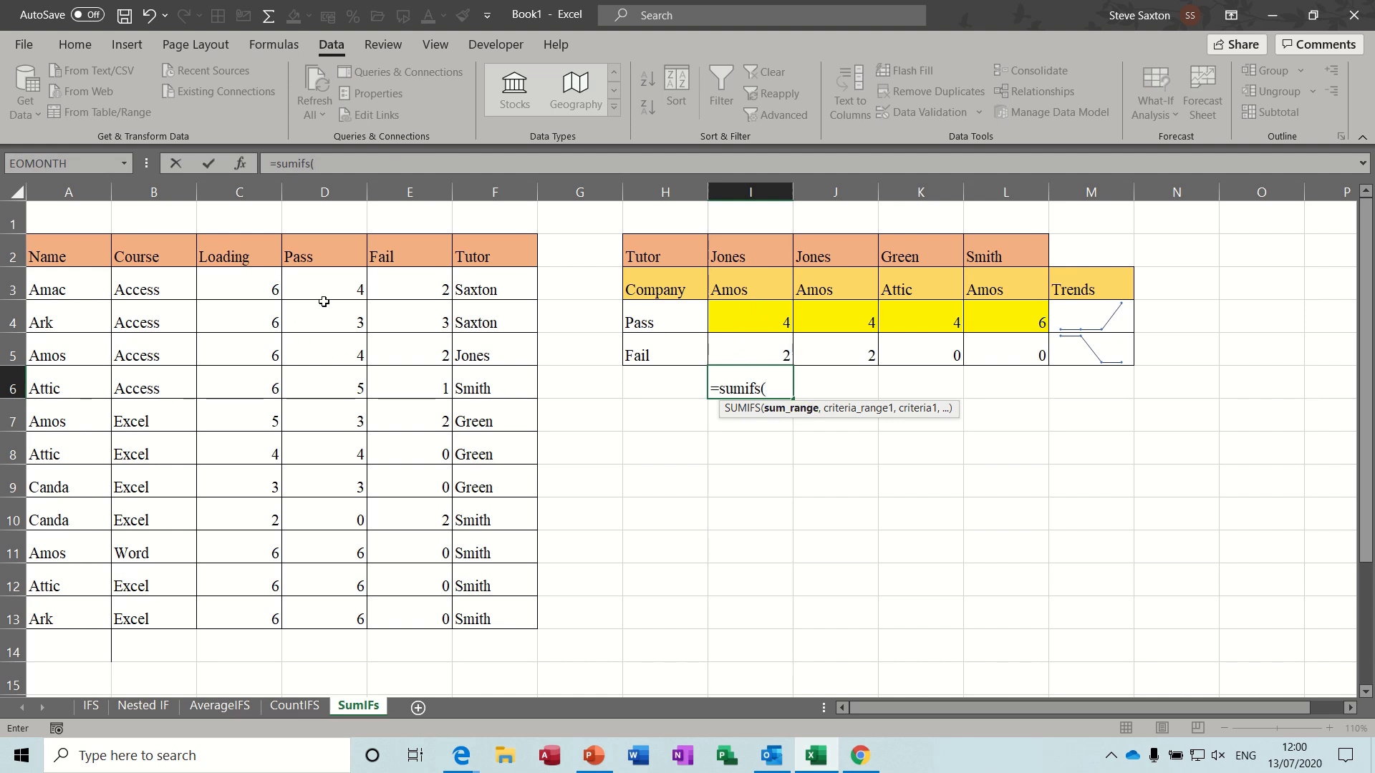
pyautogui.moveTo(330, 286); pyautogui.dragTo(336, 602)
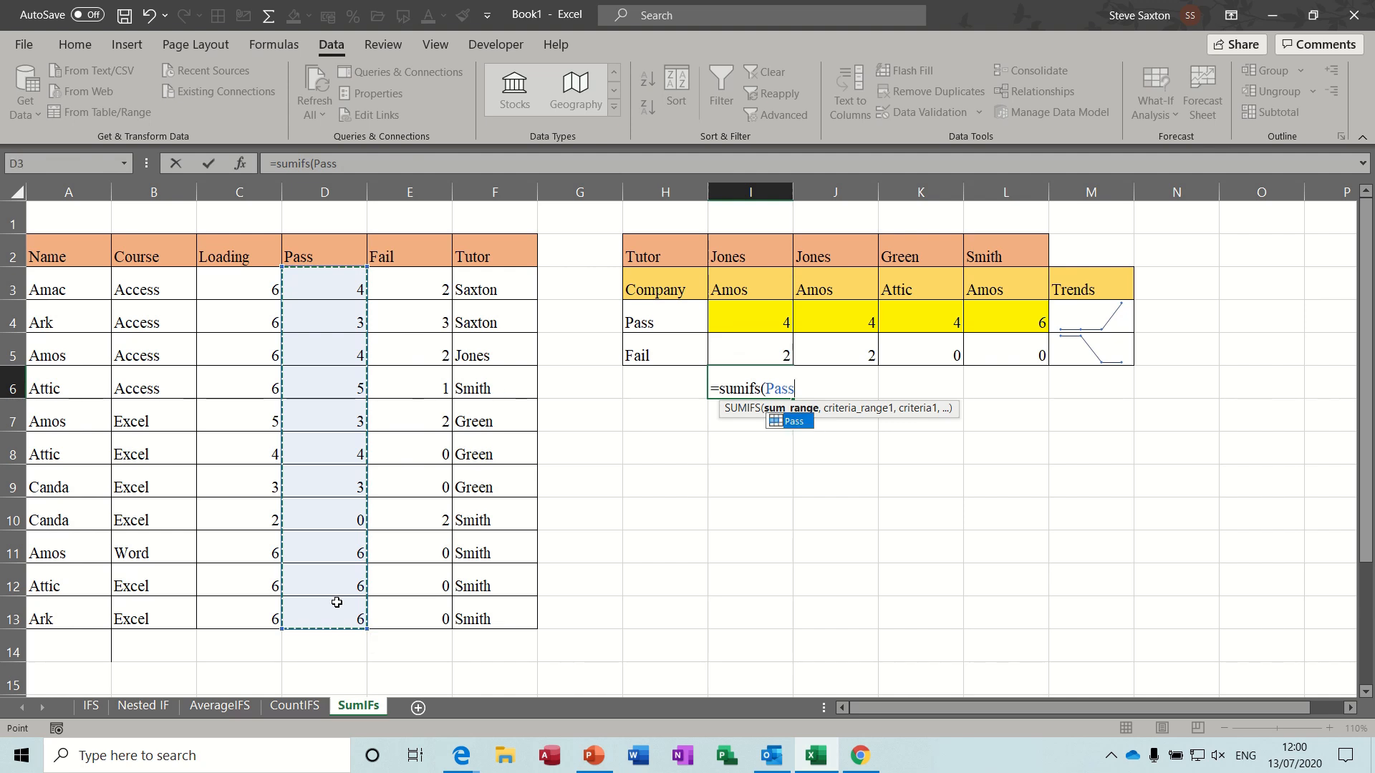
pyautogui.write(',')
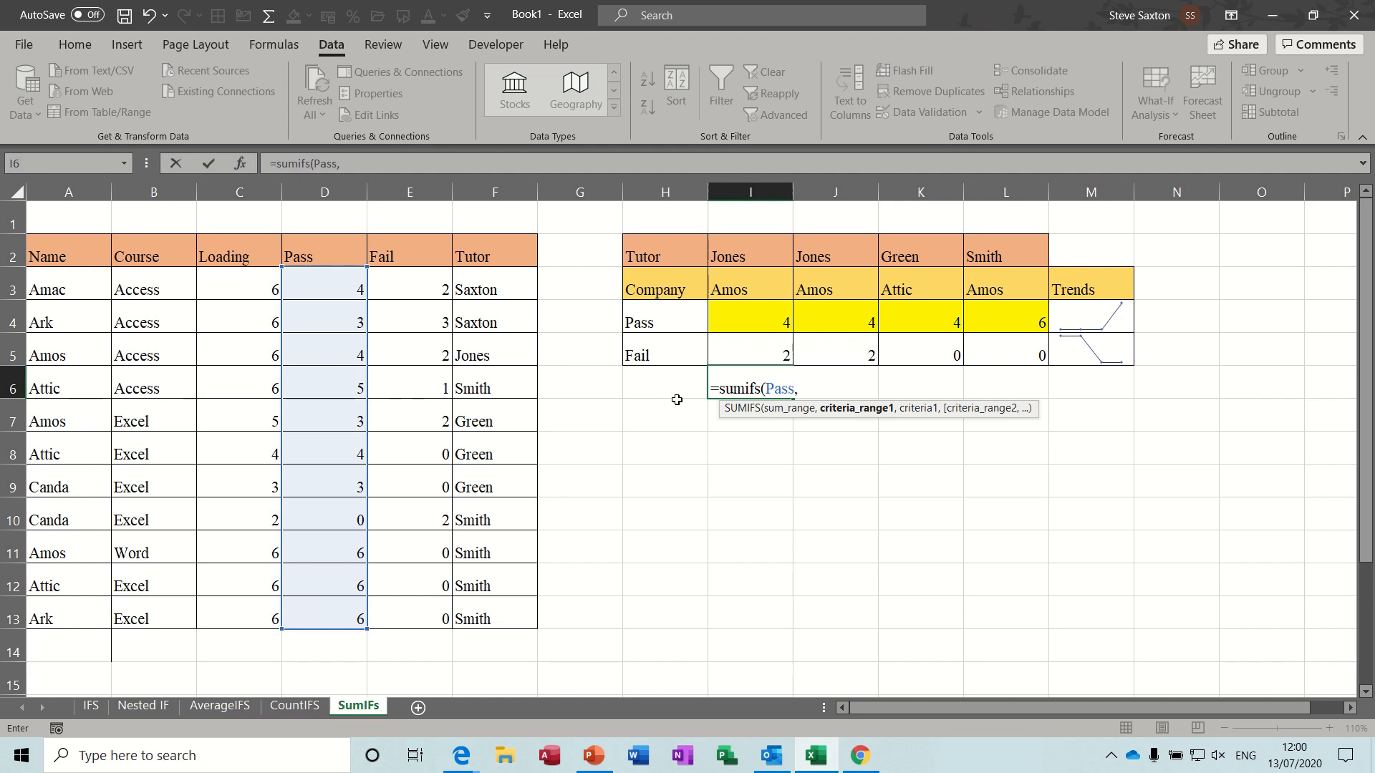
# - Add the tutor range F3:F13 with criterion I2 as the first criteria pair of the SUMIFS formula
pyautogui.moveTo(490, 281); pyautogui.dragTo(494, 601)
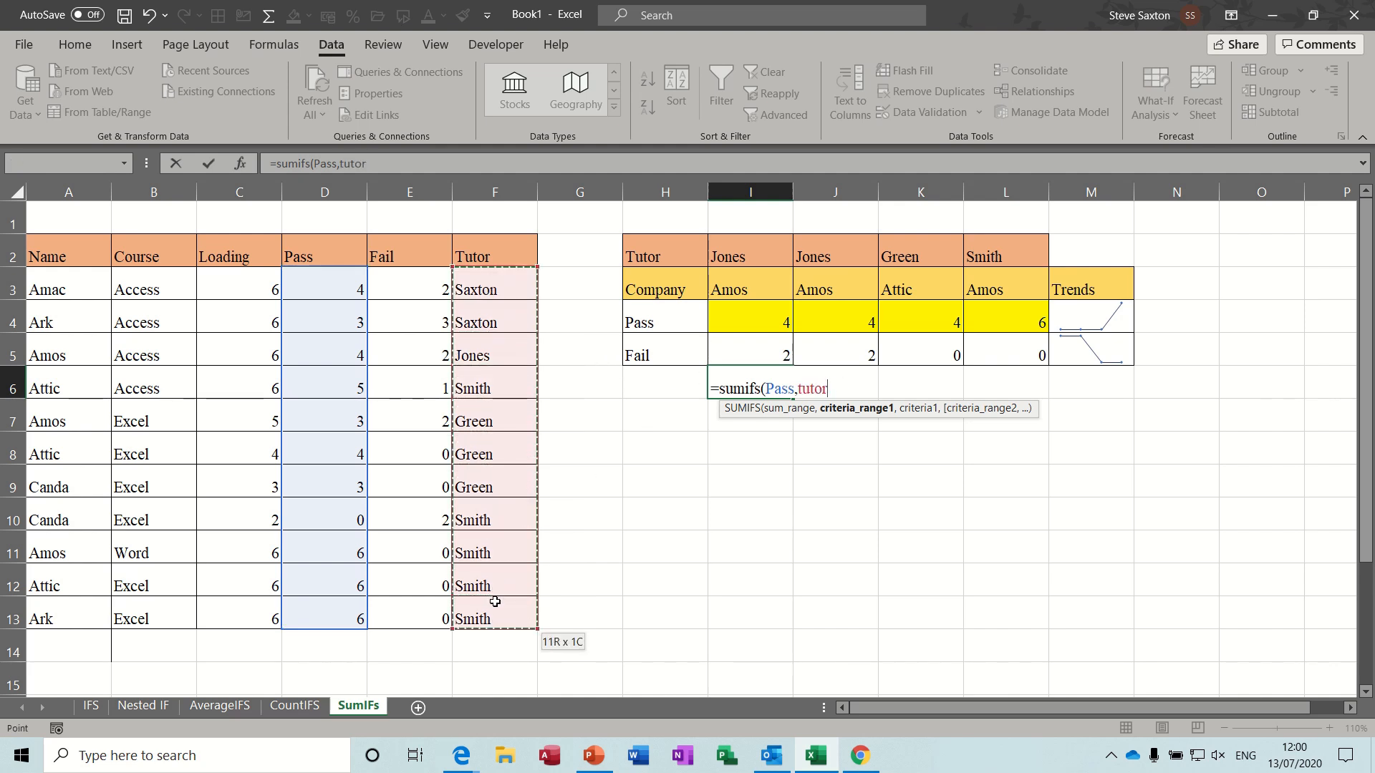
pyautogui.write(',')
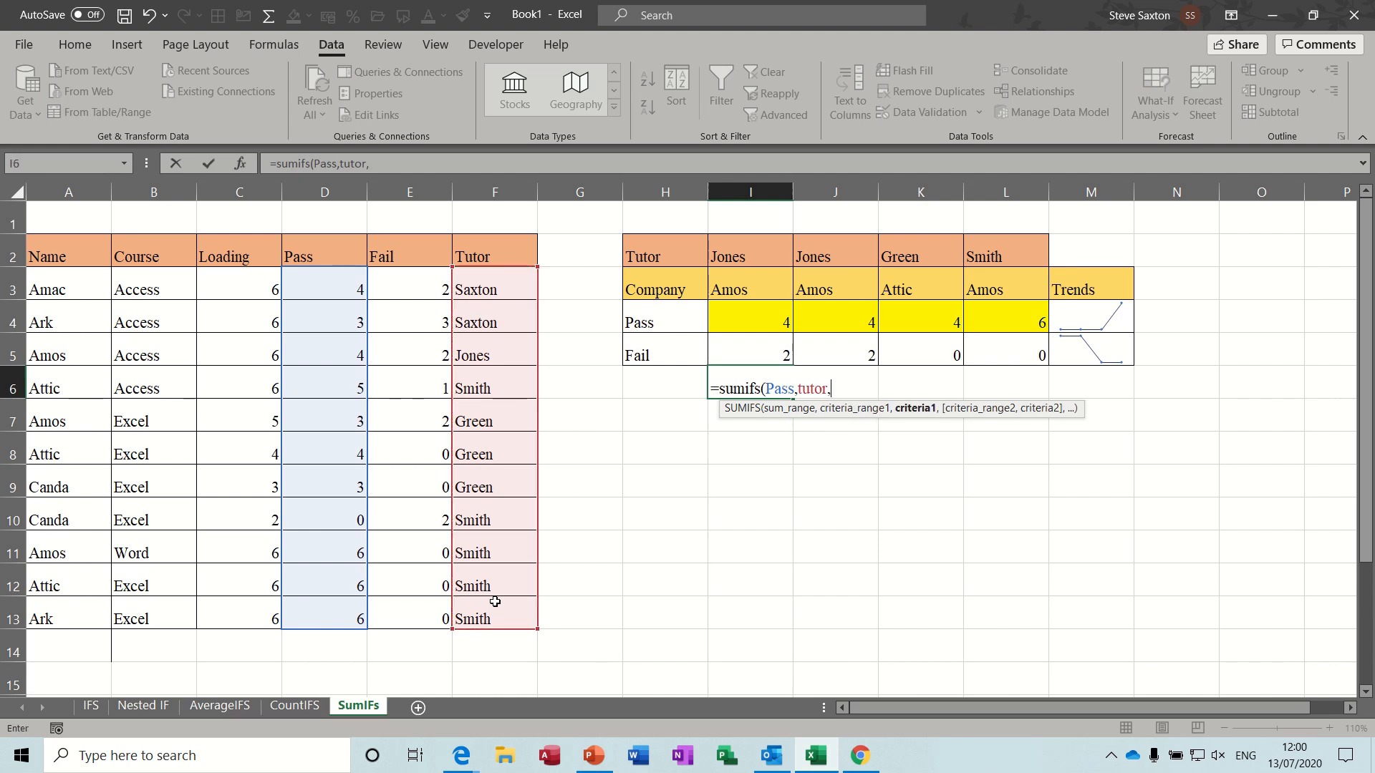
pyautogui.click(747, 250)
pyautogui.write(',')
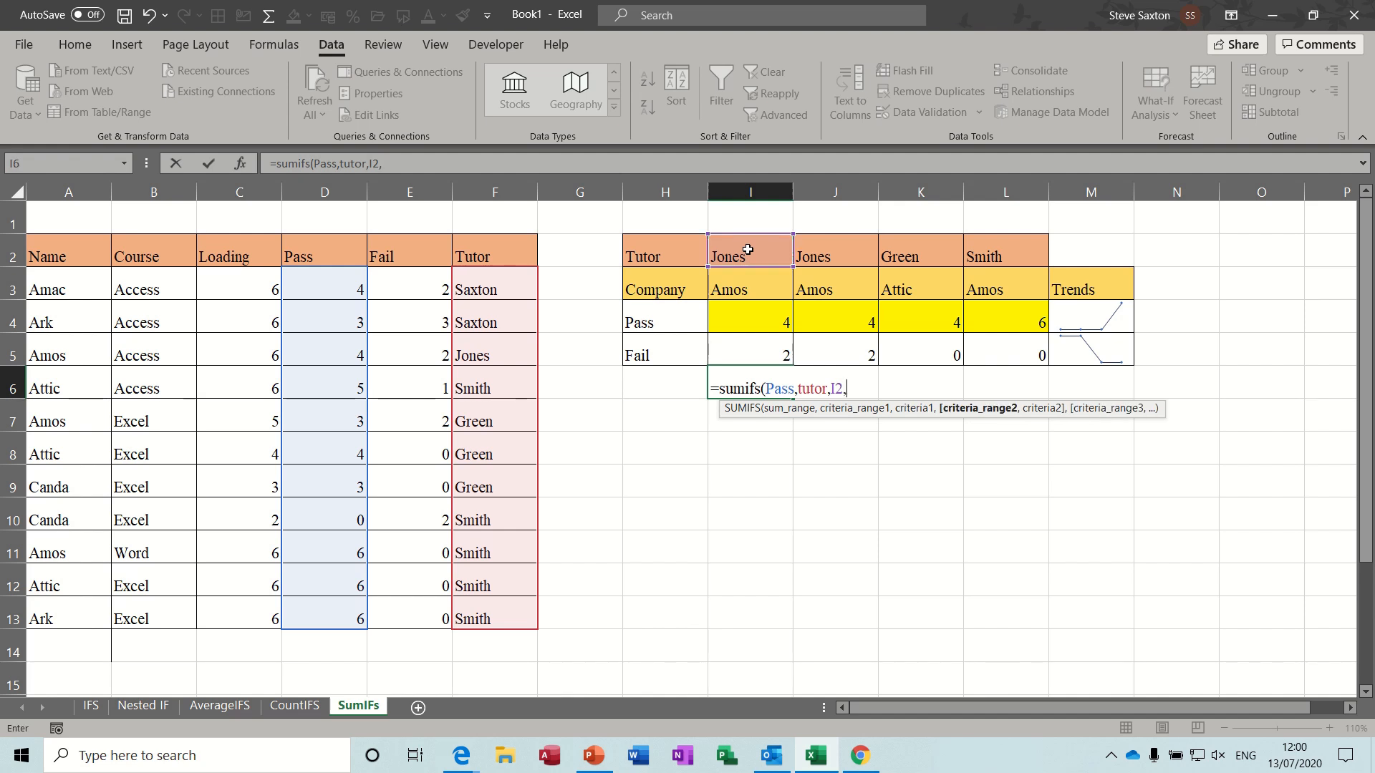
# - Add the companies range A3:A13 with criterion I3 as the second pair and enter the completed SUMIFS formula in I6
pyautogui.moveTo(75, 284); pyautogui.dragTo(48, 610)
pyautogui.write(',')
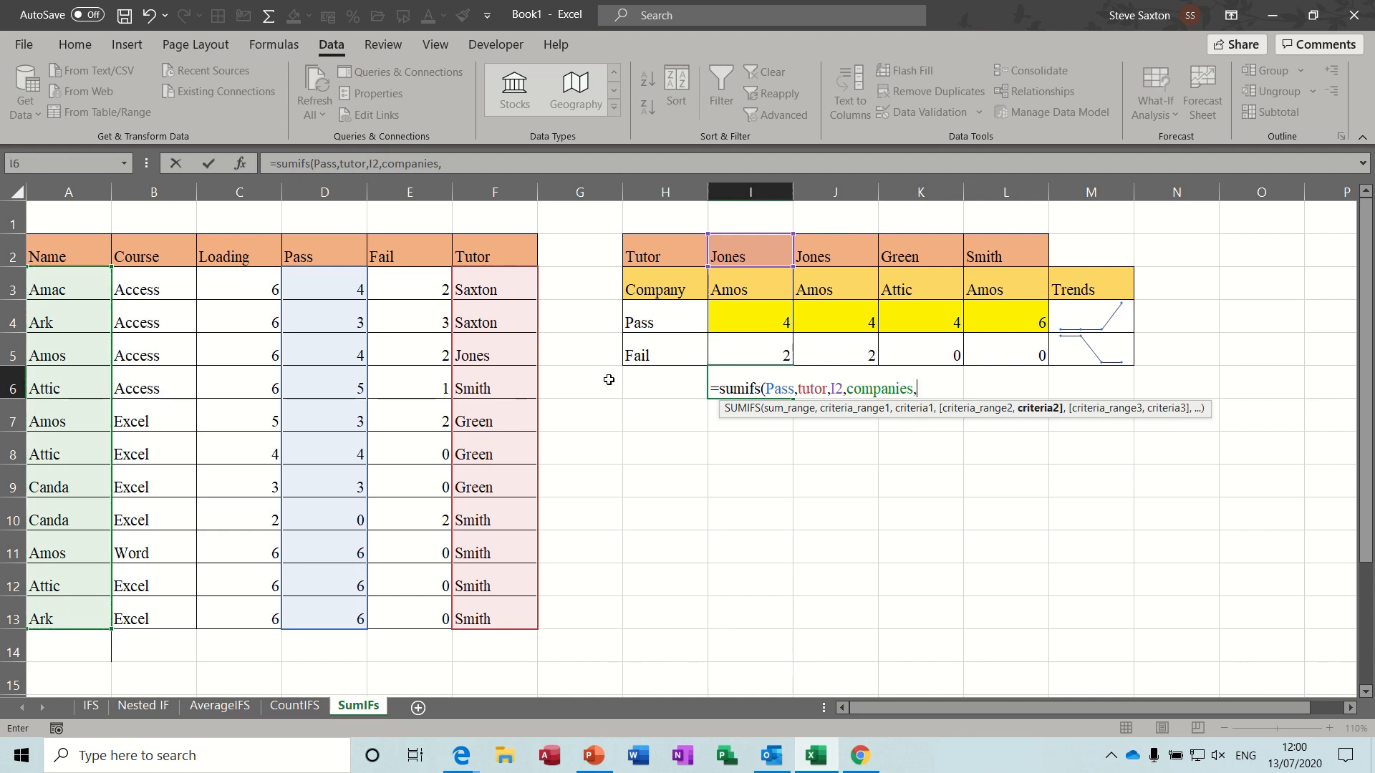
pyautogui.click(752, 281)
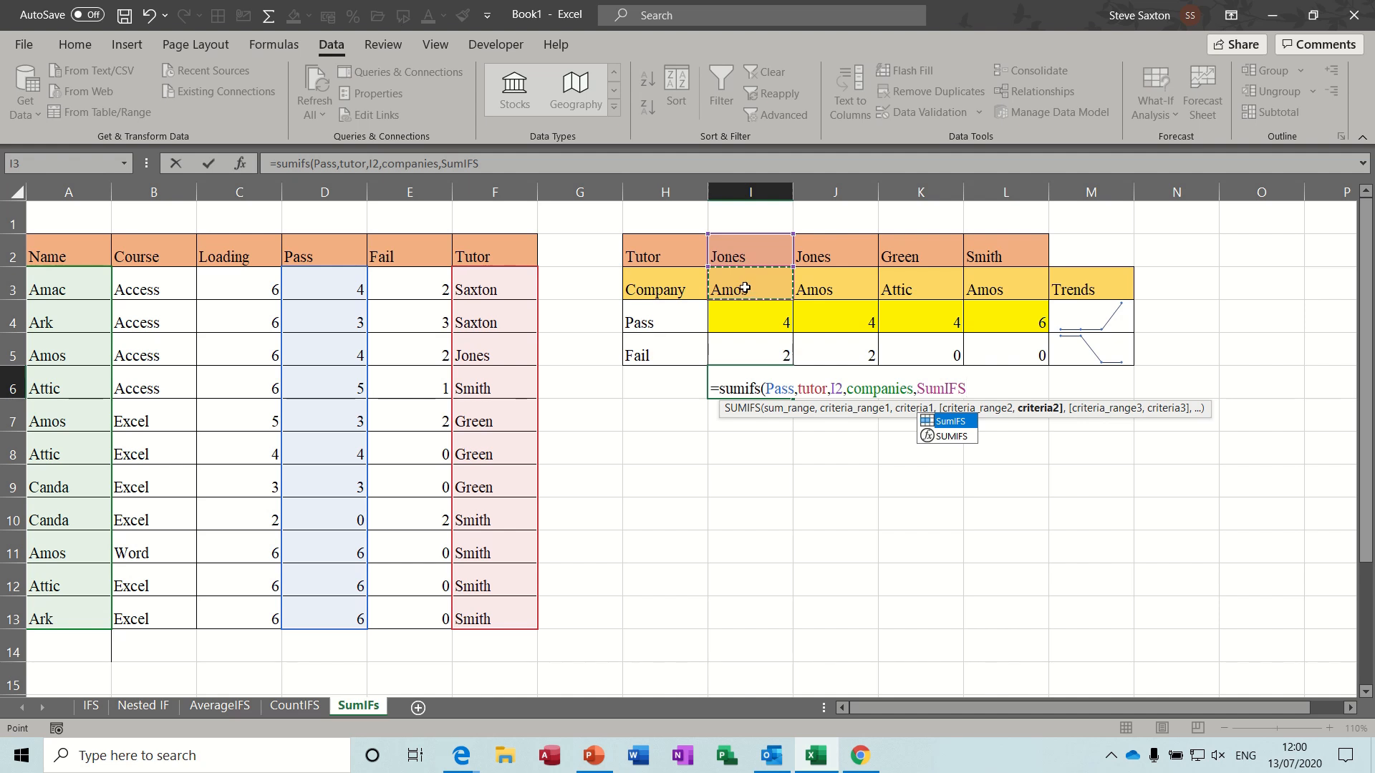
pyautogui.press('BackSpace')
pyautogui.press('BackSpace')
pyautogui.press('BackSpace')
pyautogui.press('BackSpace')
pyautogui.press('BackSpace')
pyautogui.press('BackSpace')
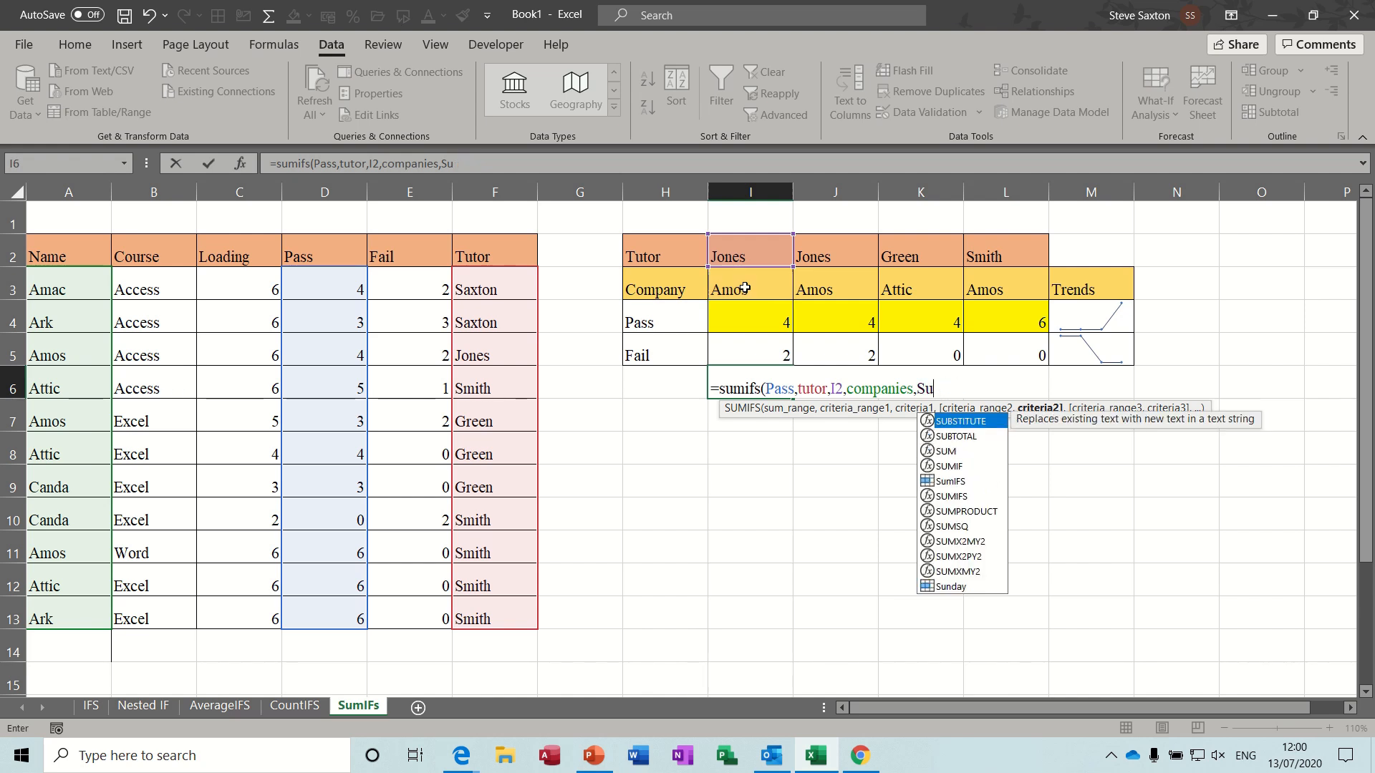
pyautogui.write('i3')
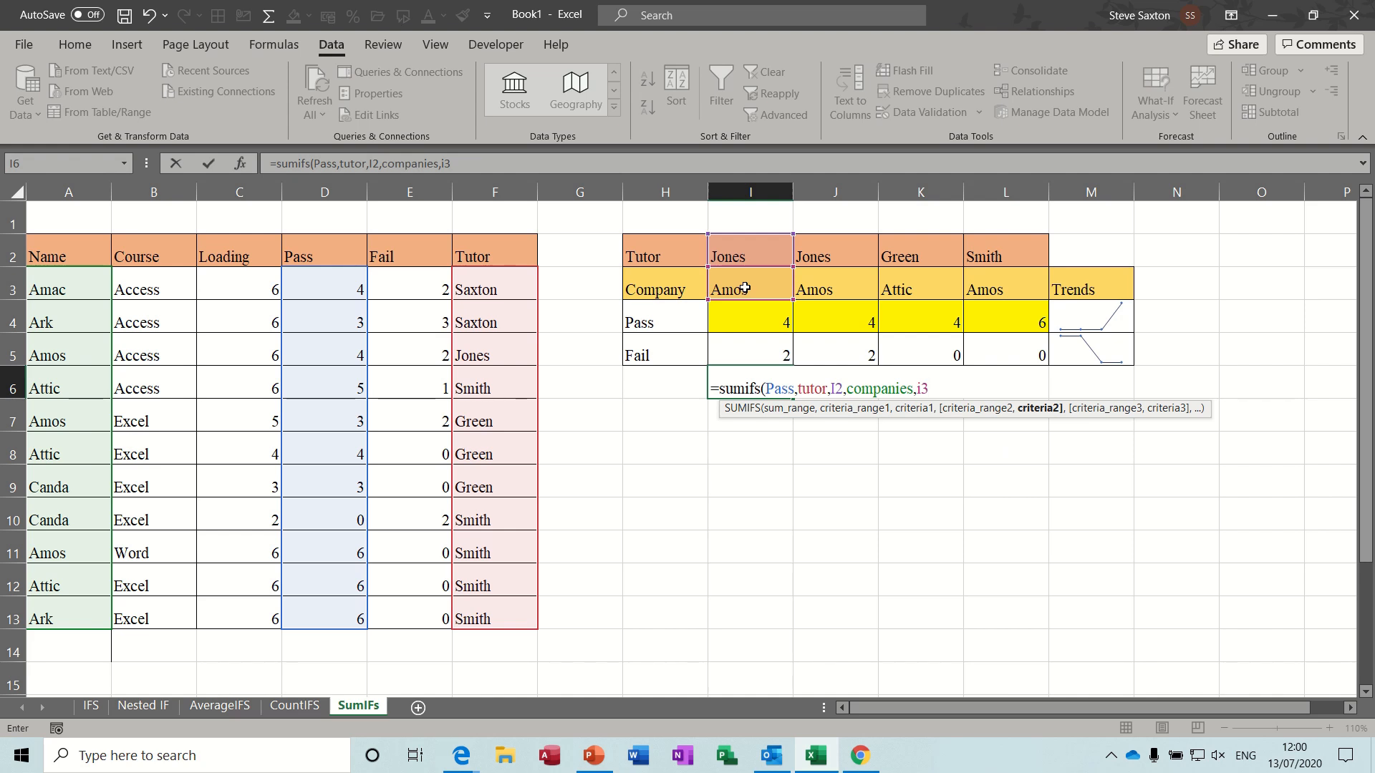
pyautogui.write(')')
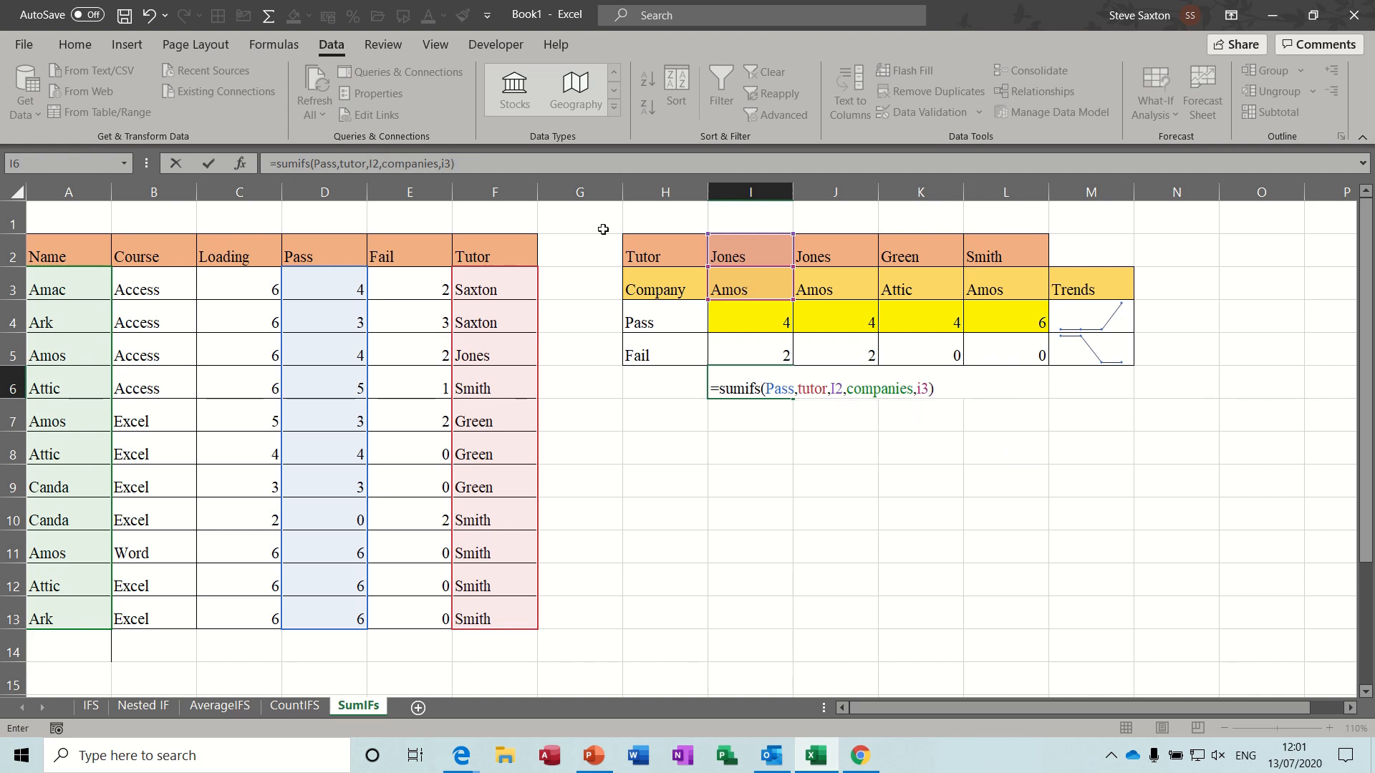
pyautogui.click(210, 166)
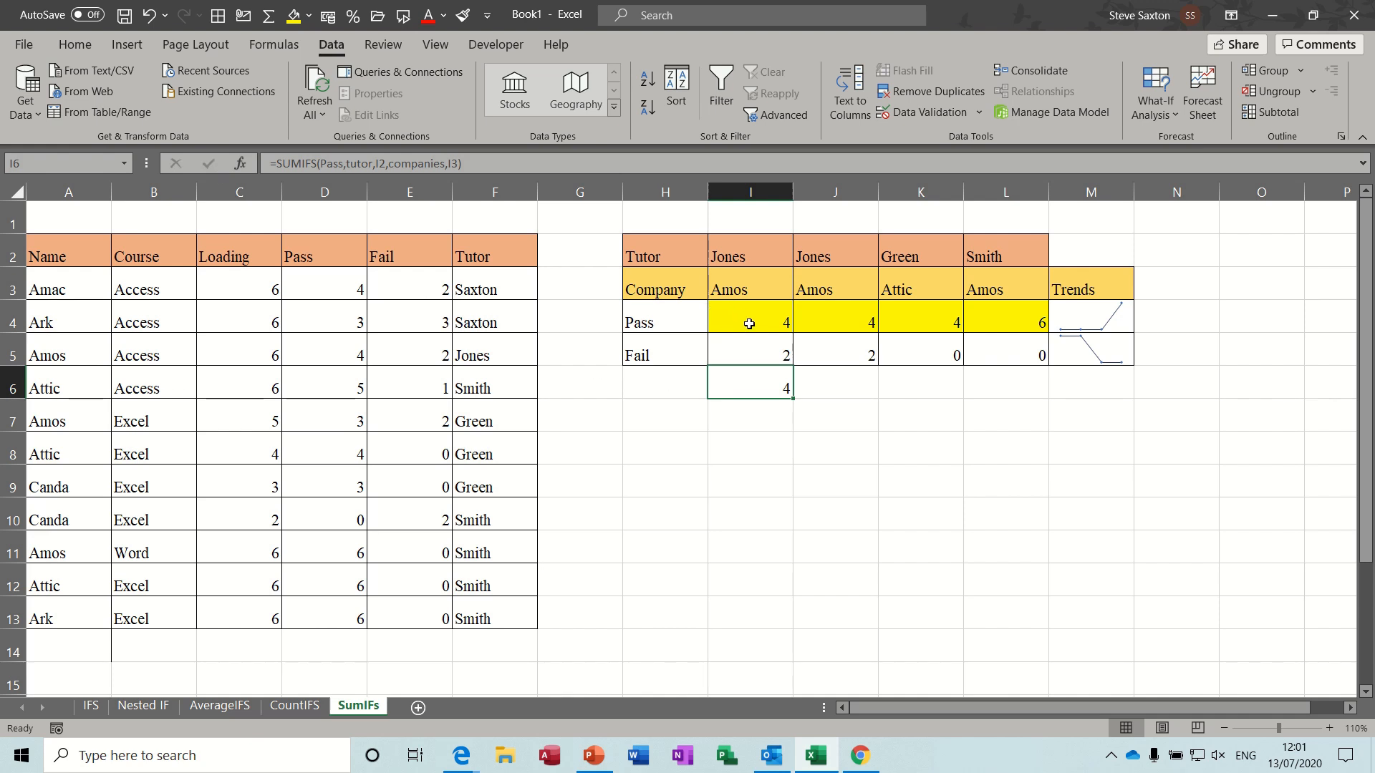
# - Copy the SUMIFS formula from I6 across to L6
pyautogui.click(1081, 317)
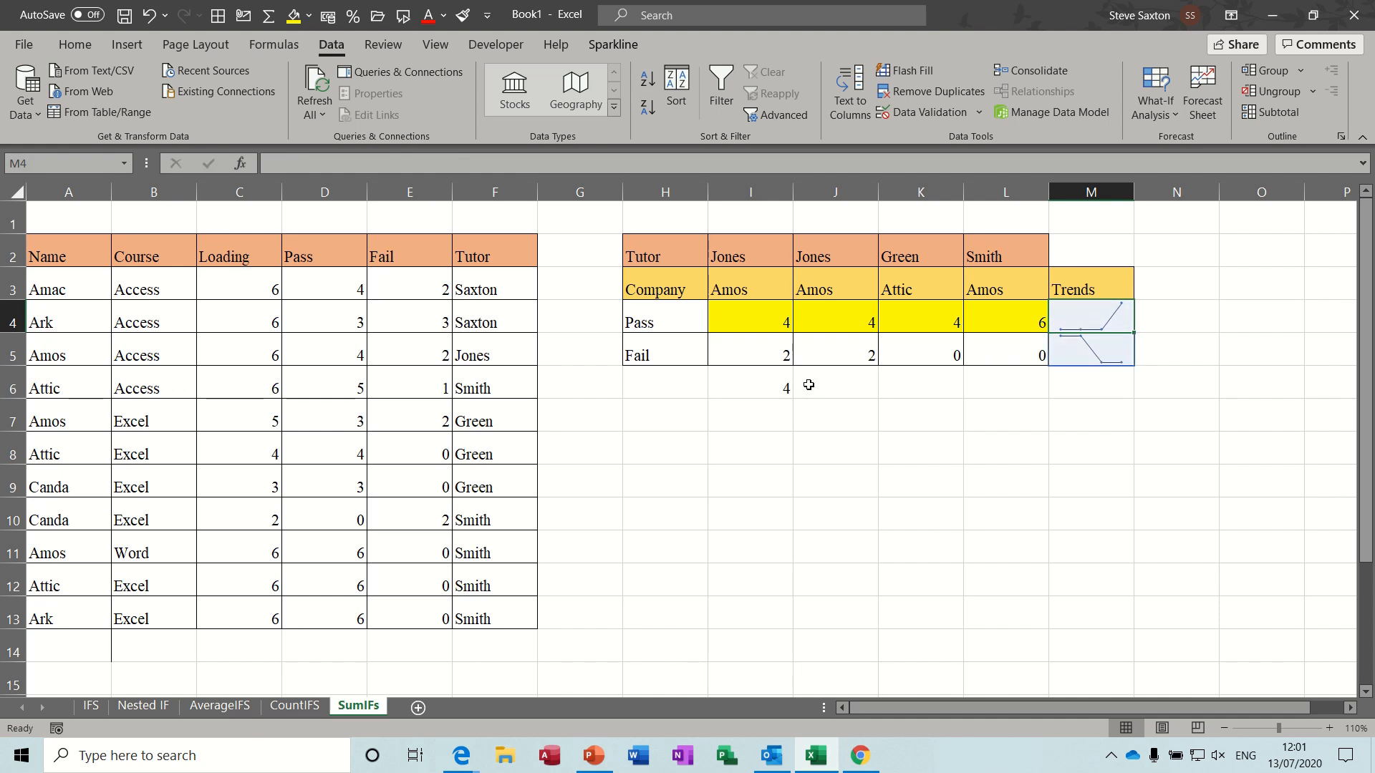
pyautogui.click(771, 389)
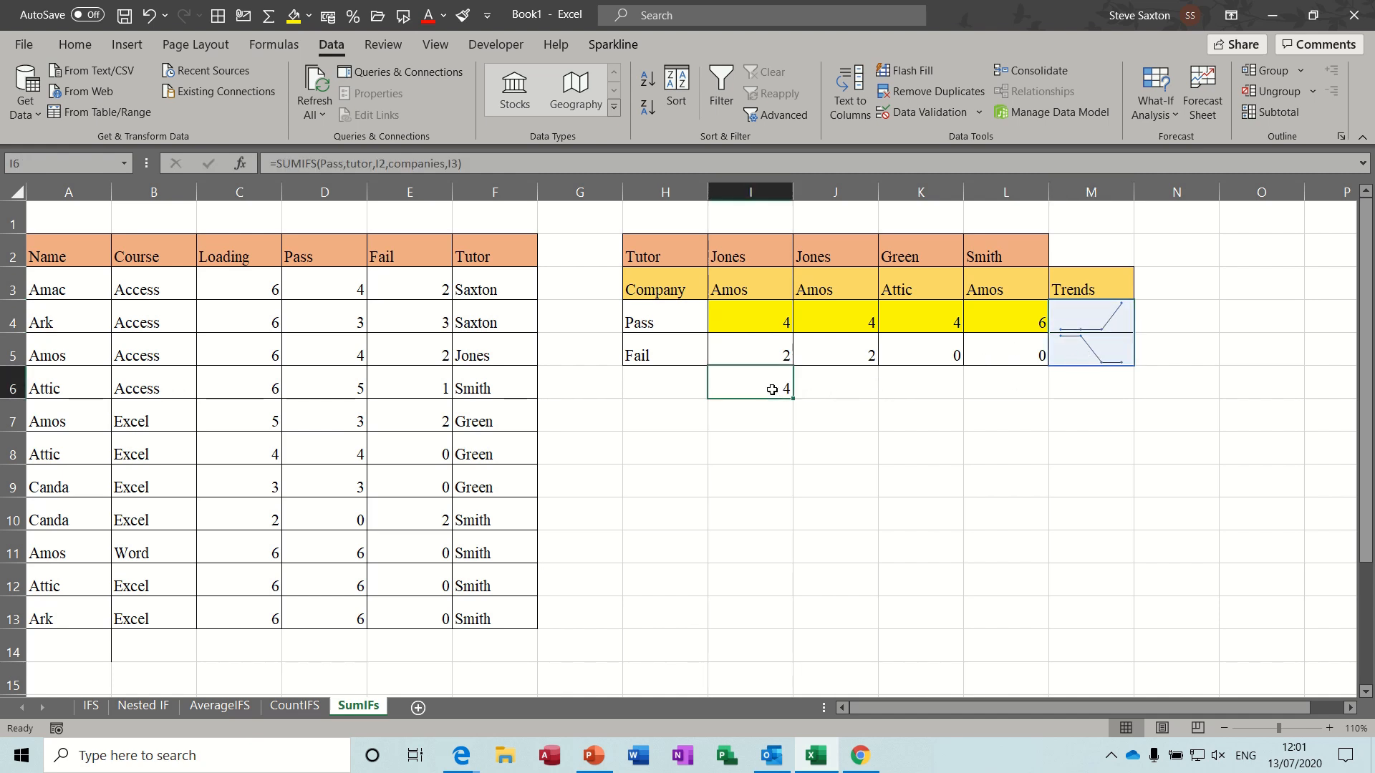
pyautogui.moveTo(792, 398); pyautogui.dragTo(1018, 401)
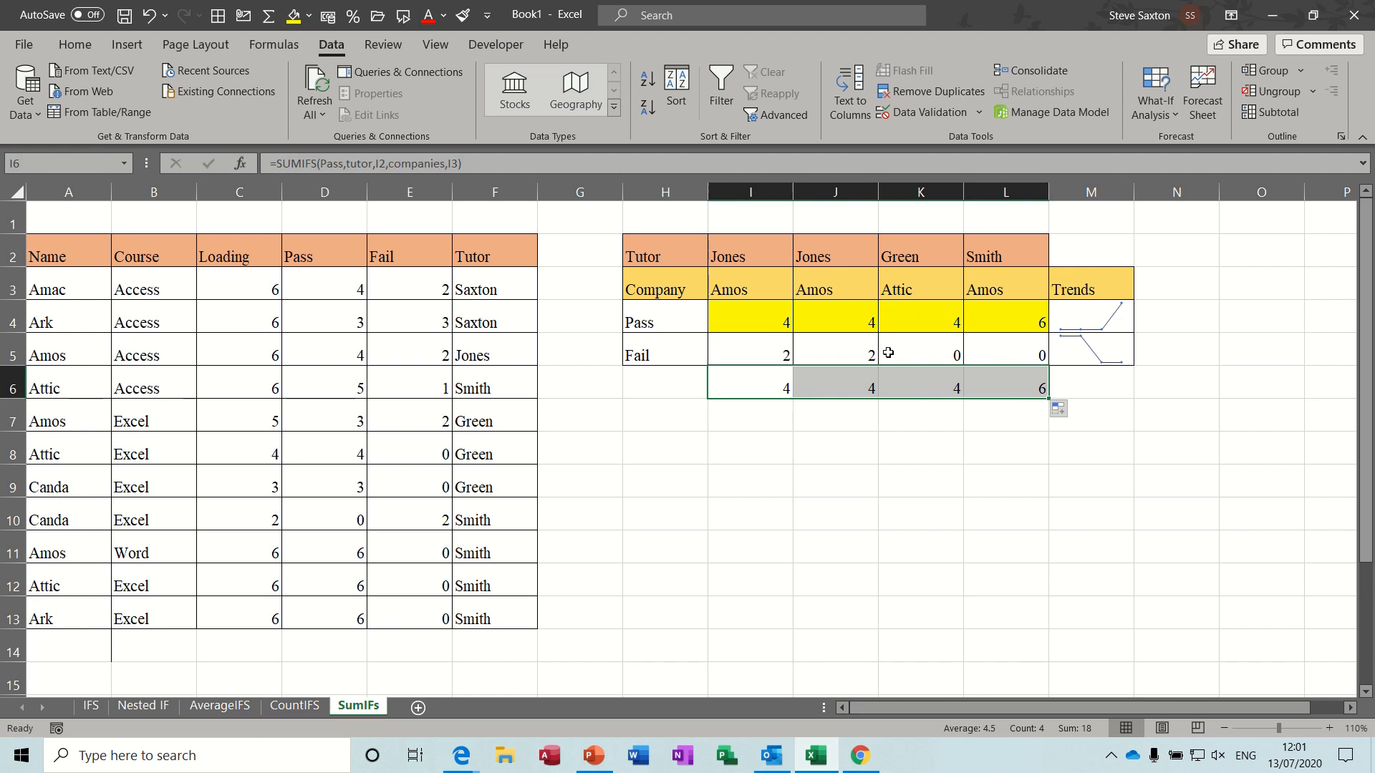
# - Inspect the copied SUMIFS formulas in cells I6 to L6 for their tutor and company references
pyautogui.click(764, 379)
pyautogui.click(822, 385)
pyautogui.click(930, 384)
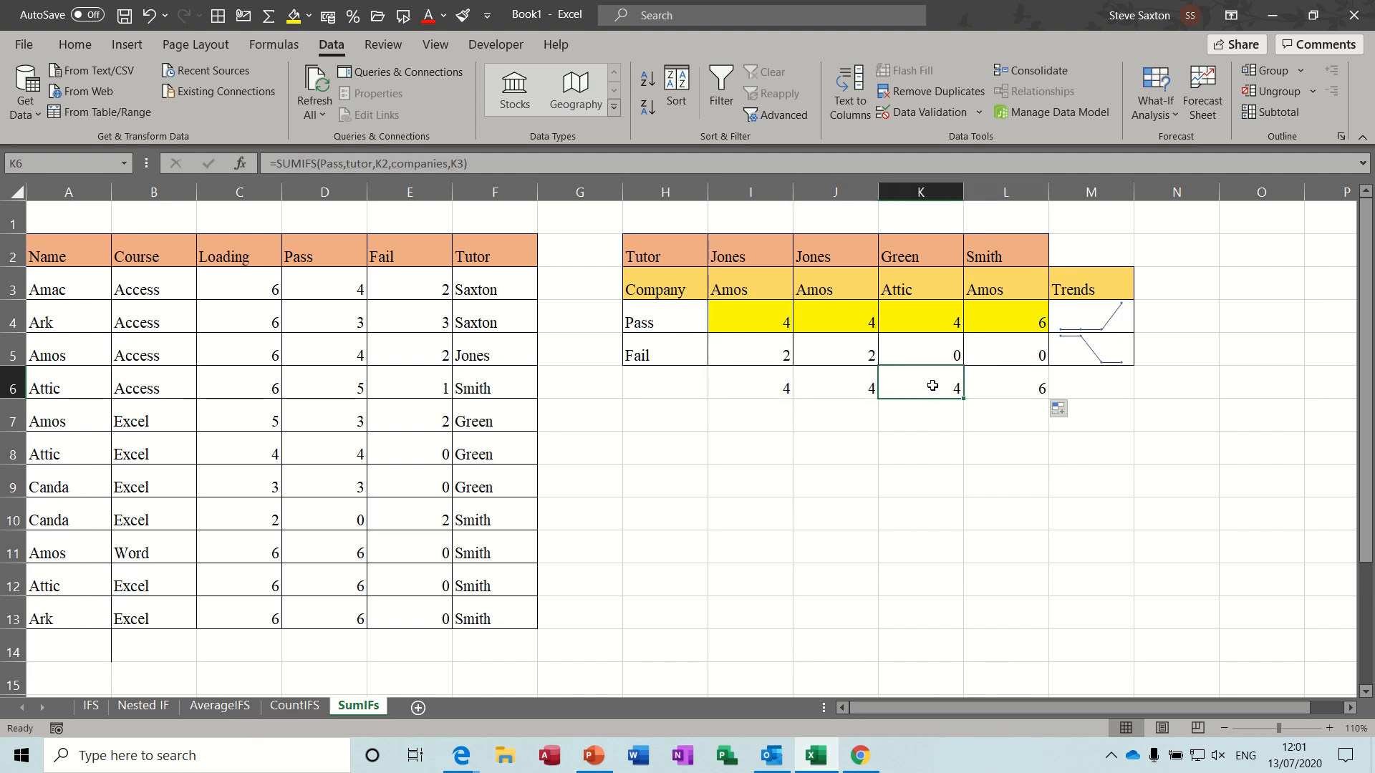
pyautogui.click(776, 384)
pyautogui.click(846, 386)
pyautogui.click(990, 380)
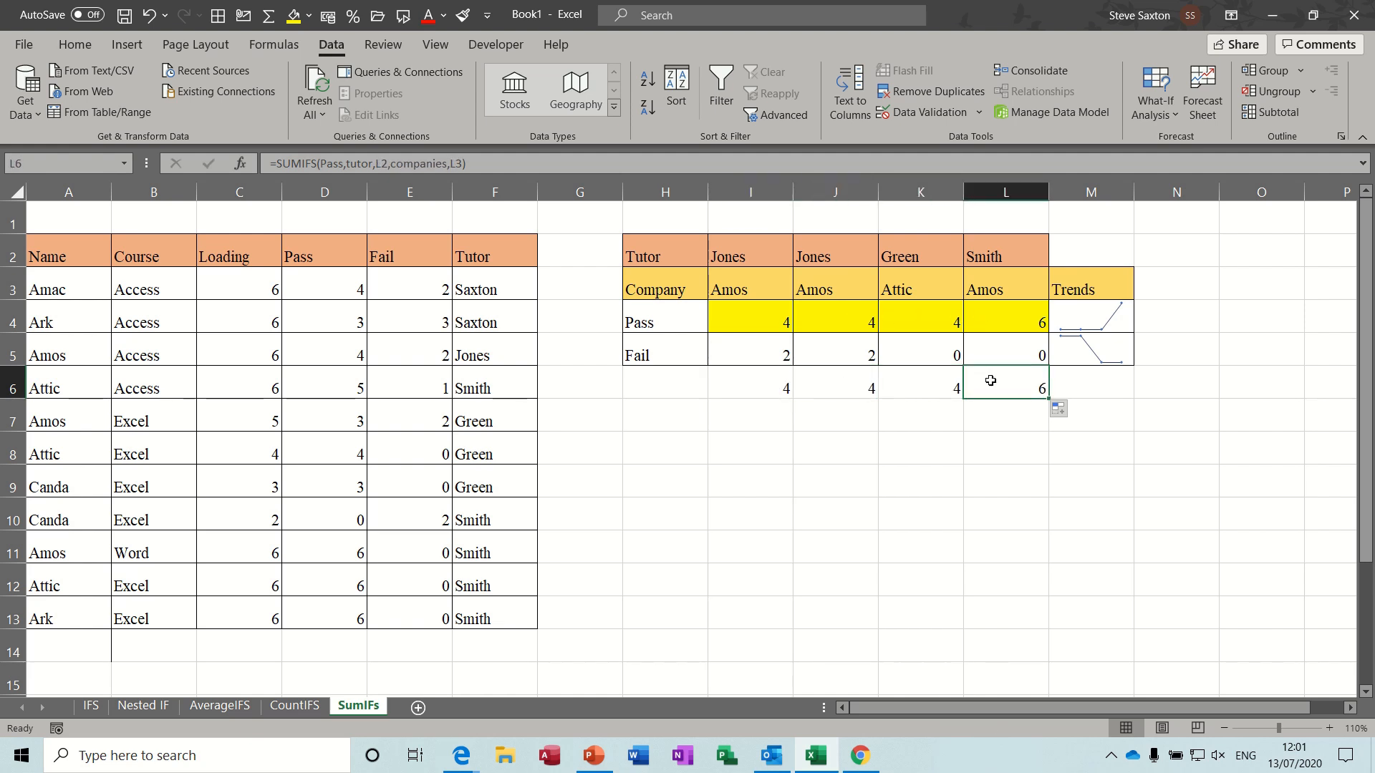
pyautogui.click(769, 386)
# - Insert a line sparkline in M6 based on the data range I6:L6
pyautogui.moveTo(769, 386); pyautogui.dragTo(975, 387)
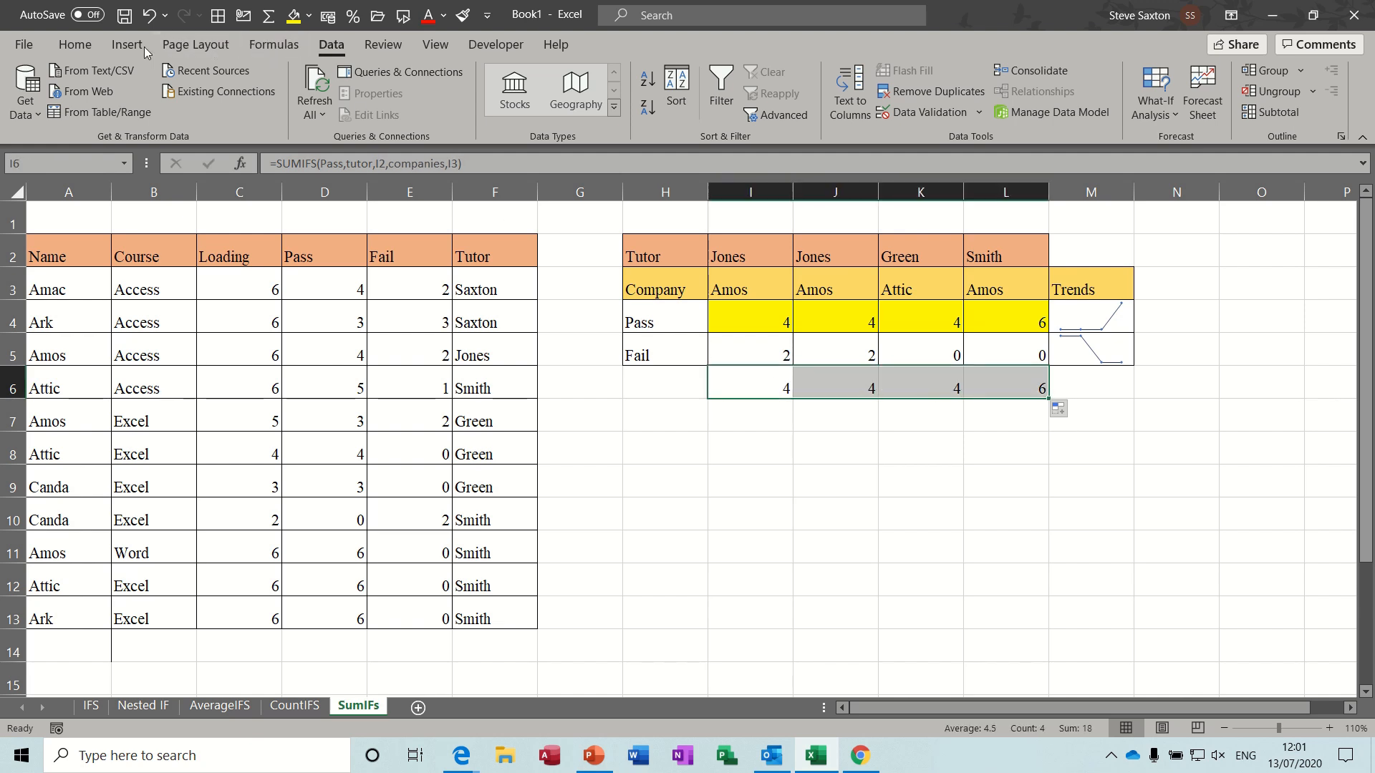
pyautogui.click(124, 45)
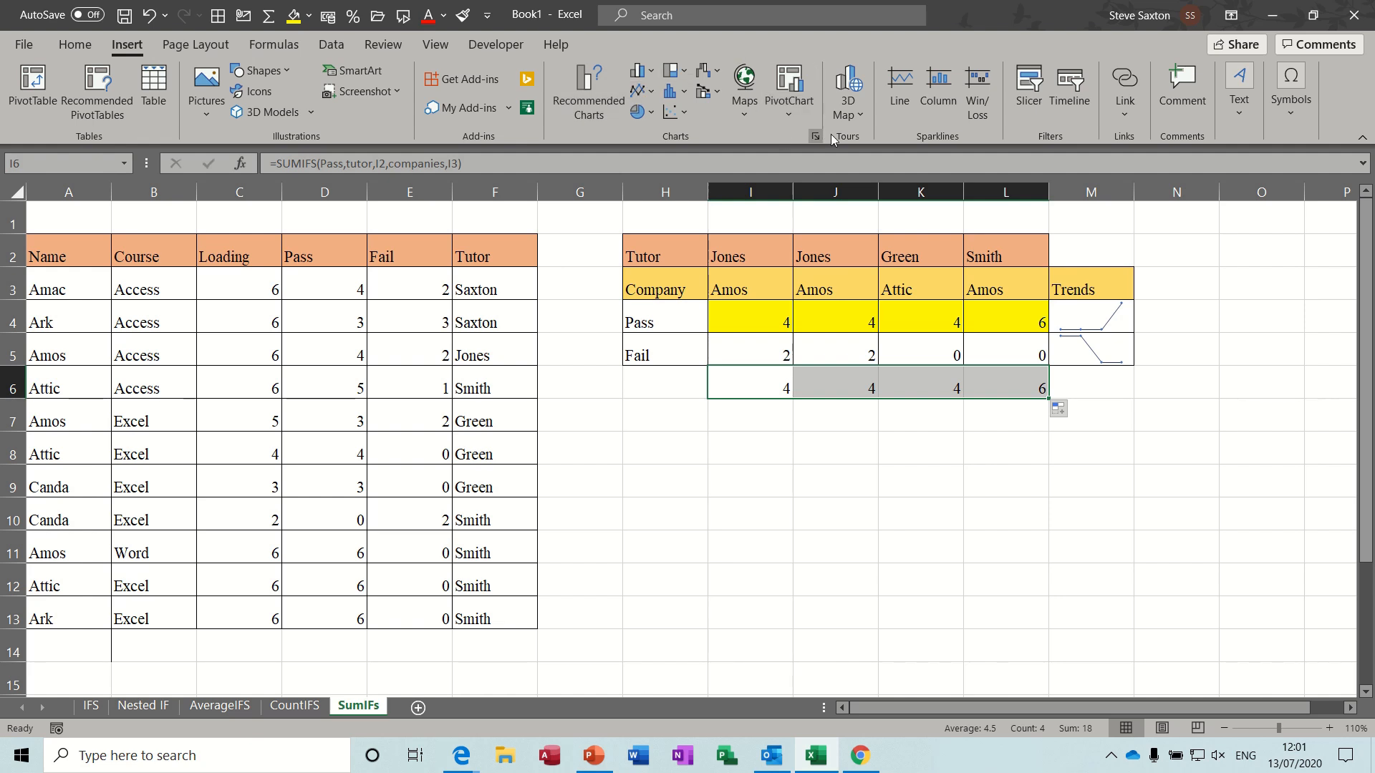
pyautogui.click(900, 84)
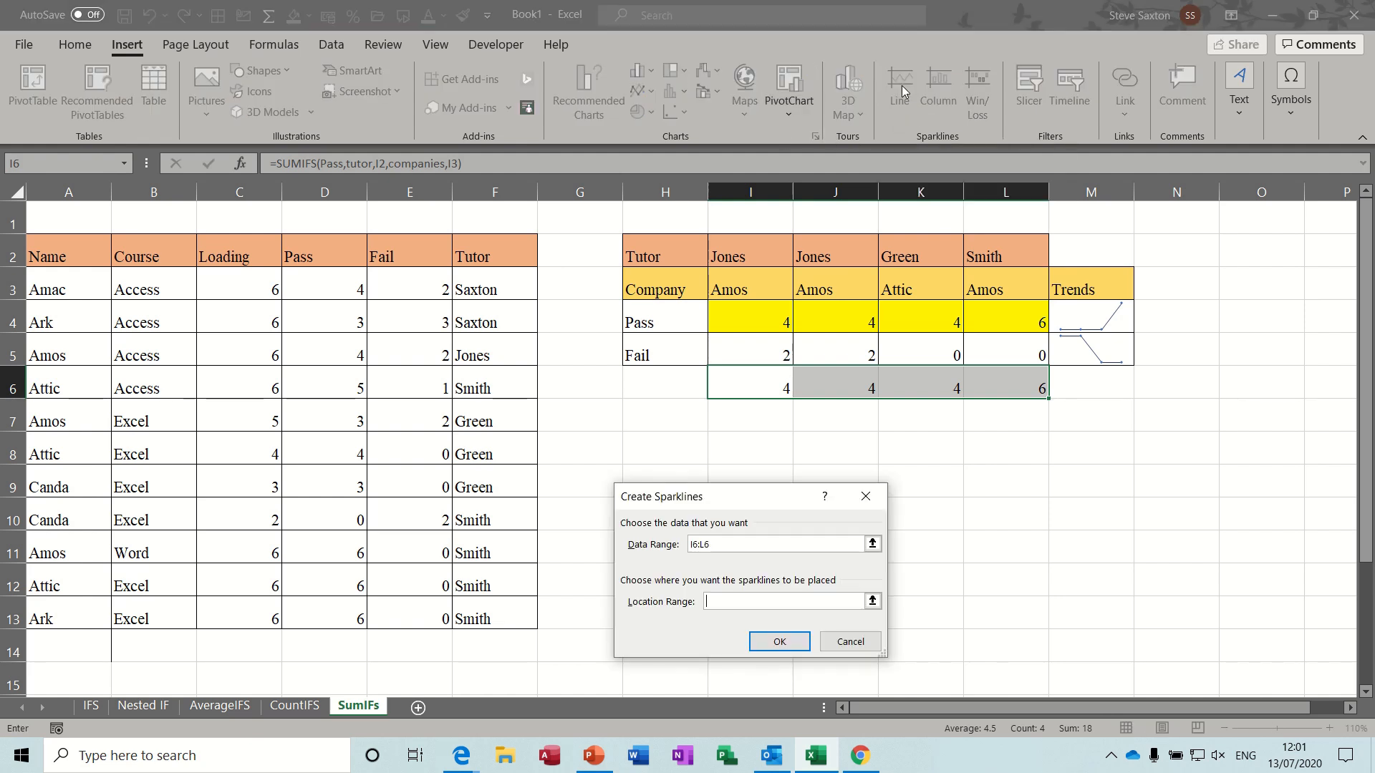
pyautogui.moveTo(772, 501); pyautogui.dragTo(807, 456)
pyautogui.click(1106, 389)
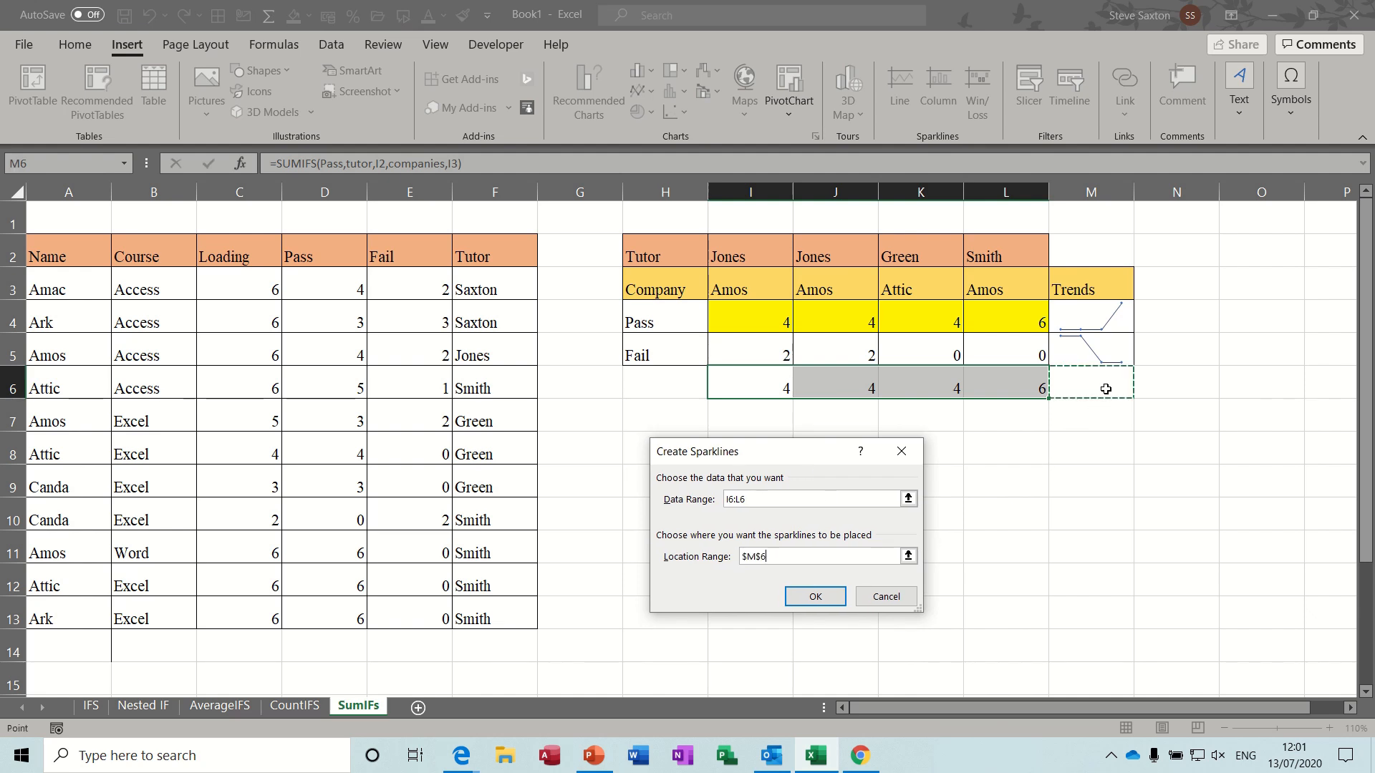
pyautogui.click(815, 597)
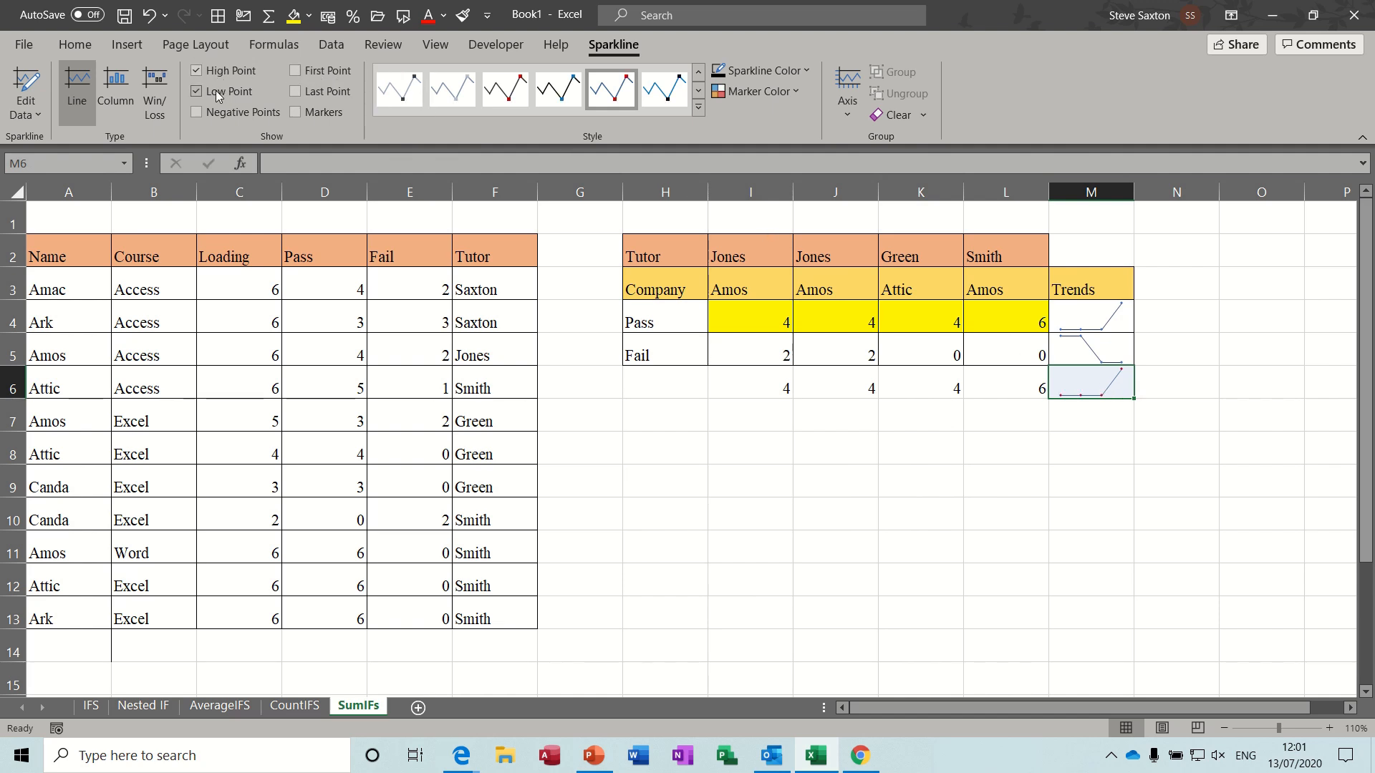
# - Show negative points, last point and markers on the M6 line sparkline and apply the blue line style with dark markers
pyautogui.click(296, 115)
pyautogui.click(116, 87)
pyautogui.click(149, 83)
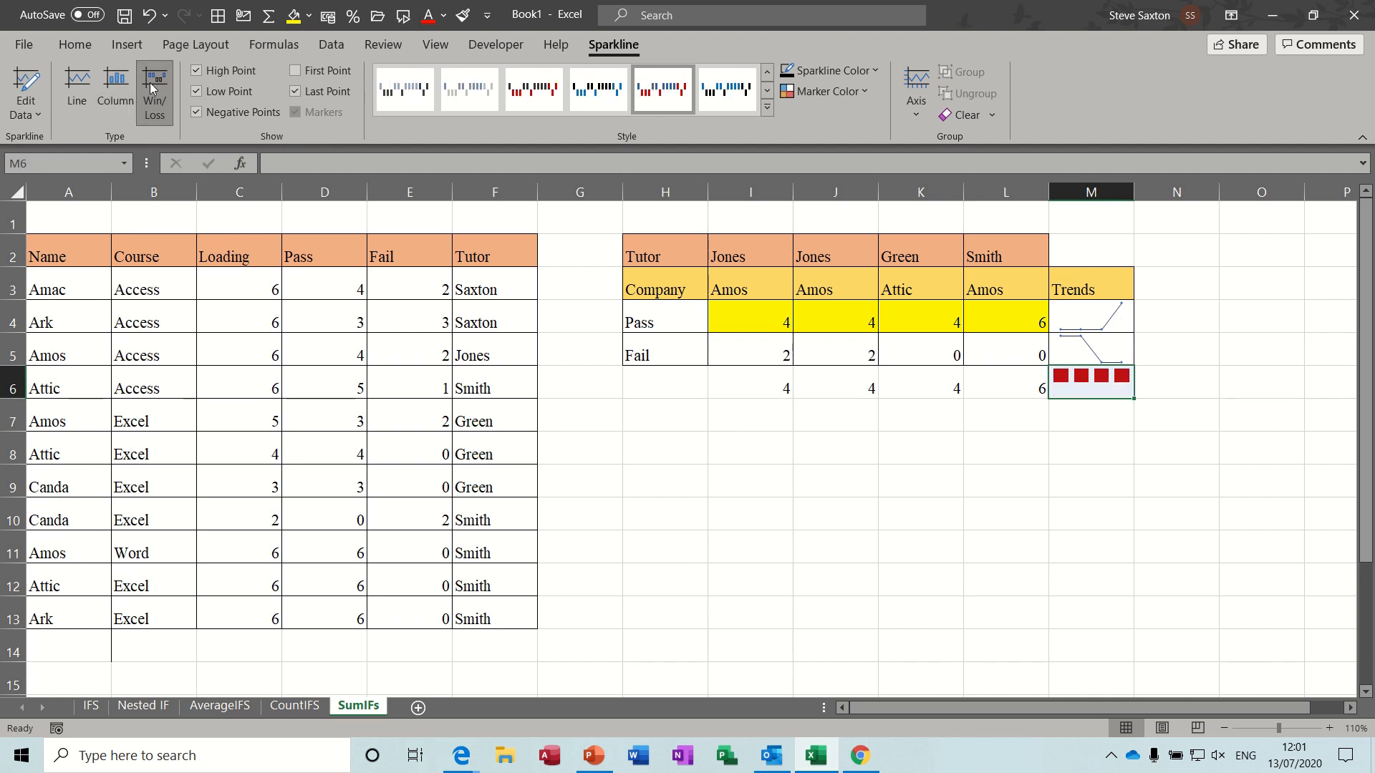
pyautogui.click(112, 85)
pyautogui.click(73, 82)
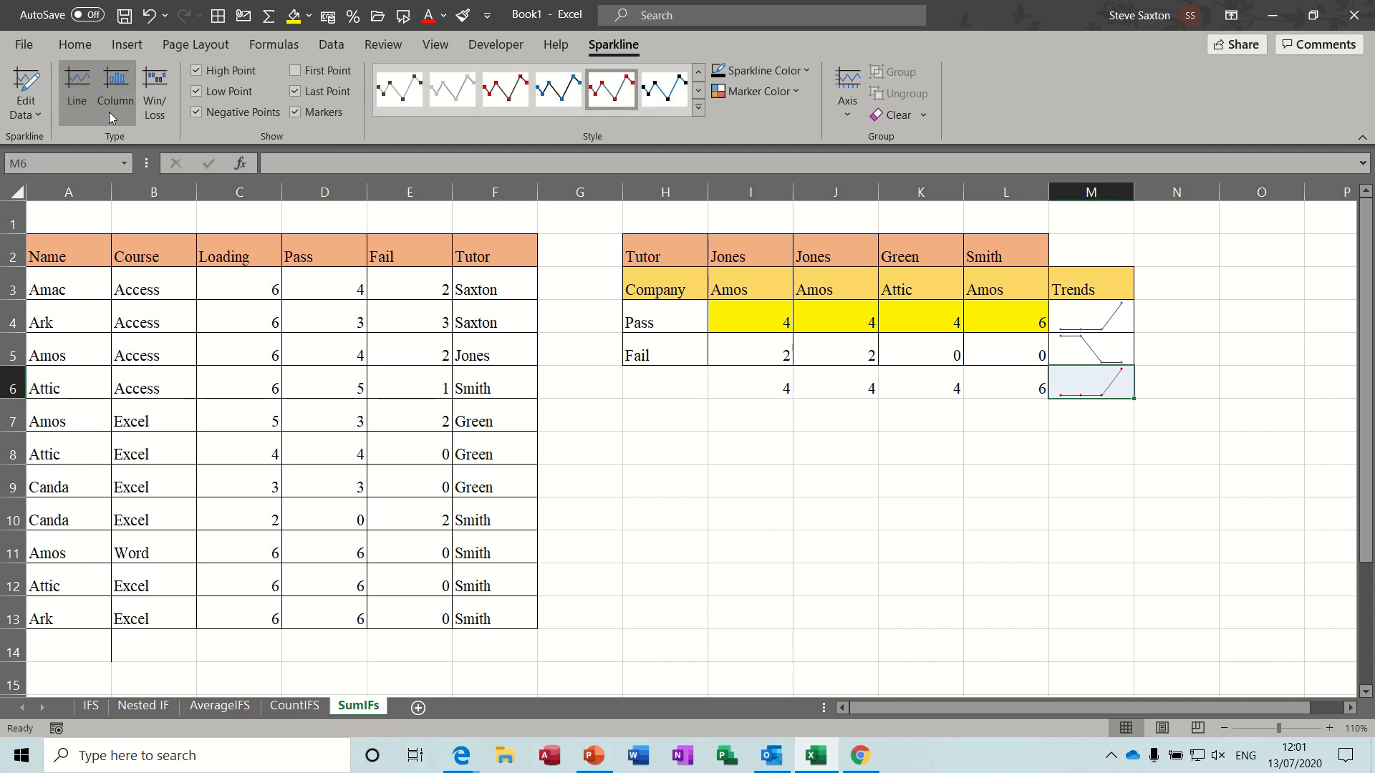
pyautogui.click(669, 103)
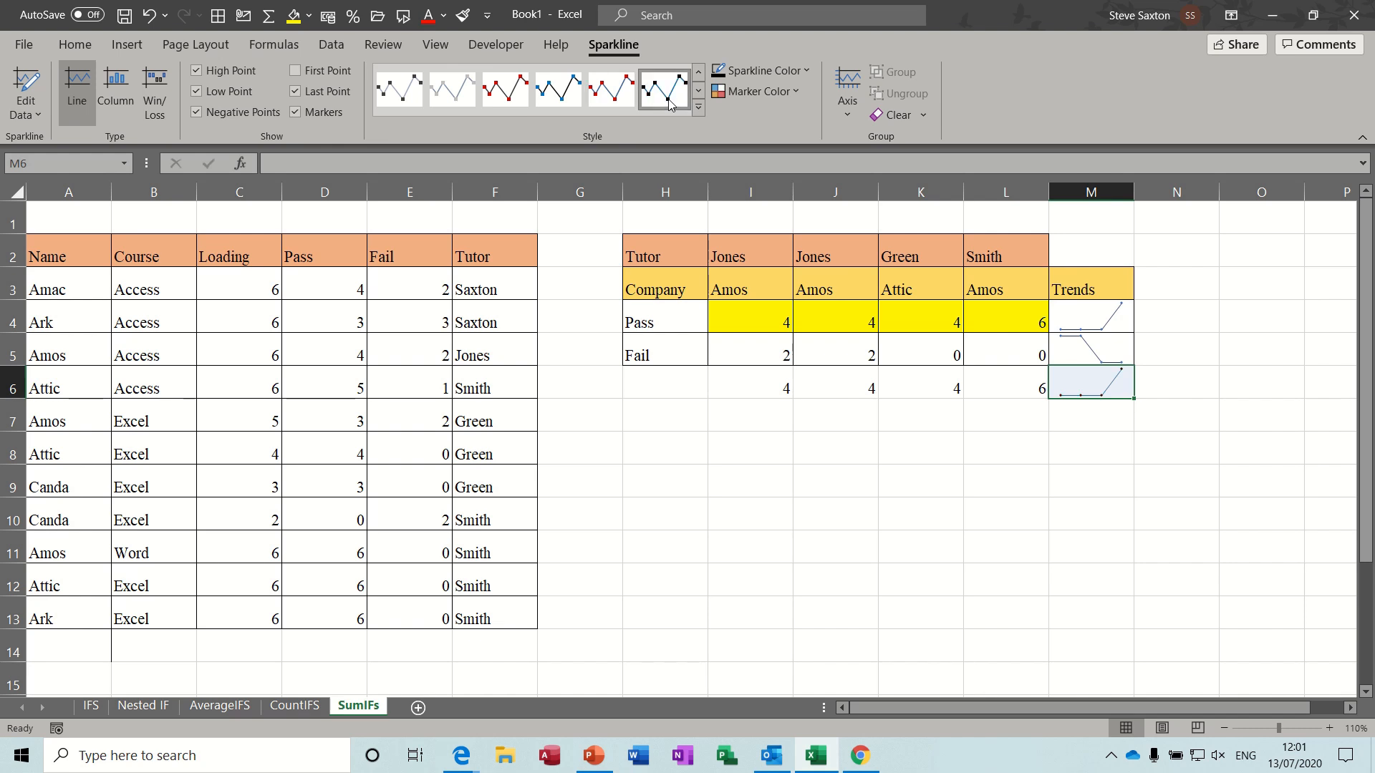
# - Fill the empty cell K9 with yellow
pyautogui.press('Return')
pyautogui.click(1090, 378)
pyautogui.click(935, 467)
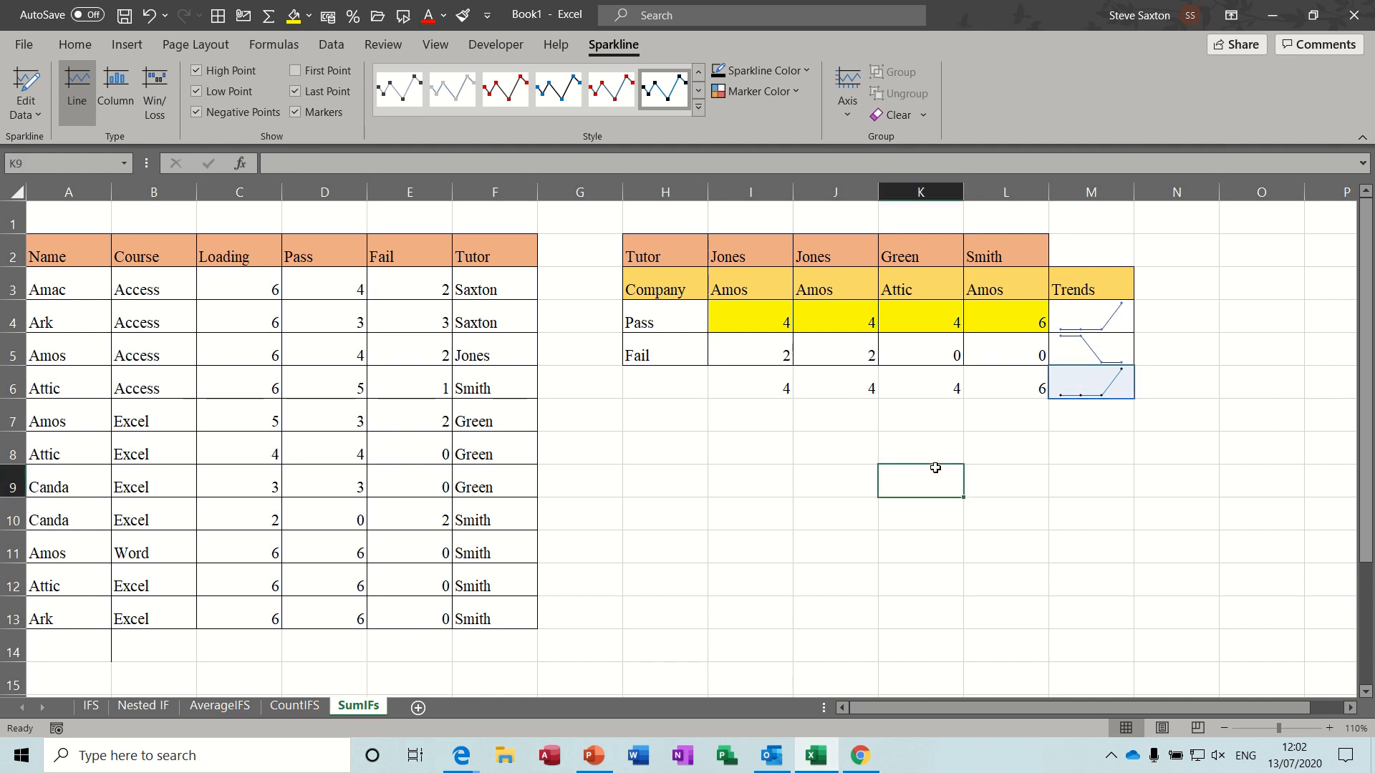
pyautogui.click(294, 15)
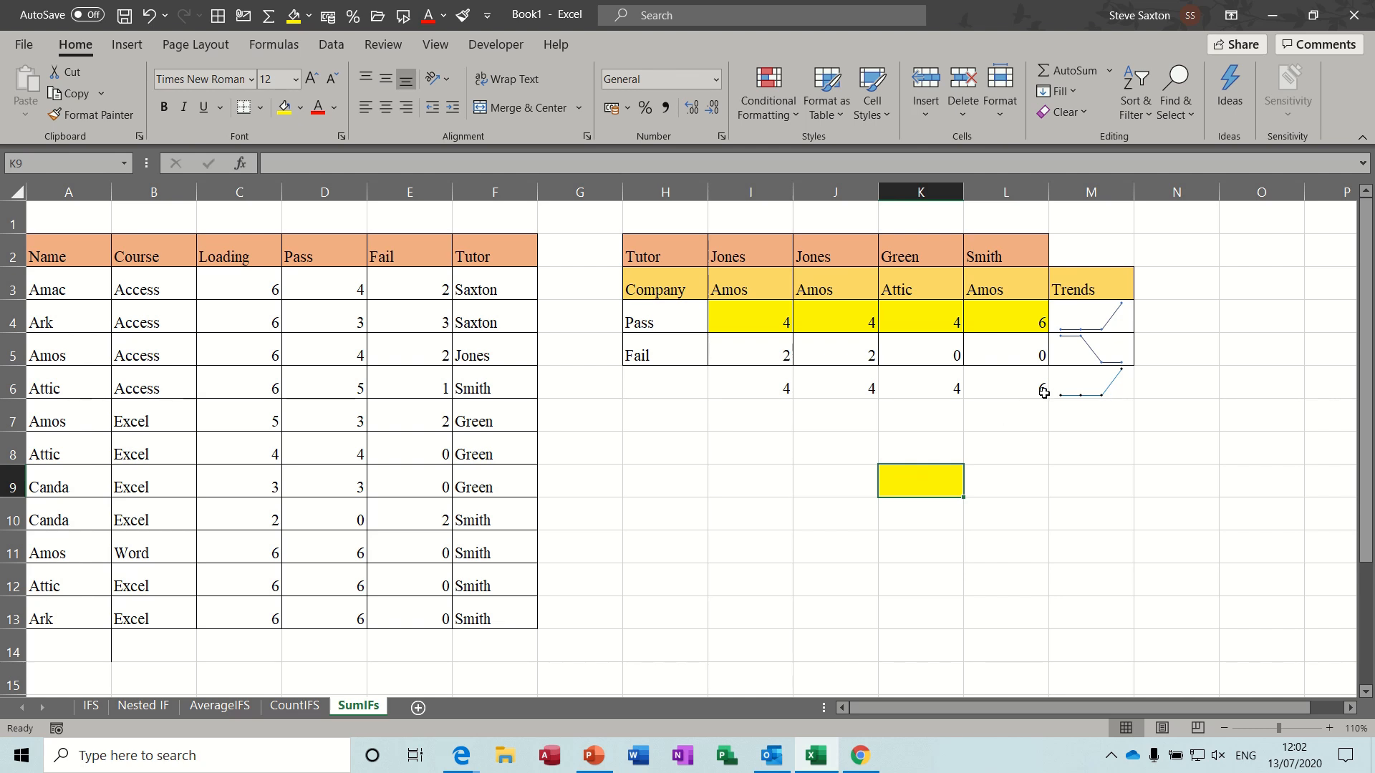
# - Clear the sparkline from cell M6
pyautogui.click(1088, 385)
pyautogui.click(613, 44)
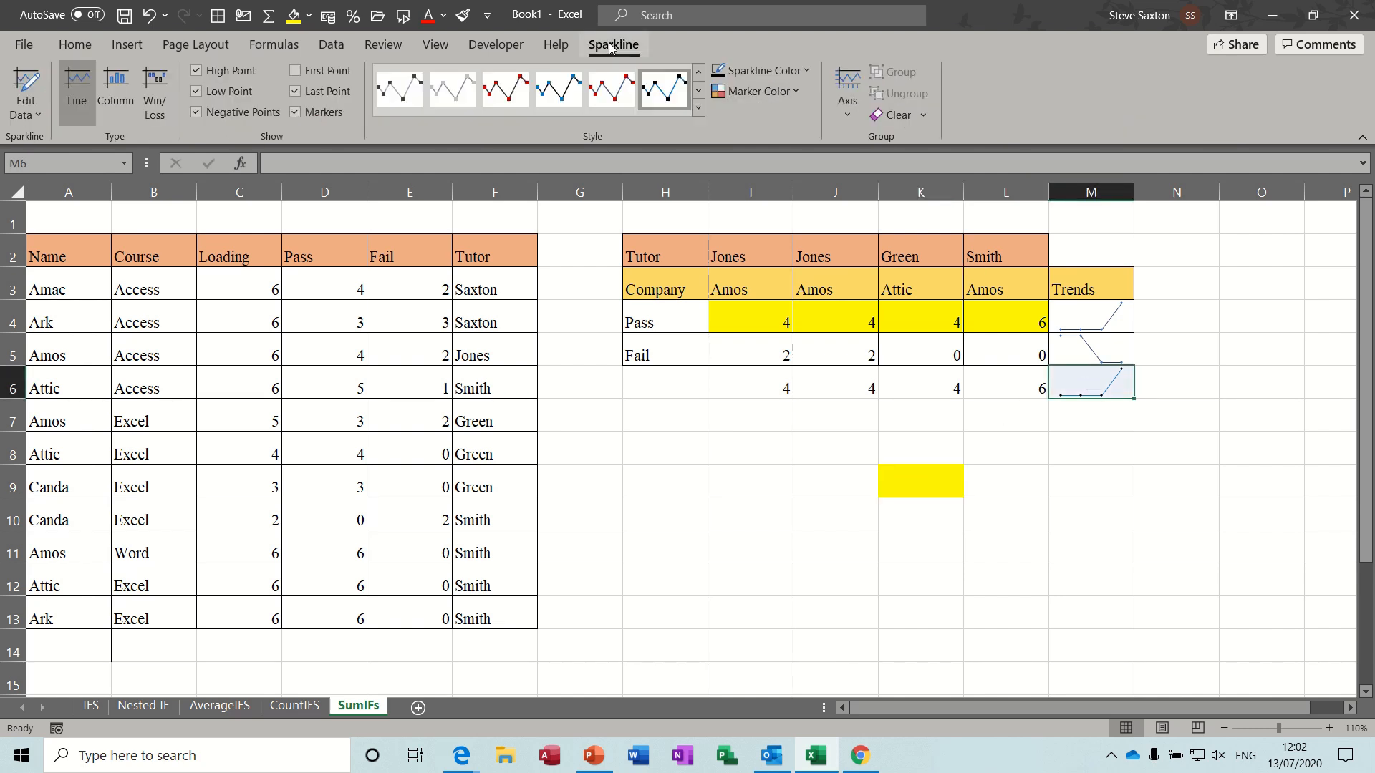
pyautogui.click(896, 116)
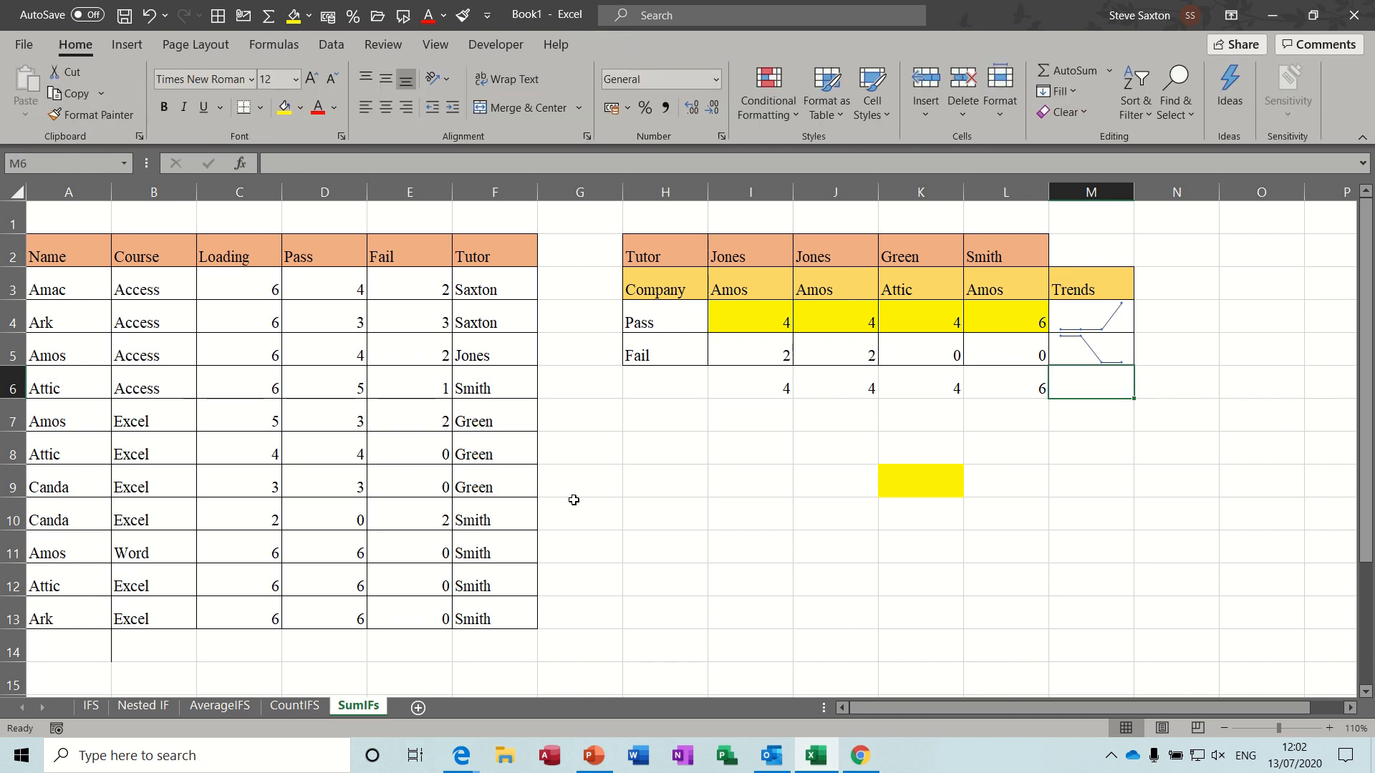